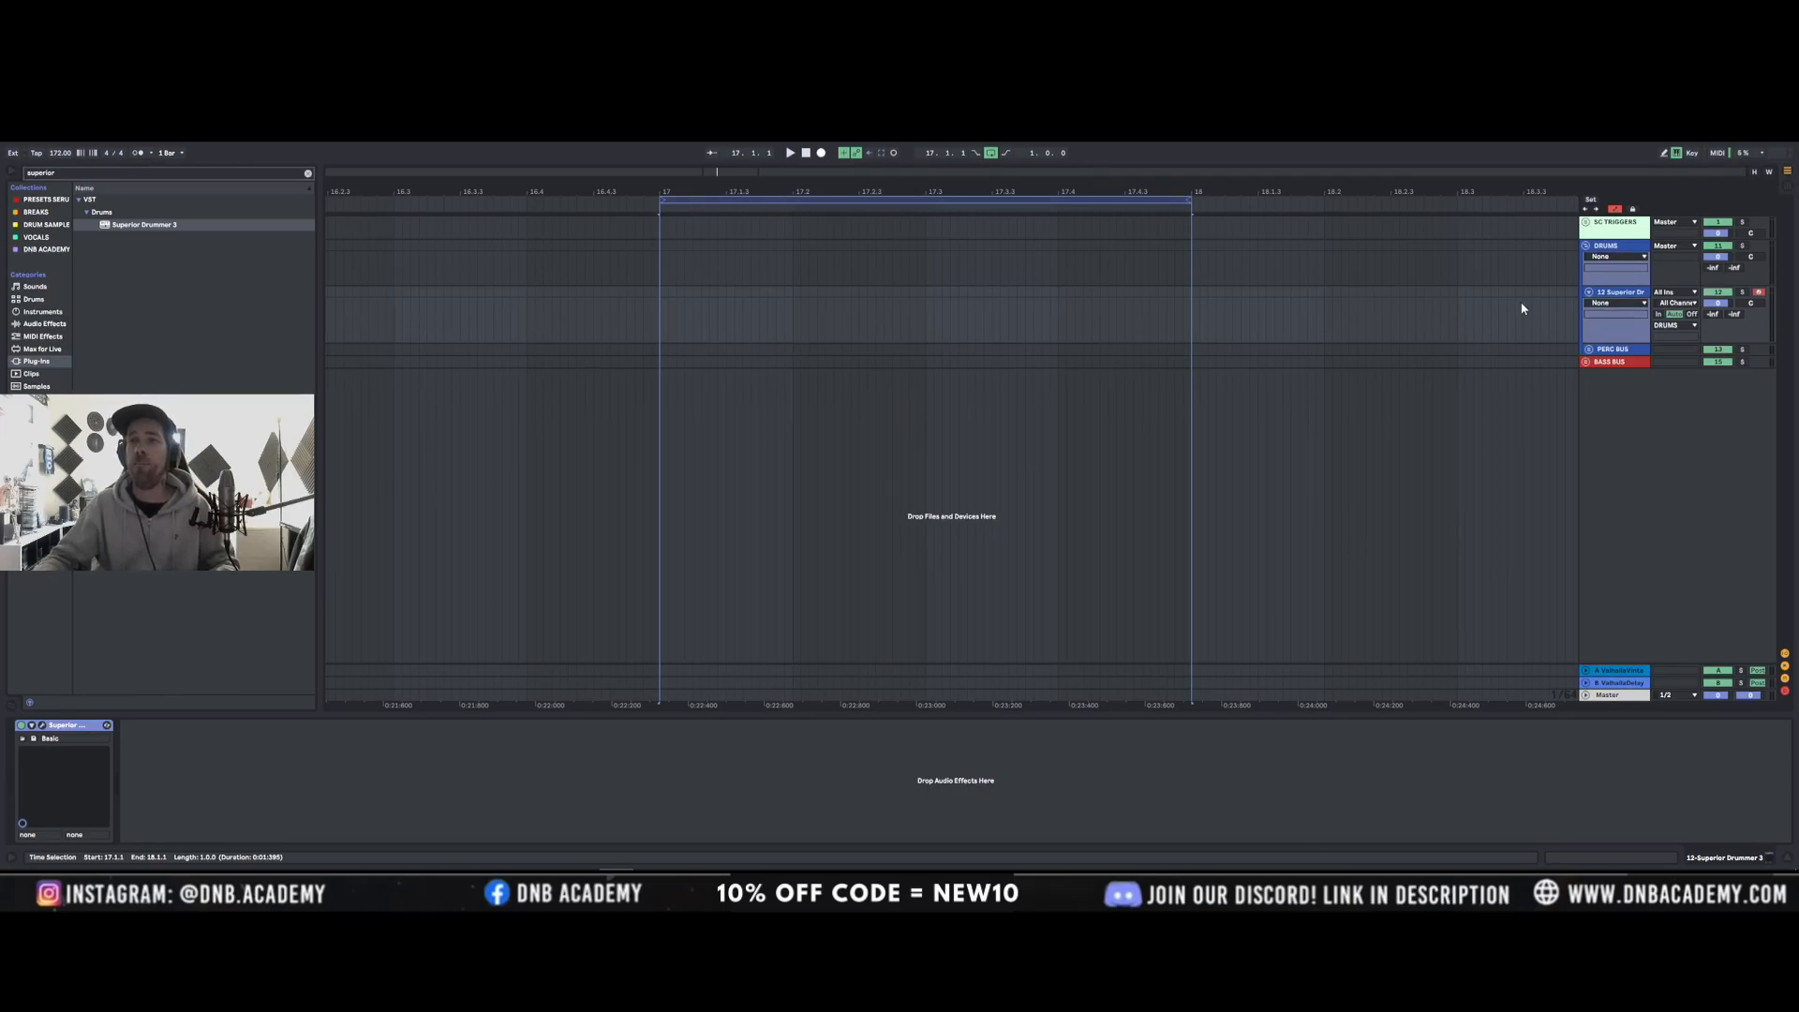
# Group Superior Drummer into an Instrument Rack, show its chain list and create an additional empty chain.
pyautogui.click(1604, 295)
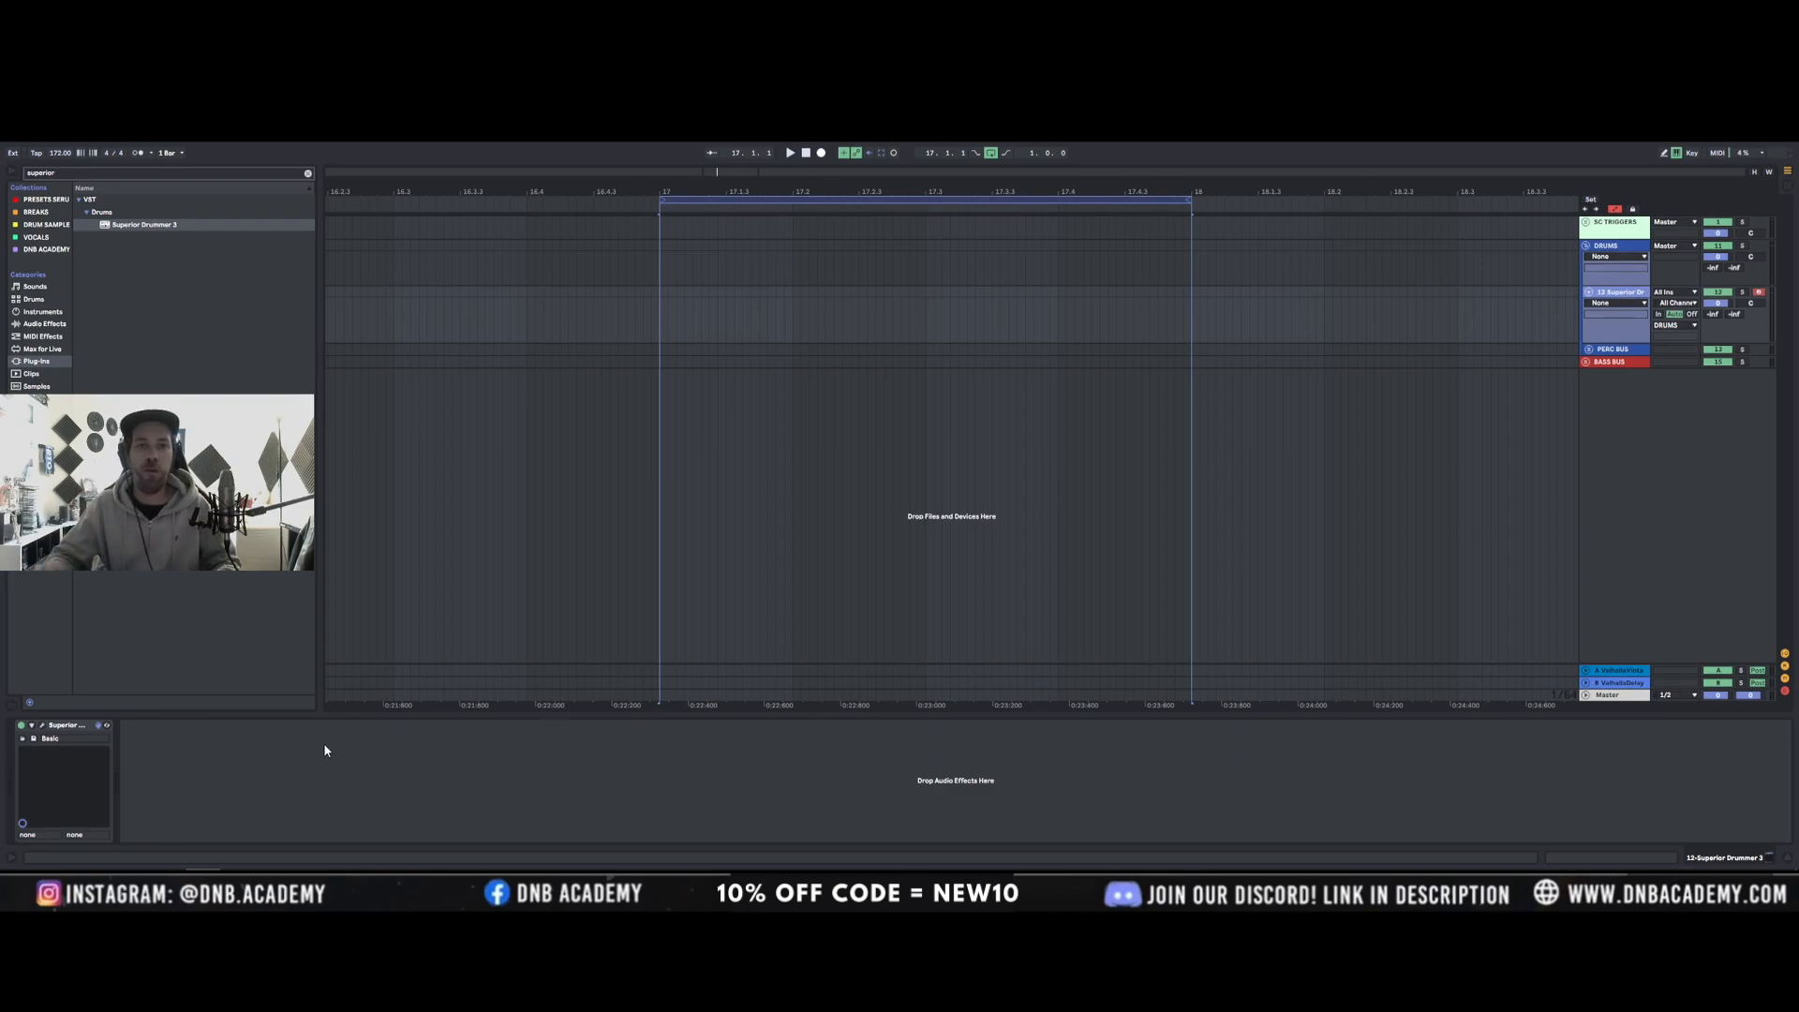
pyautogui.click(82, 731)
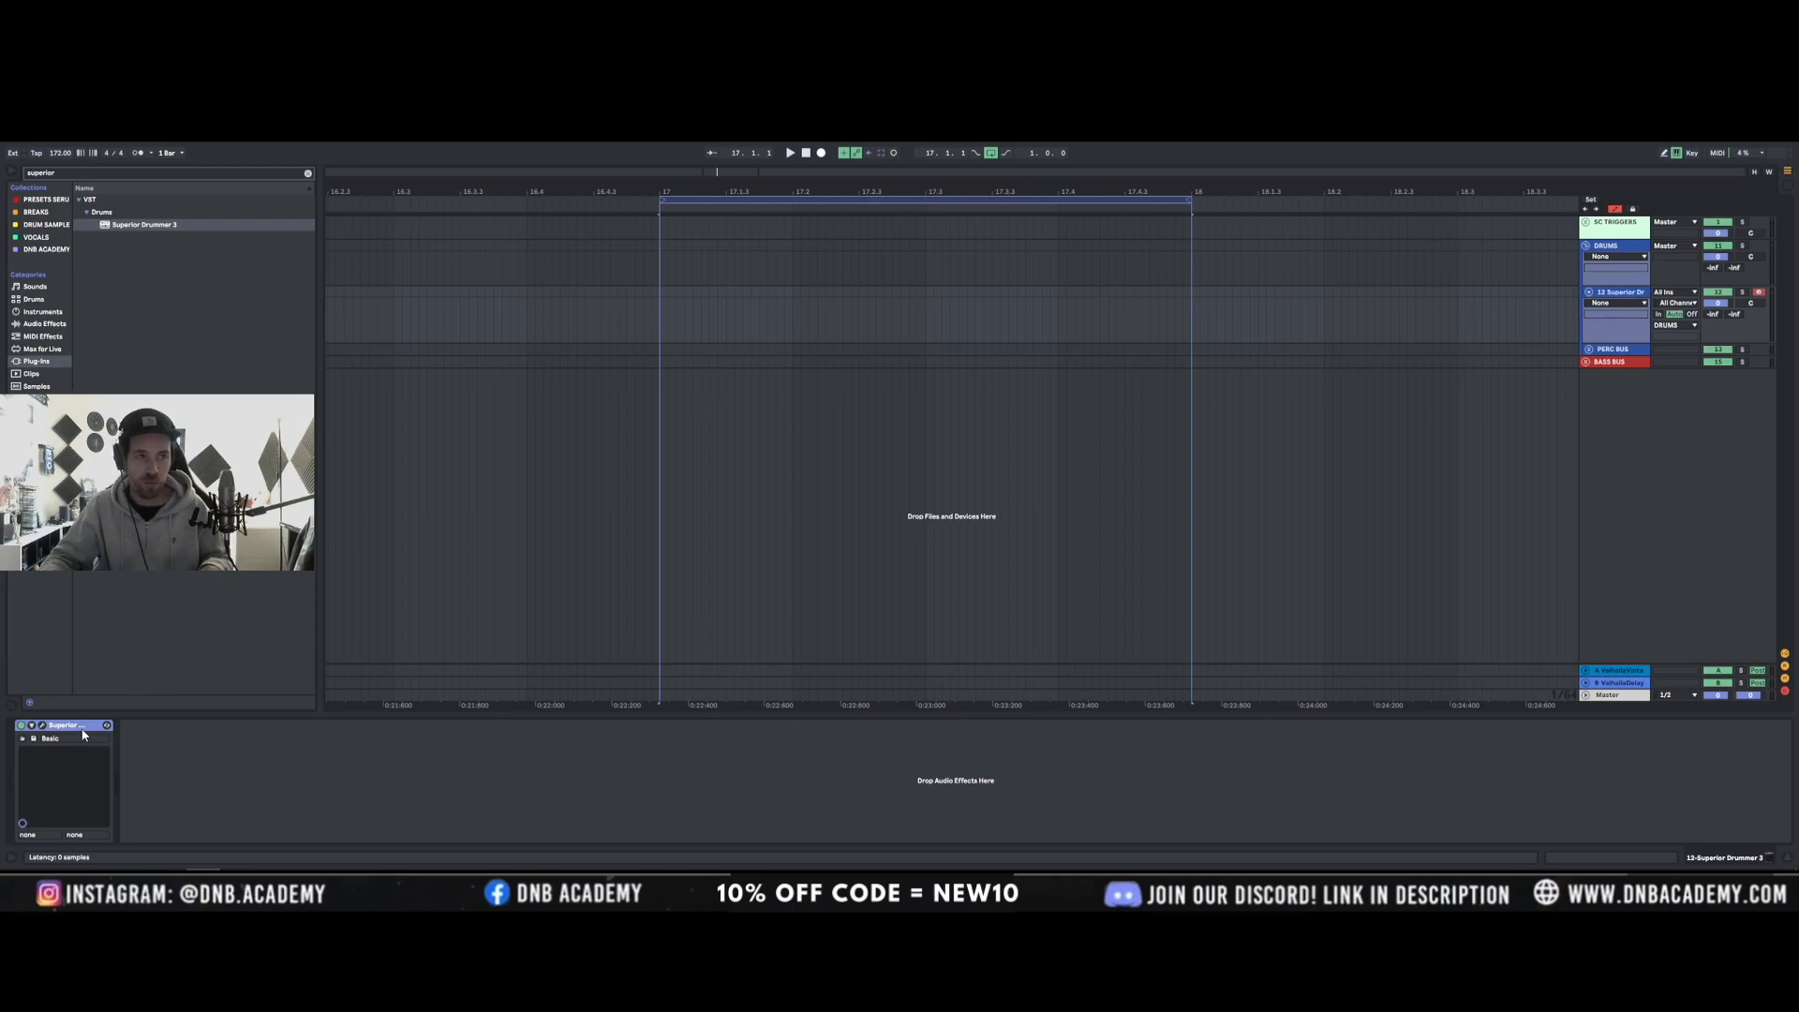
pyautogui.hotkey('ctrl', 'g')
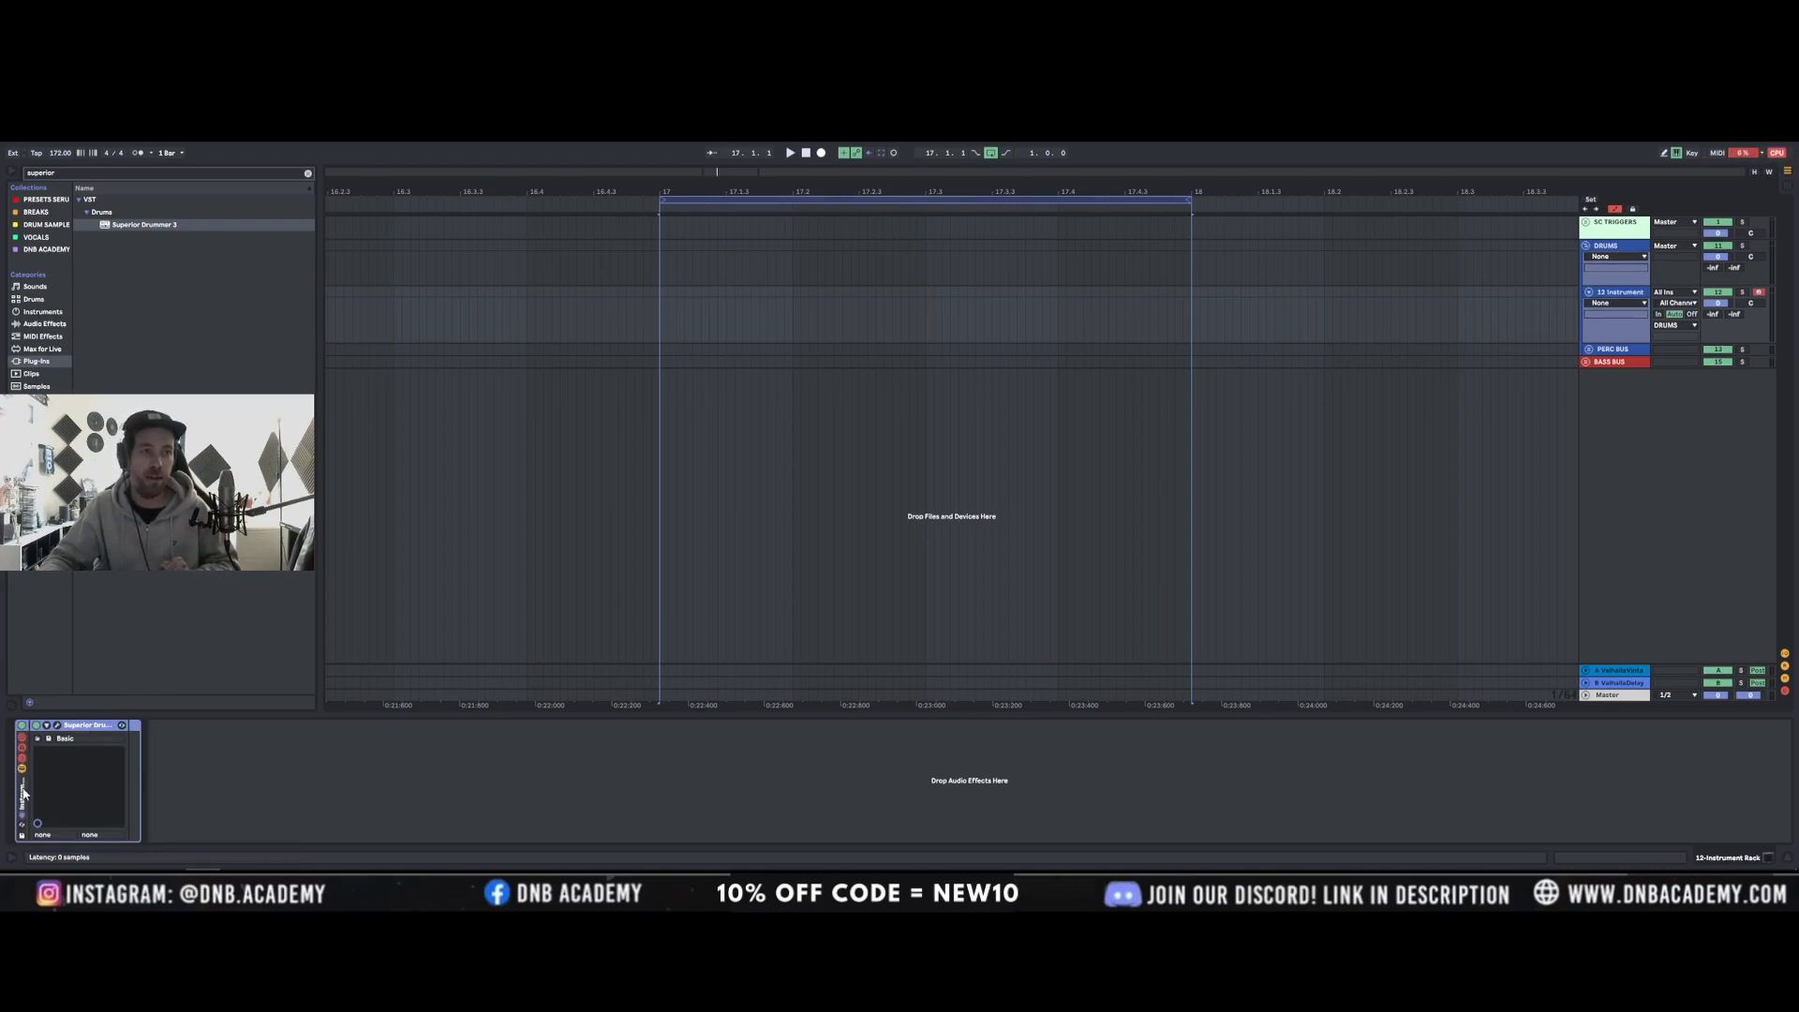
pyautogui.click(21, 759)
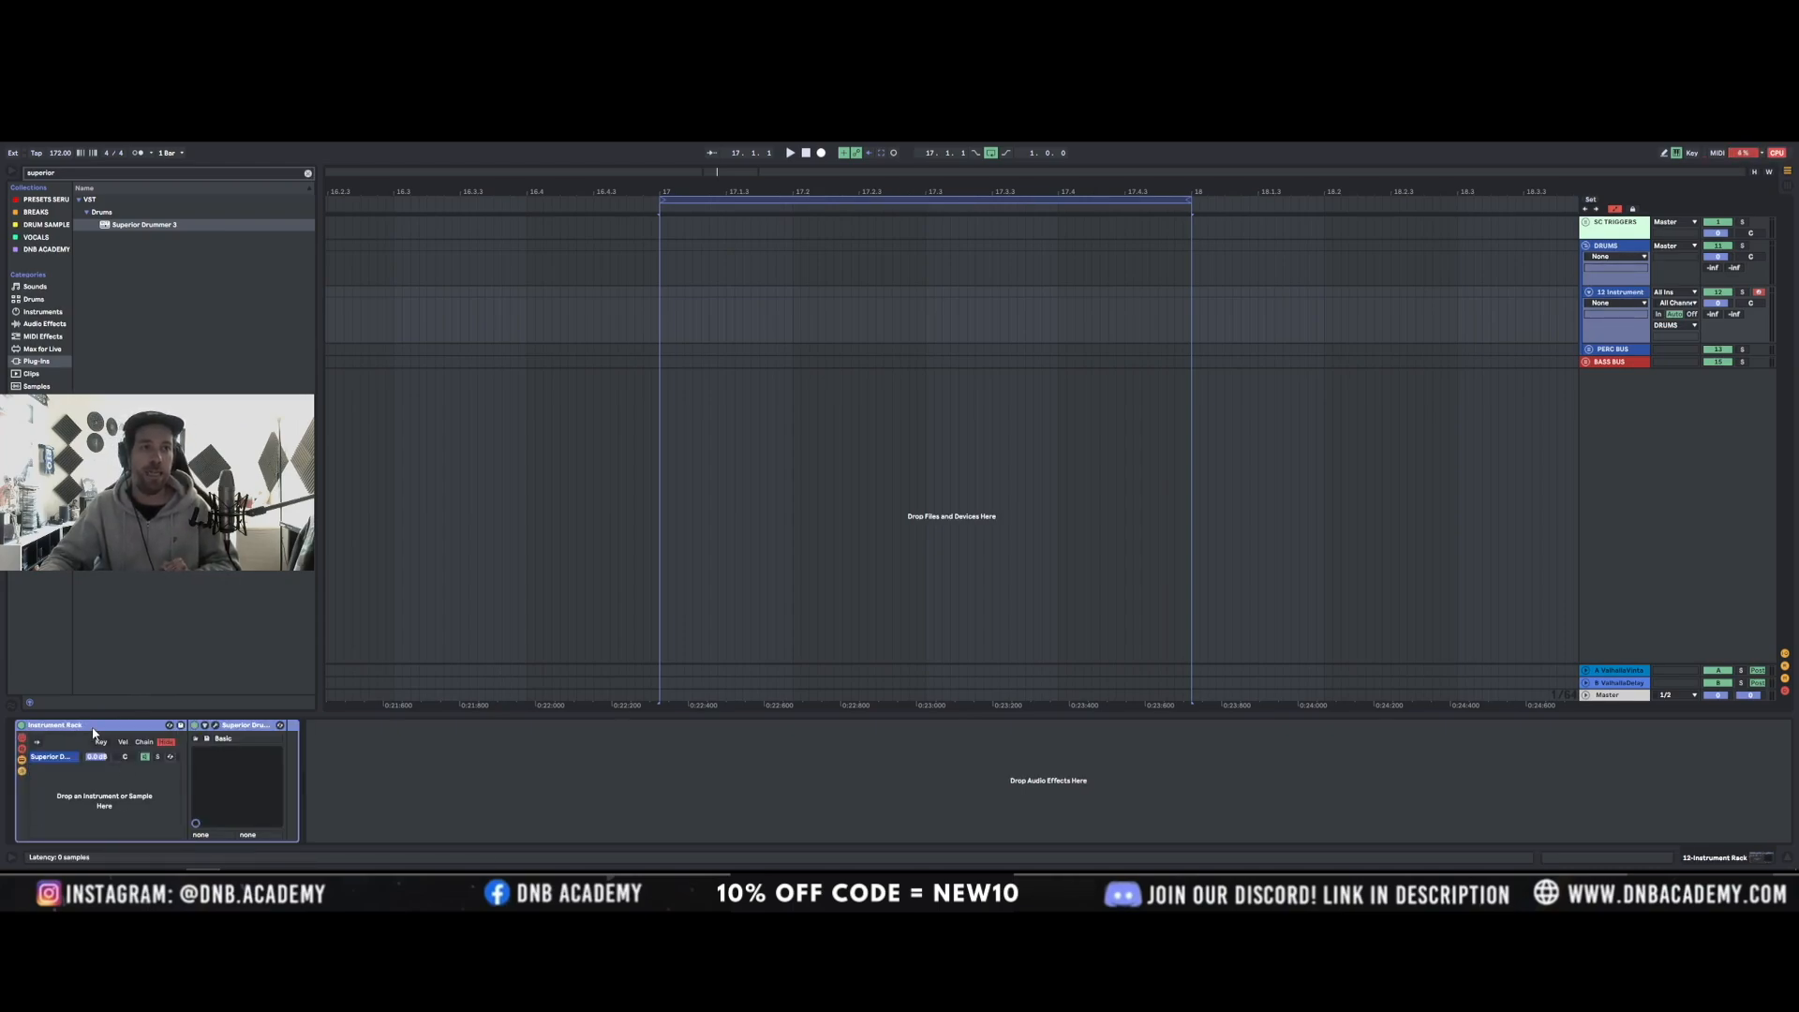
pyautogui.rightClick(73, 794)
pyautogui.click(77, 812)
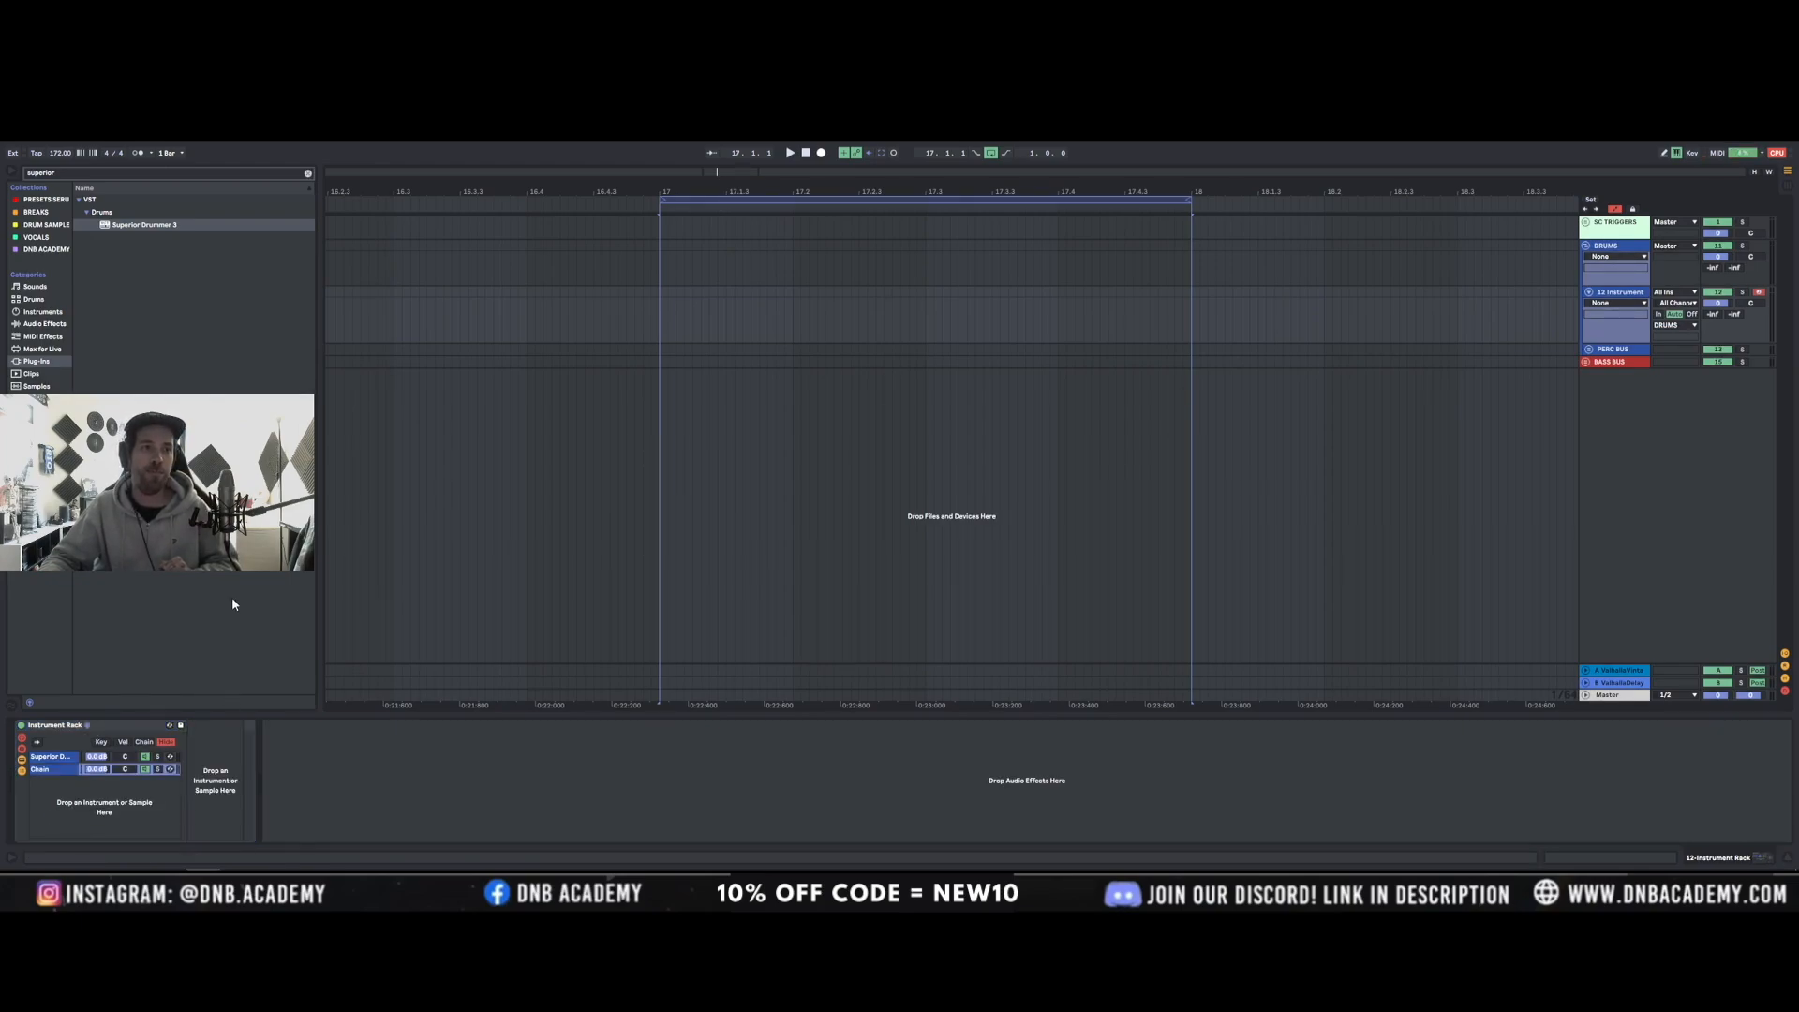
# Search the browser for "serum" and load the VST3 Serum synth into the empty rack chain.
pyautogui.moveTo(89, 174); pyautogui.dragTo(26, 168)
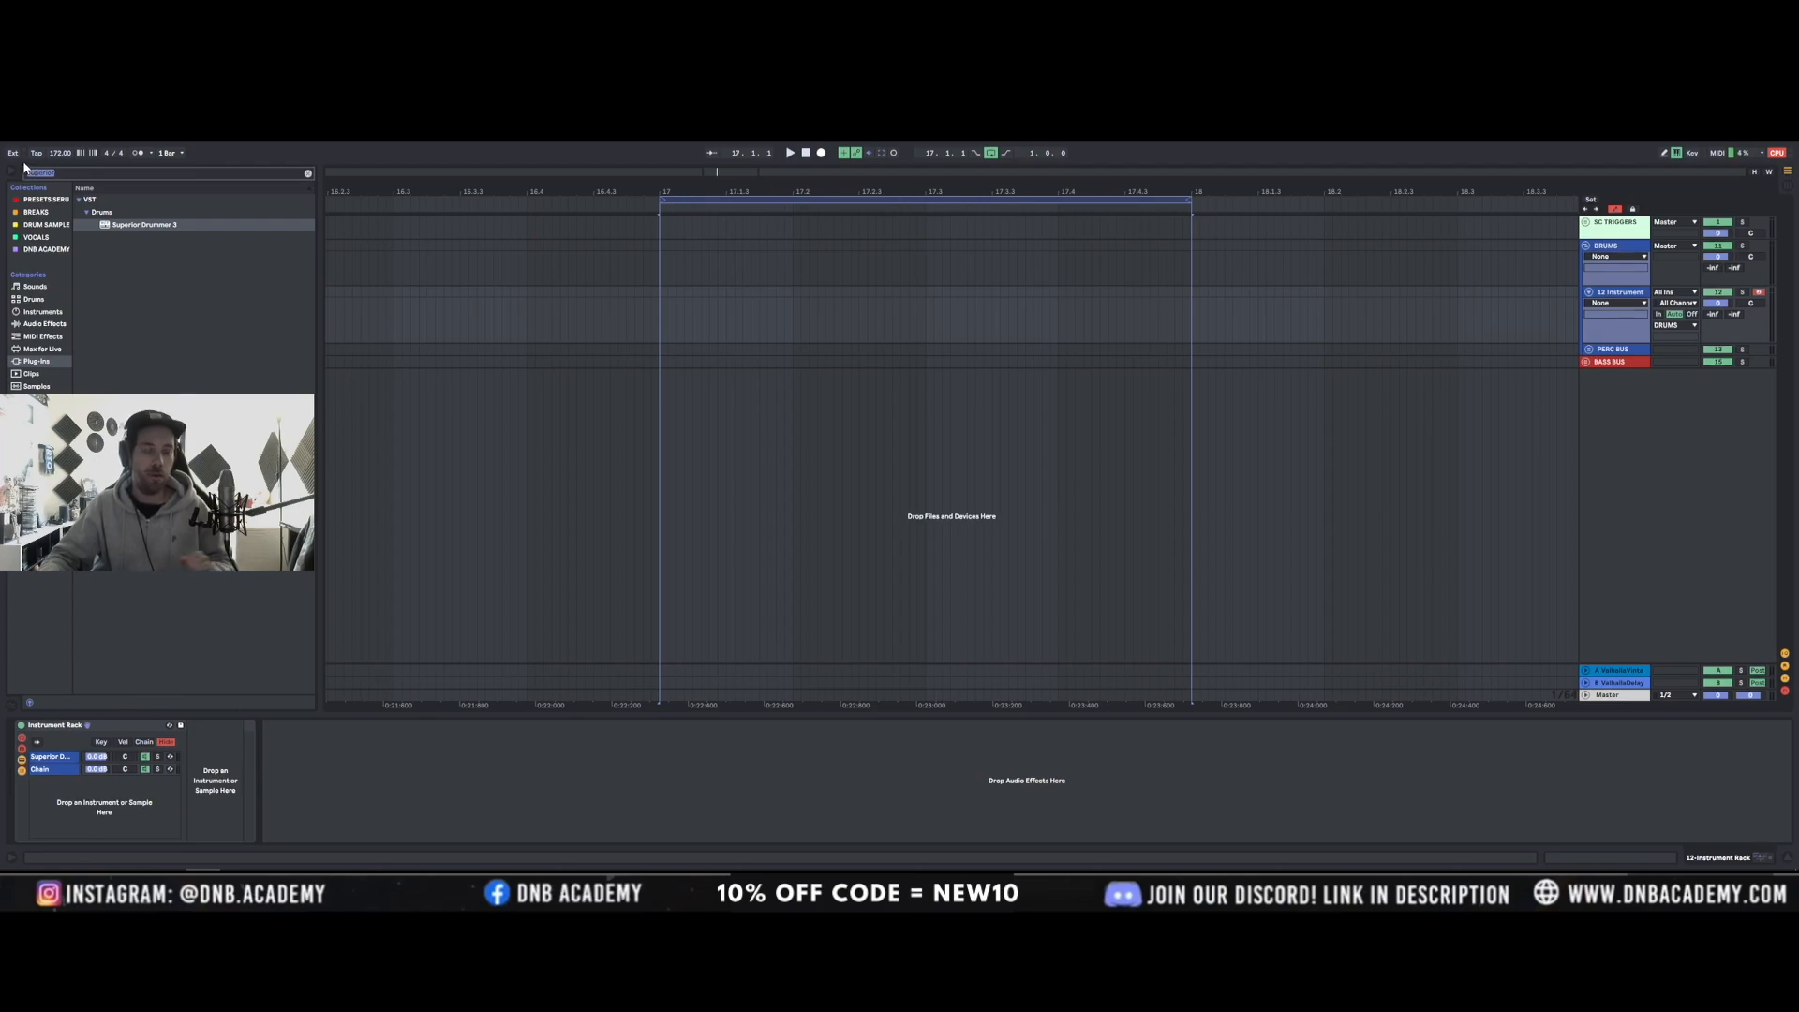
pyautogui.write('serum')
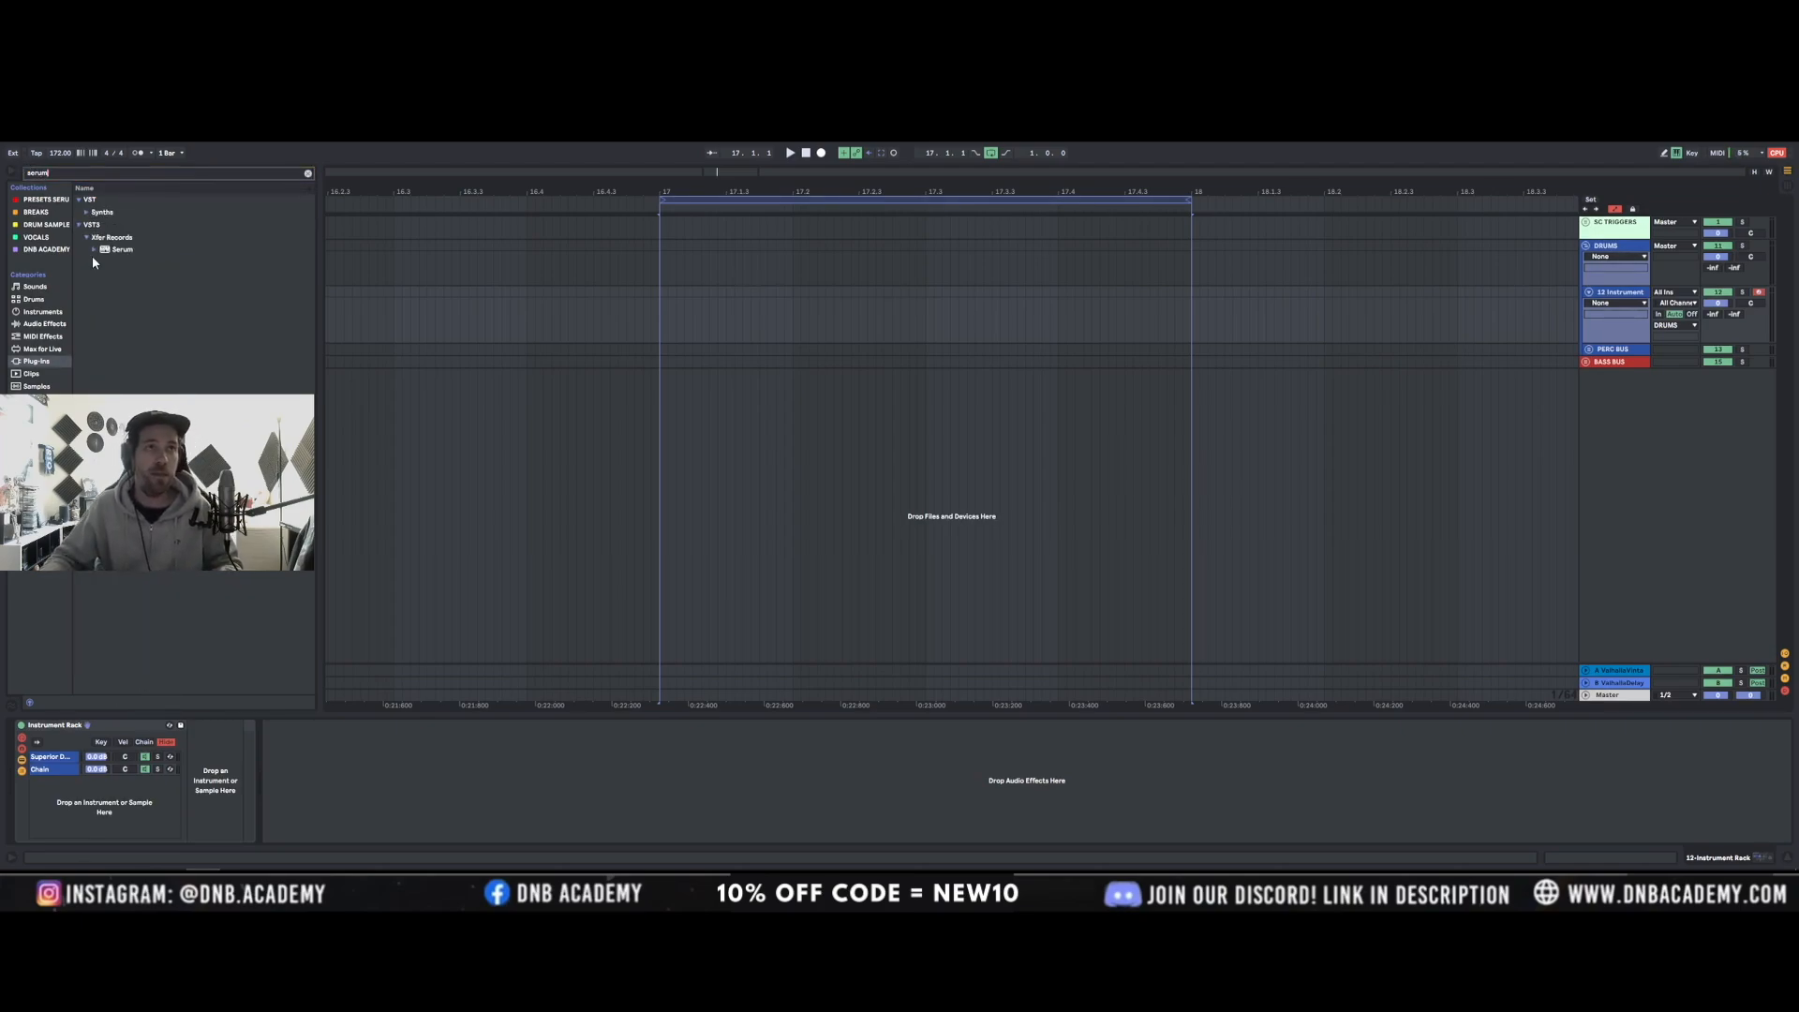
pyautogui.moveTo(117, 250); pyautogui.dragTo(188, 781)
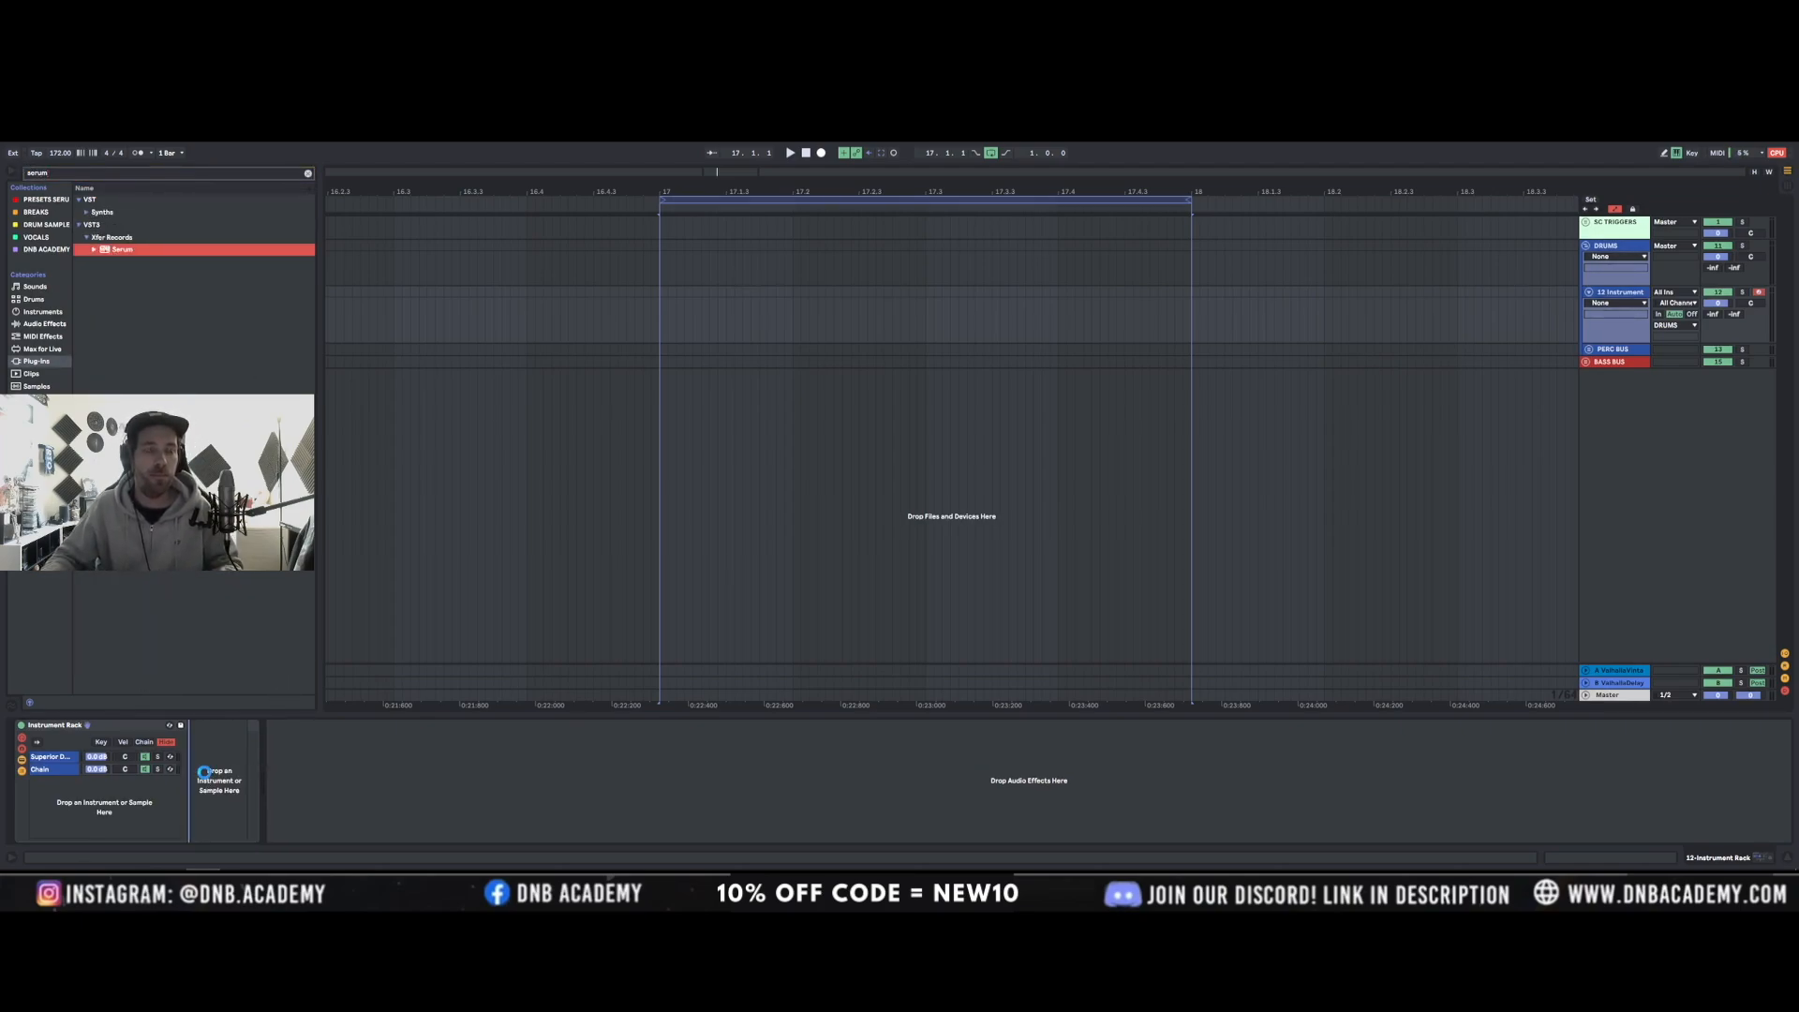
# Rename the Superior Drummer chain as ACOUSTIC LAYER.
pyautogui.click(56, 758)
pyautogui.hotkey('ctrl', 'r')
pyautogui.write('ACOUSTIC LAYER')
pyautogui.press('Return')
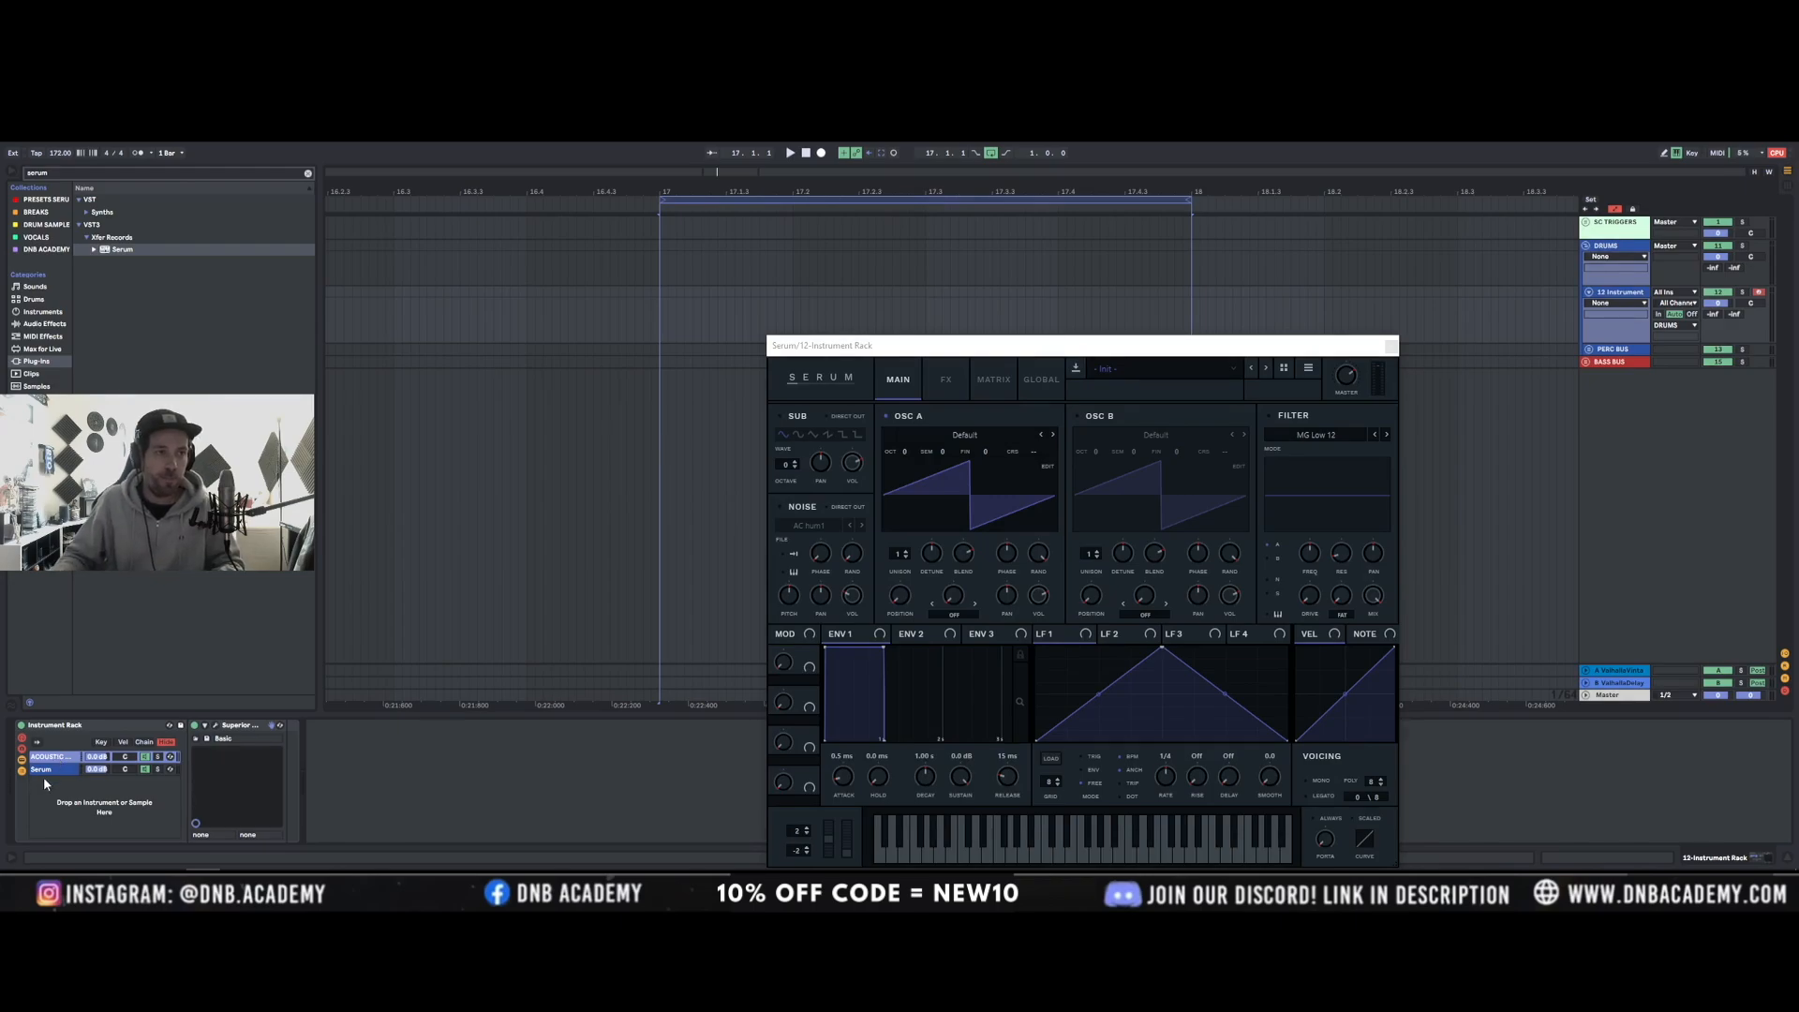
# Rename the Serum chain as TRANSIENT.
pyautogui.click(44, 774)
pyautogui.hotkey('ctrl', 'r')
pyautogui.write('TRA')
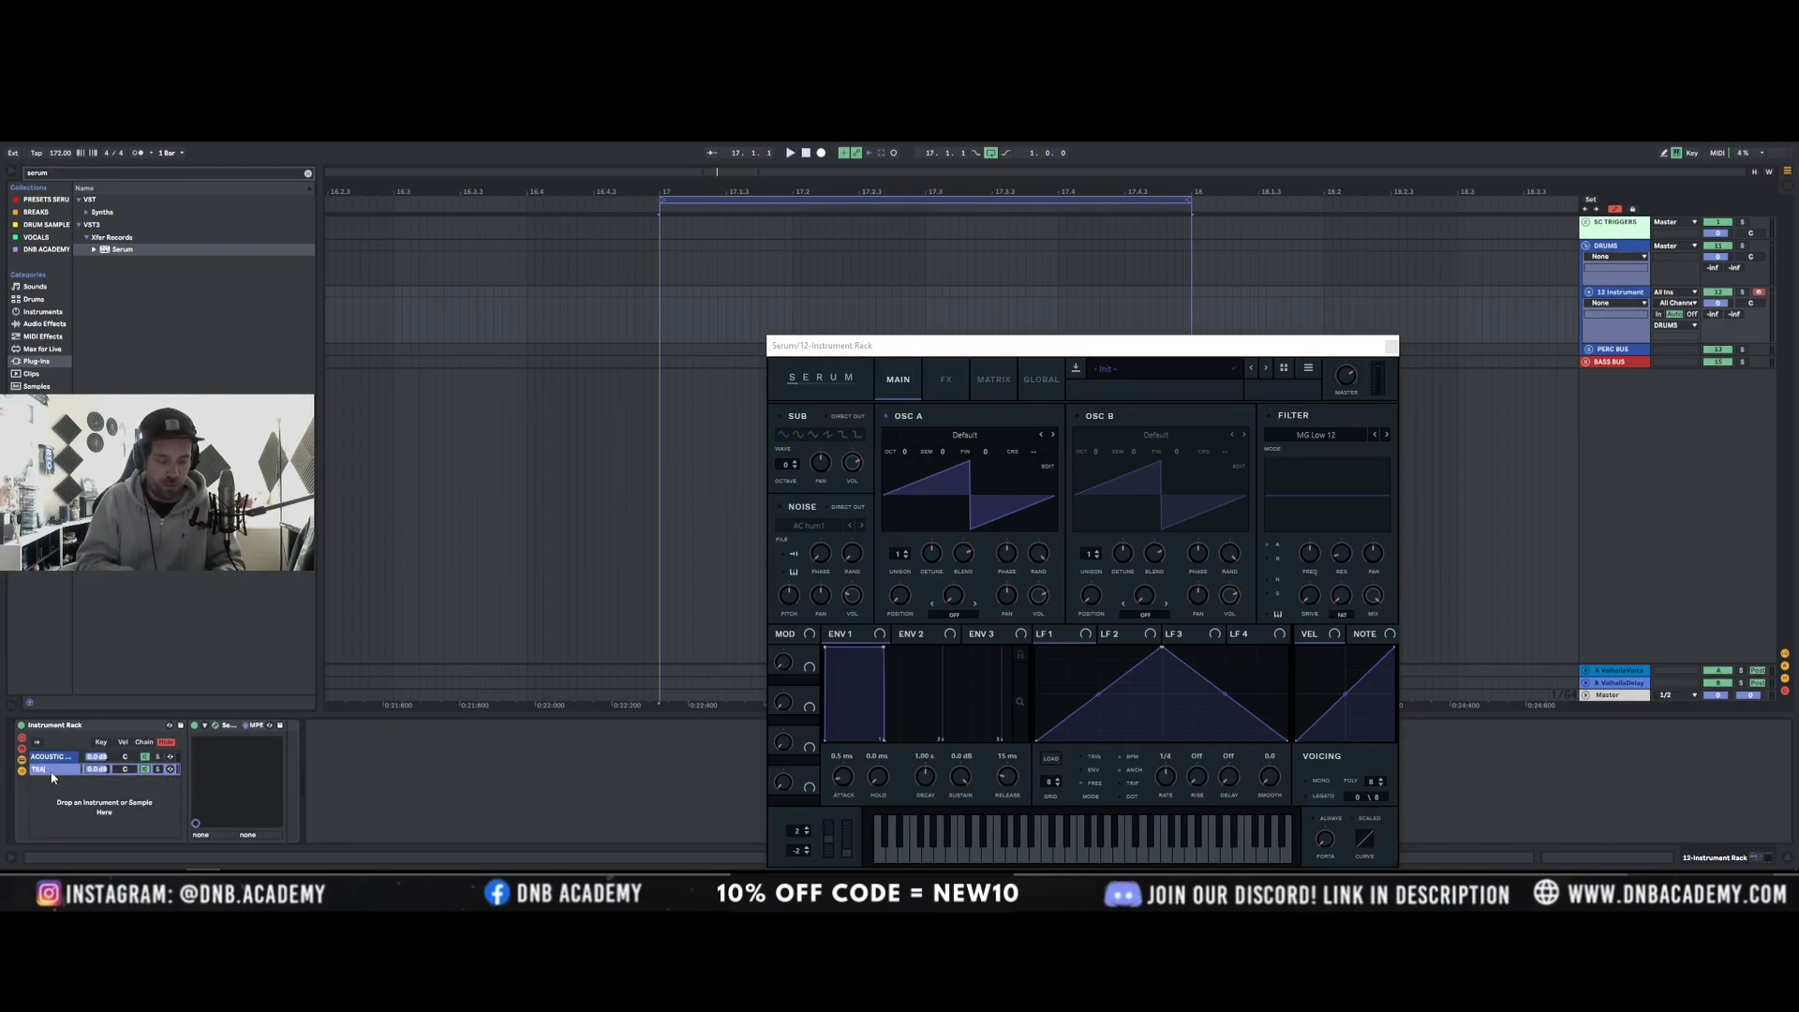
pyautogui.write('NSIEN')
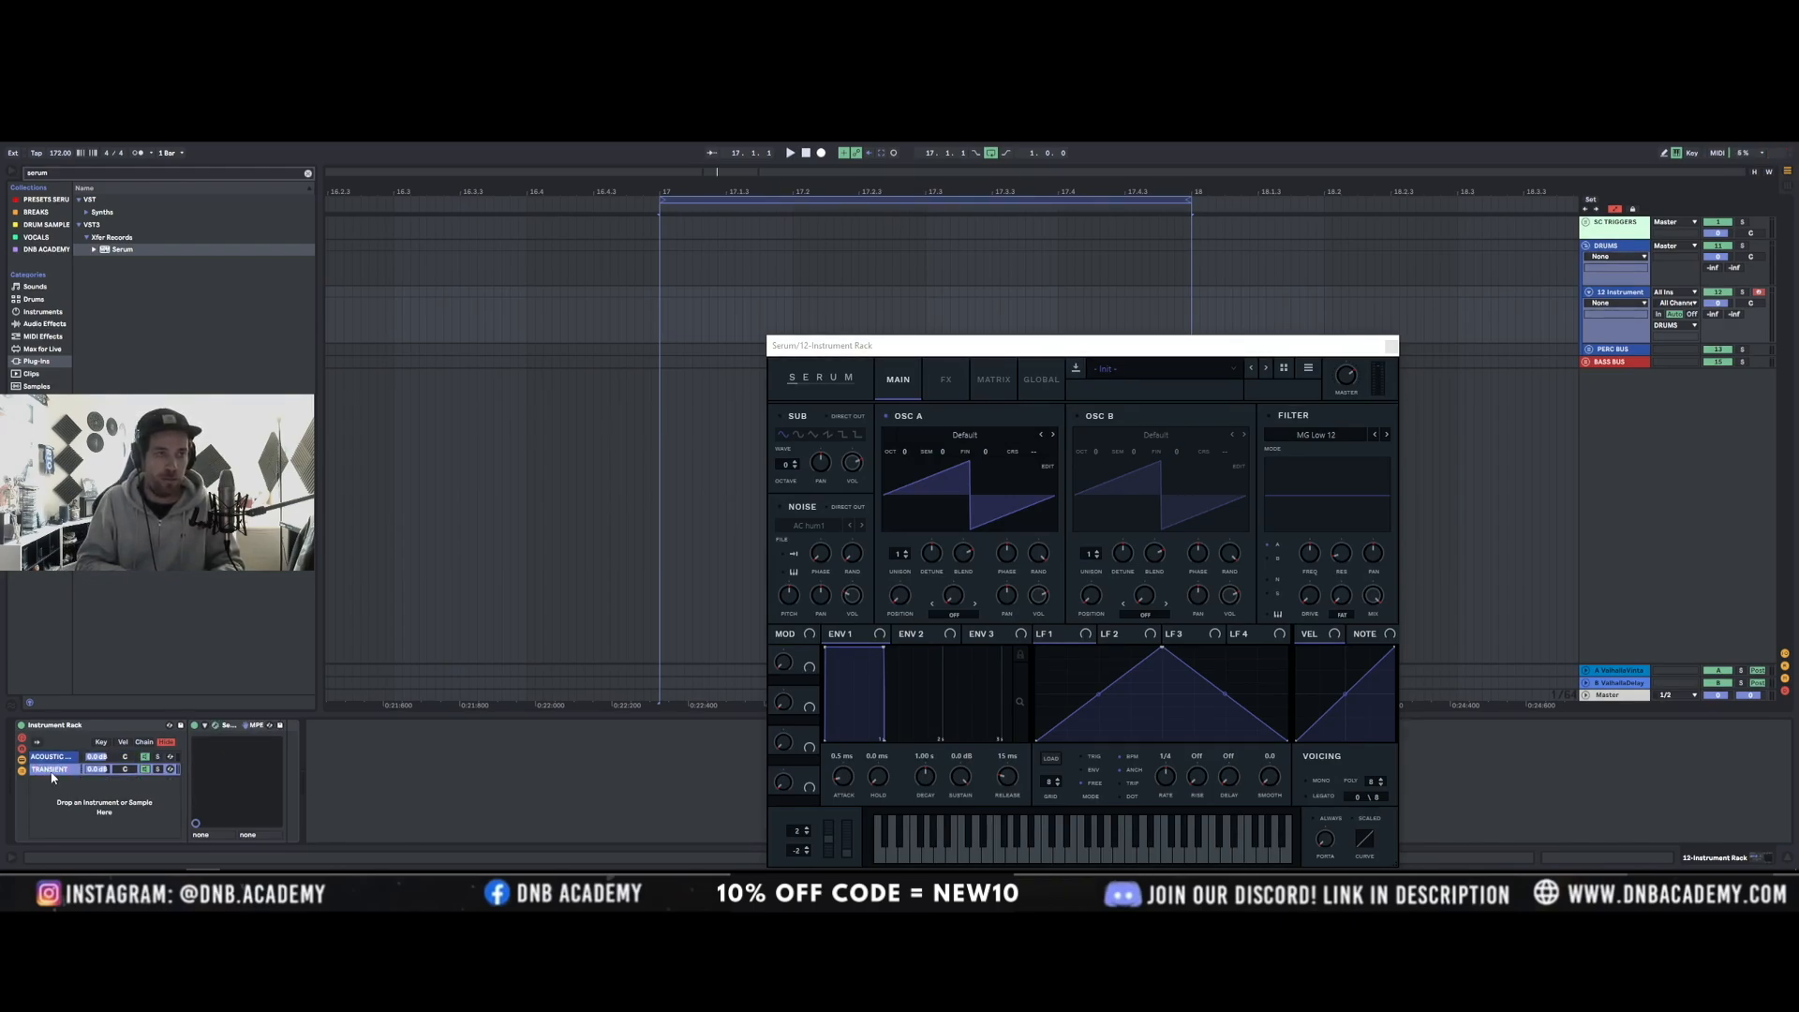
pyautogui.press('Return')
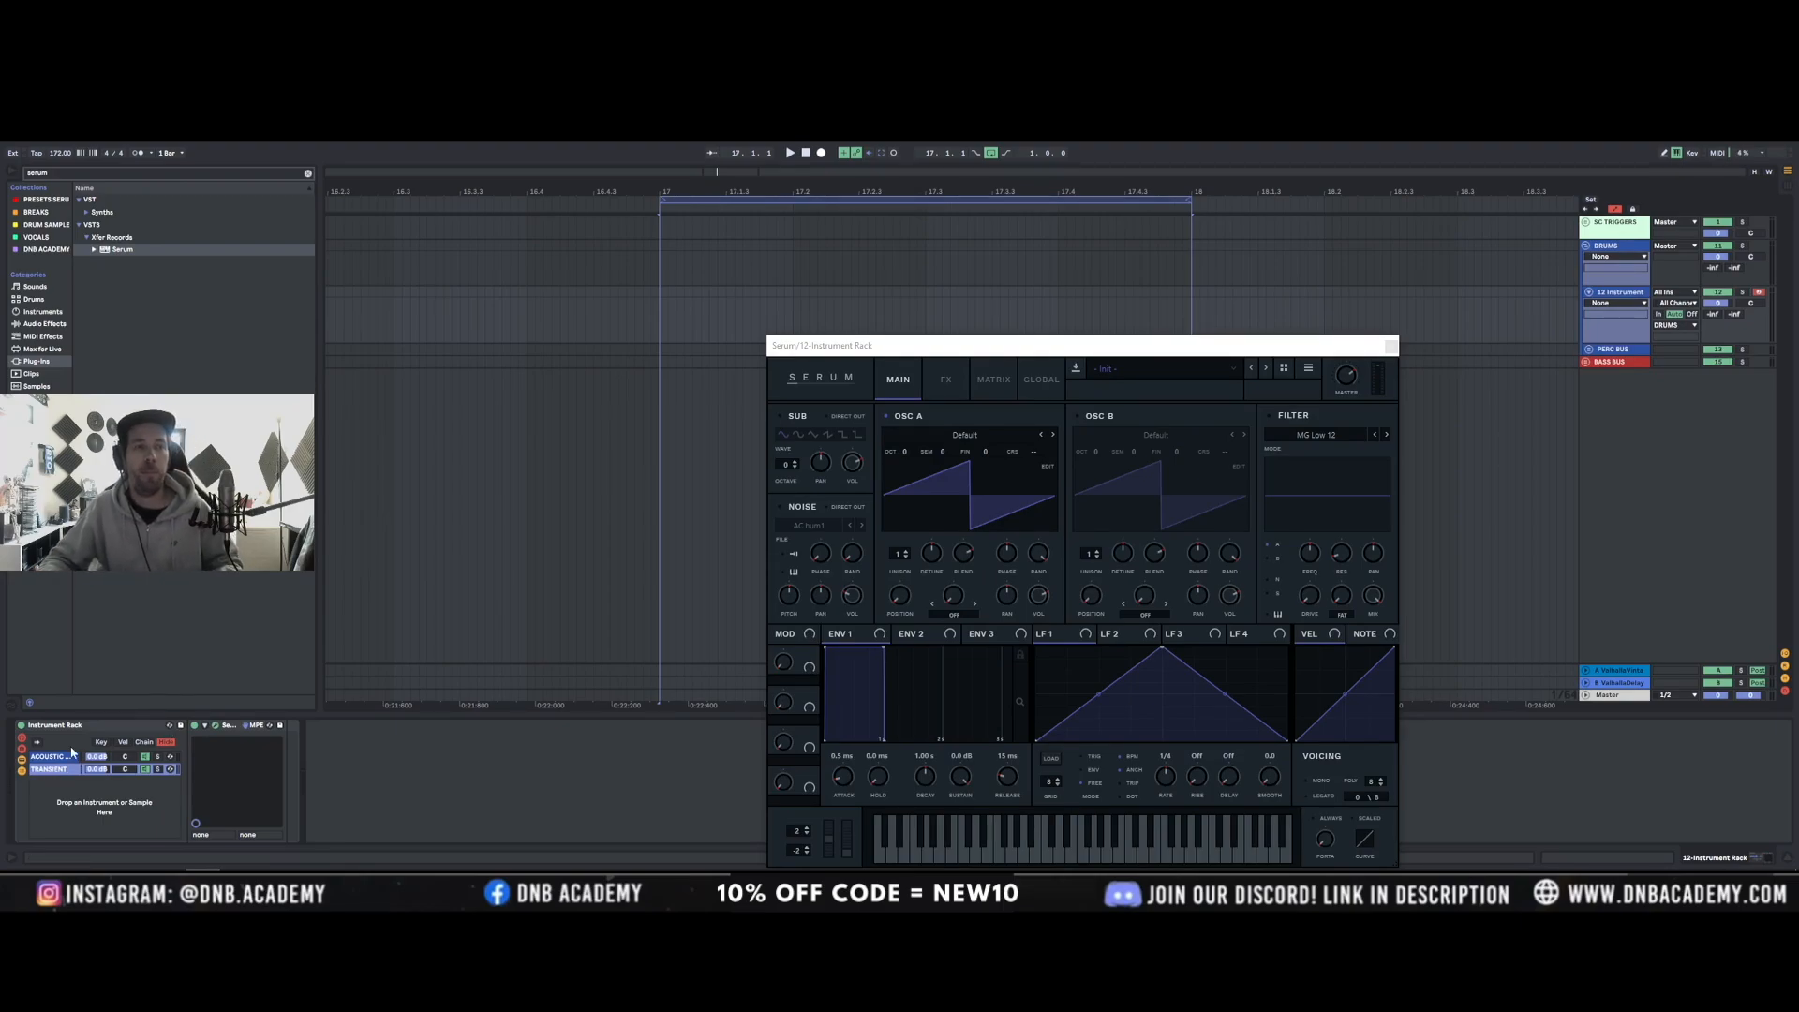
# Mute the acoustic layer chain, then select the TRANSIENT chain with Serum's window moved clear for editing.
pyautogui.click(53, 759)
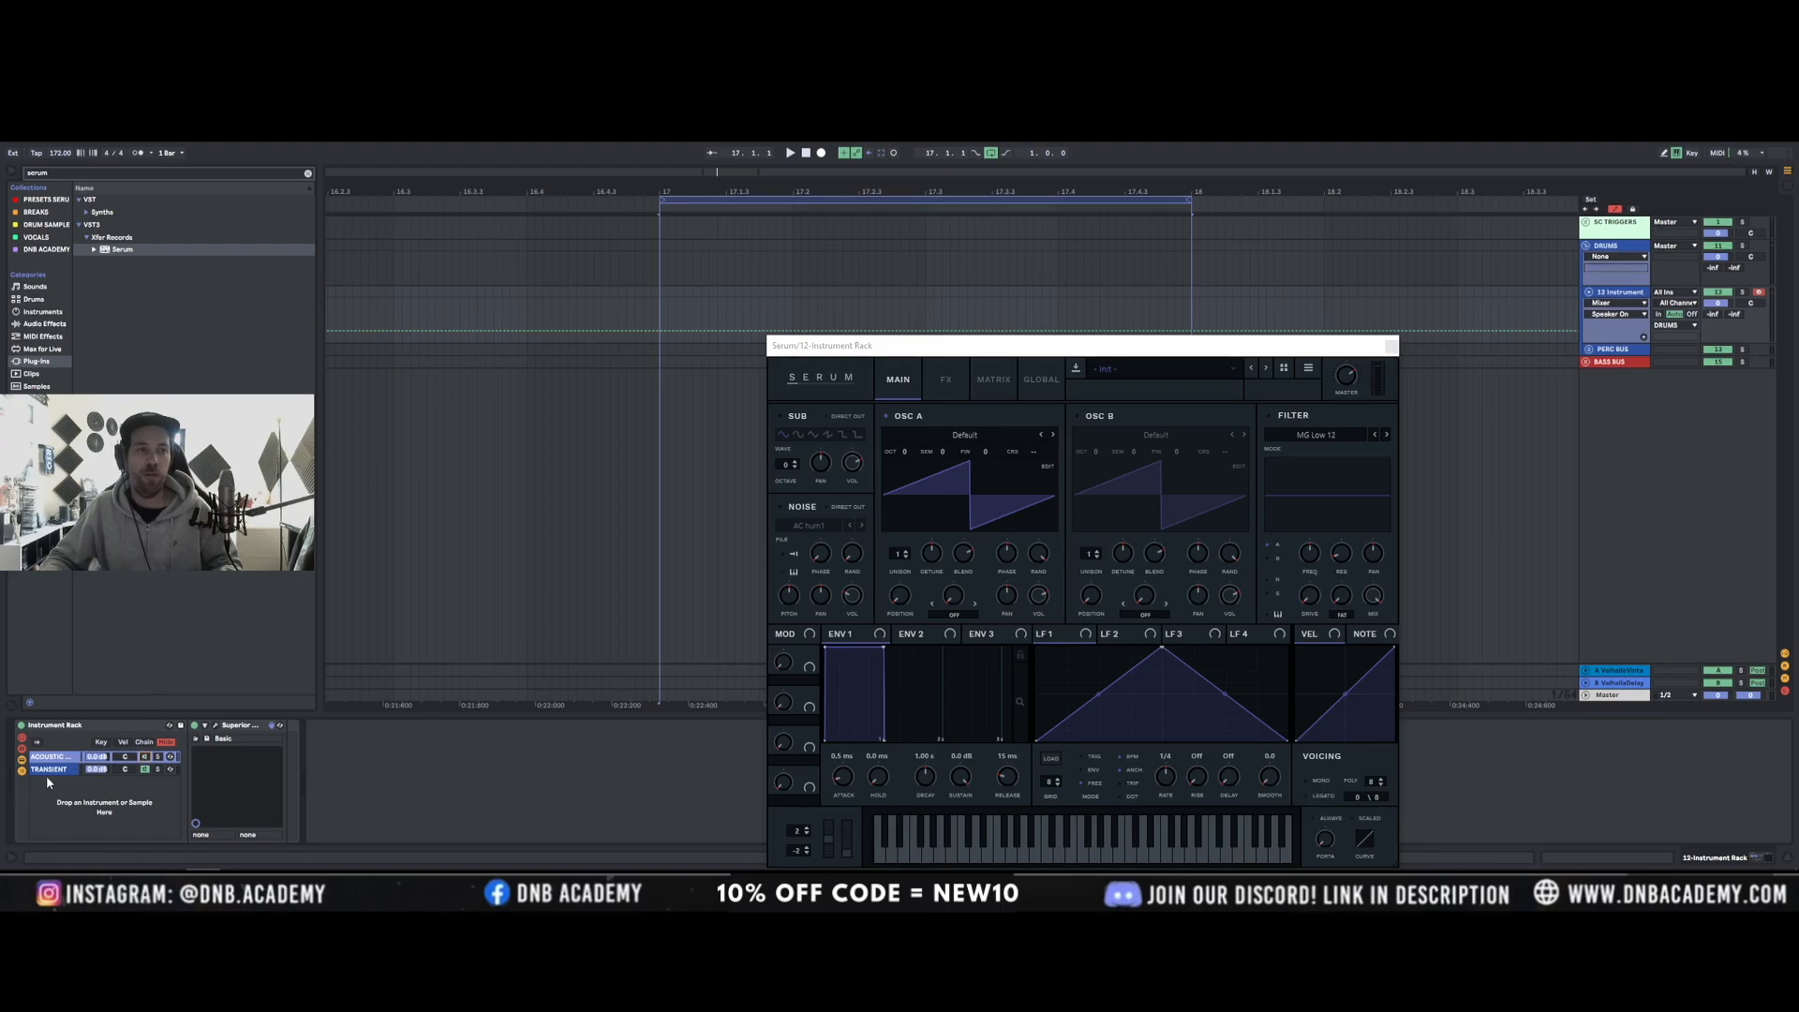
pyautogui.click(49, 770)
pyautogui.moveTo(873, 349); pyautogui.dragTo(729, 253)
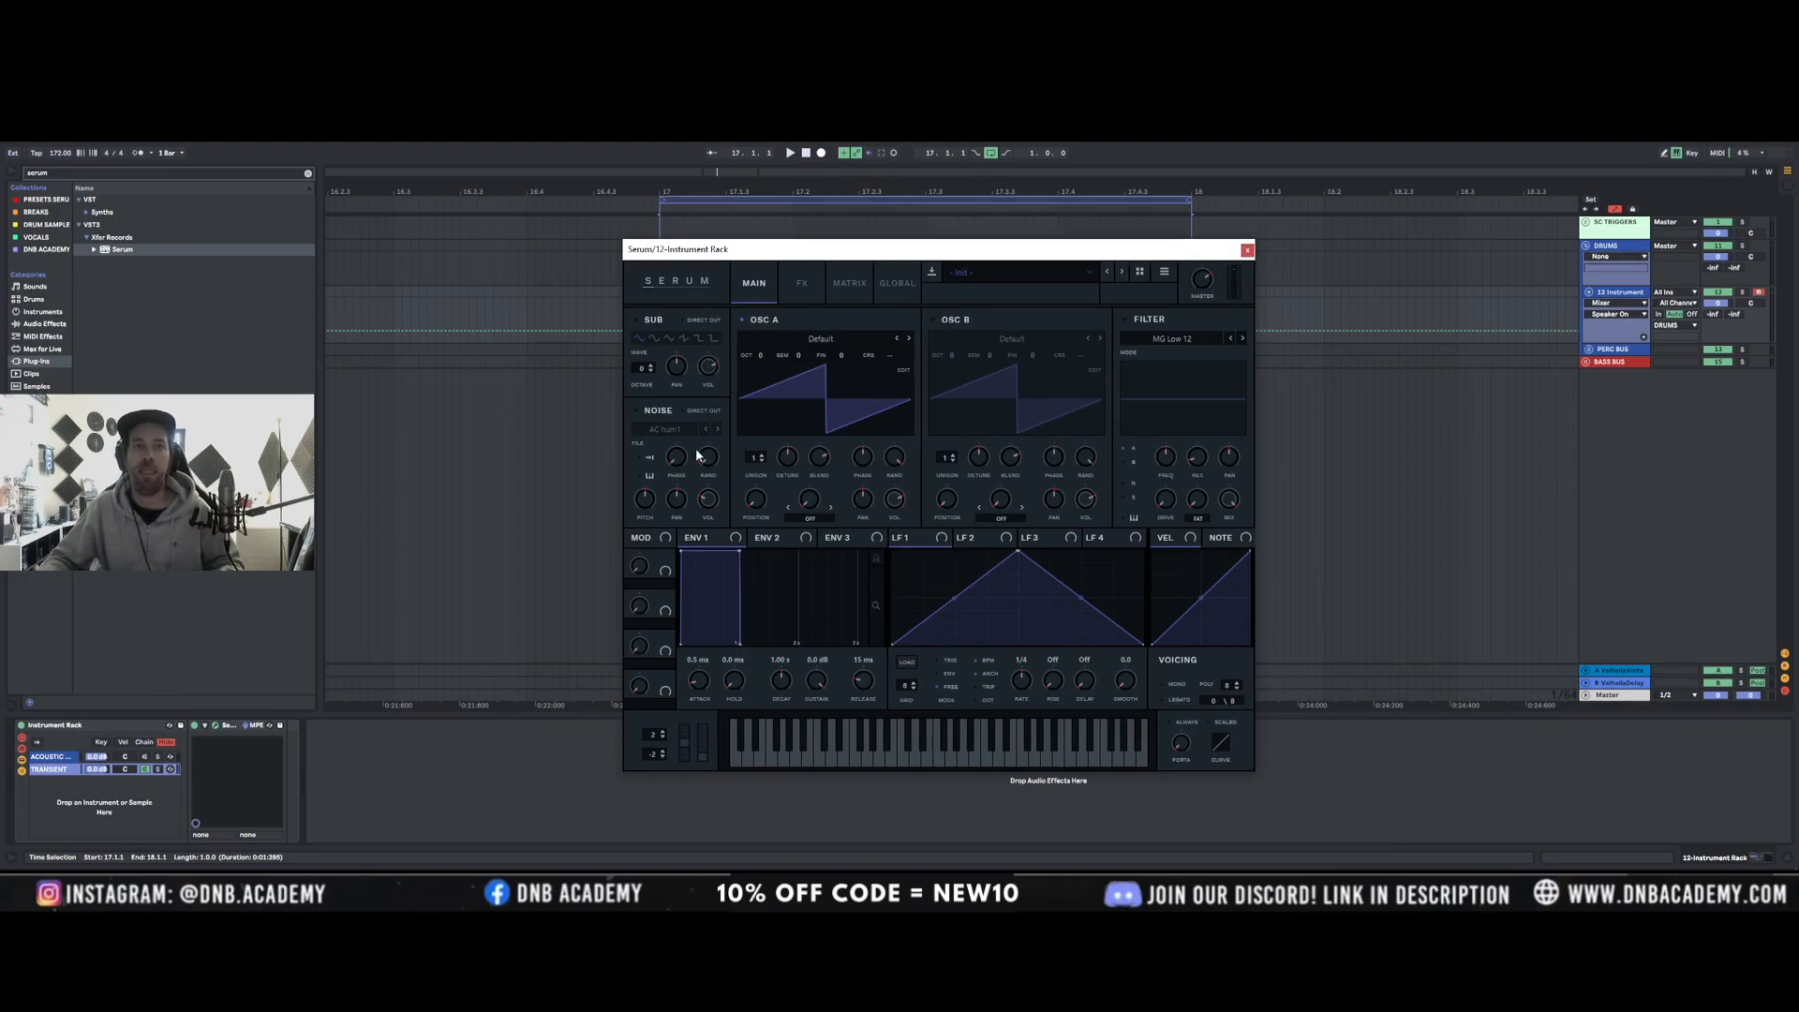
# Load the Basic Shapes wavetable from the Analog category into oscillator A.
pyautogui.click(821, 338)
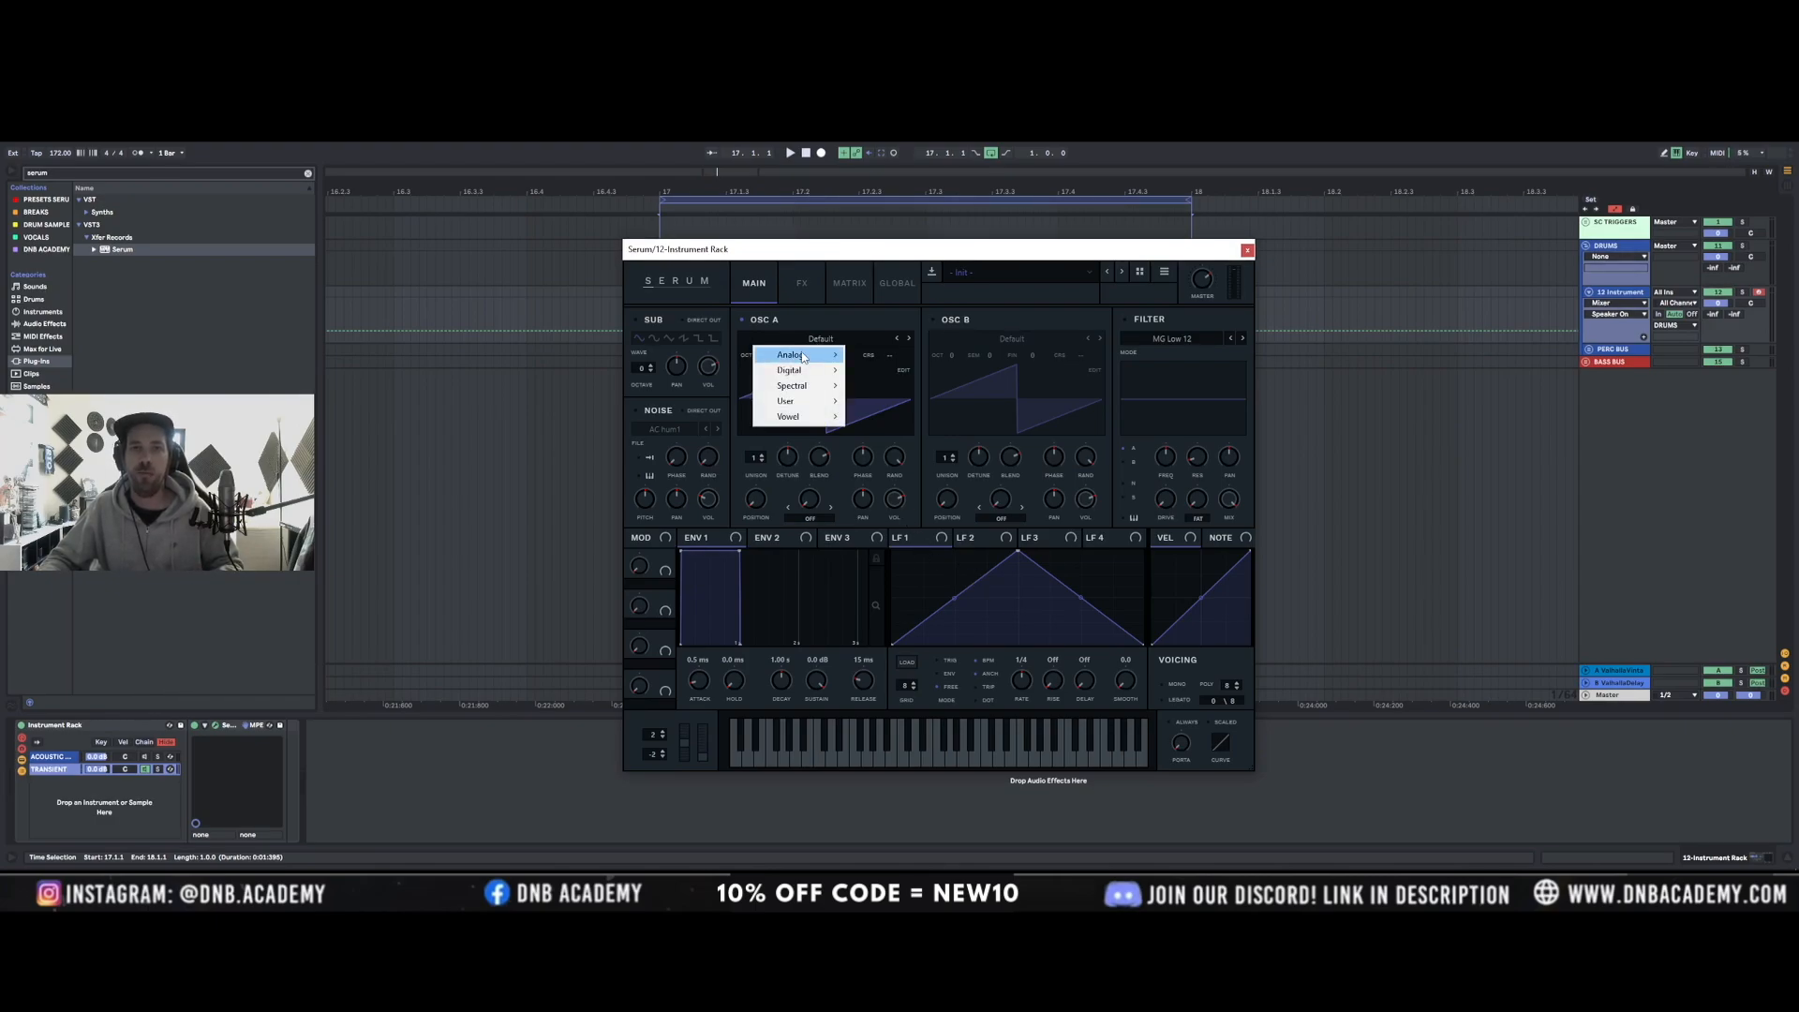
pyautogui.moveTo(796, 354)
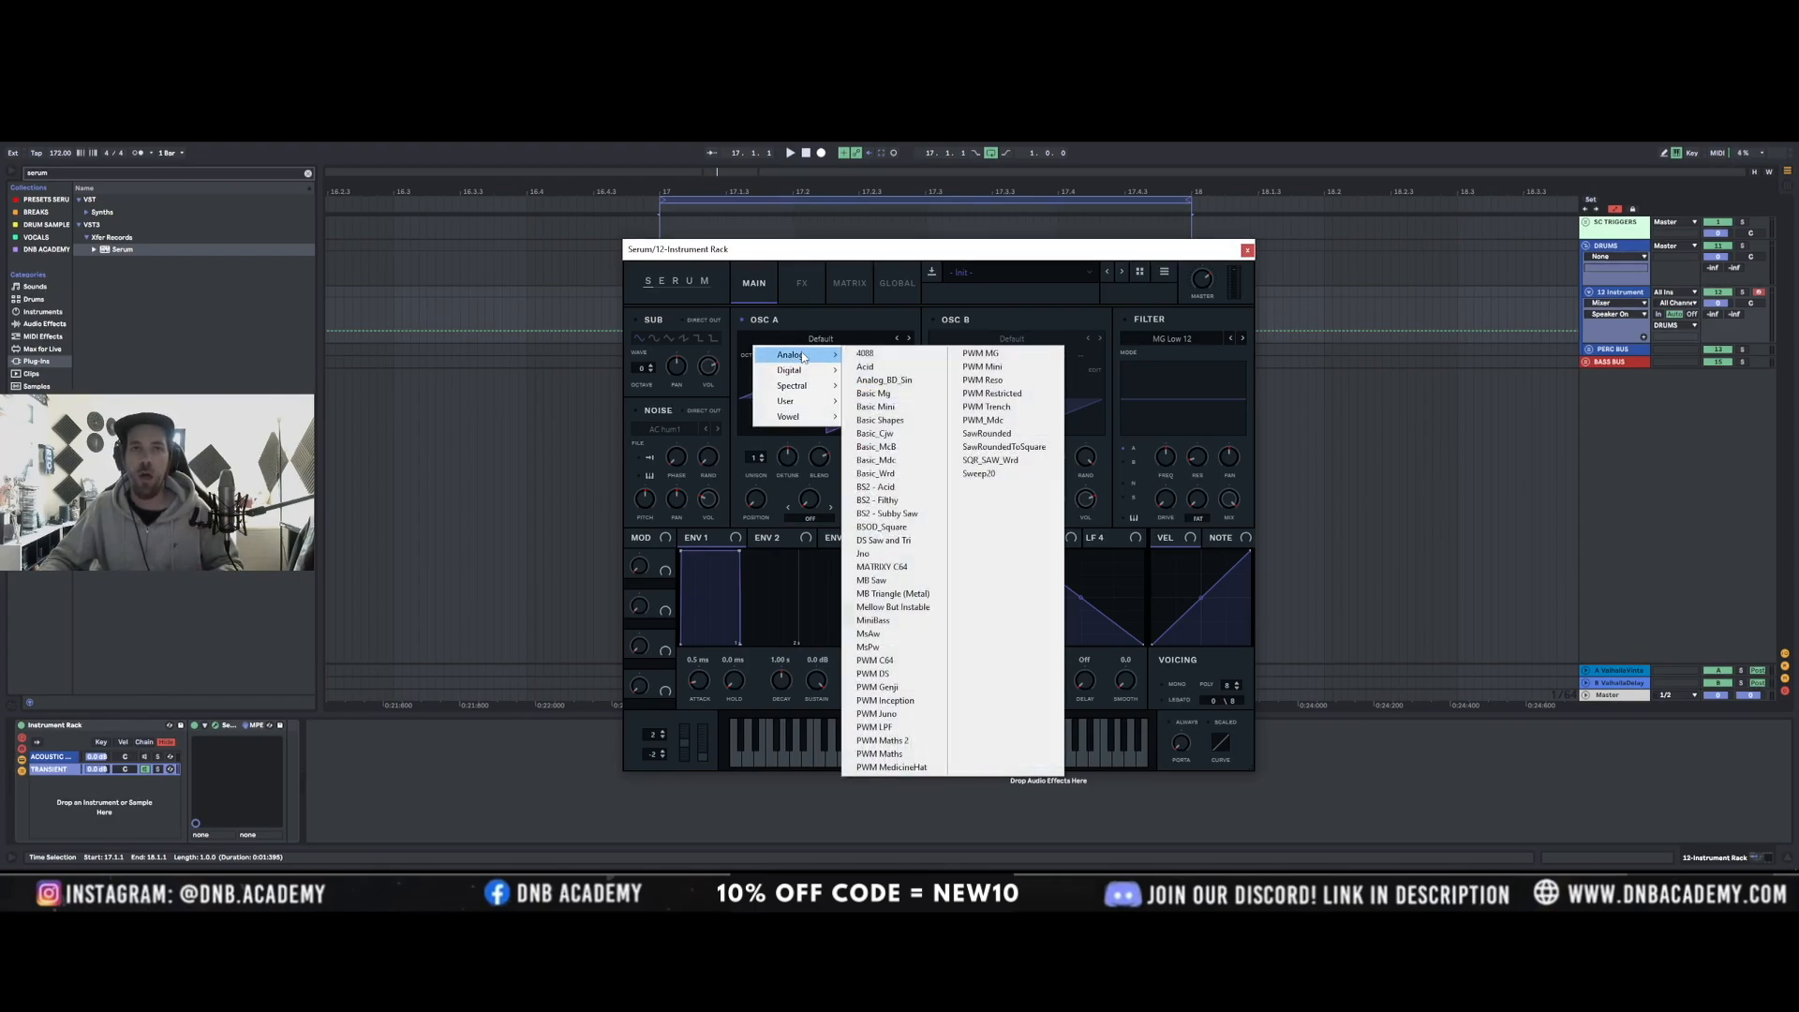
pyautogui.click(910, 422)
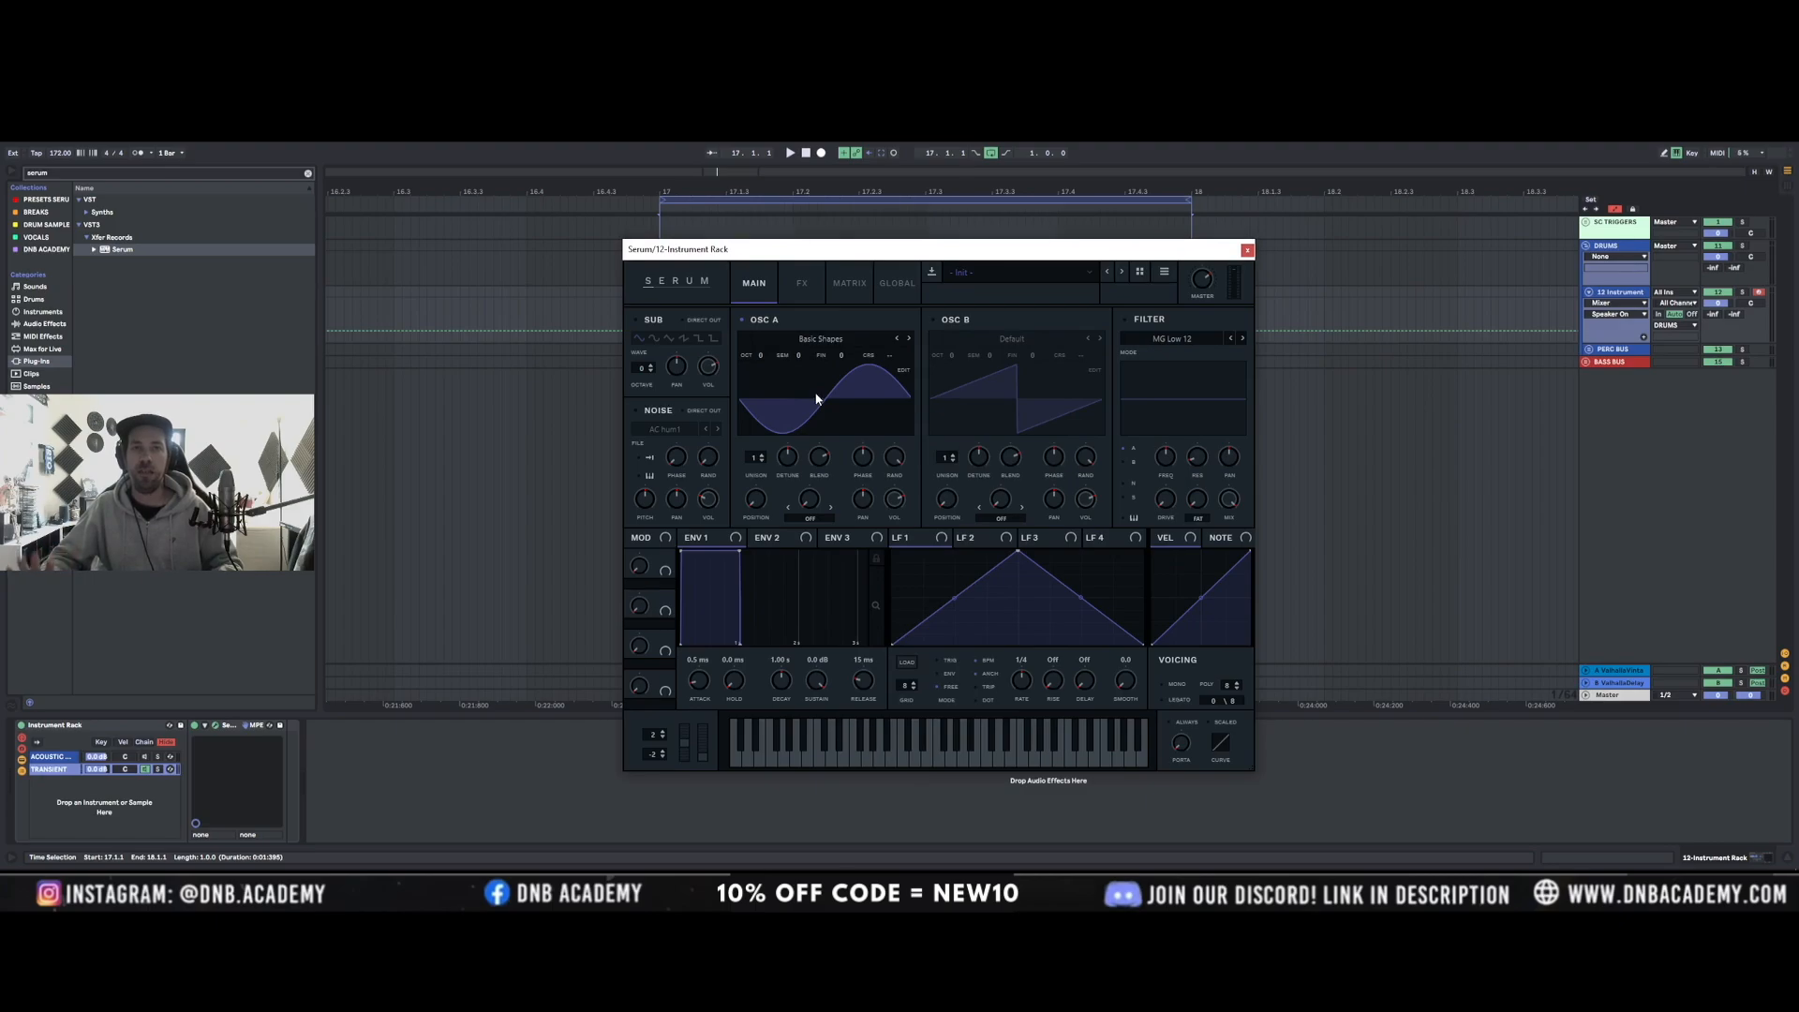
# Turn oscillator A's random phase fully down and set its phase to 90.
pyautogui.moveTo(895, 458); pyautogui.dragTo(869, 641)
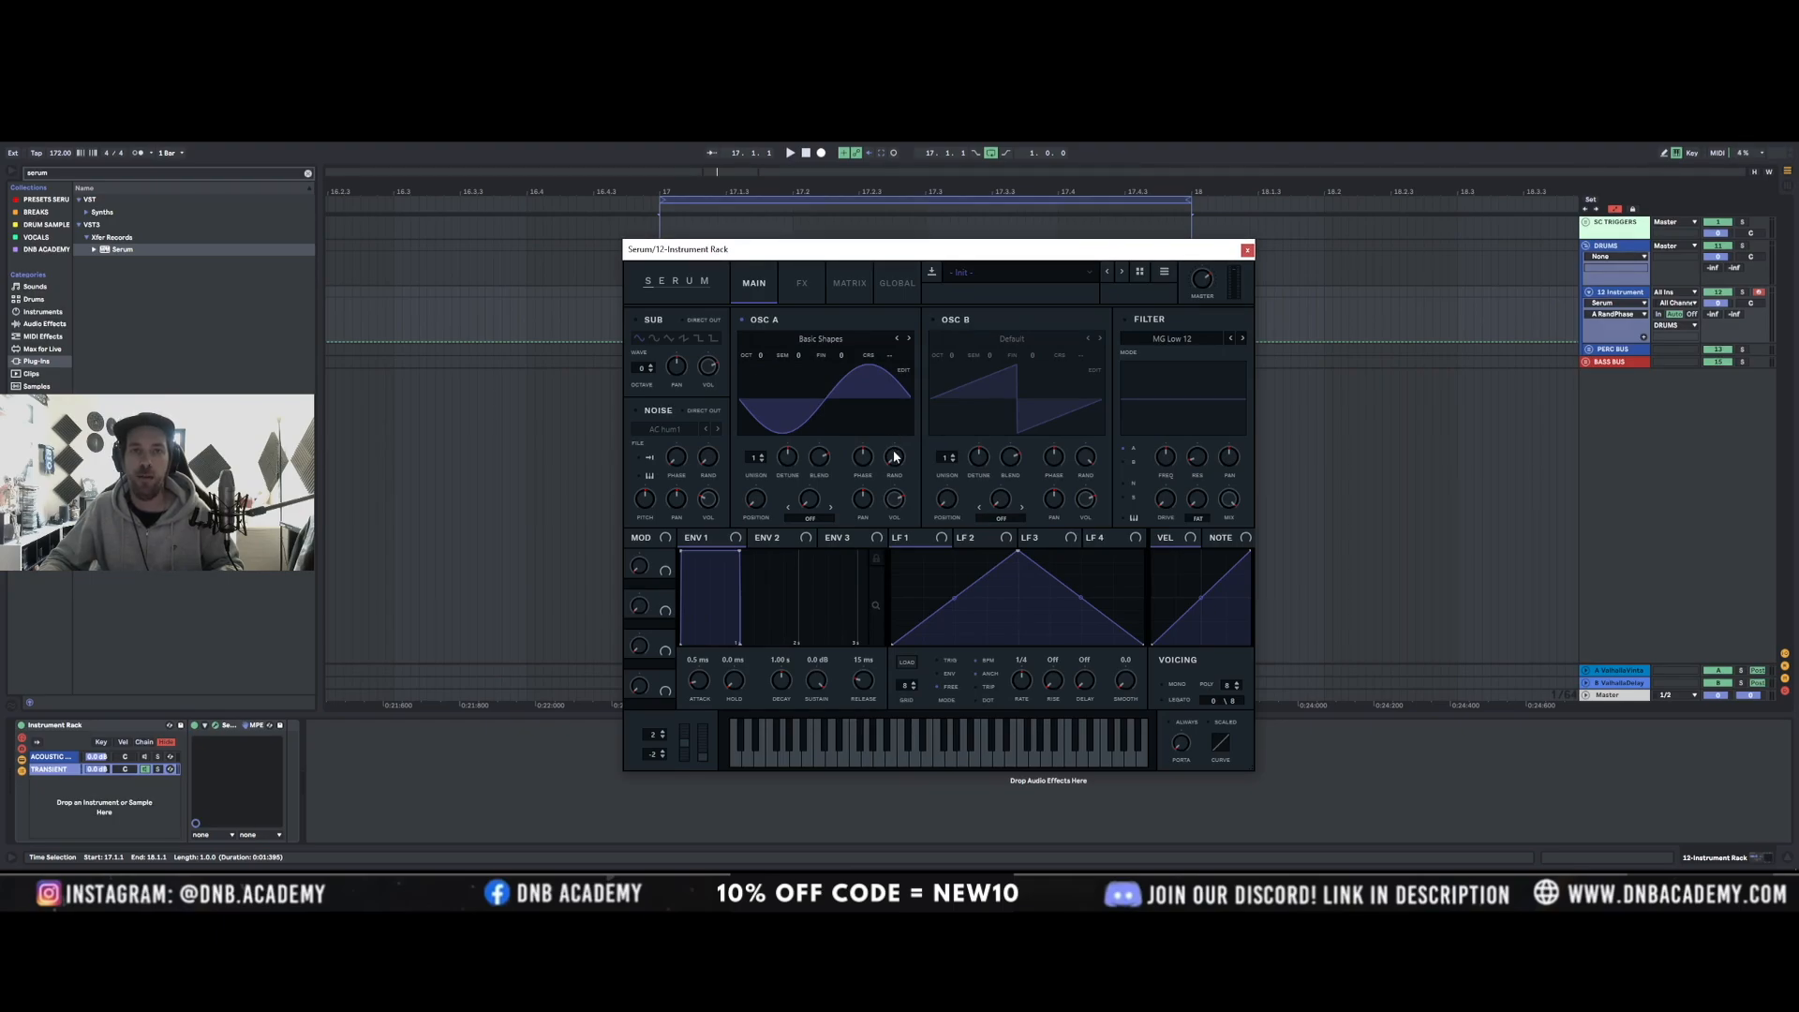
pyautogui.doubleClick(863, 459)
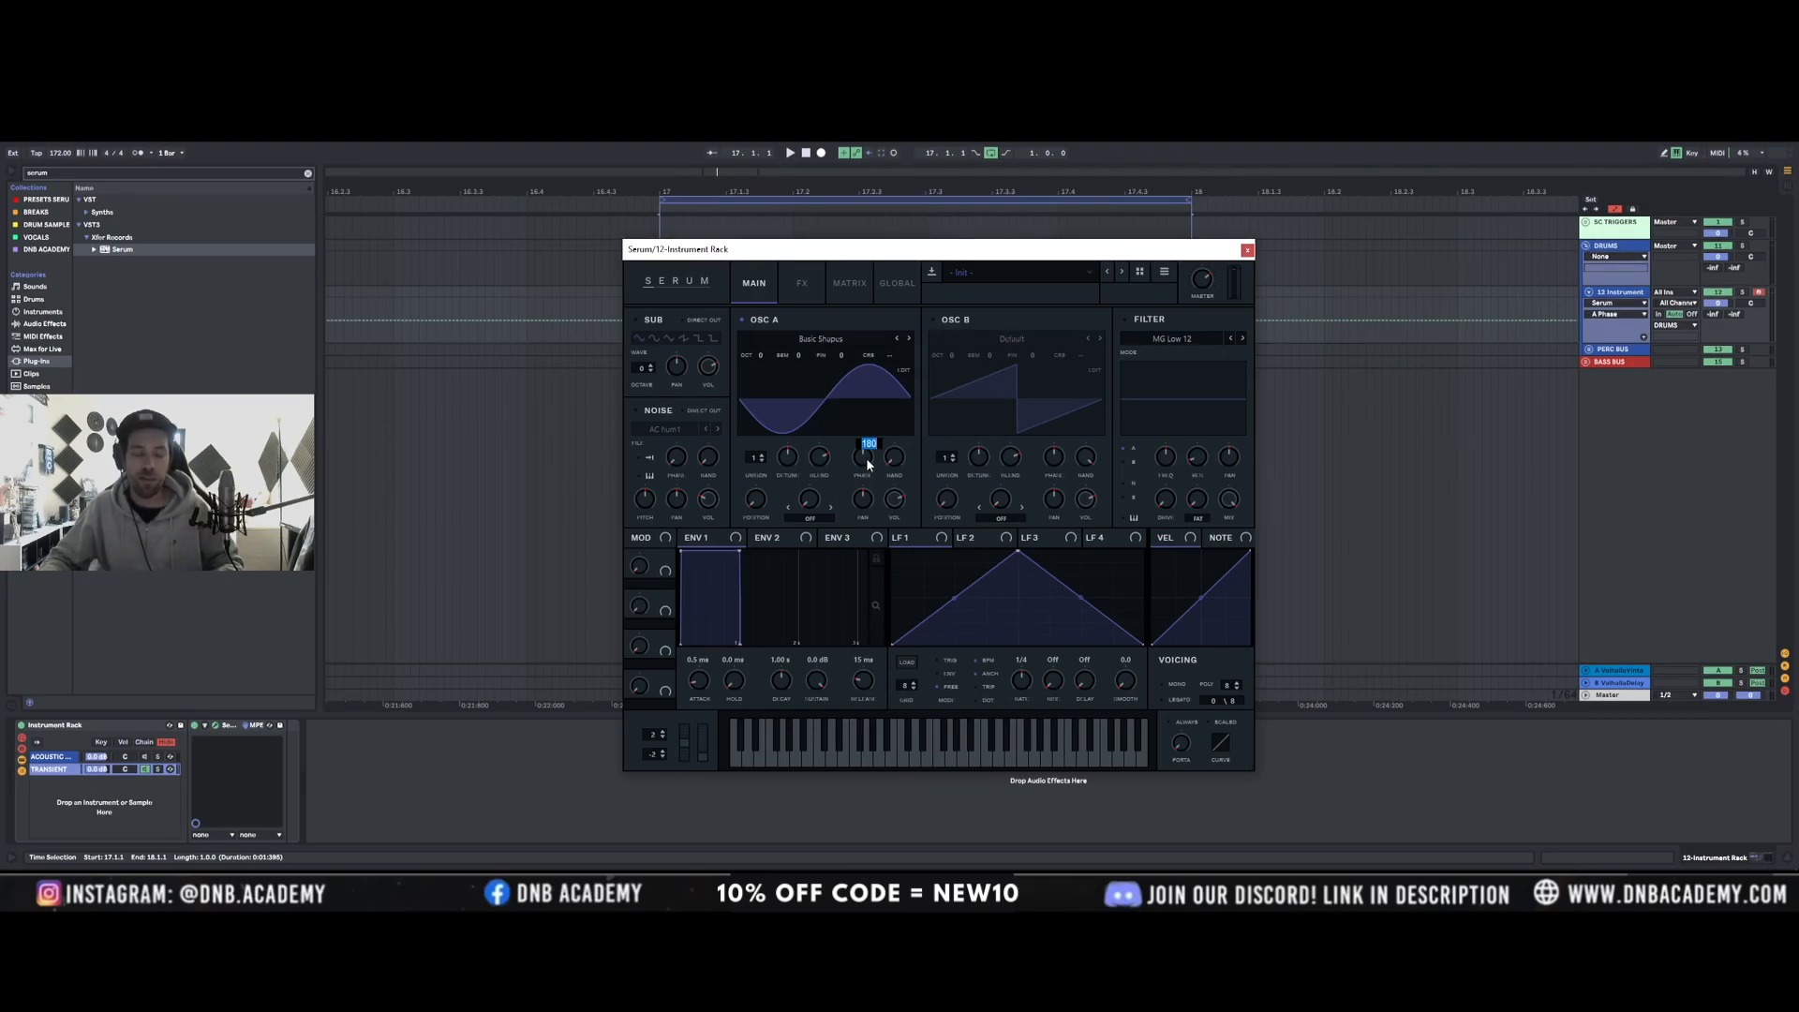
pyautogui.write('90')
pyautogui.press('Return')
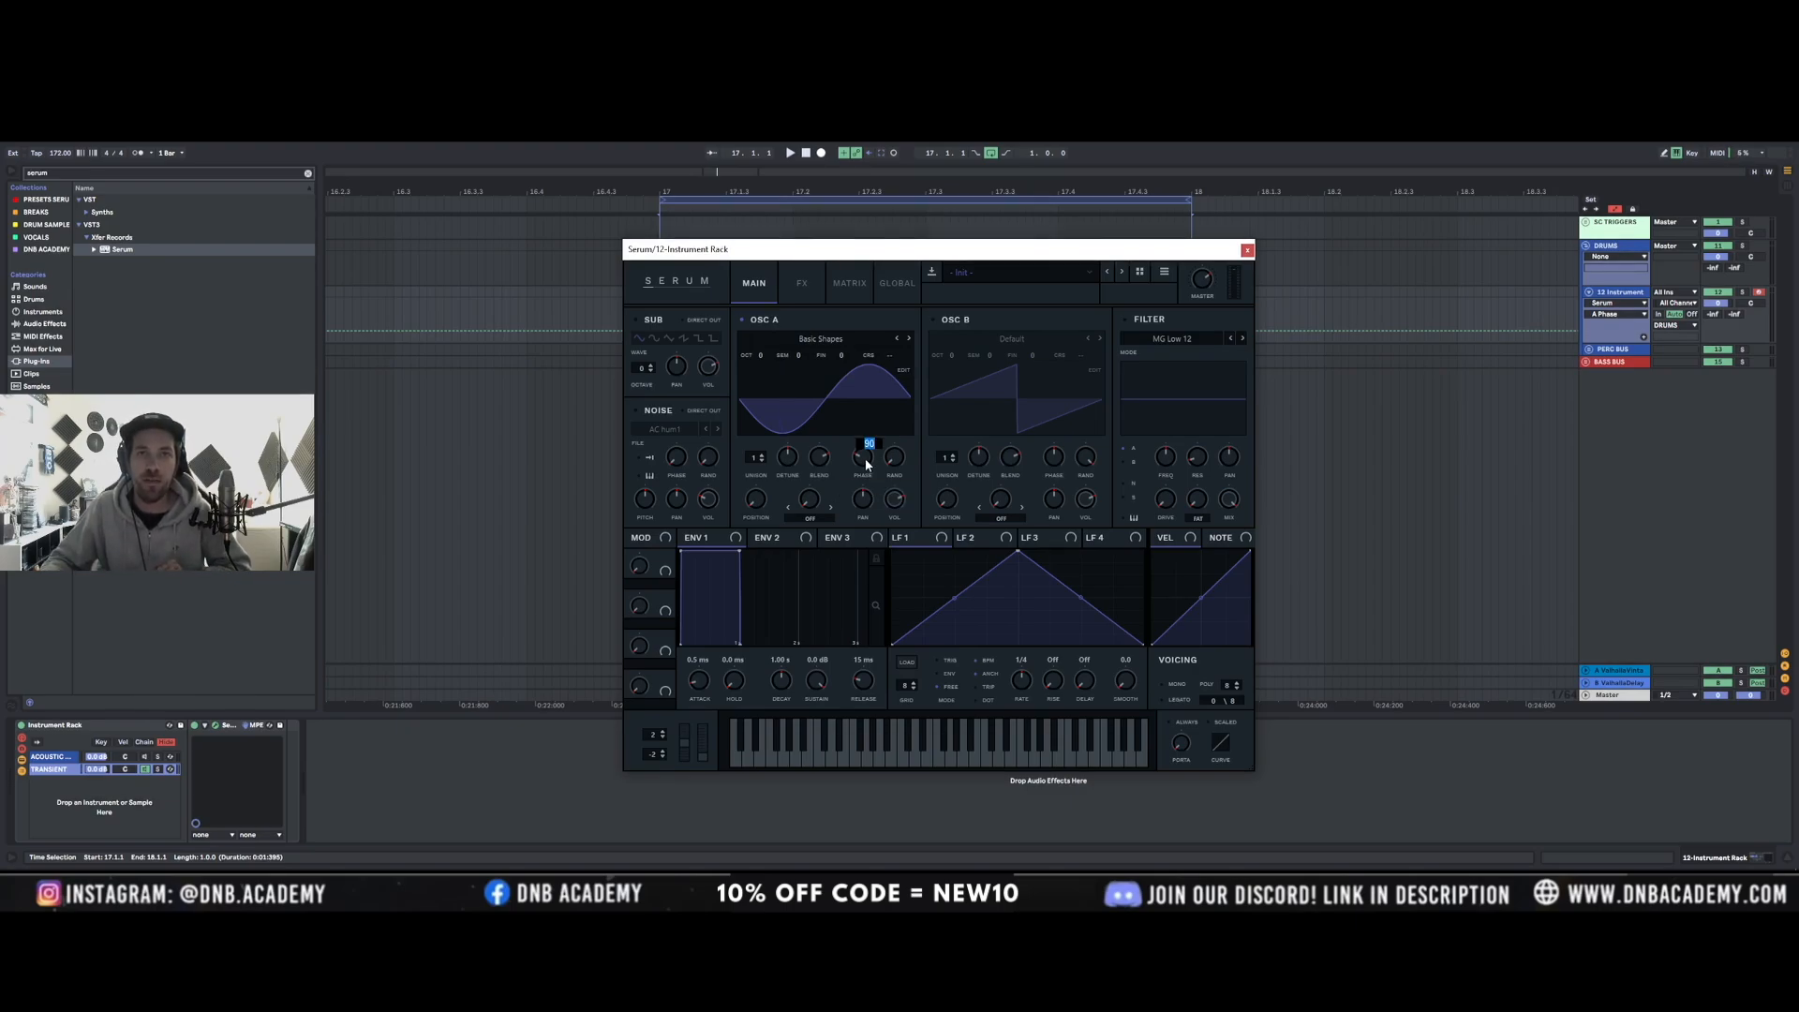
# Set envelope 1's attack to 0.0 ms.
pyautogui.moveTo(865, 467)
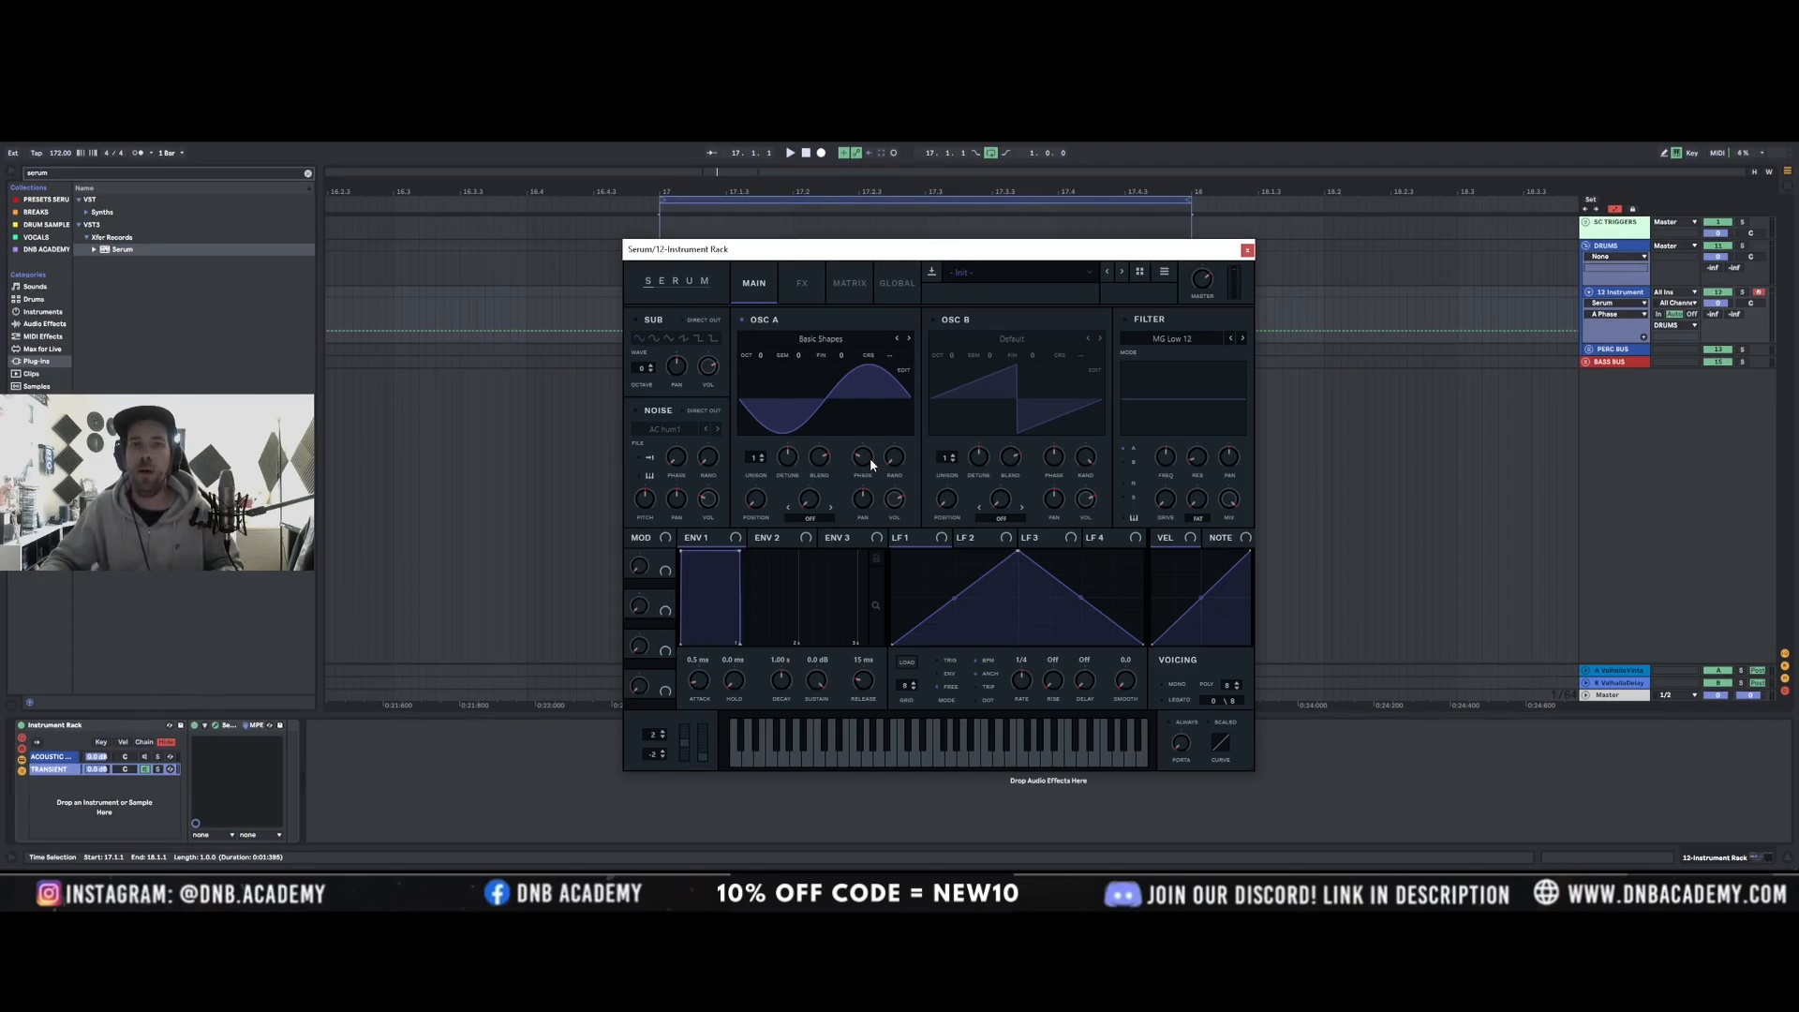
pyautogui.click(704, 681)
pyautogui.moveTo(704, 682); pyautogui.dragTo(701, 714)
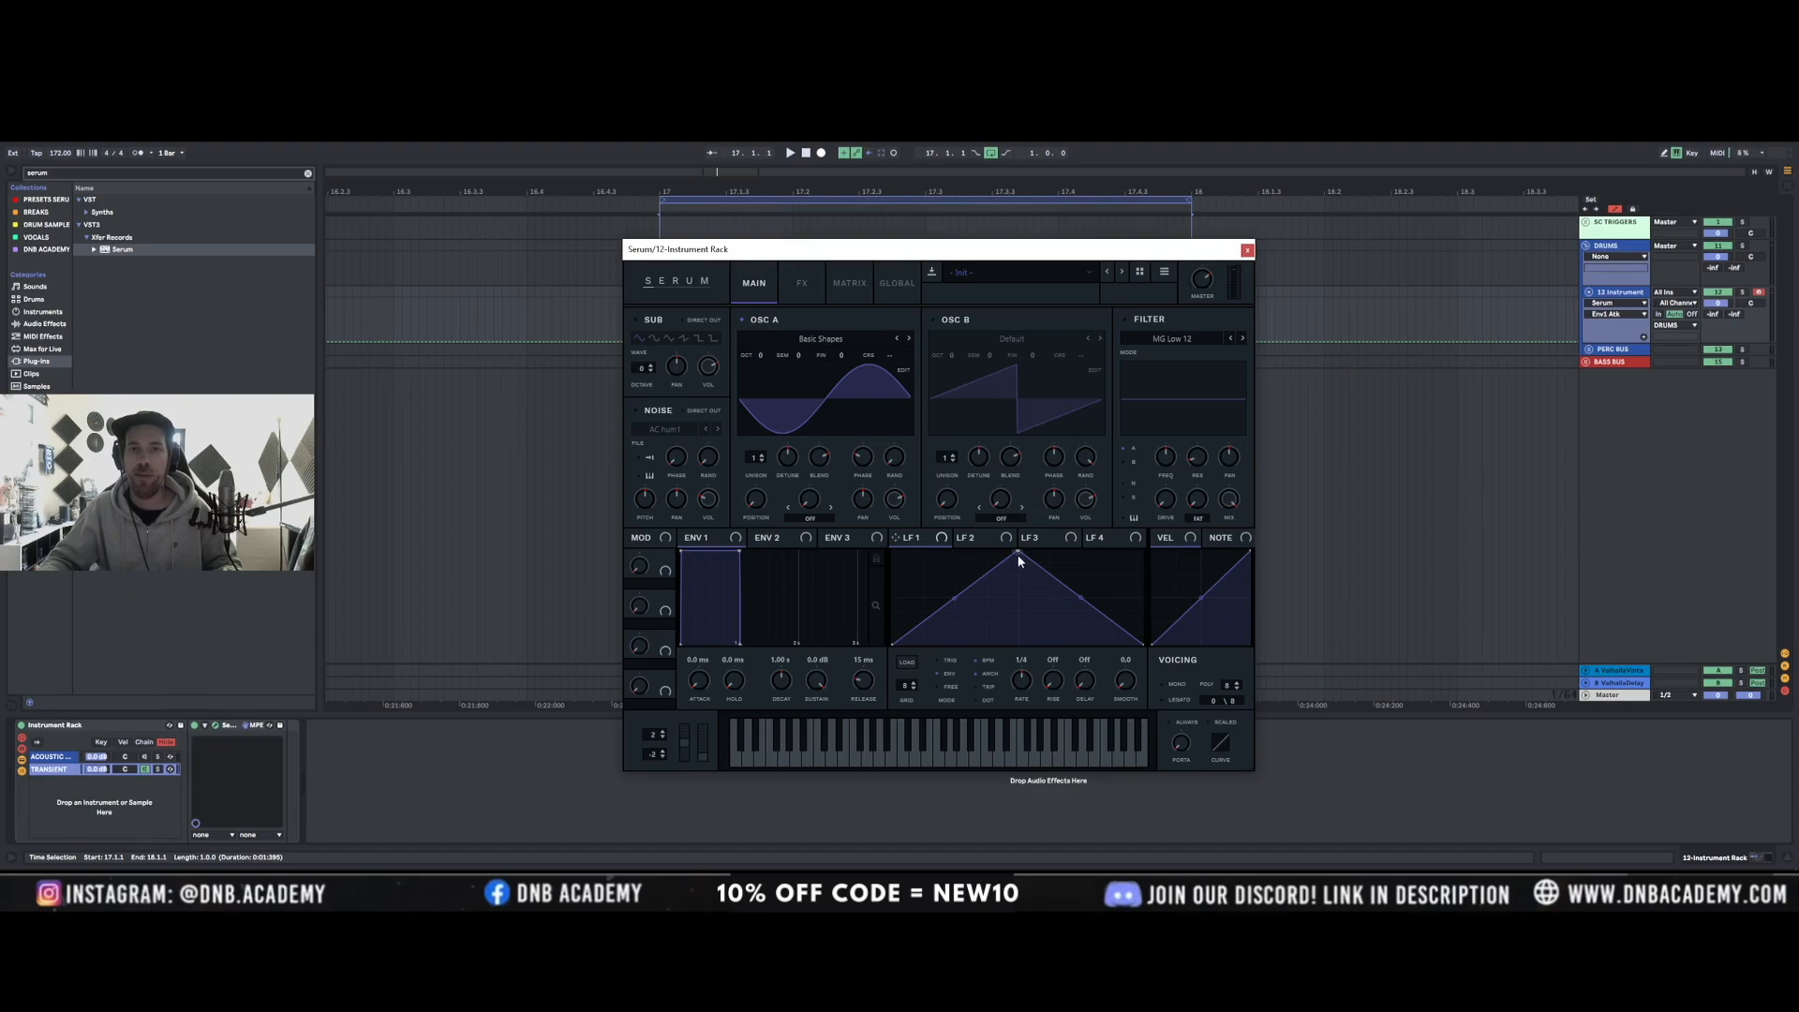
# Reshape LFO 1 into a brief full-level hold followed by a curved decay to zero in the first half.
pyautogui.moveTo(894, 646); pyautogui.dragTo(1170, 716)
pyautogui.doubleClick(1036, 628)
pyautogui.doubleClick(937, 591)
pyautogui.moveTo(937, 591); pyautogui.dragTo(913, 493)
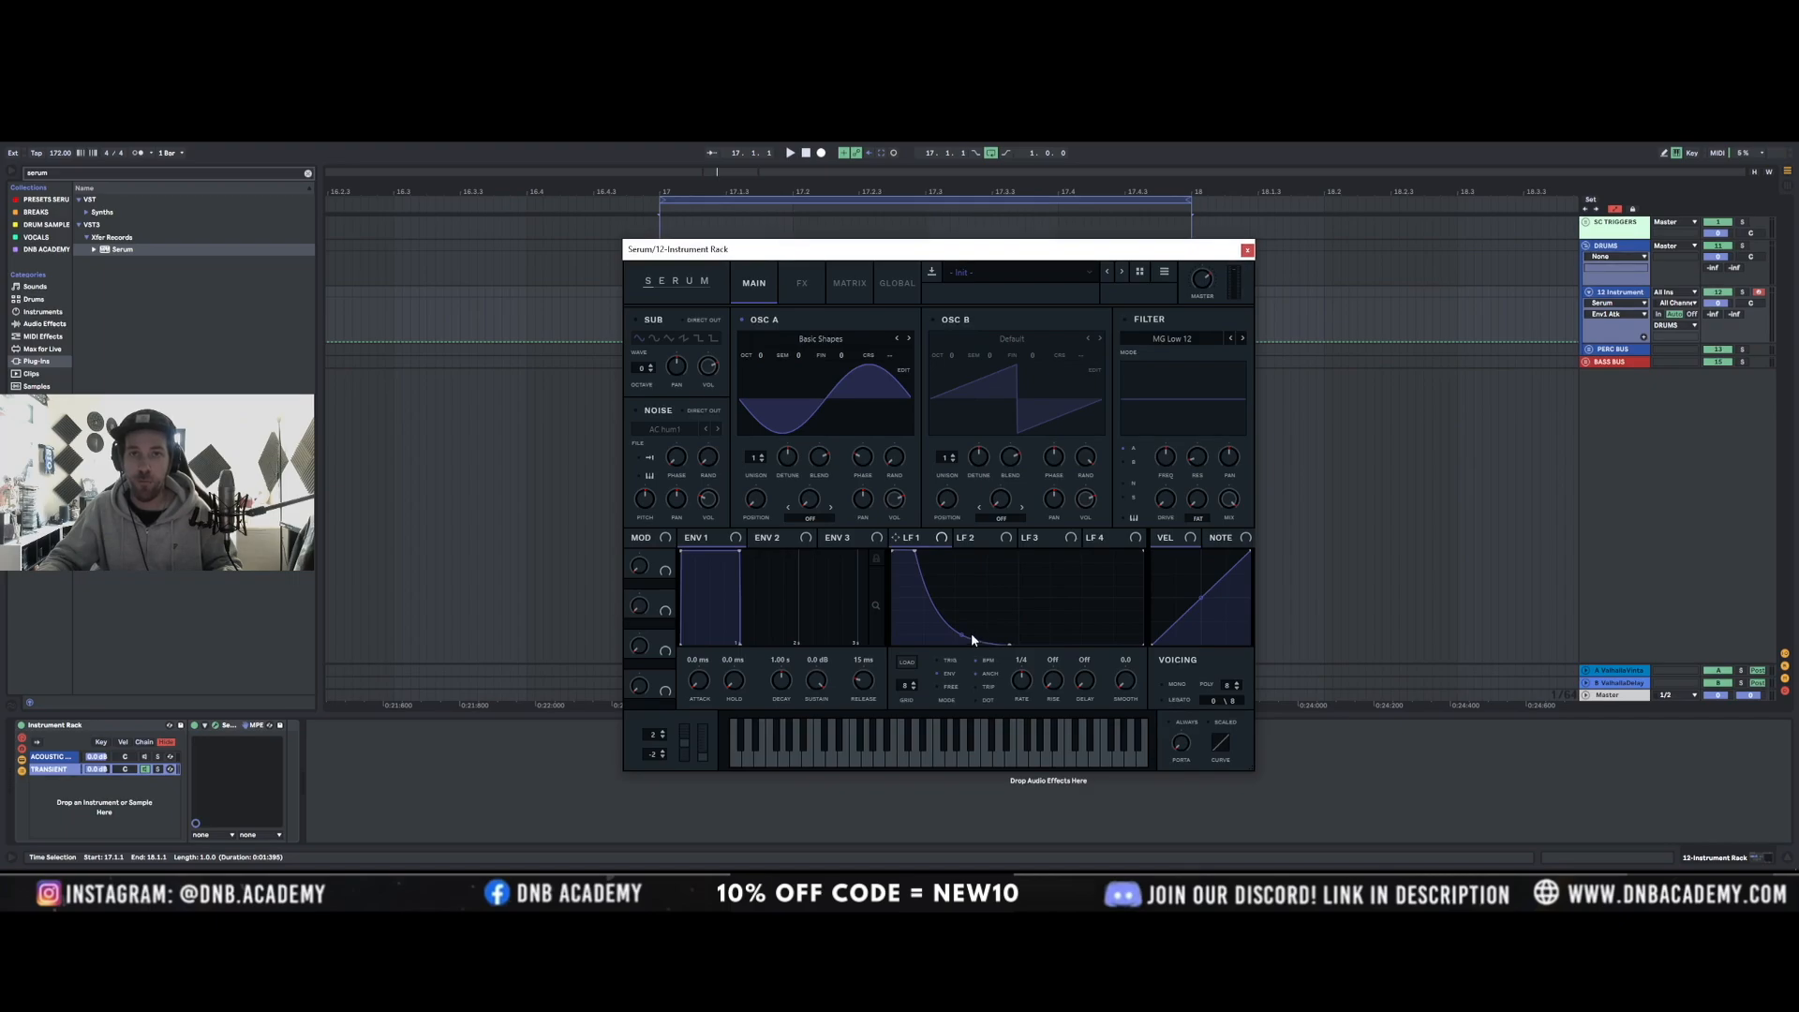
pyautogui.moveTo(961, 635); pyautogui.dragTo(960, 617)
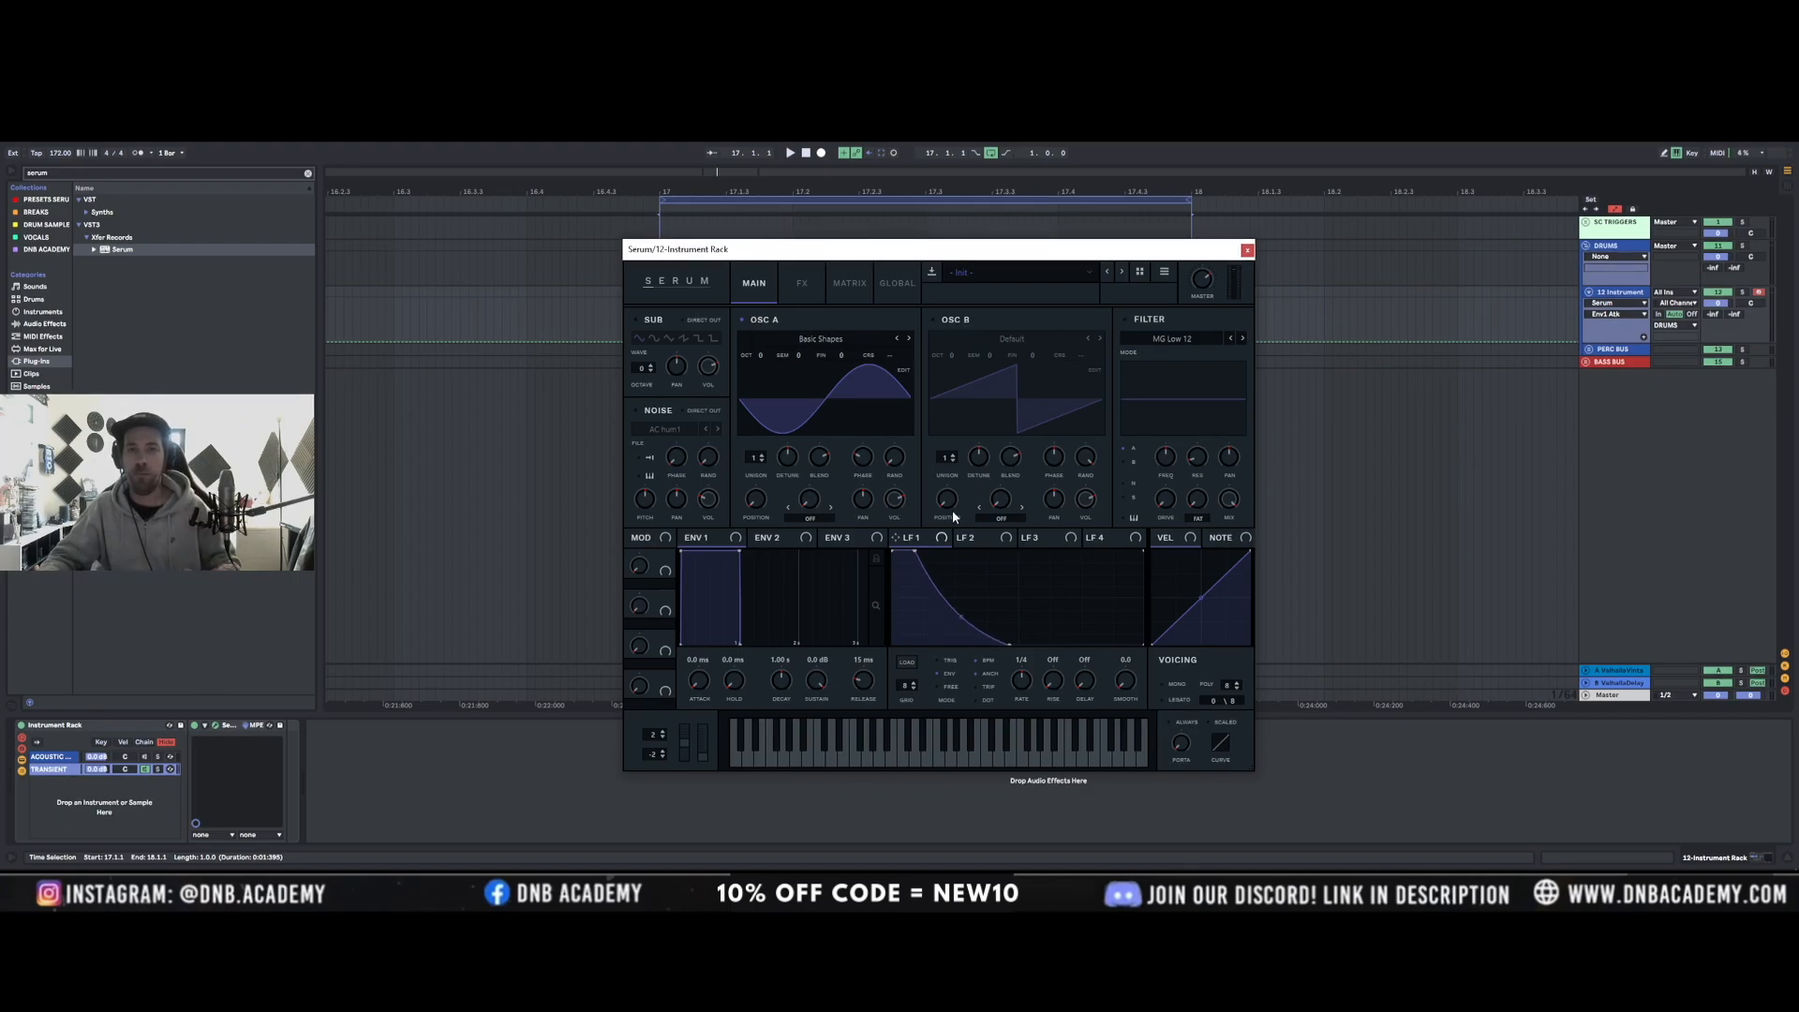
# Map LFO 1 to oscillator A's volume, with the base volume at 0% and a full modulation amount.
pyautogui.moveTo(895, 537); pyautogui.dragTo(895, 500)
pyautogui.moveTo(896, 609); pyautogui.dragTo(903, 649)
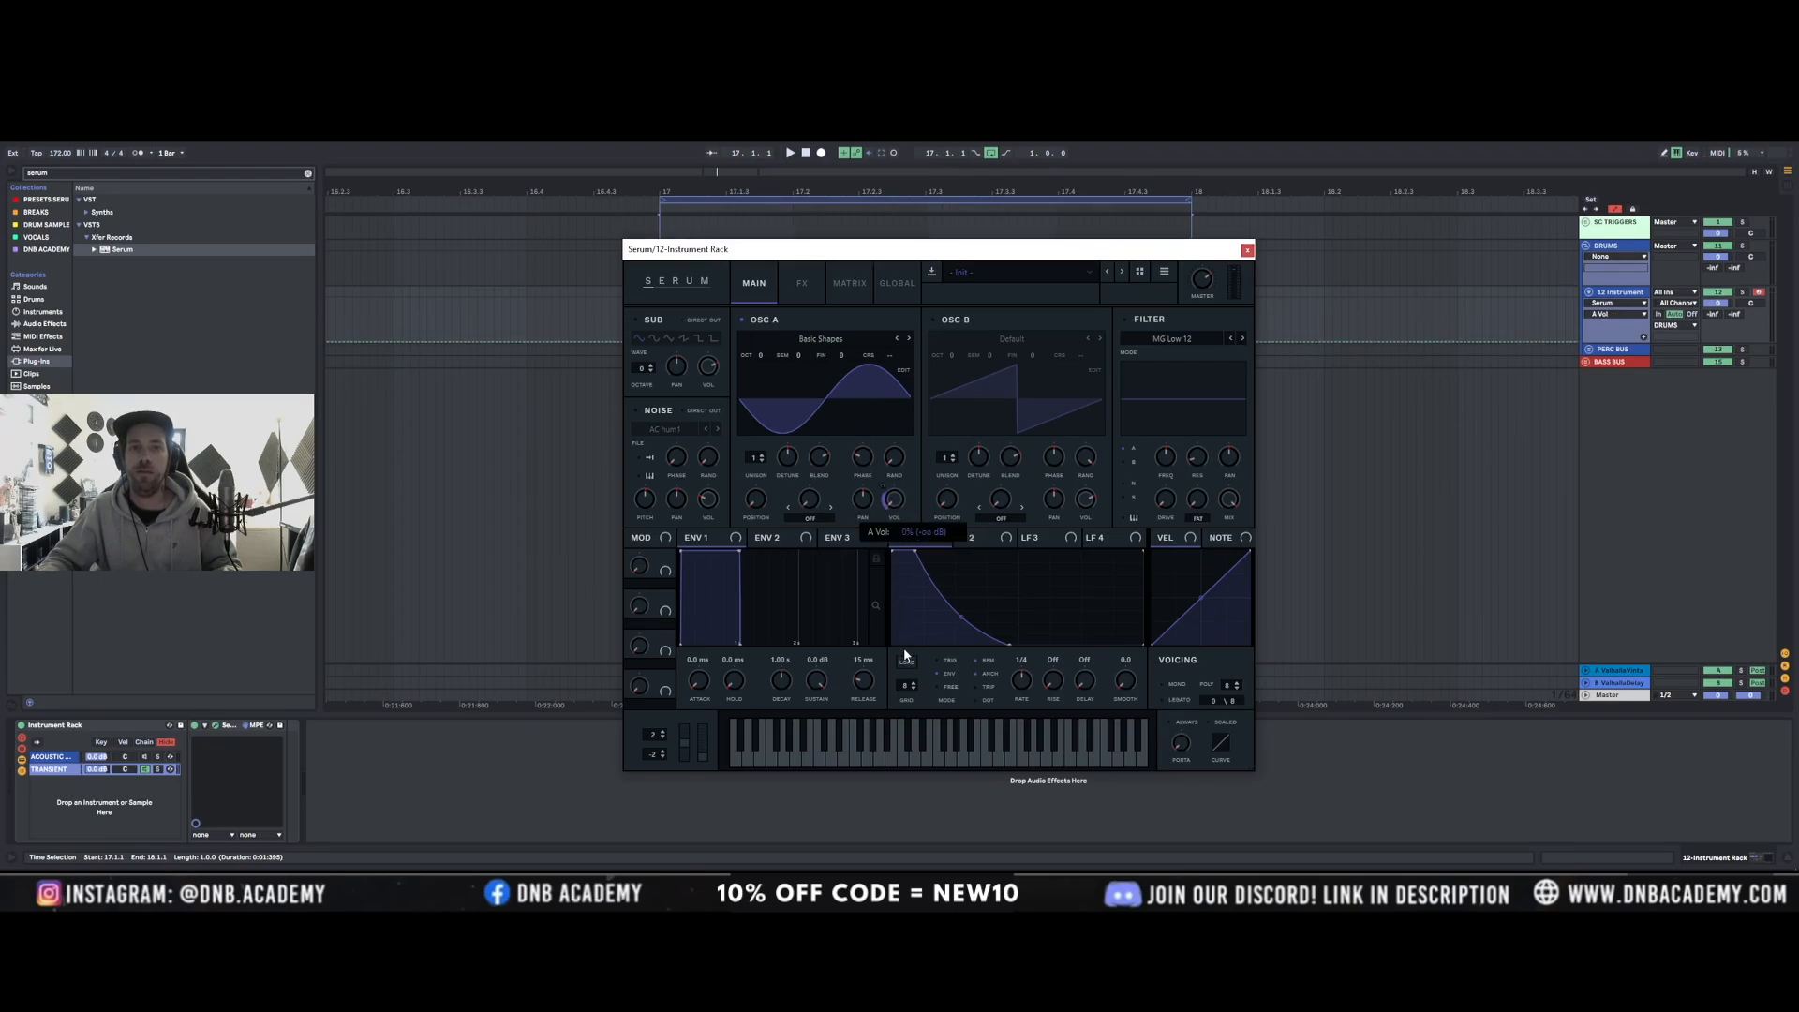
pyautogui.moveTo(883, 487); pyautogui.dragTo(879, 406)
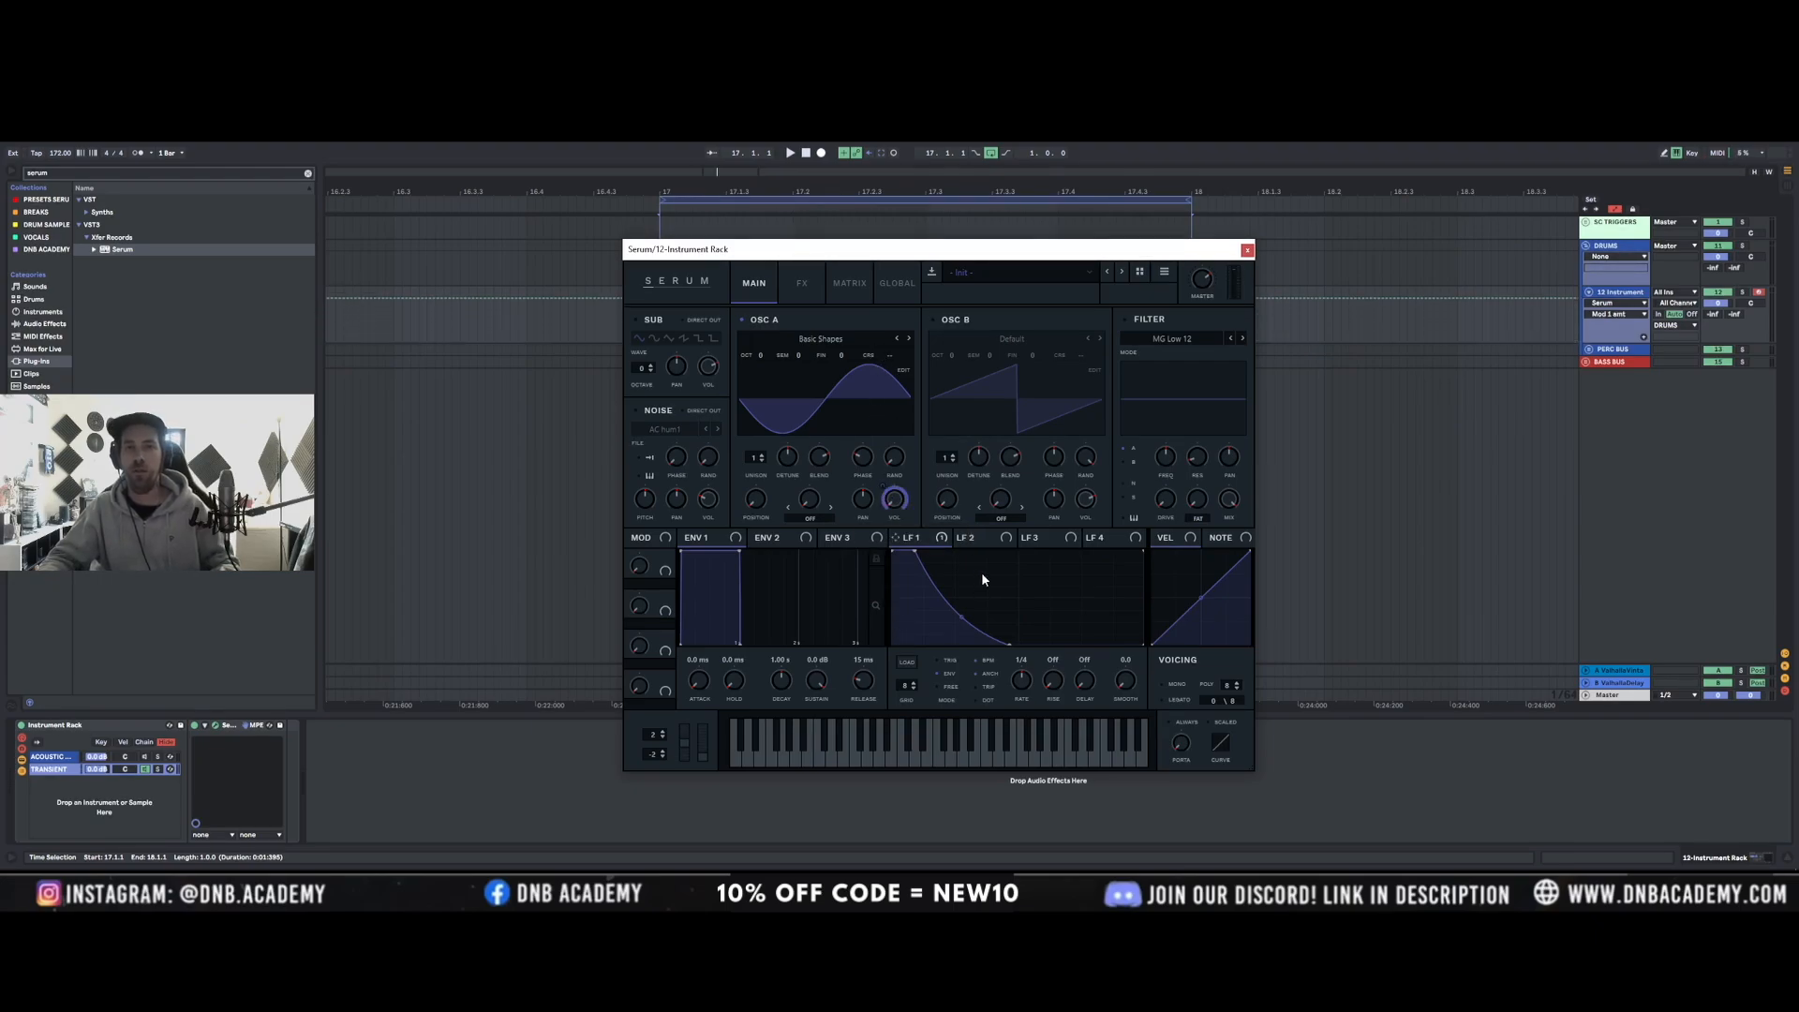
# Audition the transient with repeated notes and shorten LFO 1's decay curve for a tighter hit.
pyautogui.press('f')
pyautogui.press('f')
pyautogui.press('f')
pyautogui.press('f')
pyautogui.press('f')
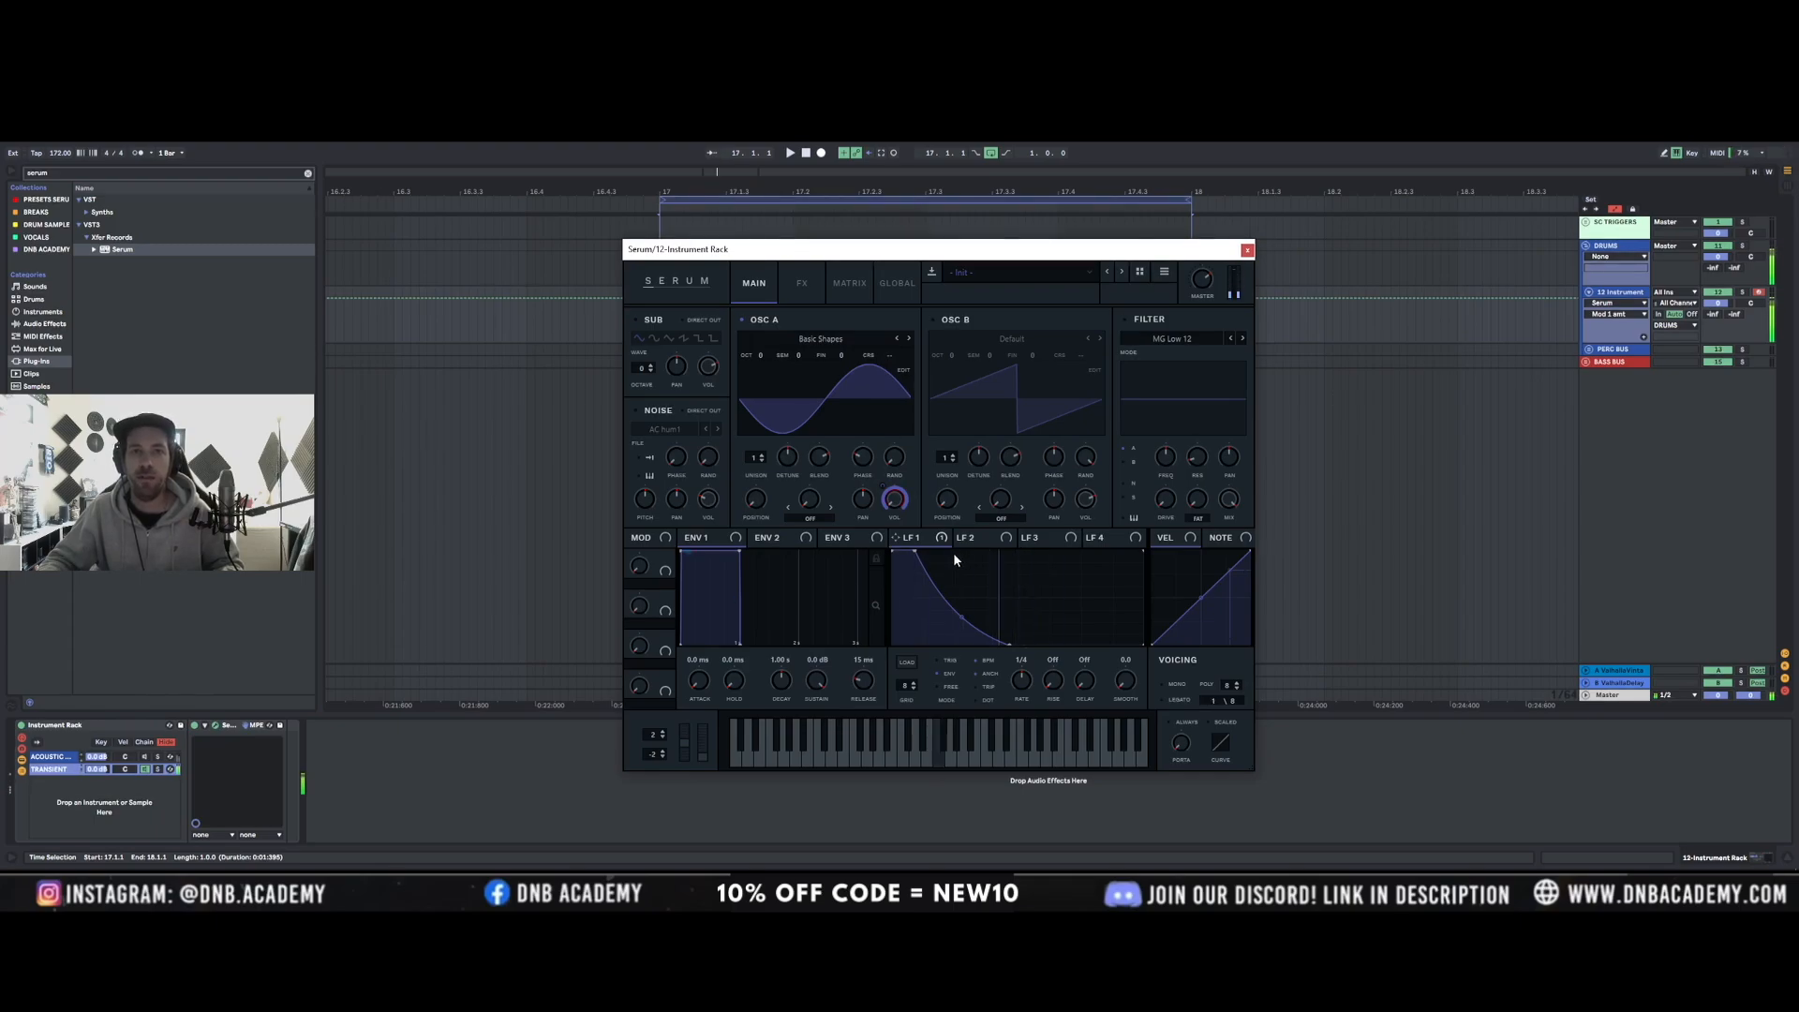
pyautogui.press('f')
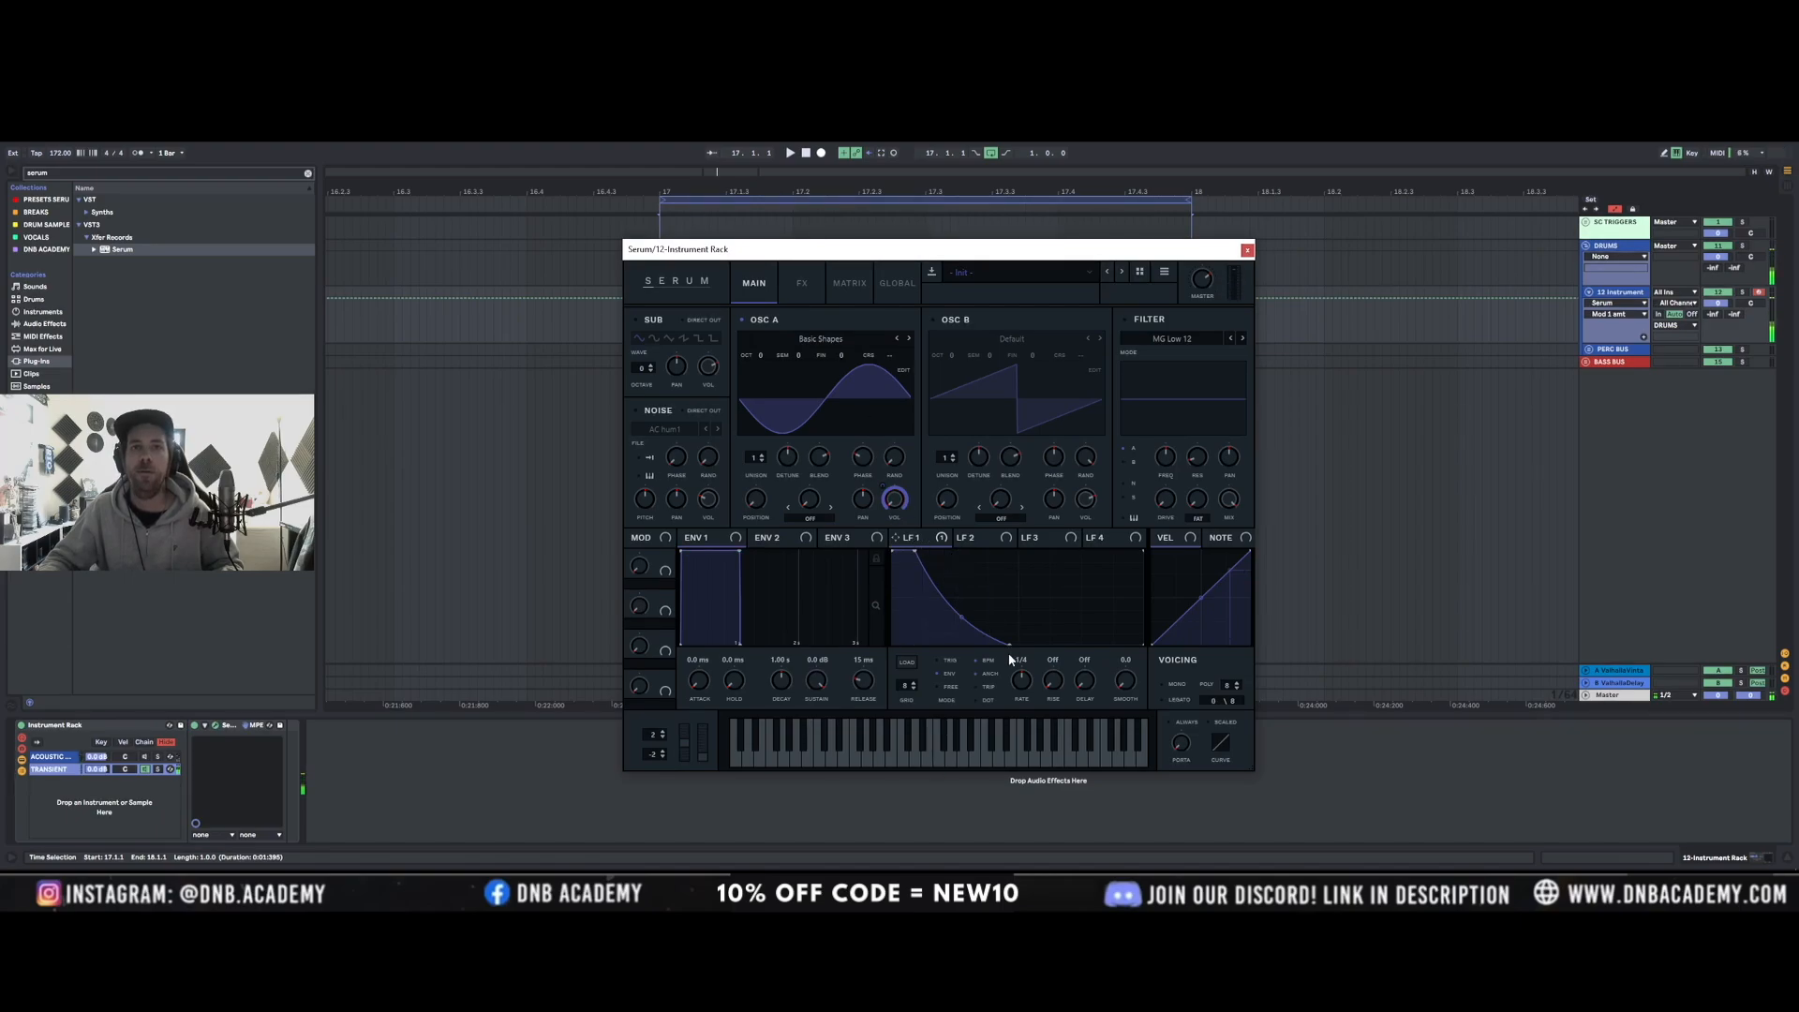
pyautogui.moveTo(1011, 646); pyautogui.dragTo(967, 675)
pyautogui.press('f')
pyautogui.moveTo(915, 558); pyautogui.dragTo(961, 532)
pyautogui.press('f')
pyautogui.moveTo(969, 535); pyautogui.dragTo(920, 491)
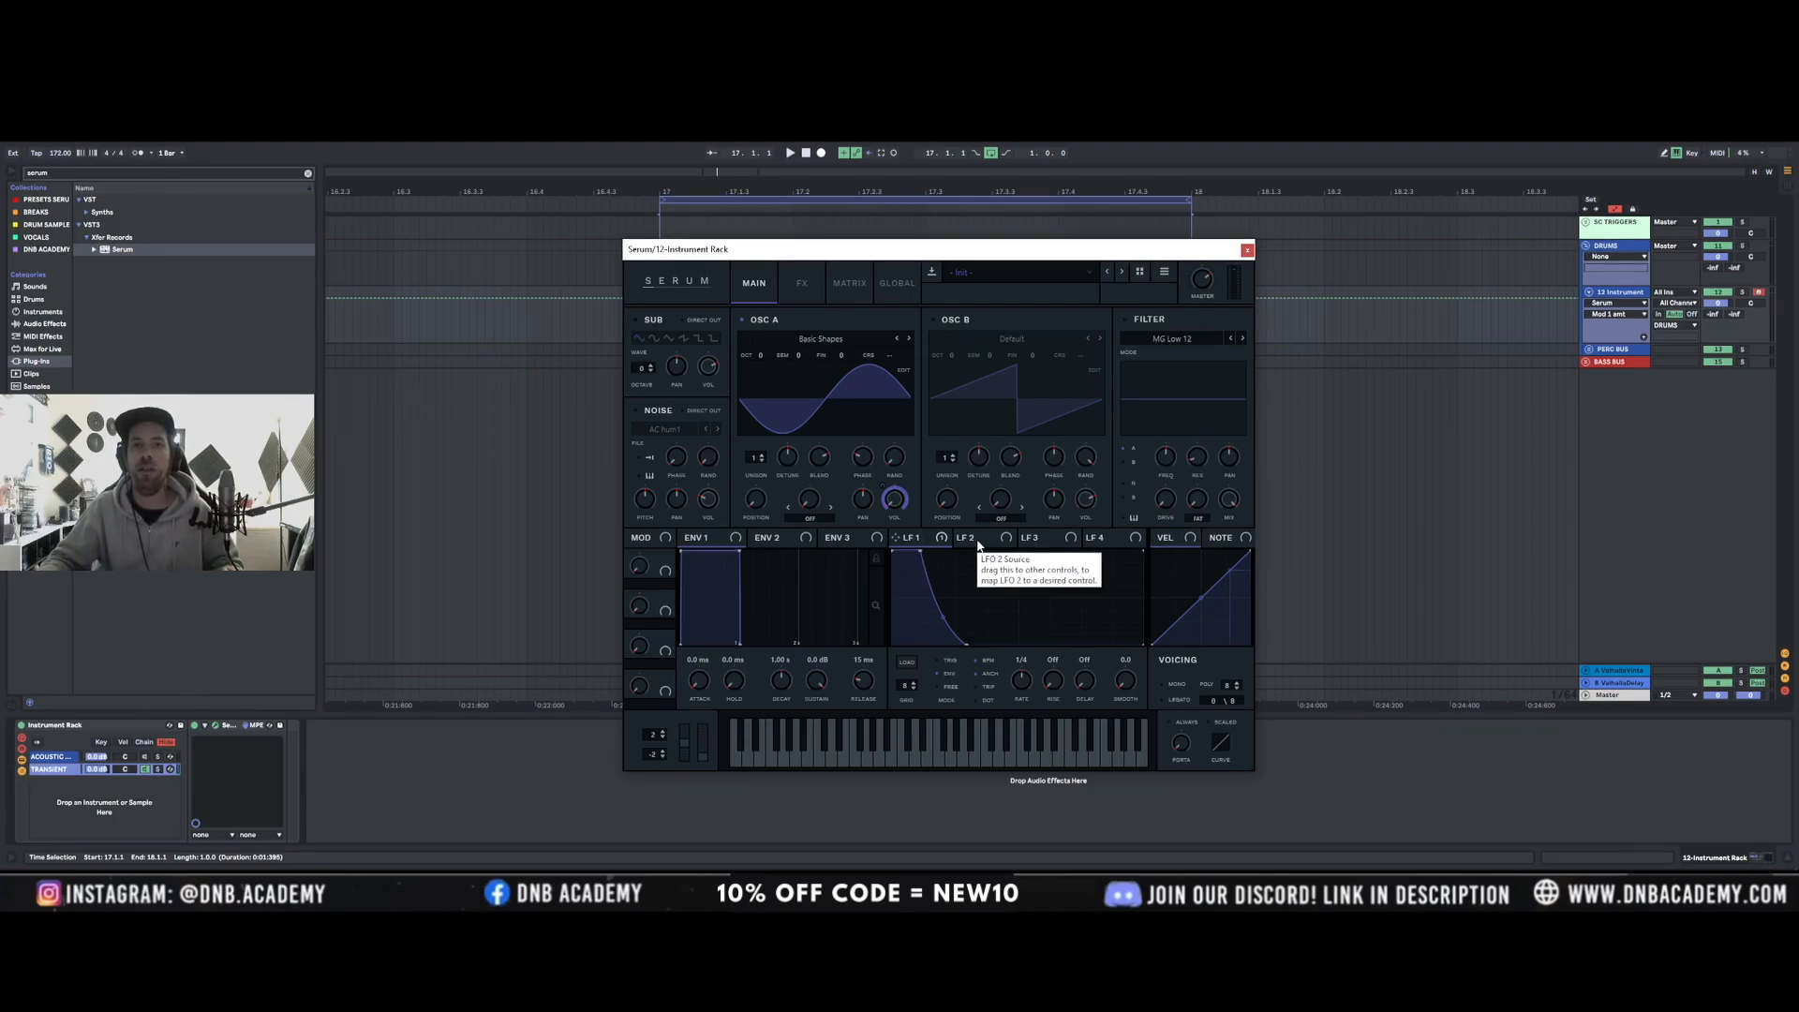
# Reshape LFO 2 into a very steep decay that drops from full level to zero at the start of the cycle.
pyautogui.click(974, 538)
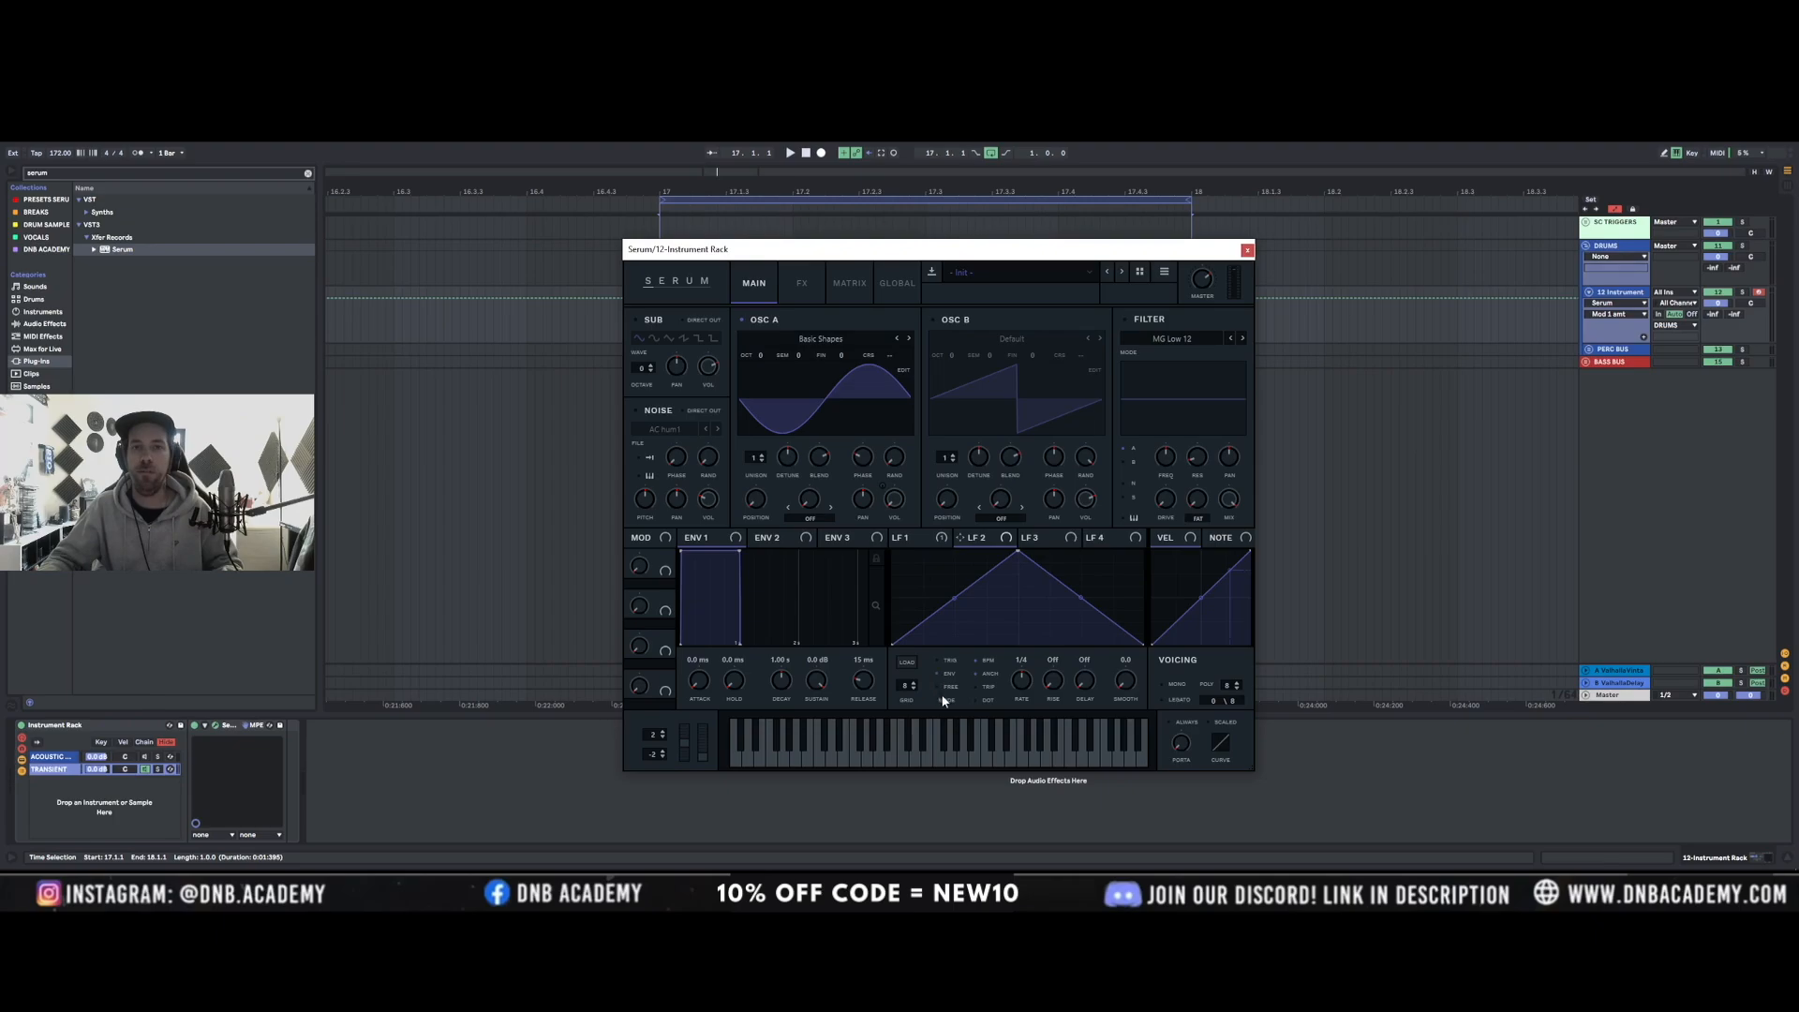
pyautogui.moveTo(895, 645); pyautogui.dragTo(975, 691)
pyautogui.moveTo(1143, 552); pyautogui.dragTo(1200, 709)
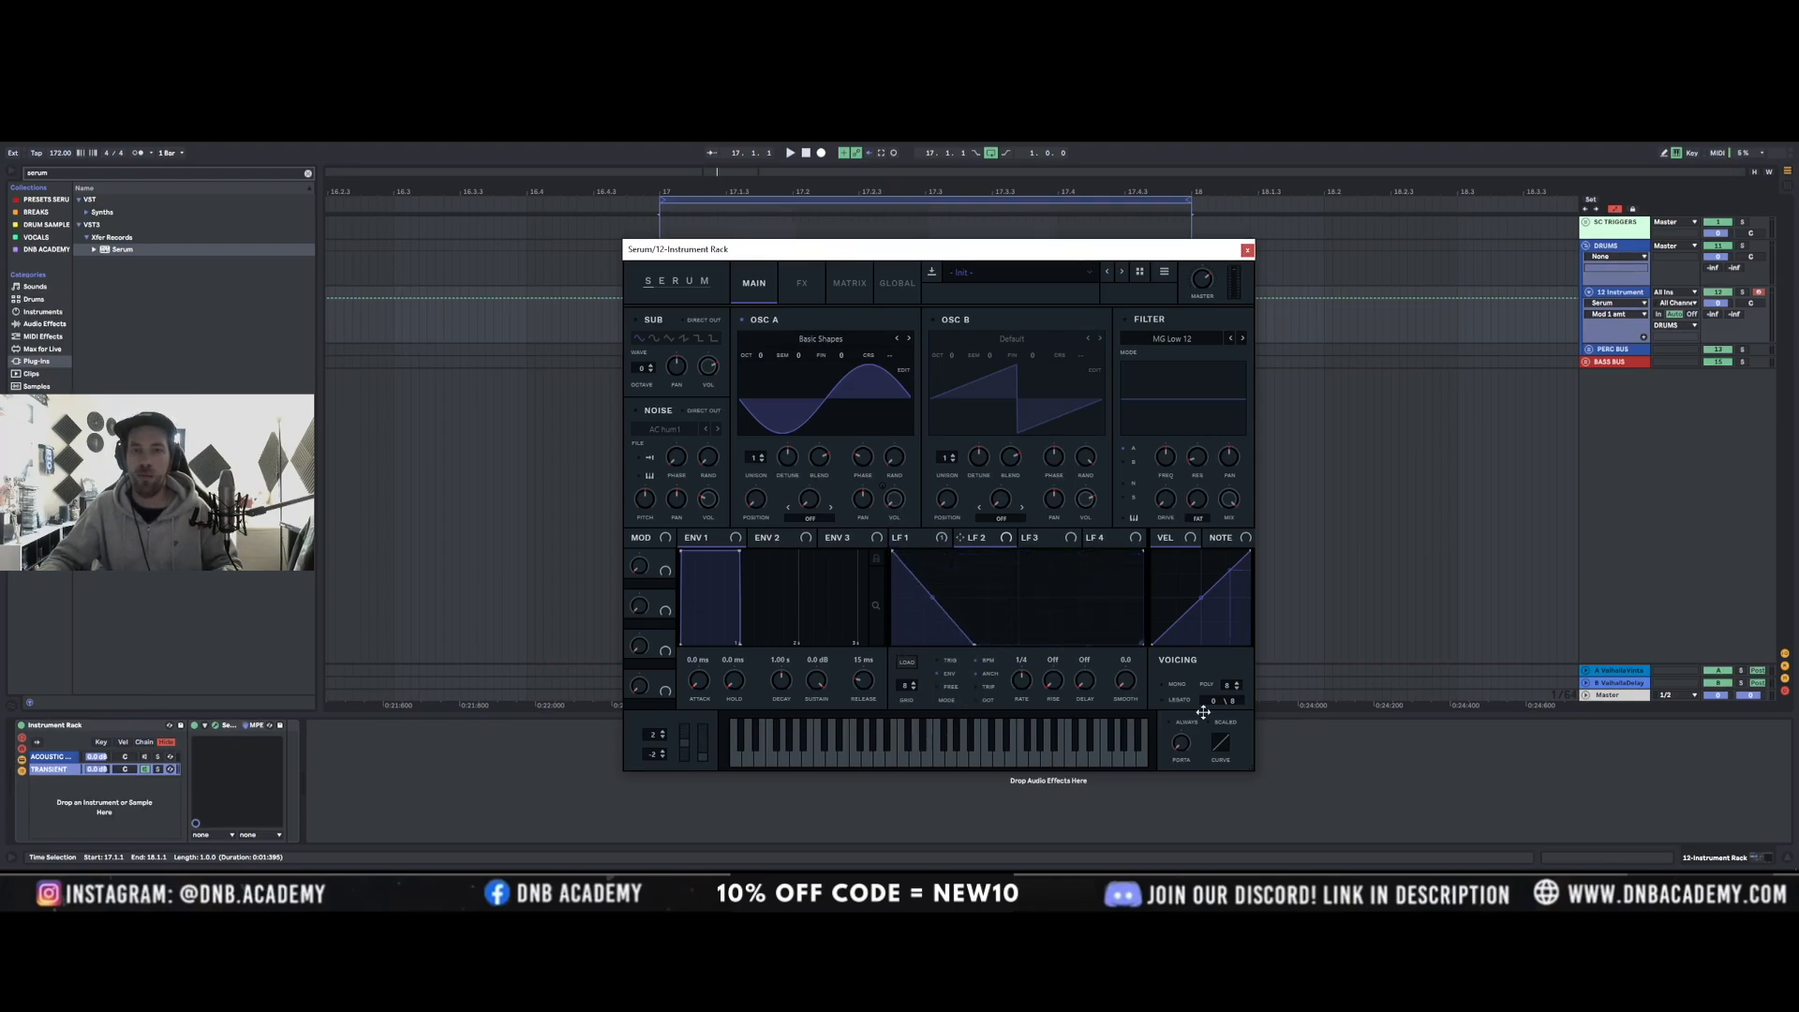
pyautogui.moveTo(926, 592); pyautogui.dragTo(907, 689)
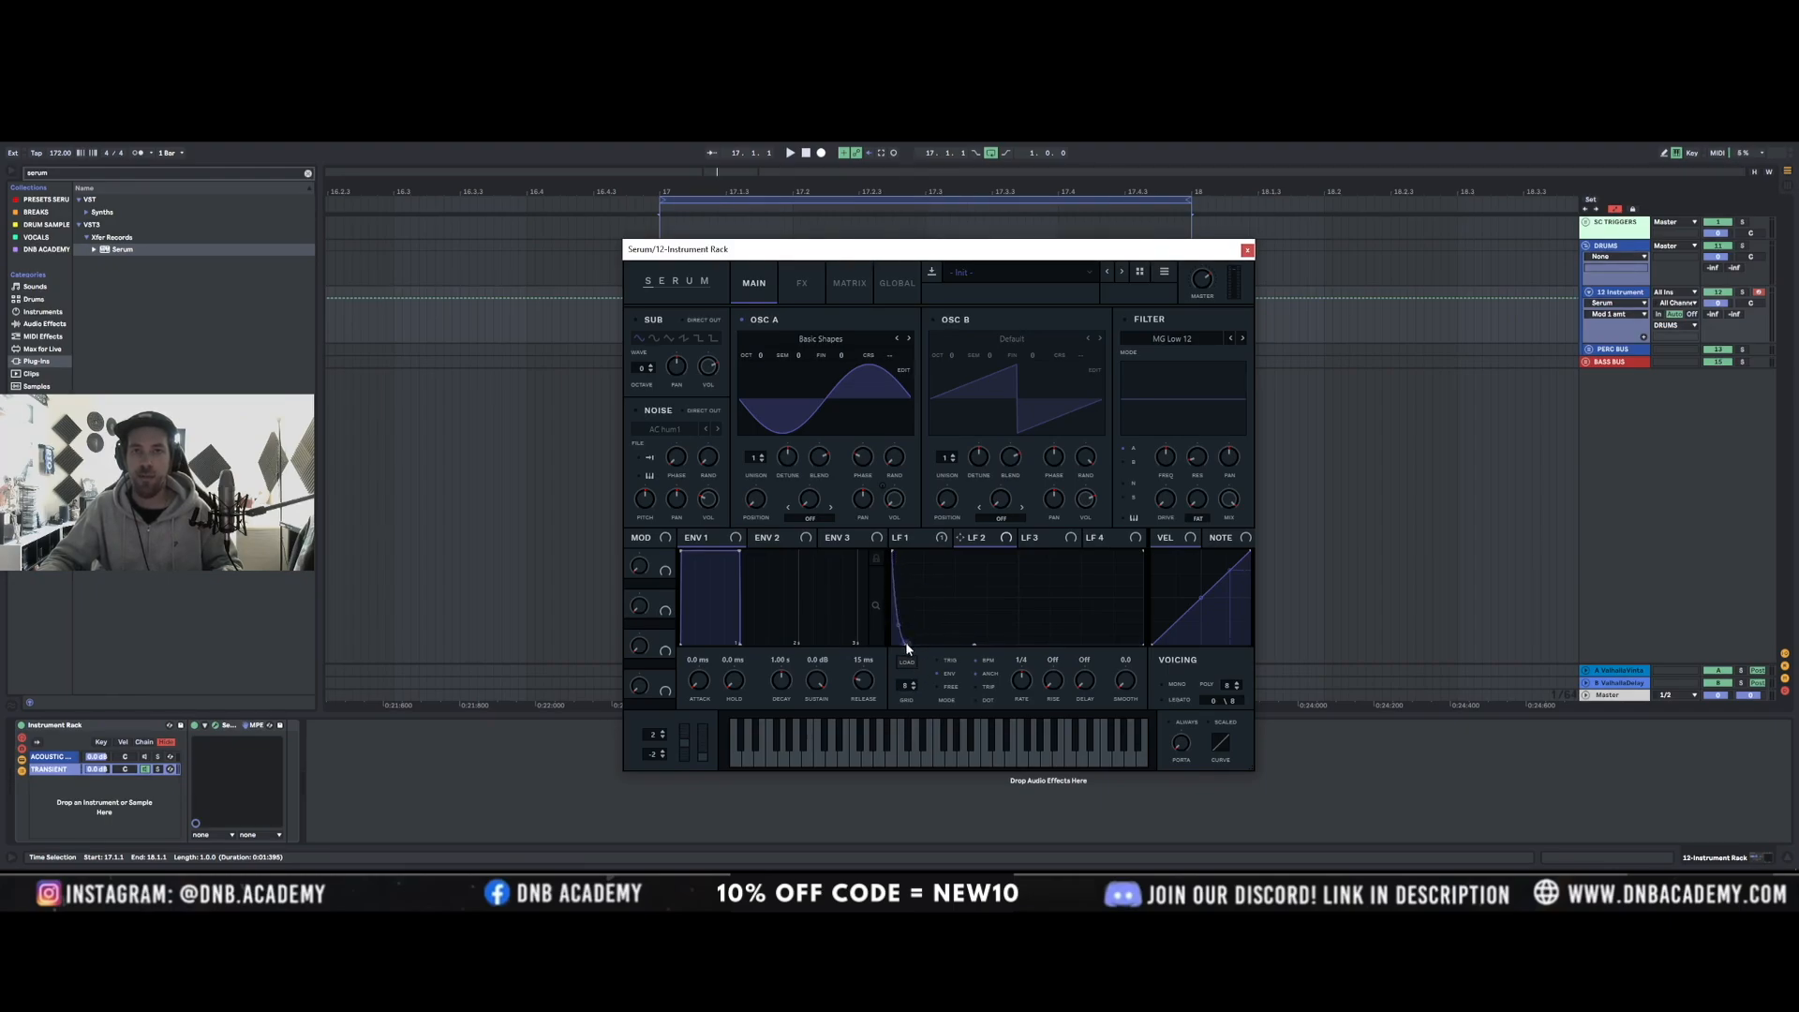
# Map LFO 2 to oscillator A's coarse pitch and open the modulation matrix.
pyautogui.moveTo(991, 542); pyautogui.dragTo(889, 356)
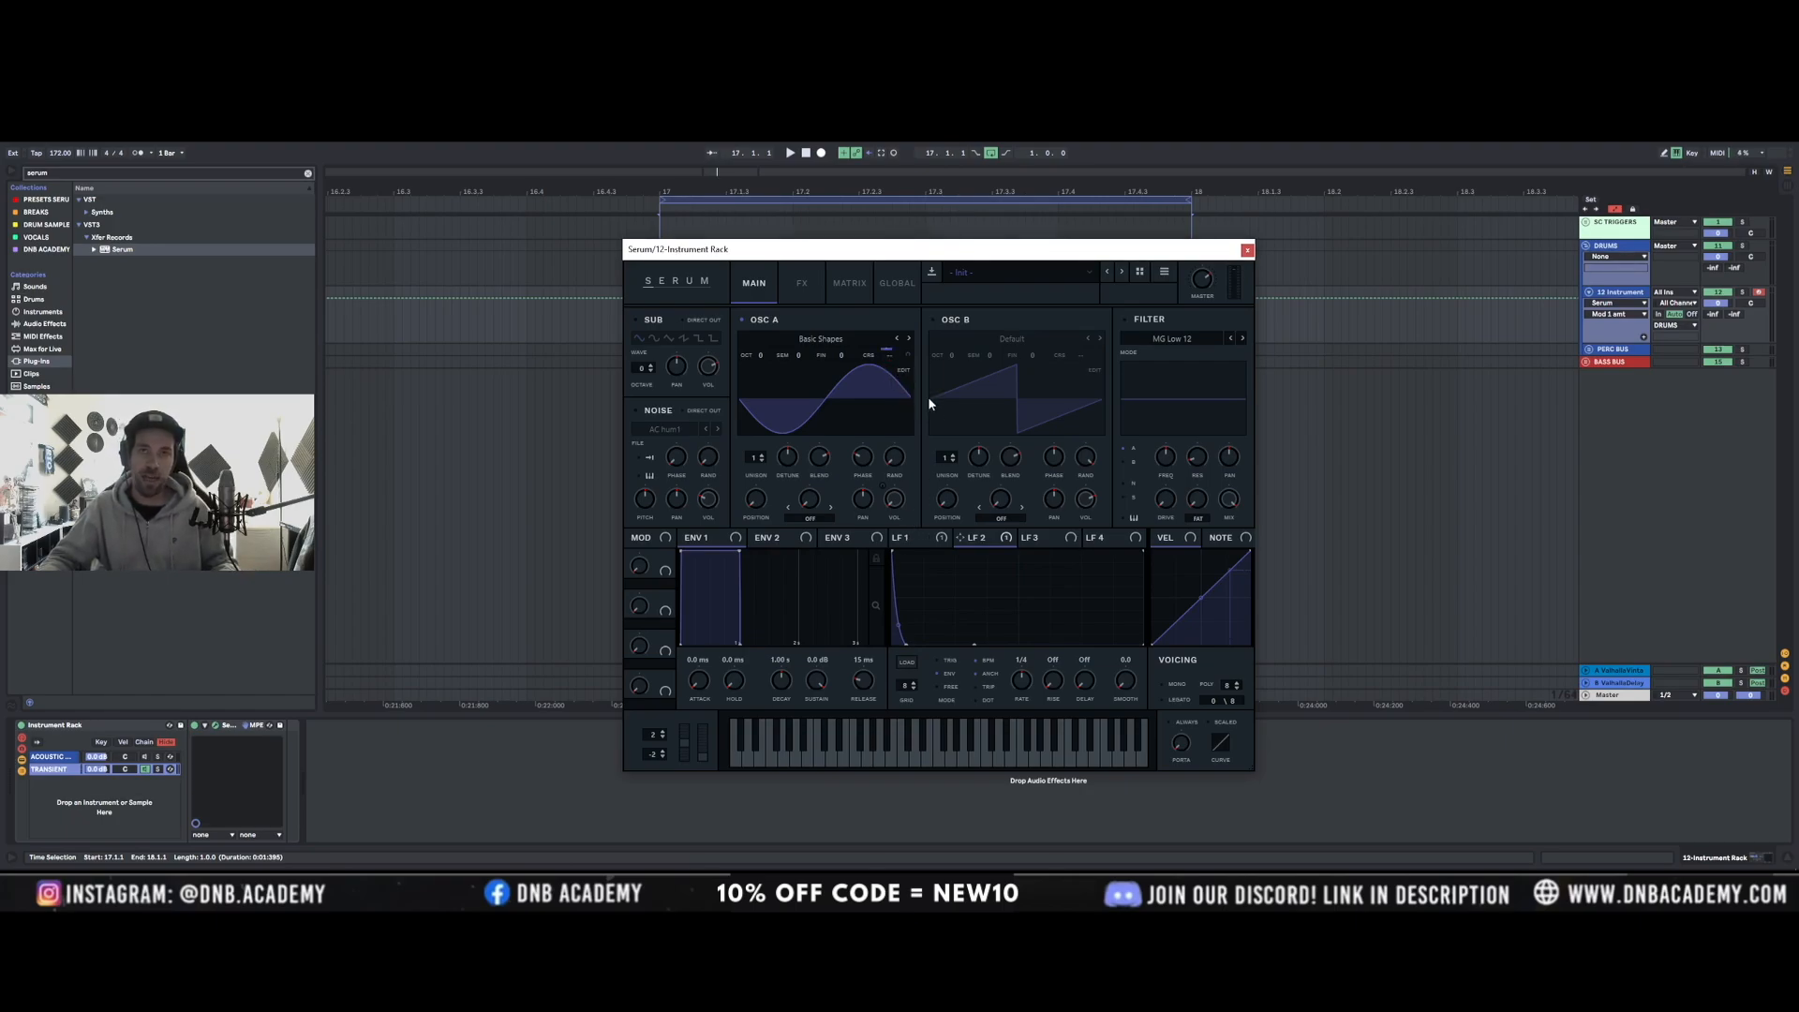
pyautogui.moveTo(908, 354)
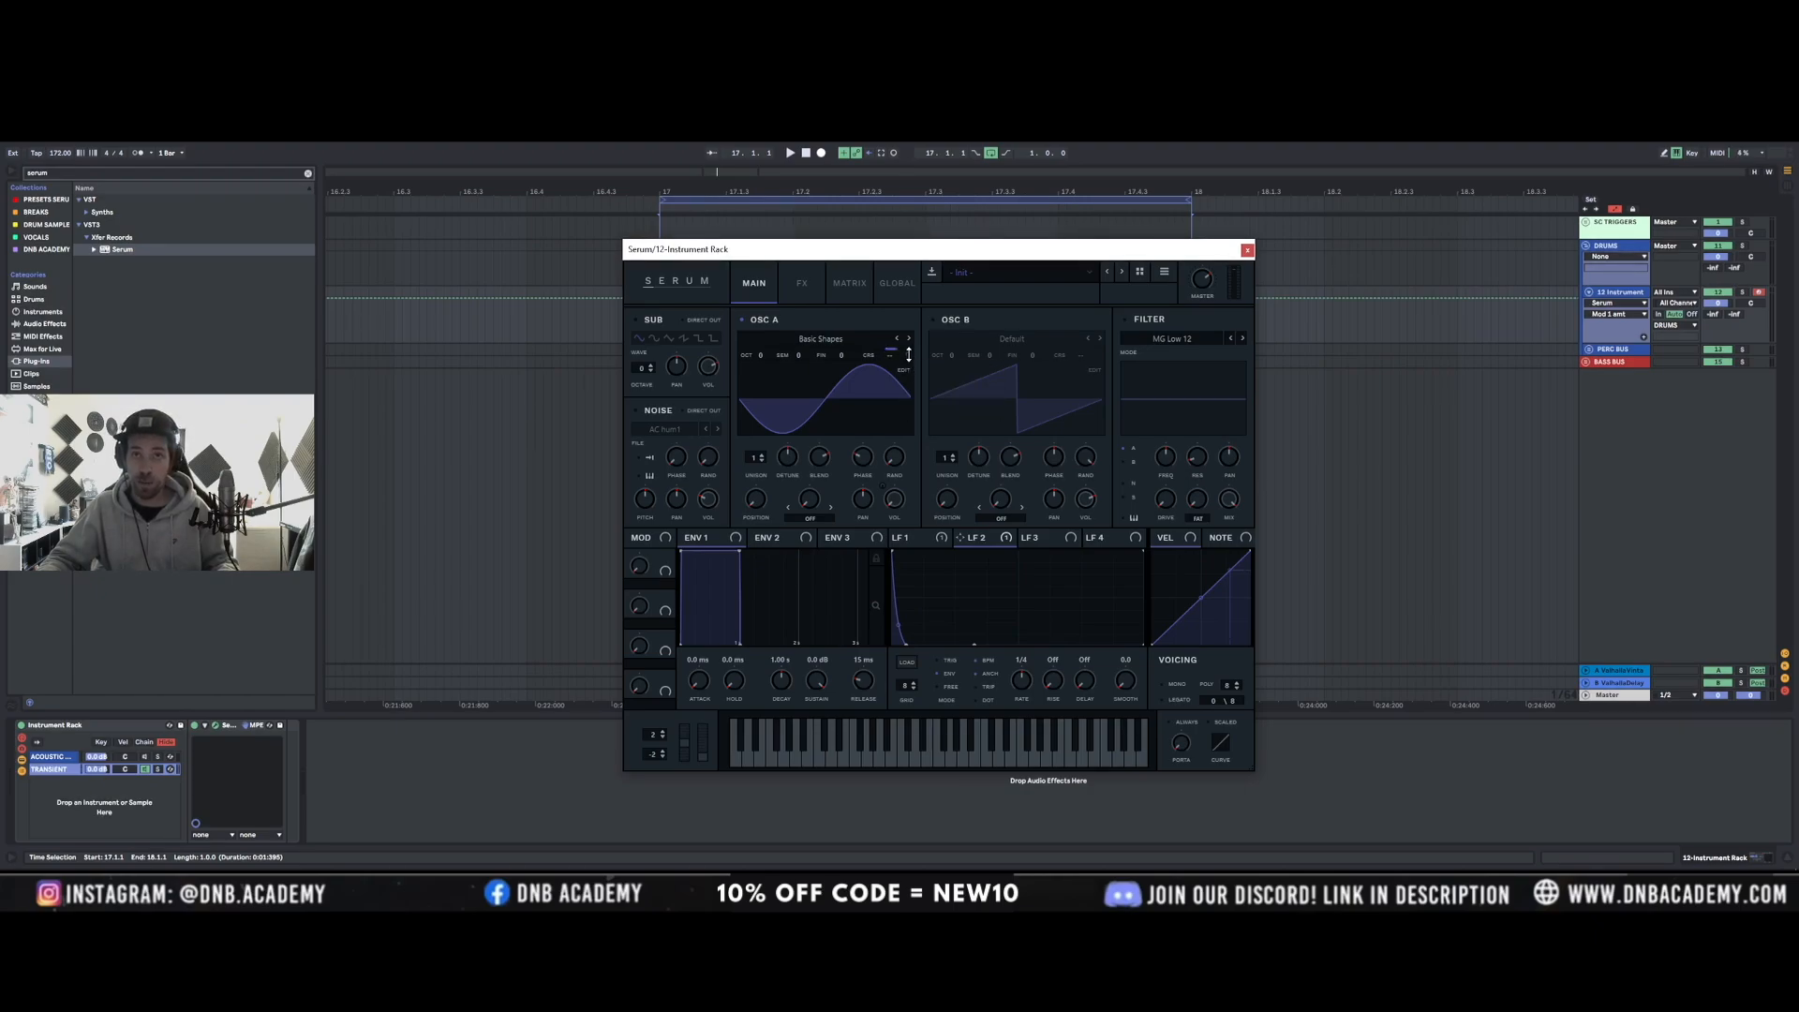
pyautogui.click(841, 298)
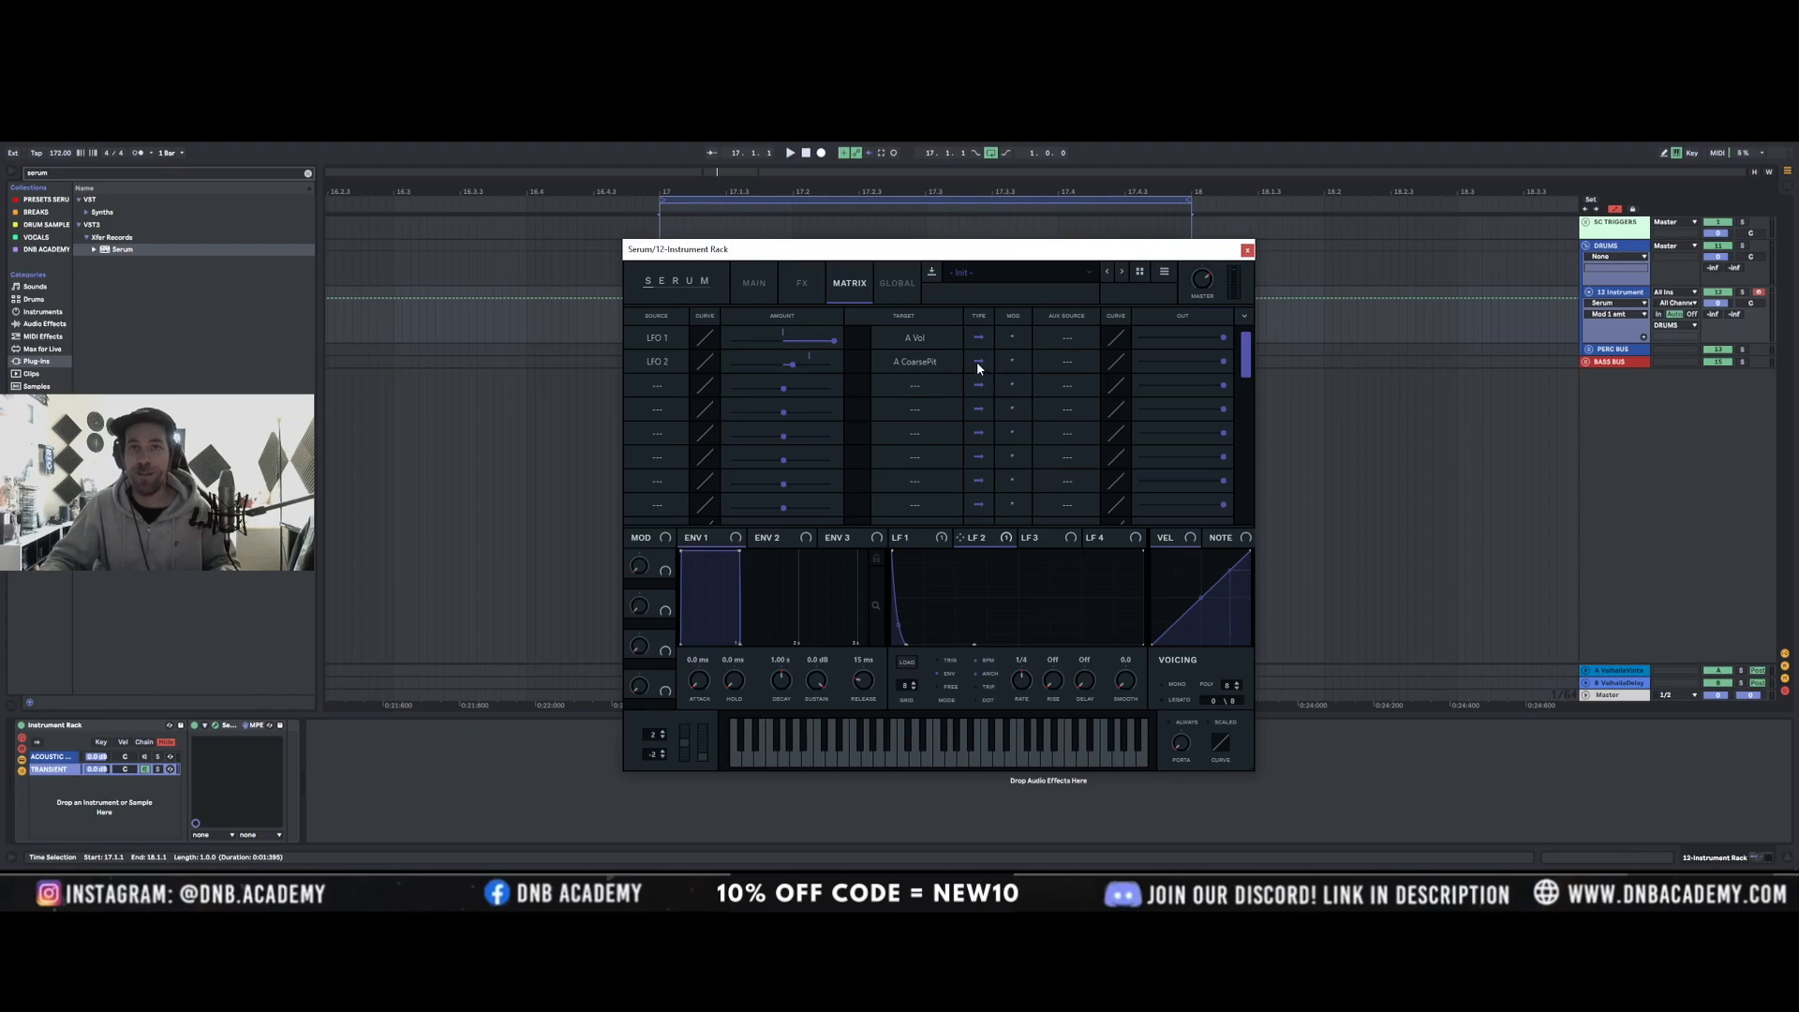
# Return to the synth's main page and audition the pitch-modulated transient with repeated notes.
pyautogui.click(758, 281)
pyautogui.press('g')
pyautogui.press('g')
pyautogui.press('g')
pyautogui.press('g')
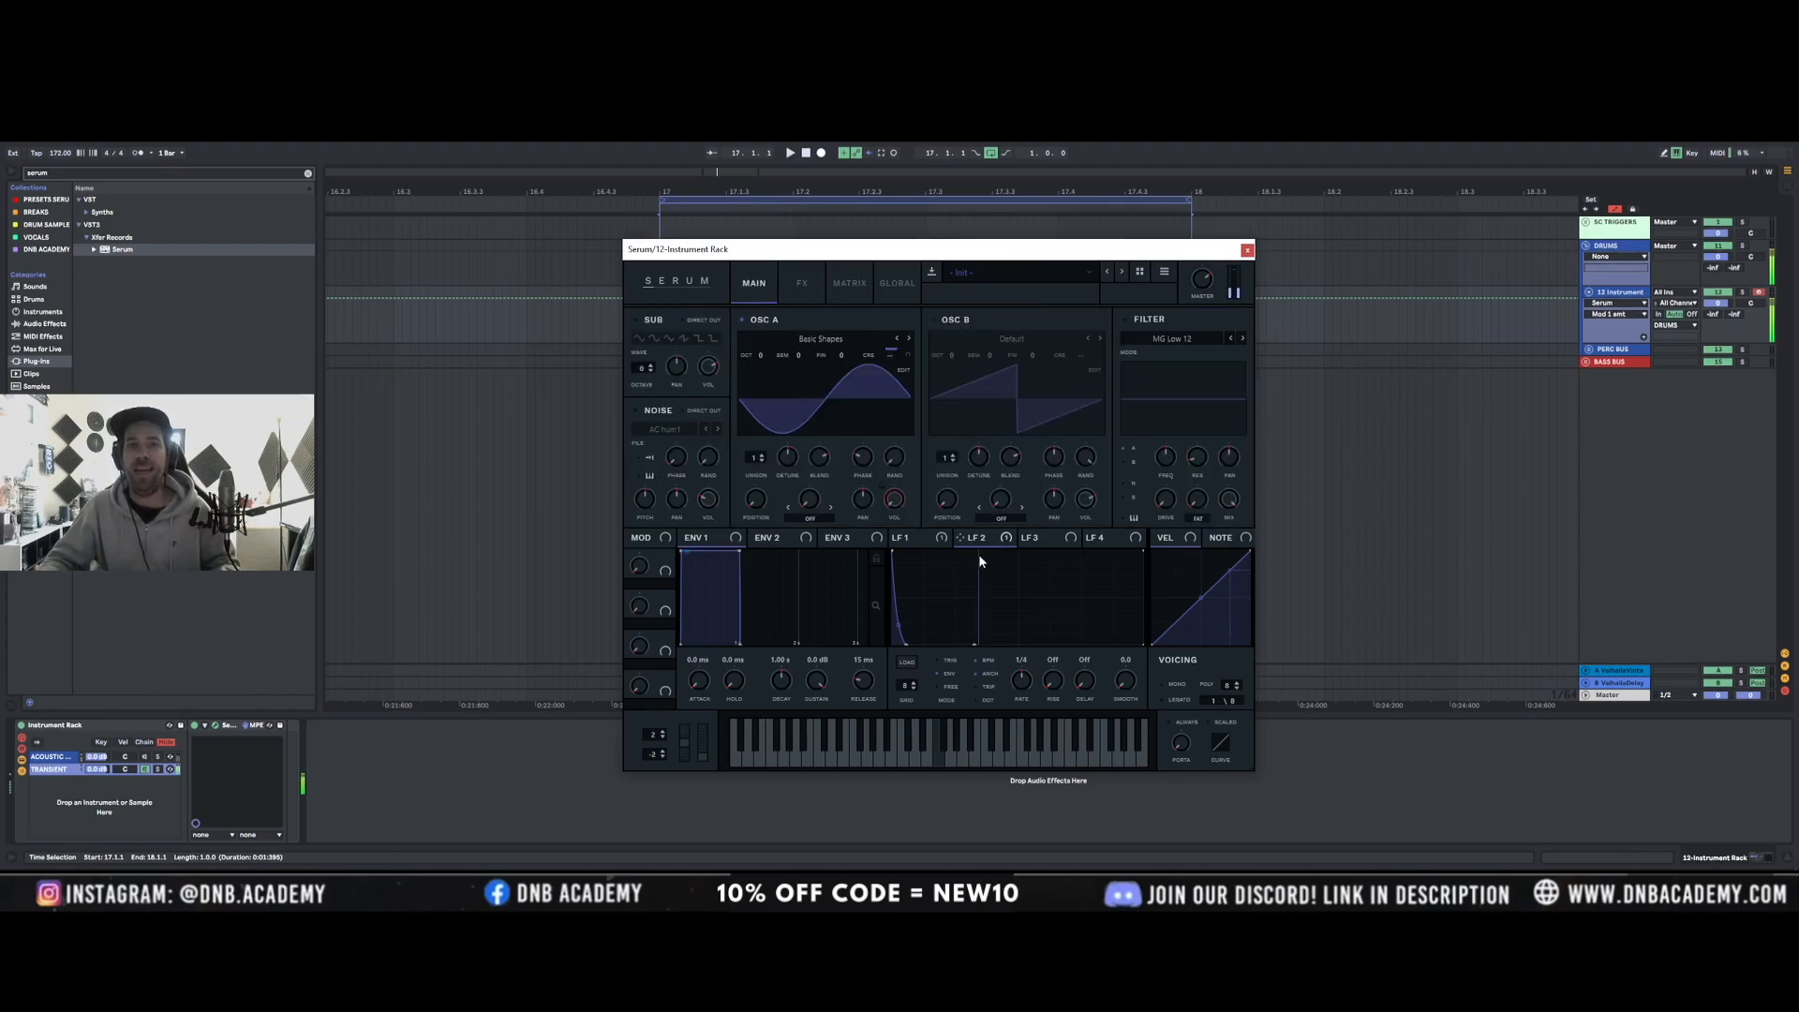
pyautogui.press('g')
pyautogui.press('g')
# Tighten the lower end of LFO 2's decay curve and audition the transient with repeated notes.
pyautogui.moveTo(906, 644); pyautogui.dragTo(908, 683)
pyautogui.press('g')
pyautogui.press('g')
pyautogui.press('g')
pyautogui.press('g')
pyautogui.press('g')
pyautogui.press('g')
# Fine-tune LFO 2's modulation of oscillator A's coarse pitch while auditioning the transient.
pyautogui.moveTo(907, 355)
pyautogui.mouseDown()
pyautogui.moveTo(897, 331)
pyautogui.moveTo(906, 362)
pyautogui.mouseUp()
pyautogui.press('g')
pyautogui.press('g')
pyautogui.press('g')
pyautogui.press('g')
pyautogui.press('g')
pyautogui.press('g')
# Raise the master volume and steepen LFO 2's decay curve further, auditioning the result.
pyautogui.moveTo(1196, 281); pyautogui.dragTo(1190, 260)
pyautogui.press('g')
pyautogui.moveTo(902, 624); pyautogui.dragTo(906, 648)
pyautogui.press('g')
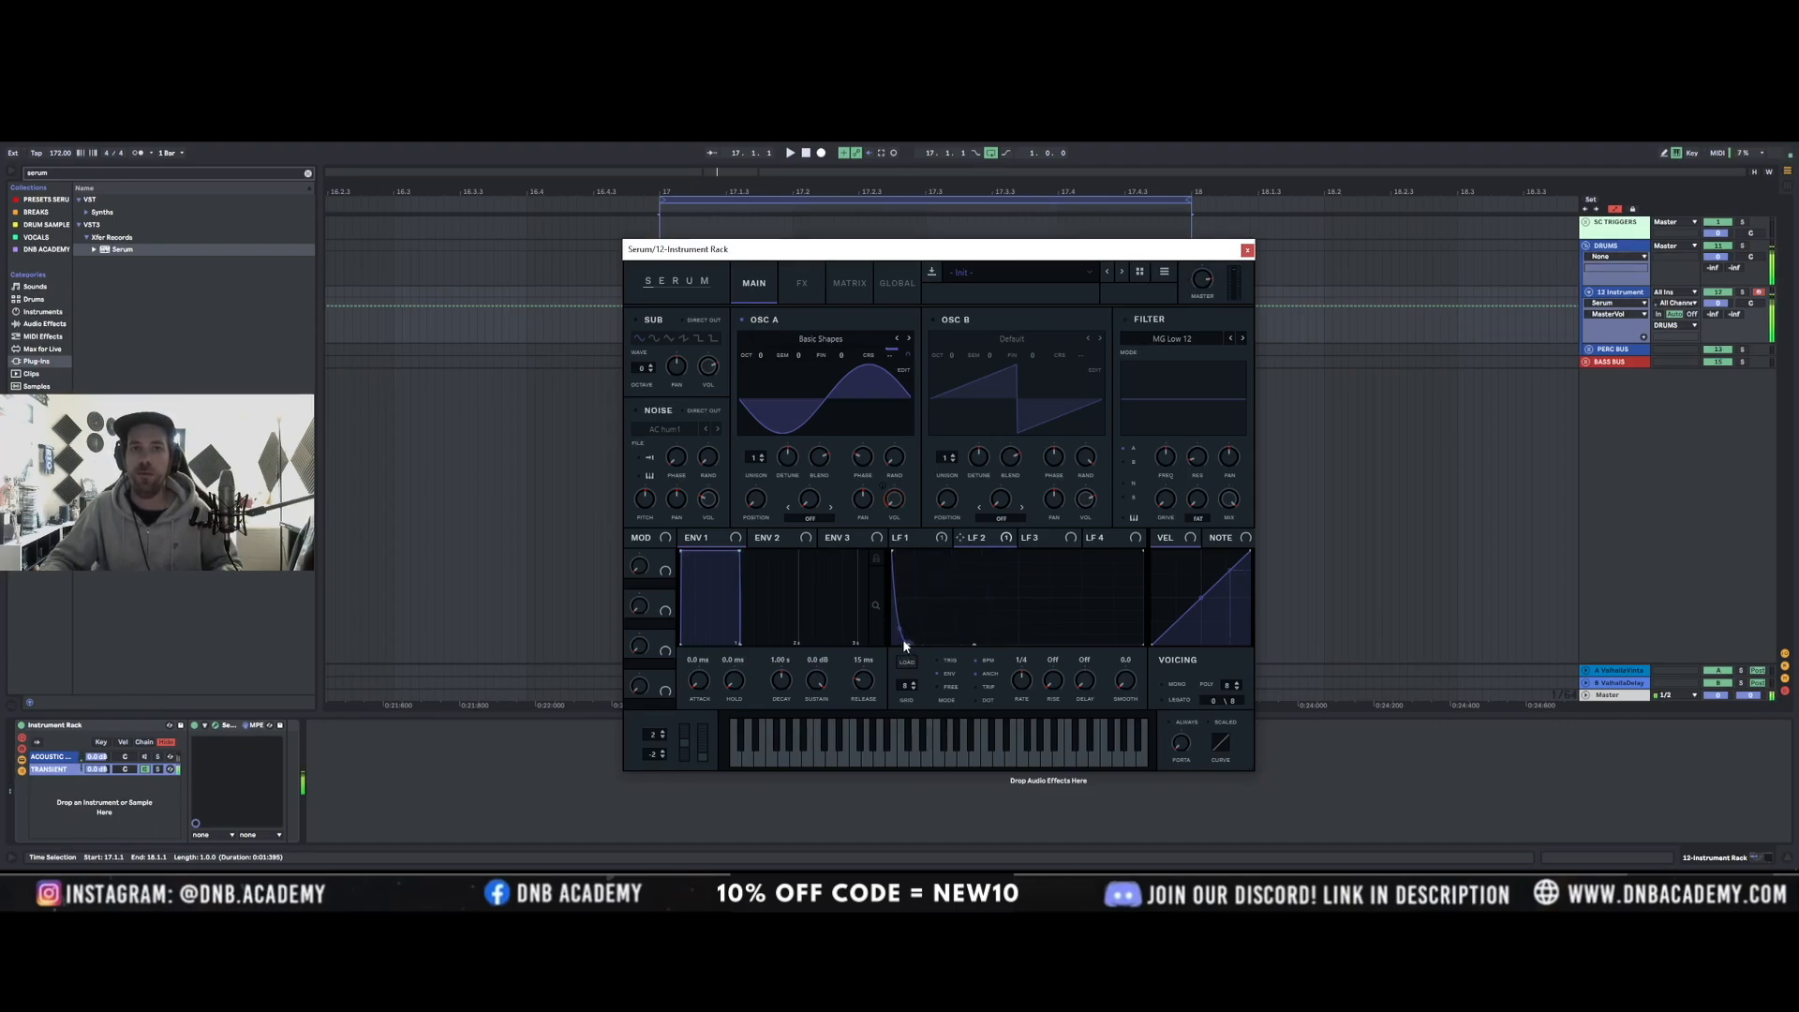
pyautogui.press('g')
# Shorten the full-level hold at the start of LFO 1's volume curve by moving its upper point earlier.
pyautogui.click(911, 539)
pyautogui.press('g')
pyautogui.press('g')
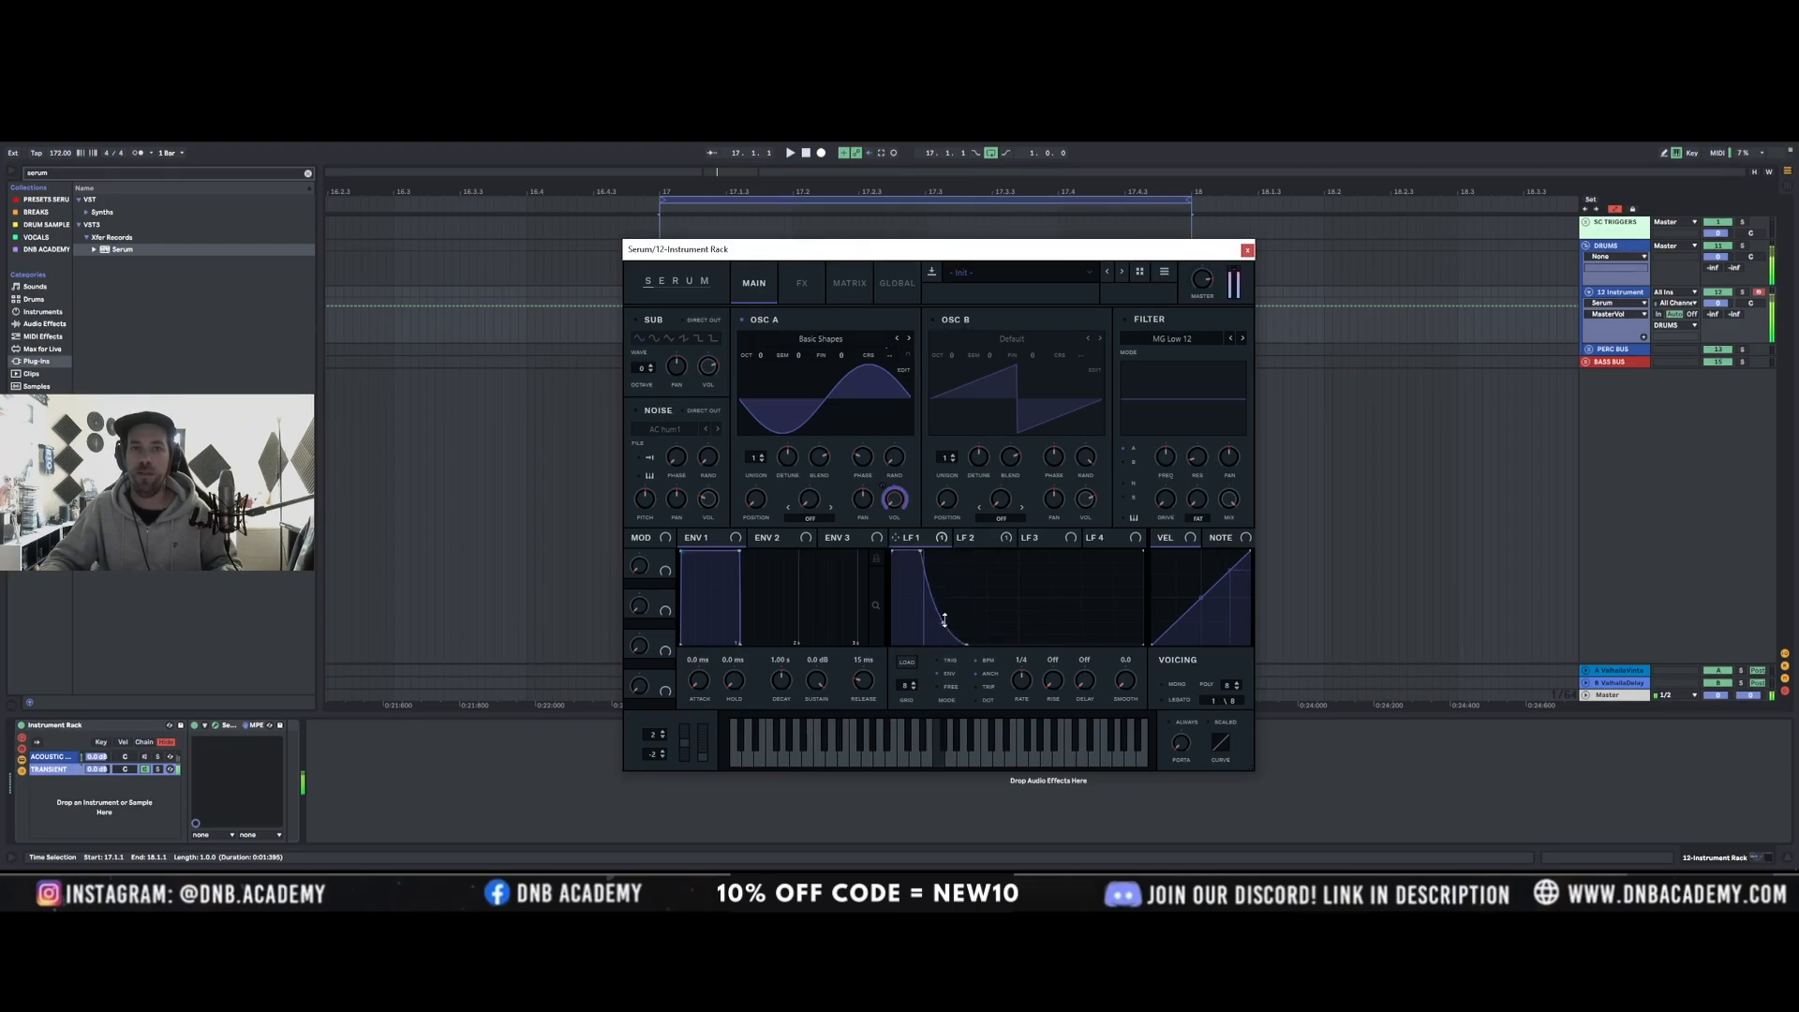
pyautogui.press('g')
pyautogui.moveTo(920, 552); pyautogui.dragTo(903, 501)
pyautogui.press('g')
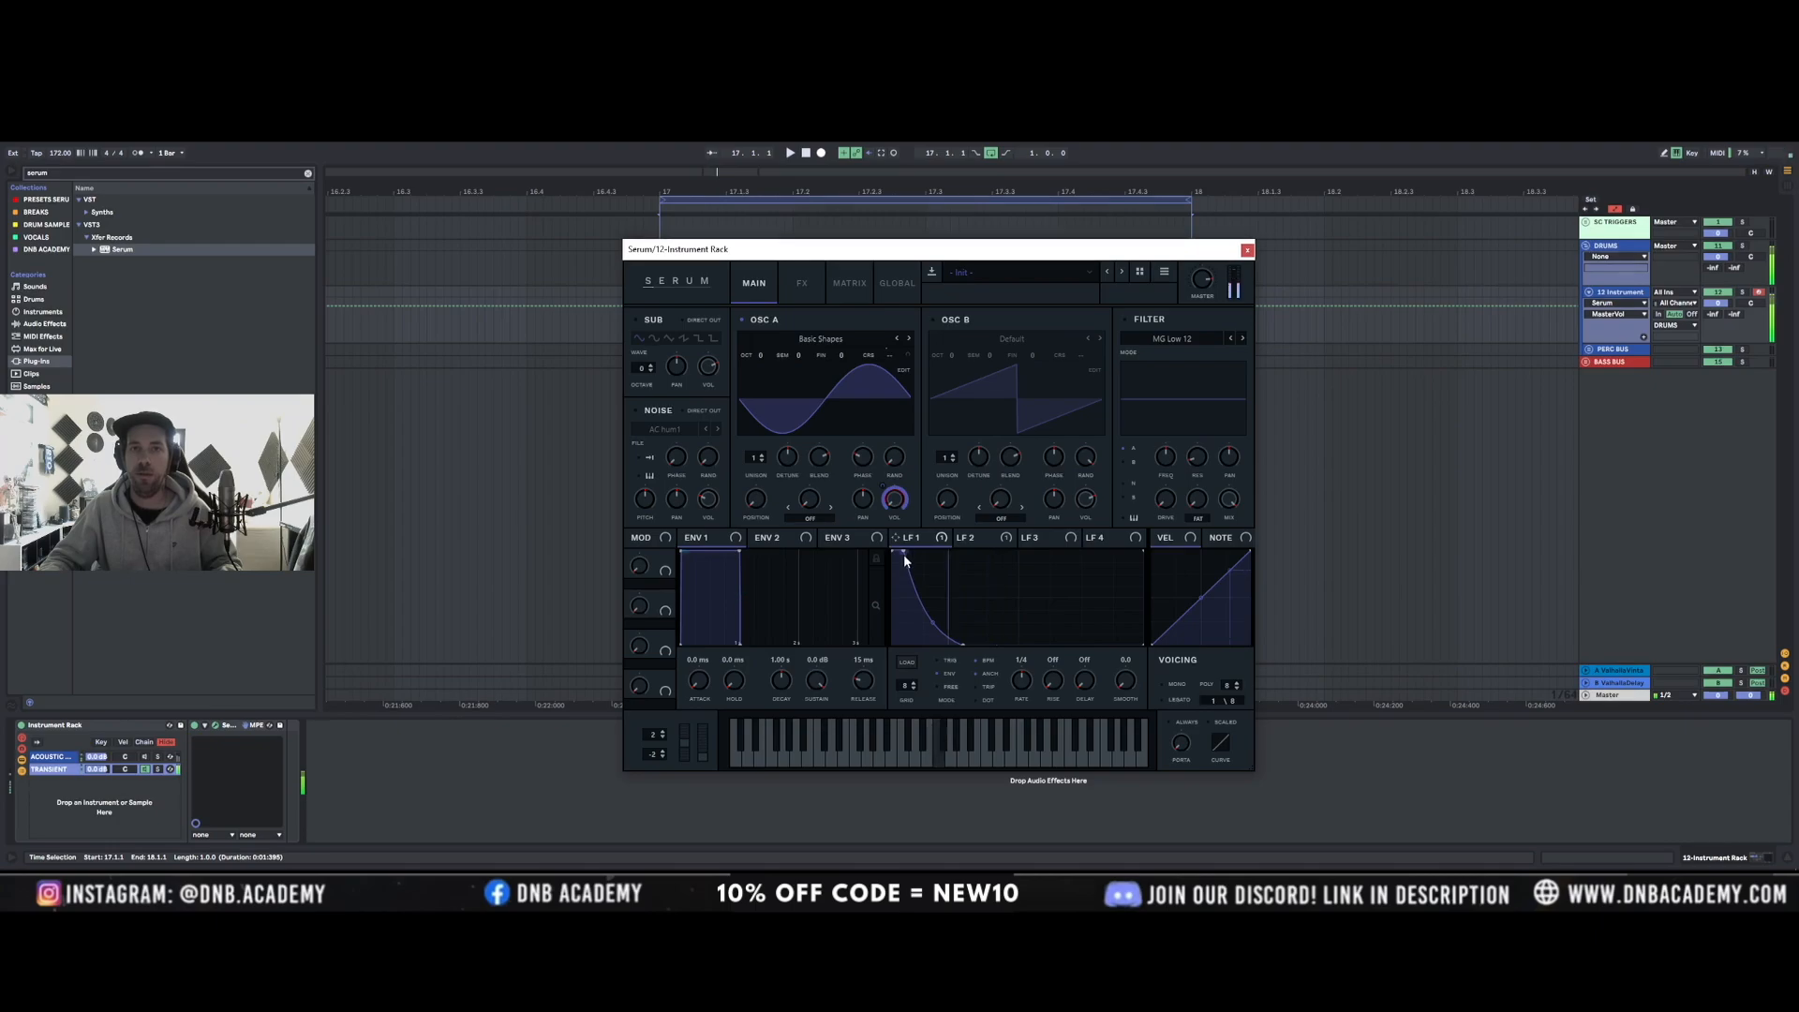
# Set envelope 1's attack to 0.2 ms and audition the transient.
pyautogui.click(705, 685)
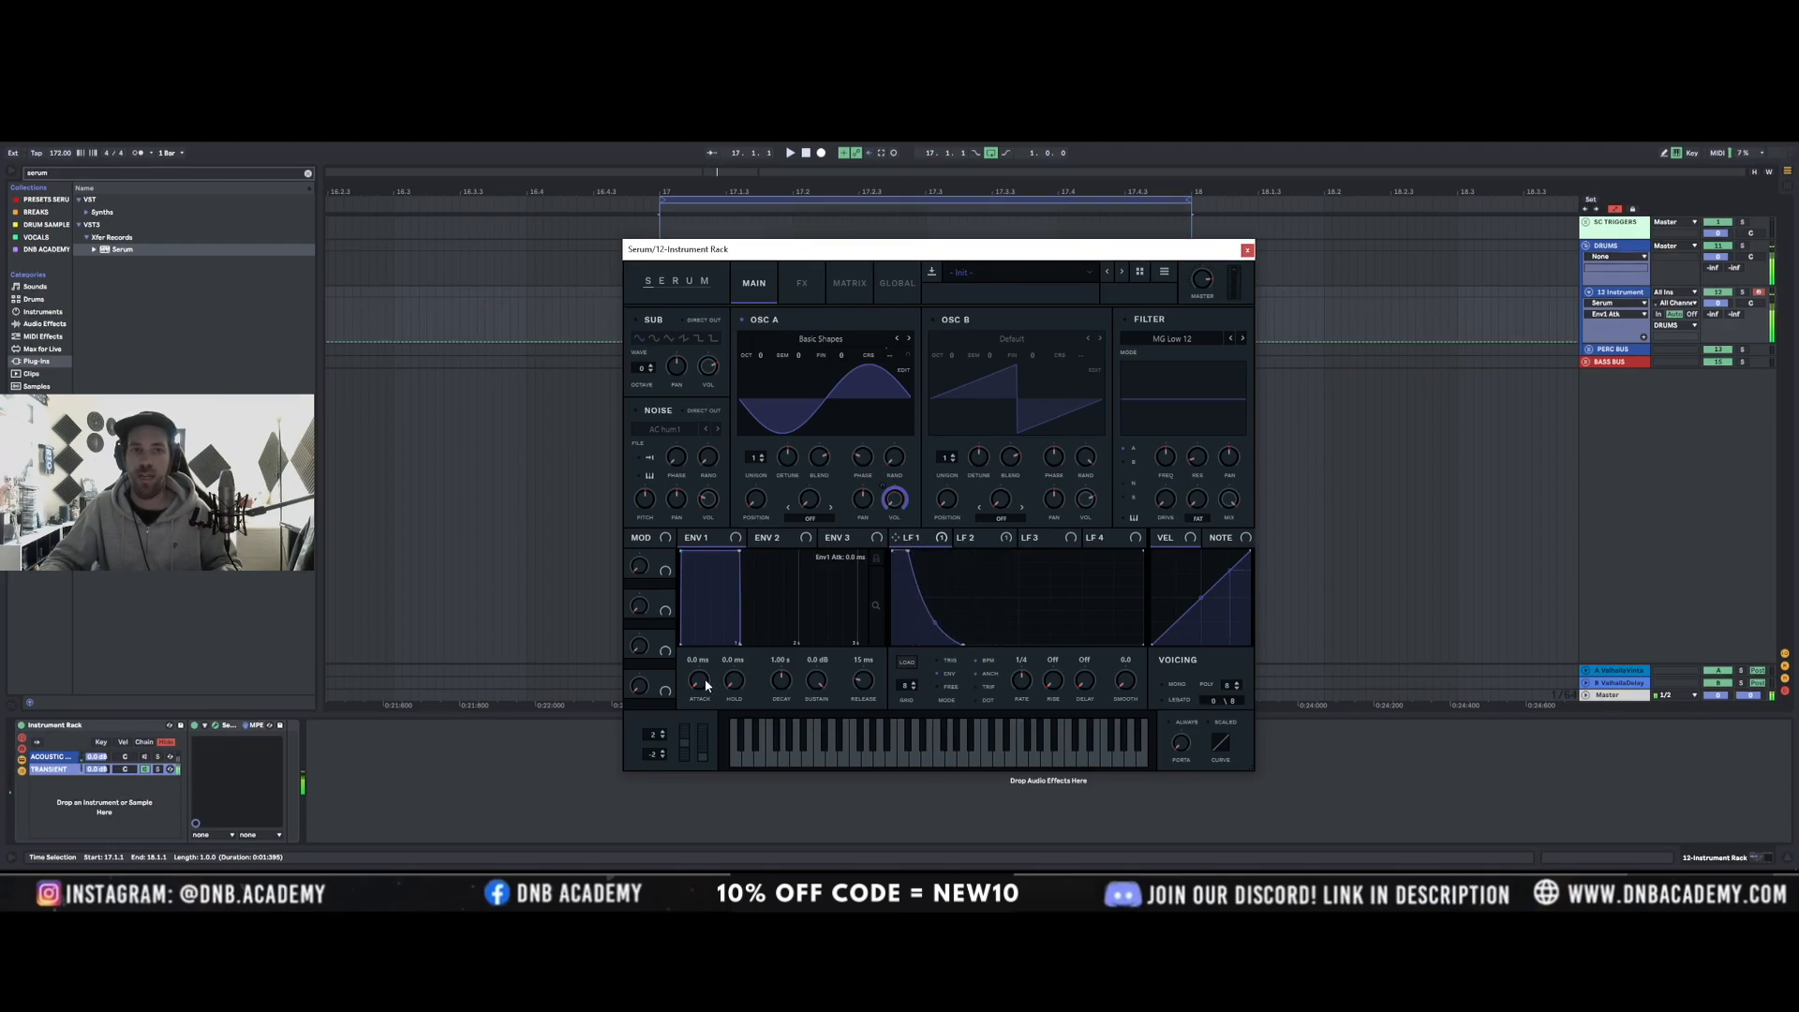
pyautogui.moveTo(706, 681); pyautogui.dragTo(708, 669)
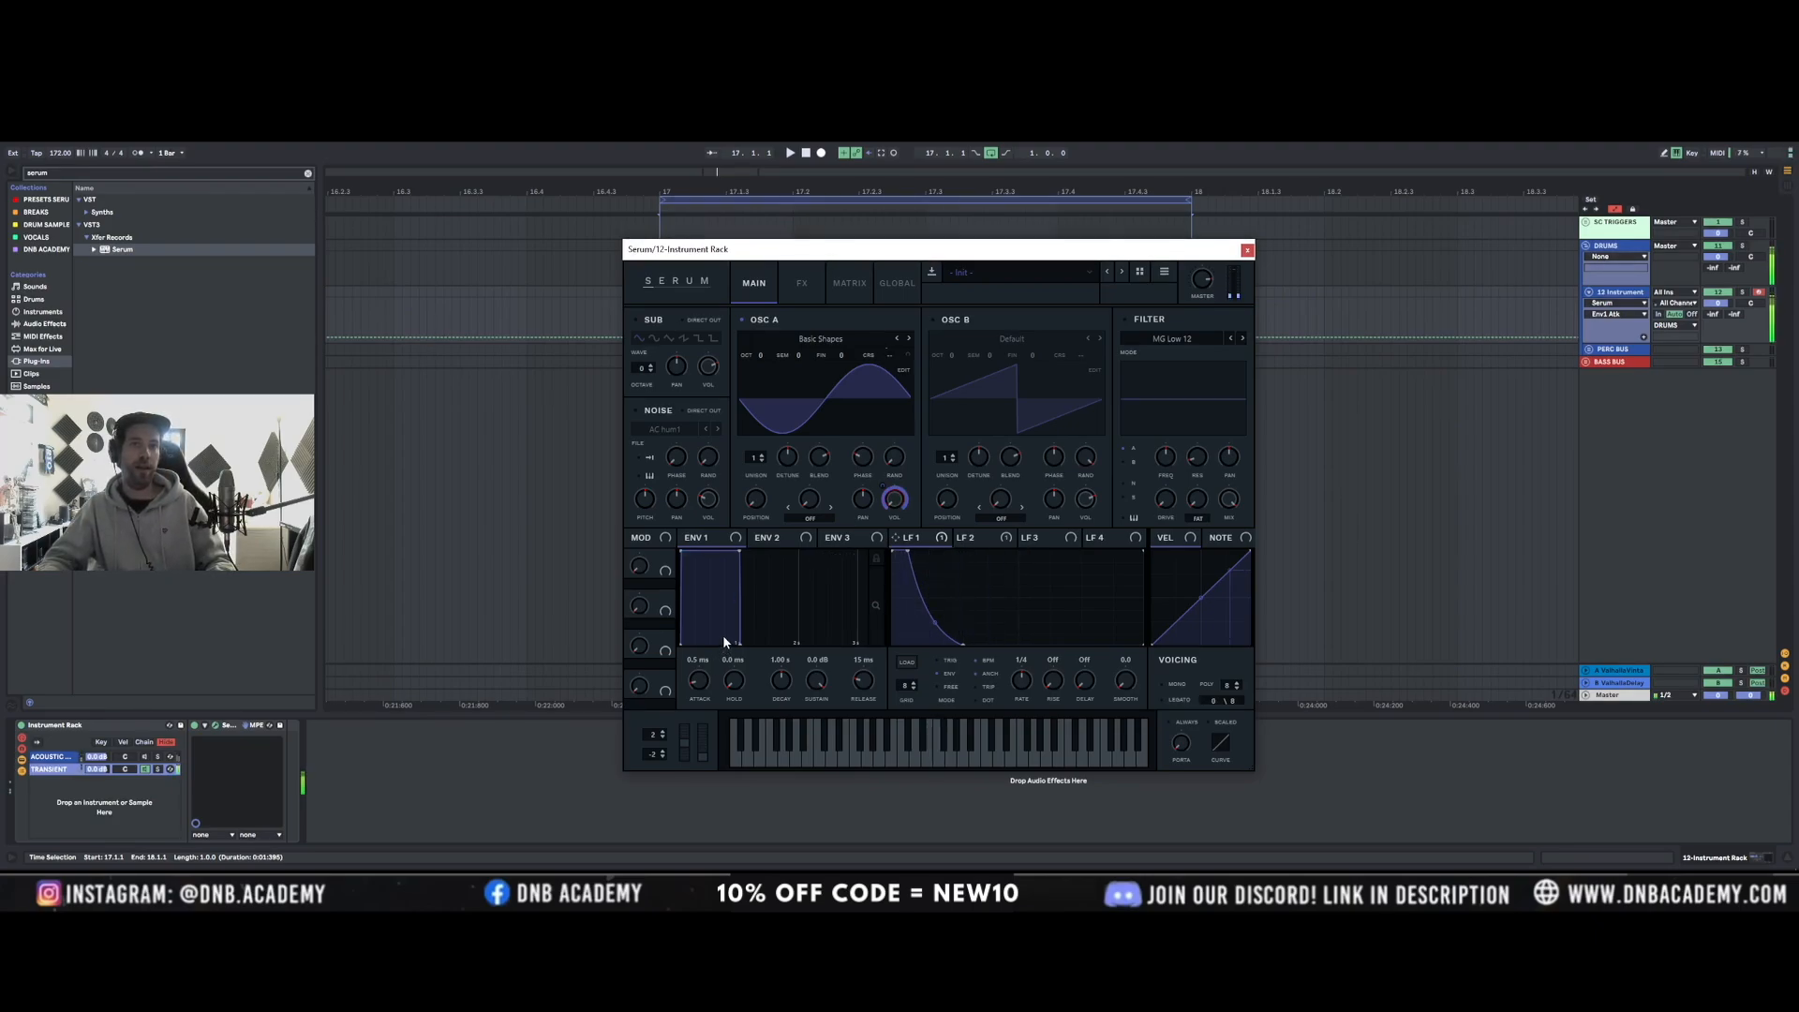
pyautogui.moveTo(703, 678); pyautogui.dragTo(703, 678)
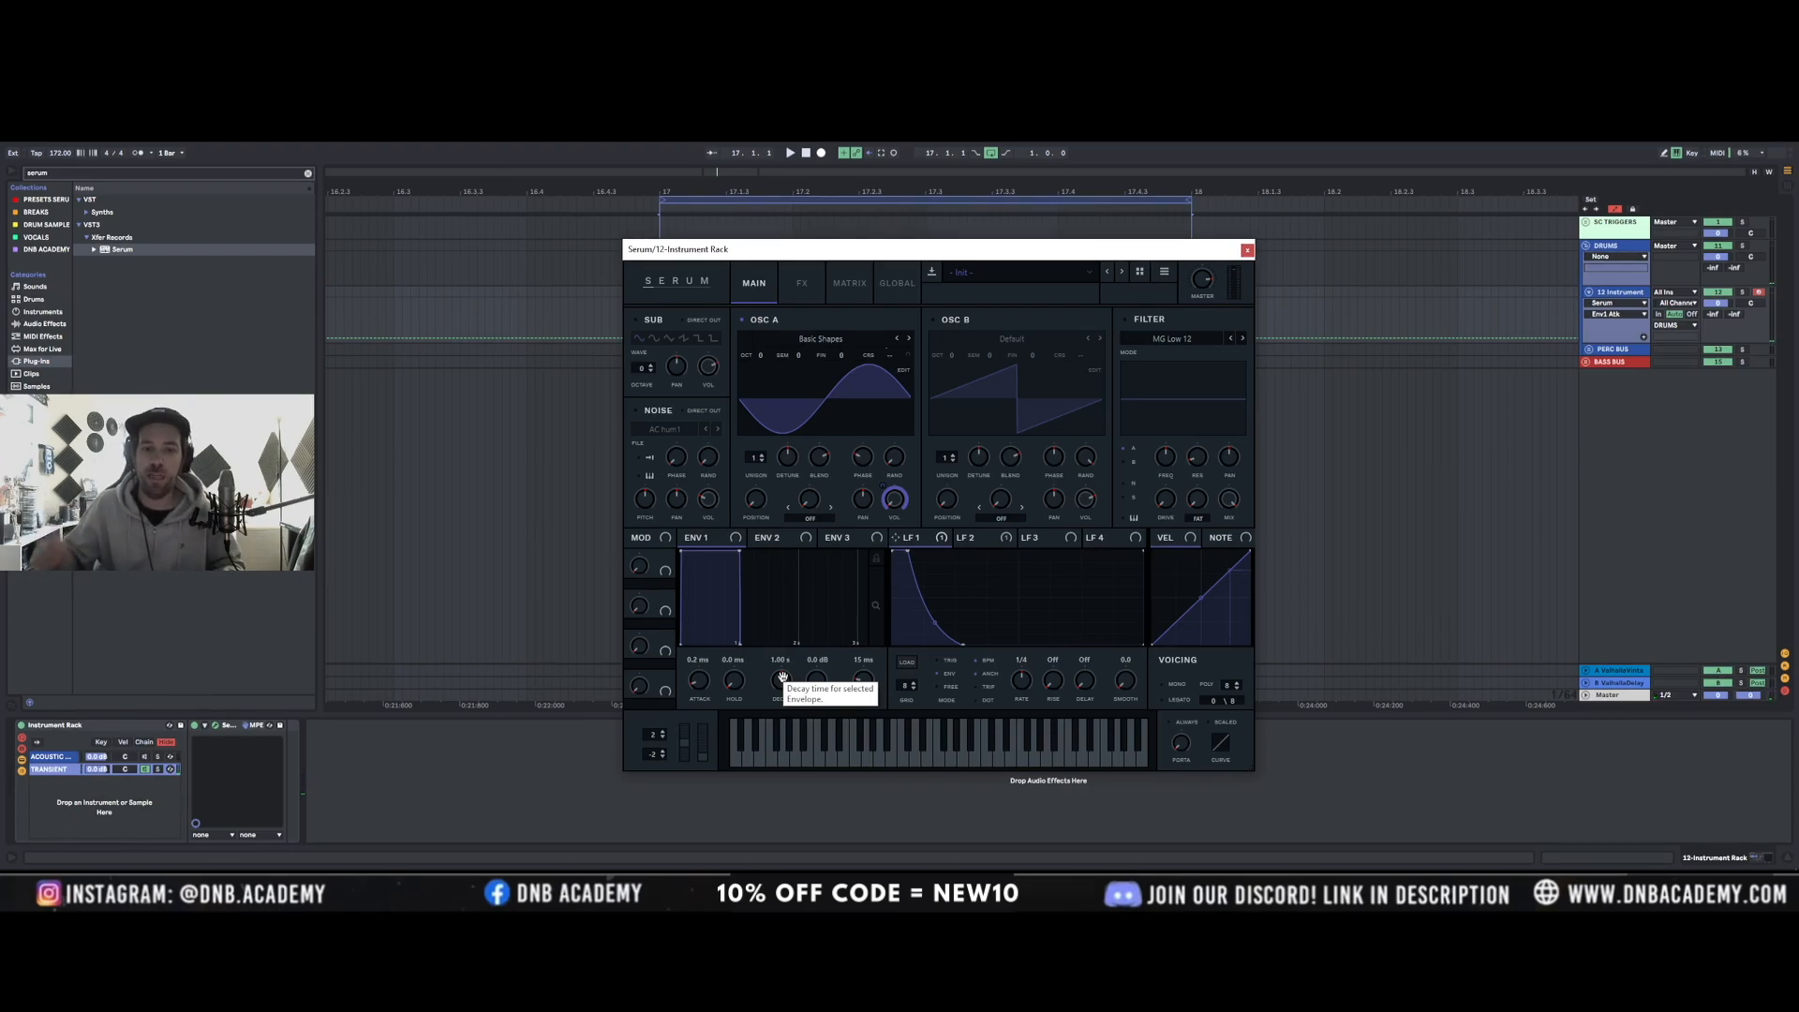
pyautogui.press('f')
pyautogui.press('f')
pyautogui.press('f')
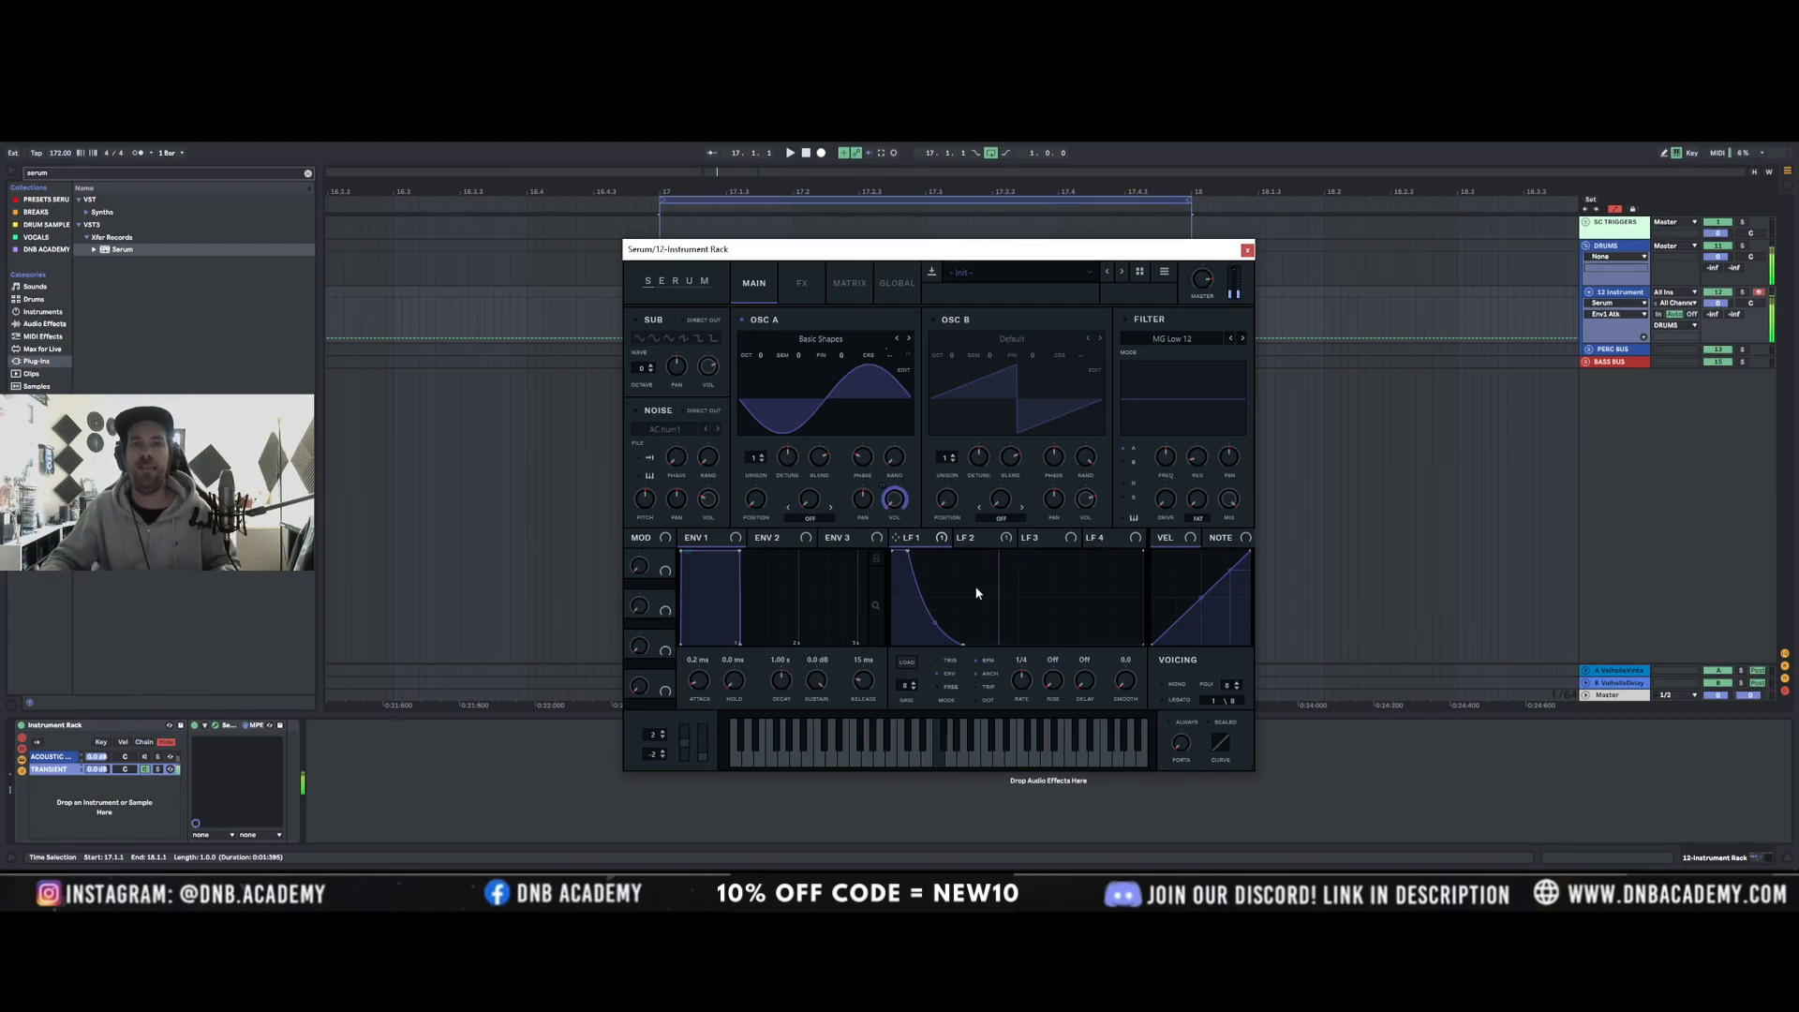
# Close the Serum window and create a one-beat MIDI clip at 17.1.1 on the Instrument Rack track.
pyautogui.click(1247, 249)
pyautogui.moveTo(660, 318); pyautogui.dragTo(693, 309)
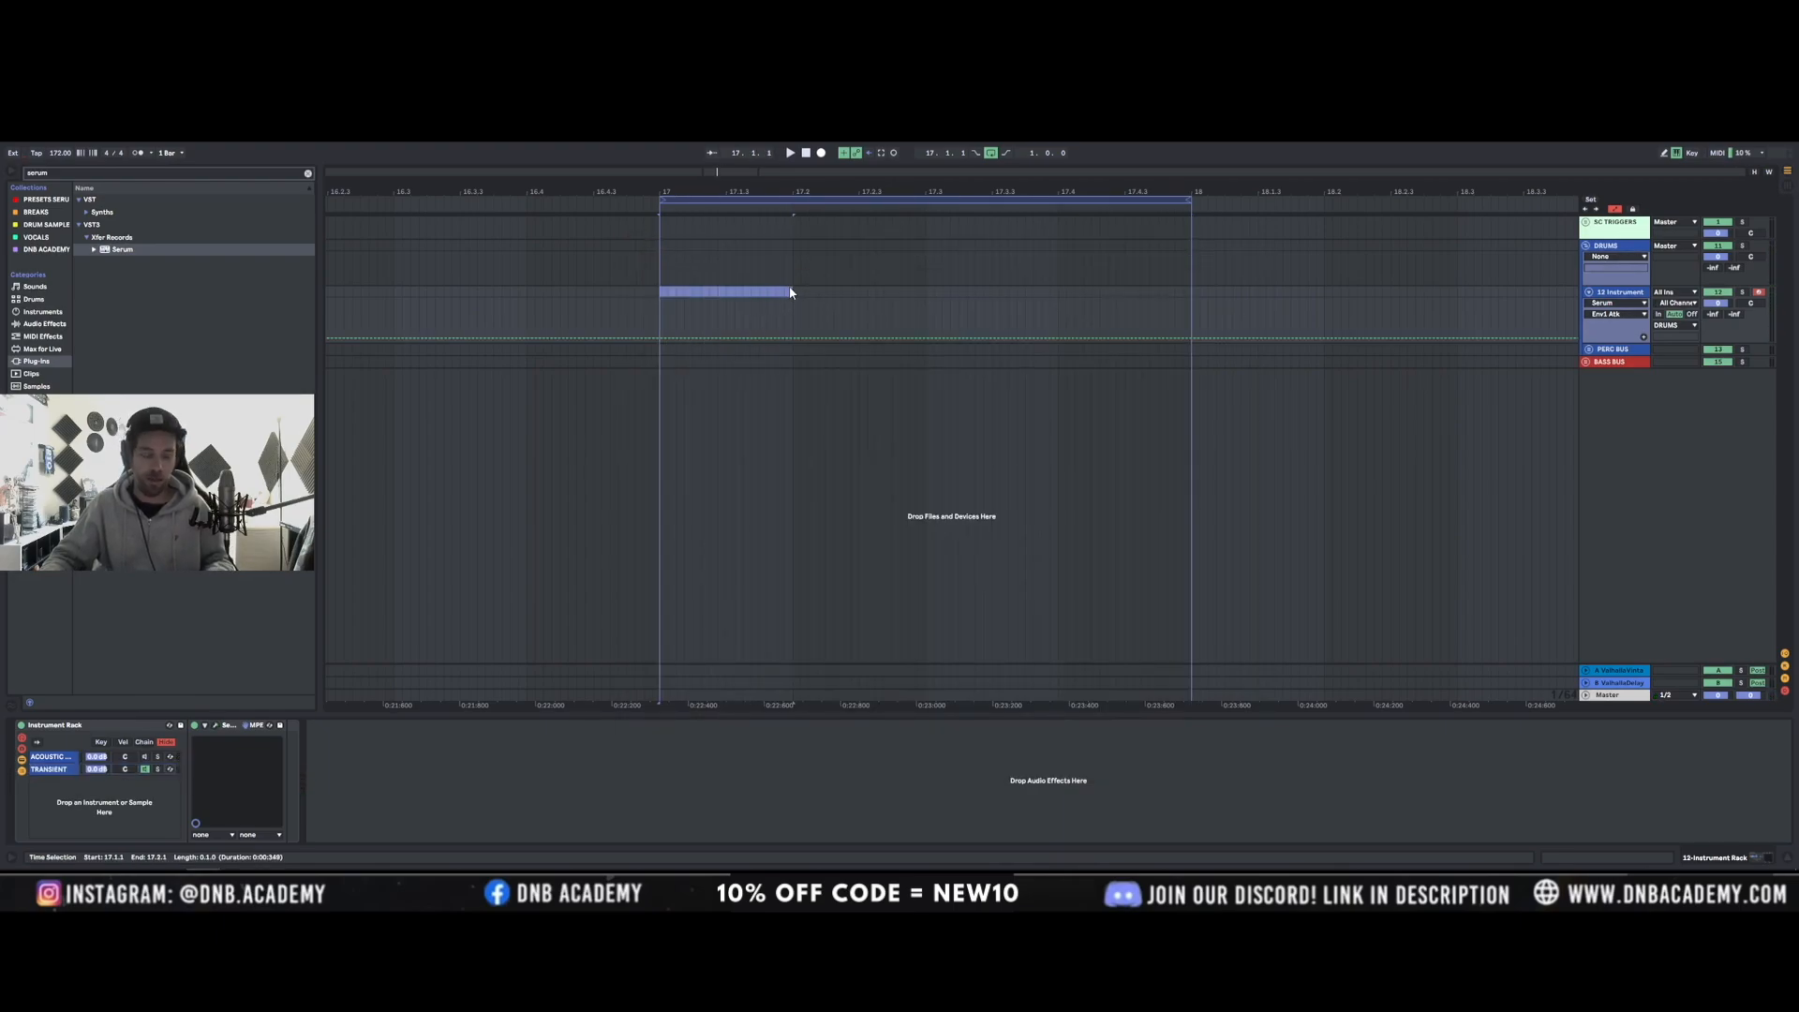
pyautogui.hotkey('ctrl', 'shift', 'm')
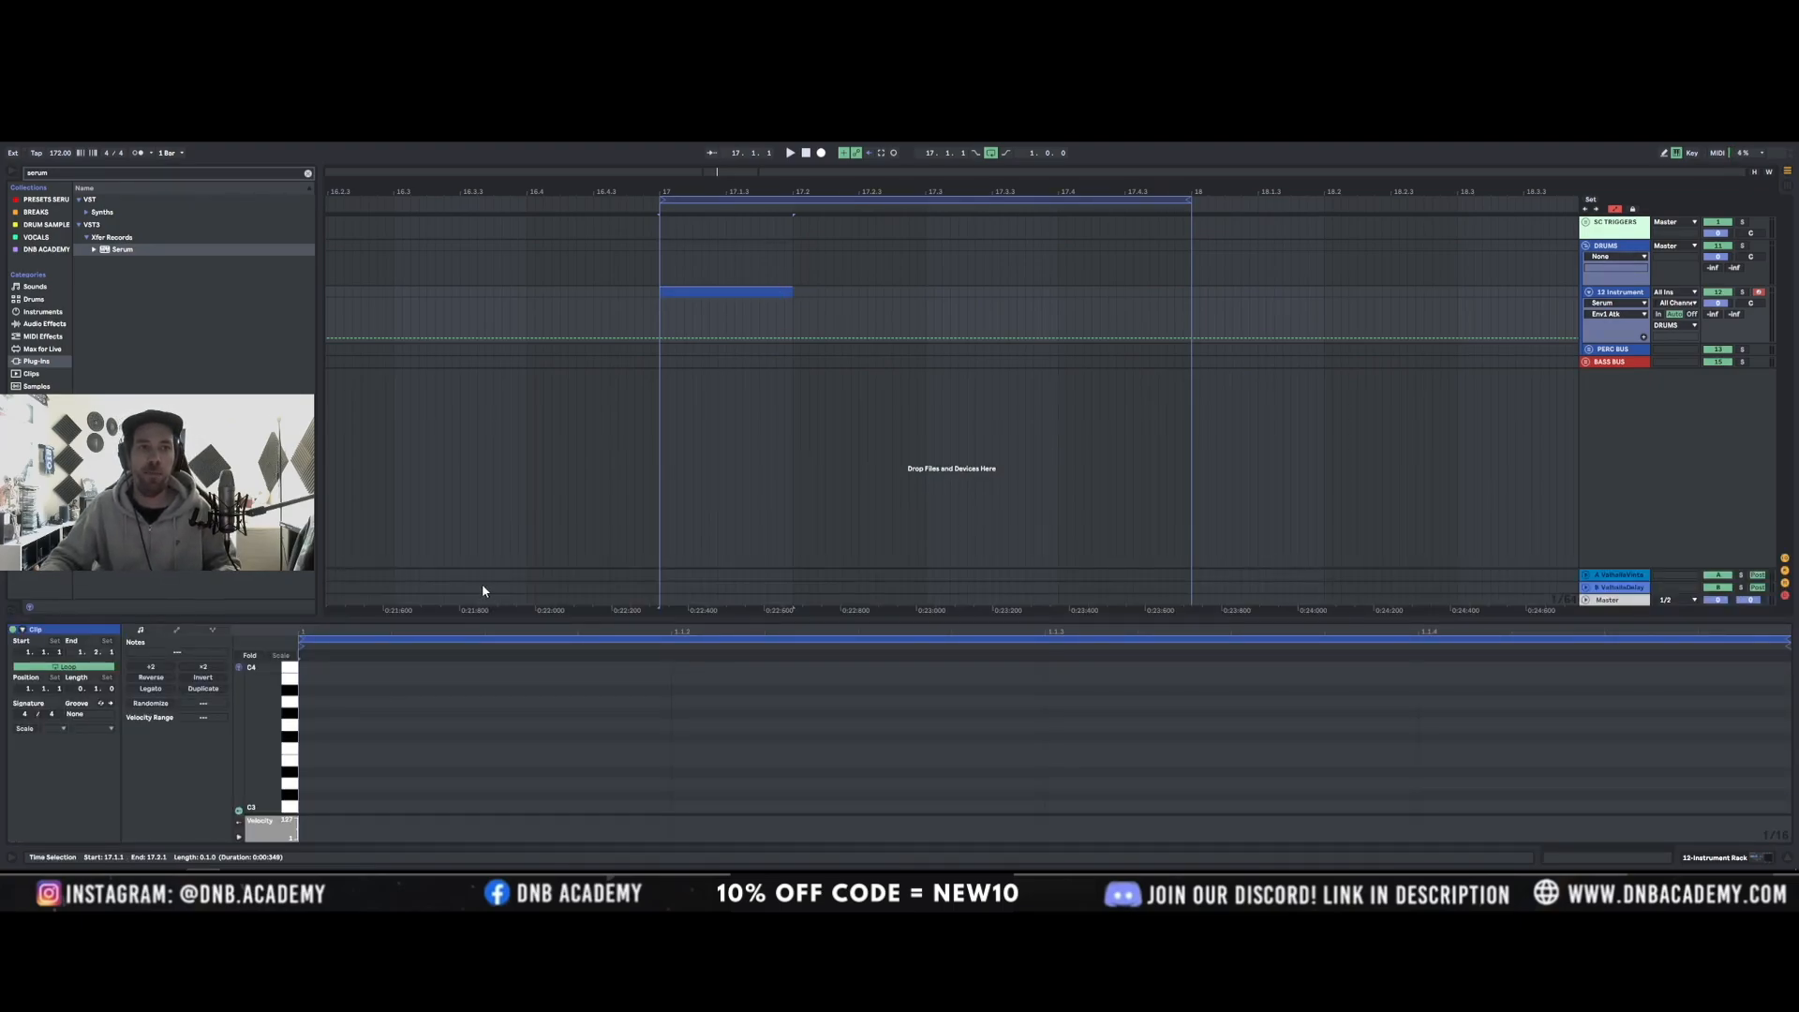
# Add a D#3 note at the clip's start, extend it to 1.1.4, and play it back briefly.
pyautogui.doubleClick(310, 770)
pyautogui.moveTo(672, 770); pyautogui.dragTo(1466, 757)
pyautogui.press('space')
pyautogui.press('space')
# Set the arrangement loop to two beats from 17.1.1, covering the clip, and start playback.
pyautogui.moveTo(924, 292); pyautogui.dragTo(663, 305)
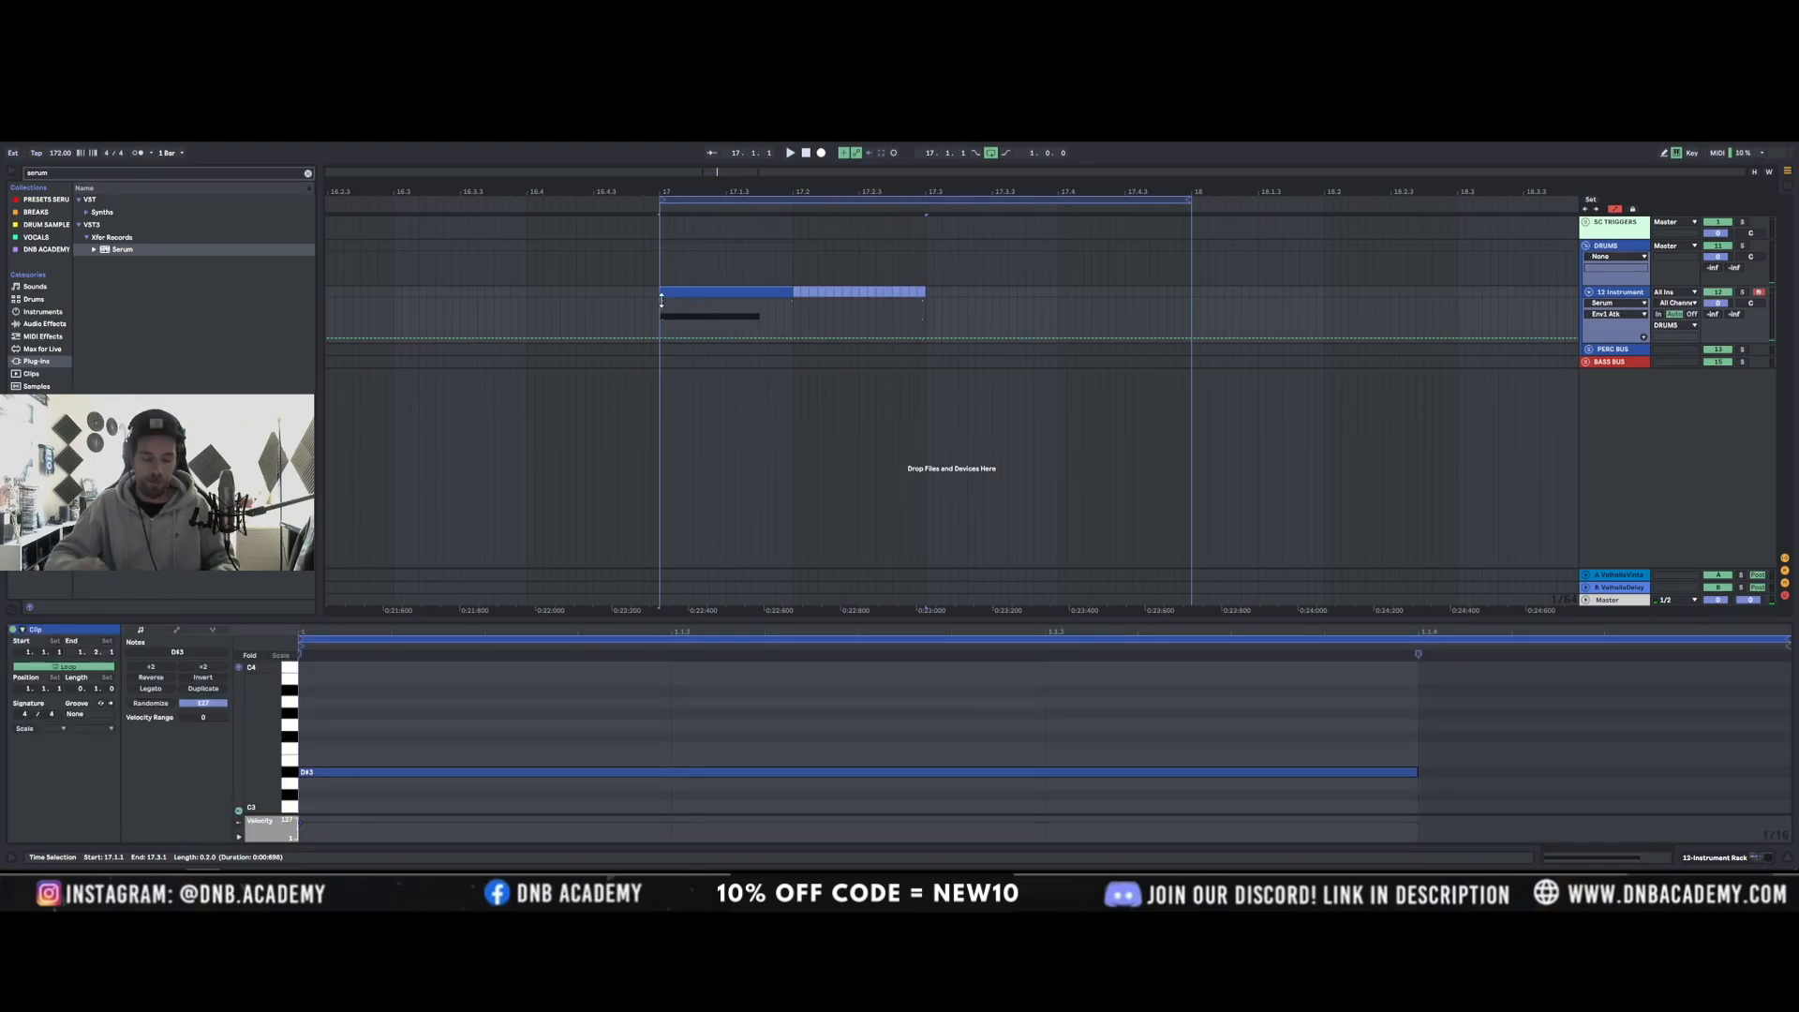
pyautogui.hotkey('ctrl', 'l')
pyautogui.press('space')
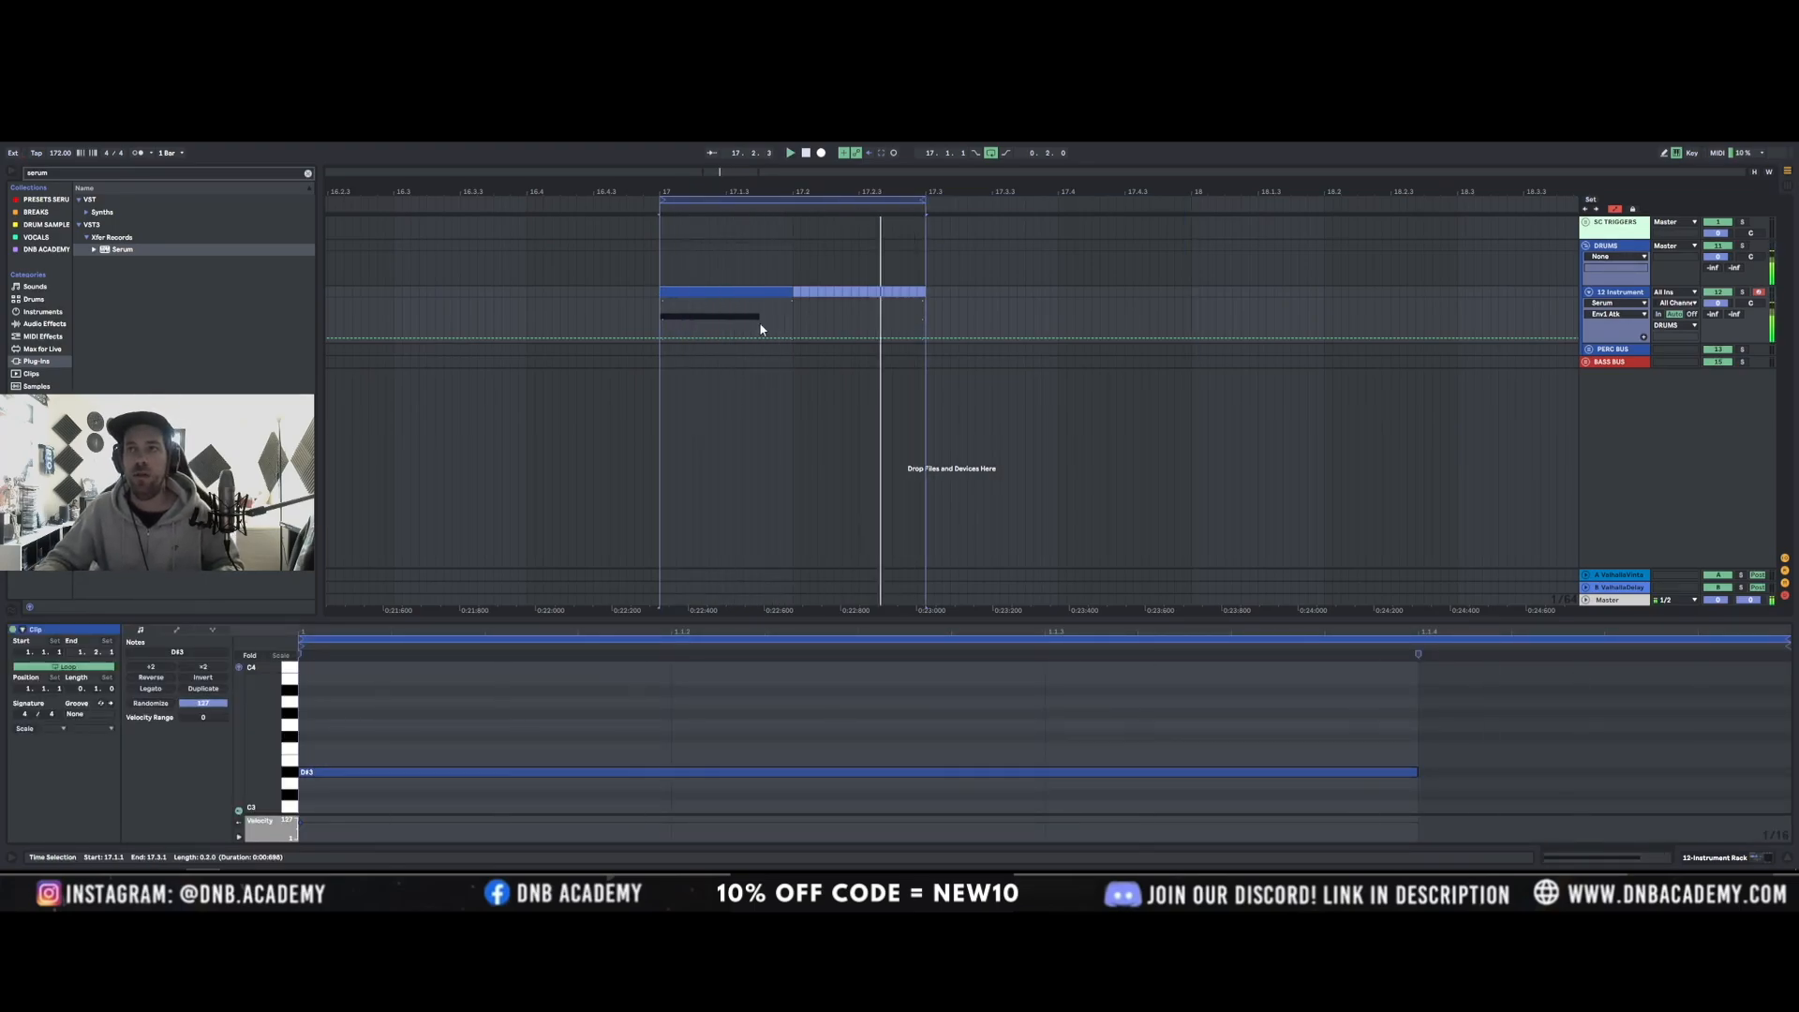
# Show the rack's devices and open Superior Drummer from the acoustic chain.
pyautogui.doubleClick(1628, 294)
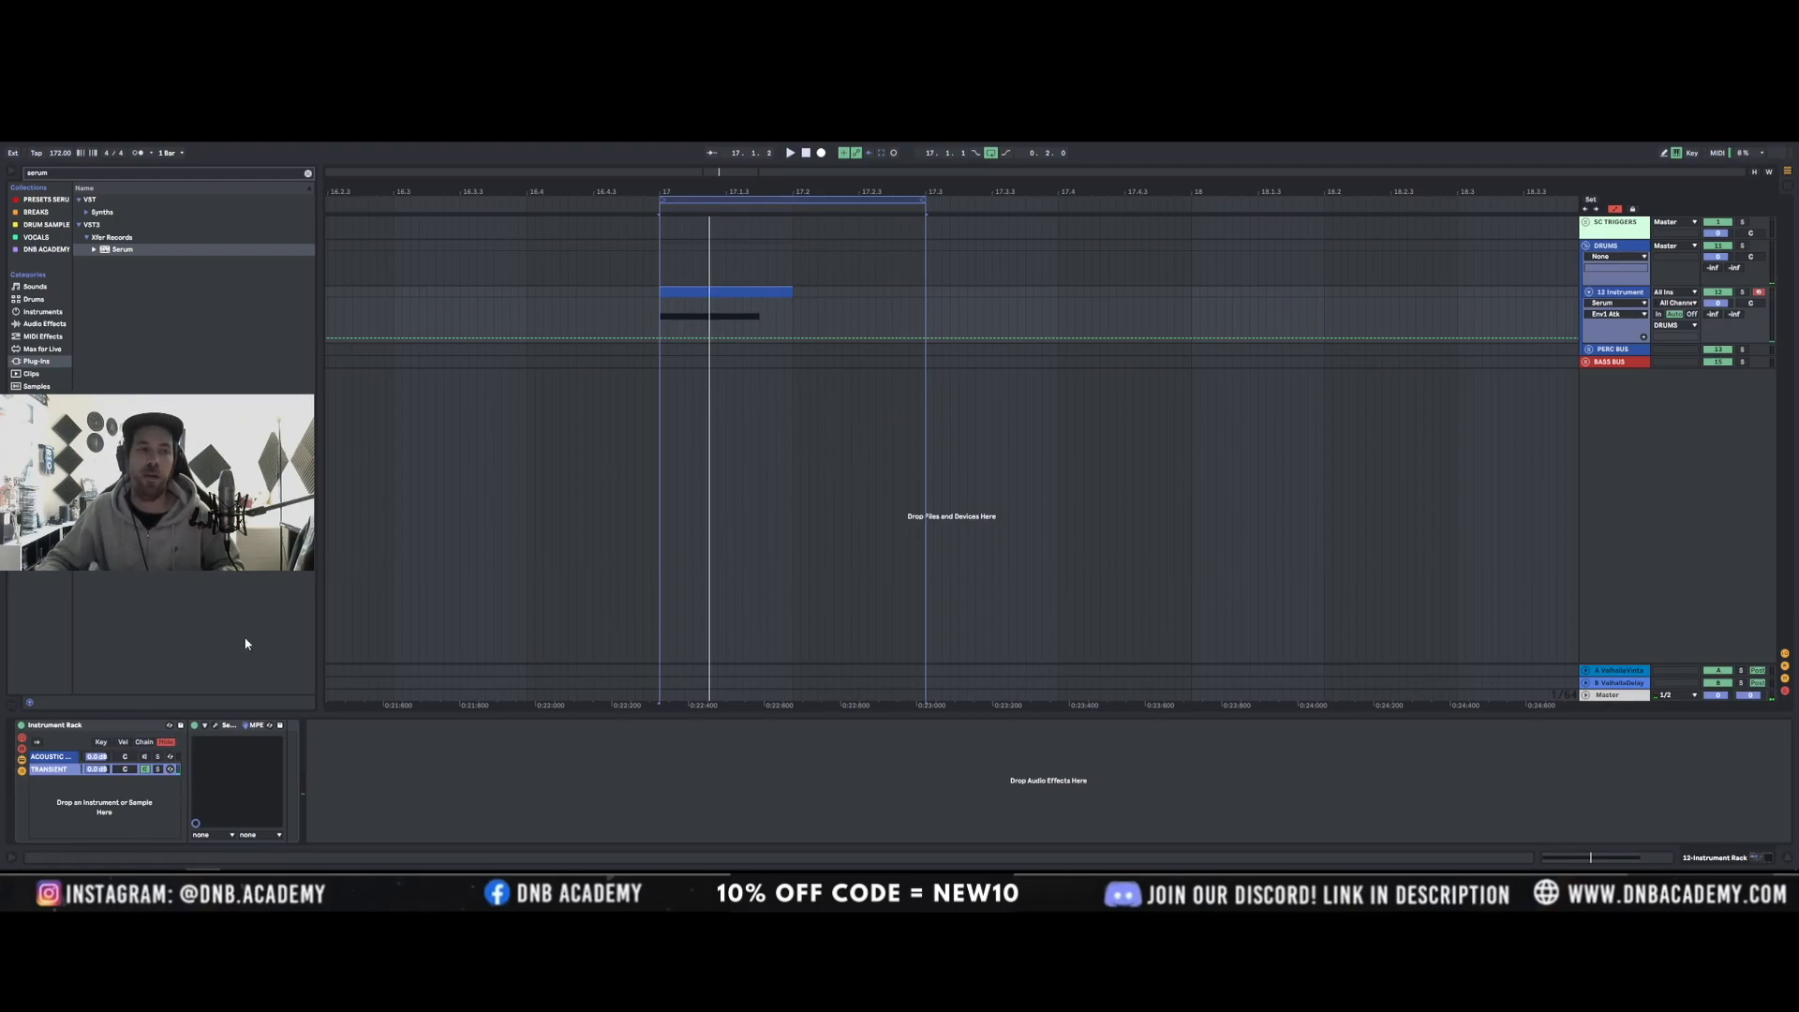
pyautogui.click(50, 758)
pyautogui.click(212, 725)
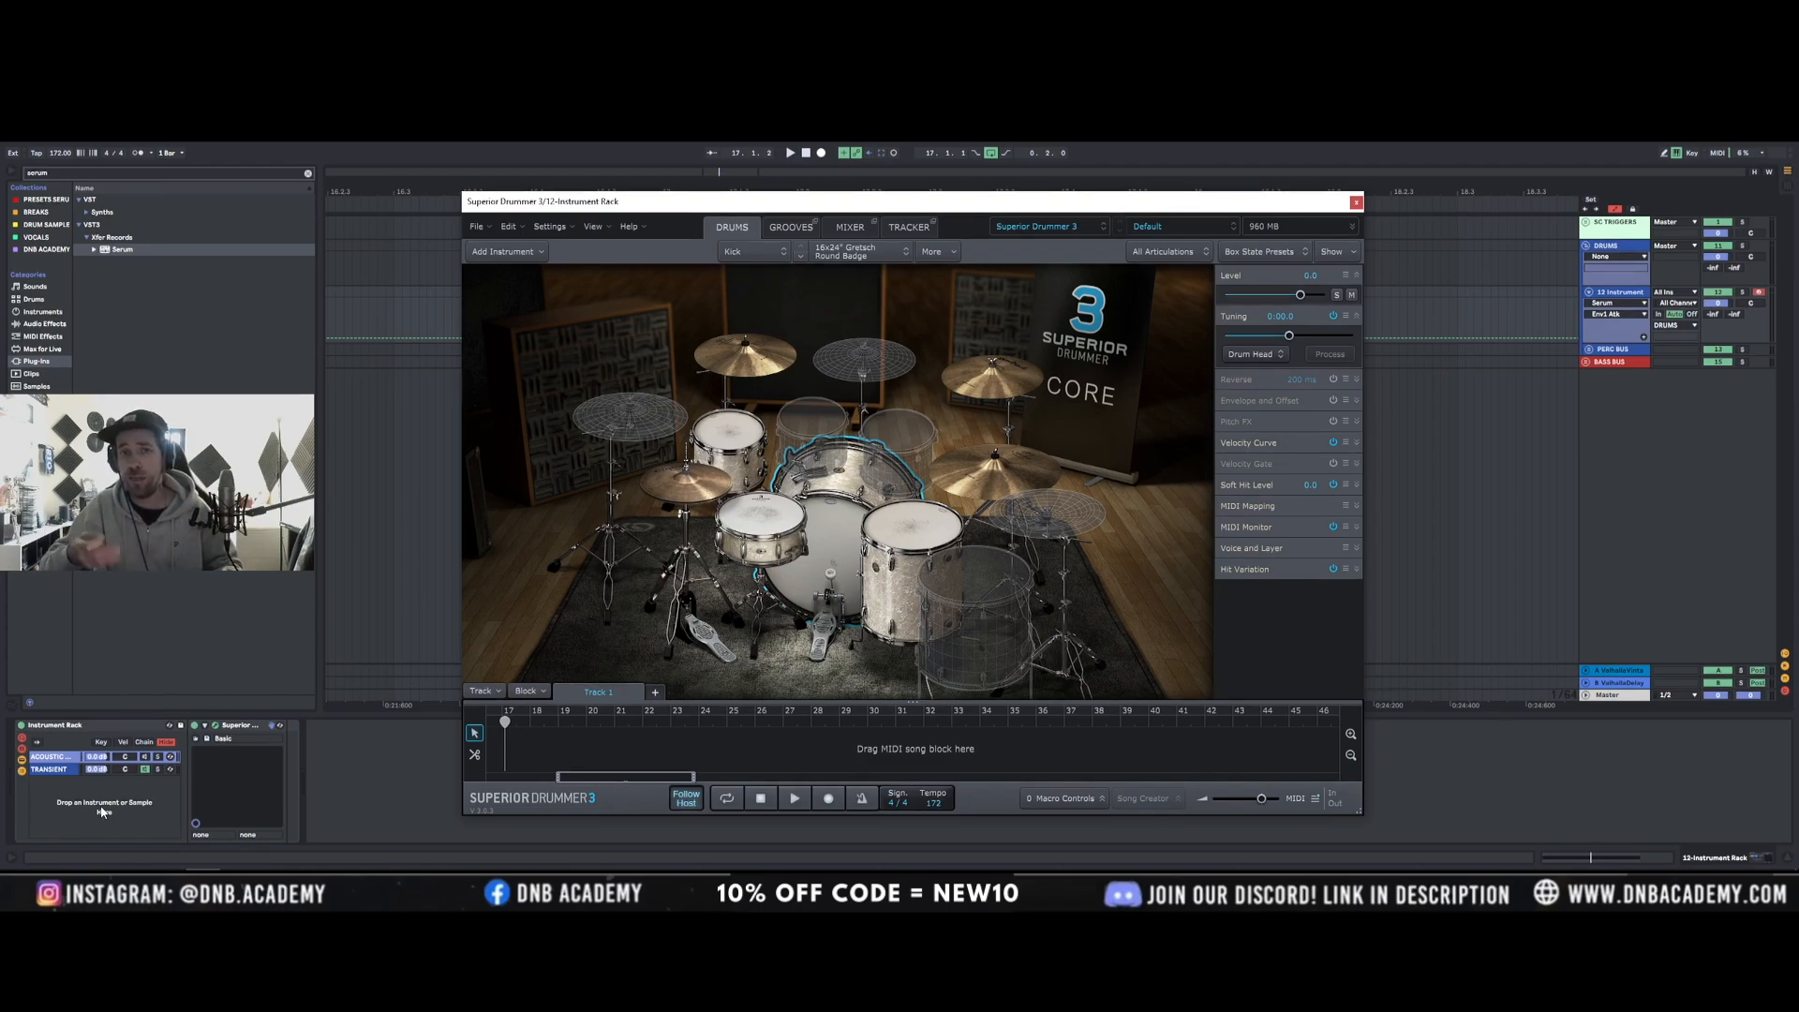
# Search the browser for "pitch" and insert the Pitch MIDI effect before Superior Drummer in the acoustic chain.
pyautogui.moveTo(54, 174); pyautogui.dragTo(12, 159)
pyautogui.write('pitch')
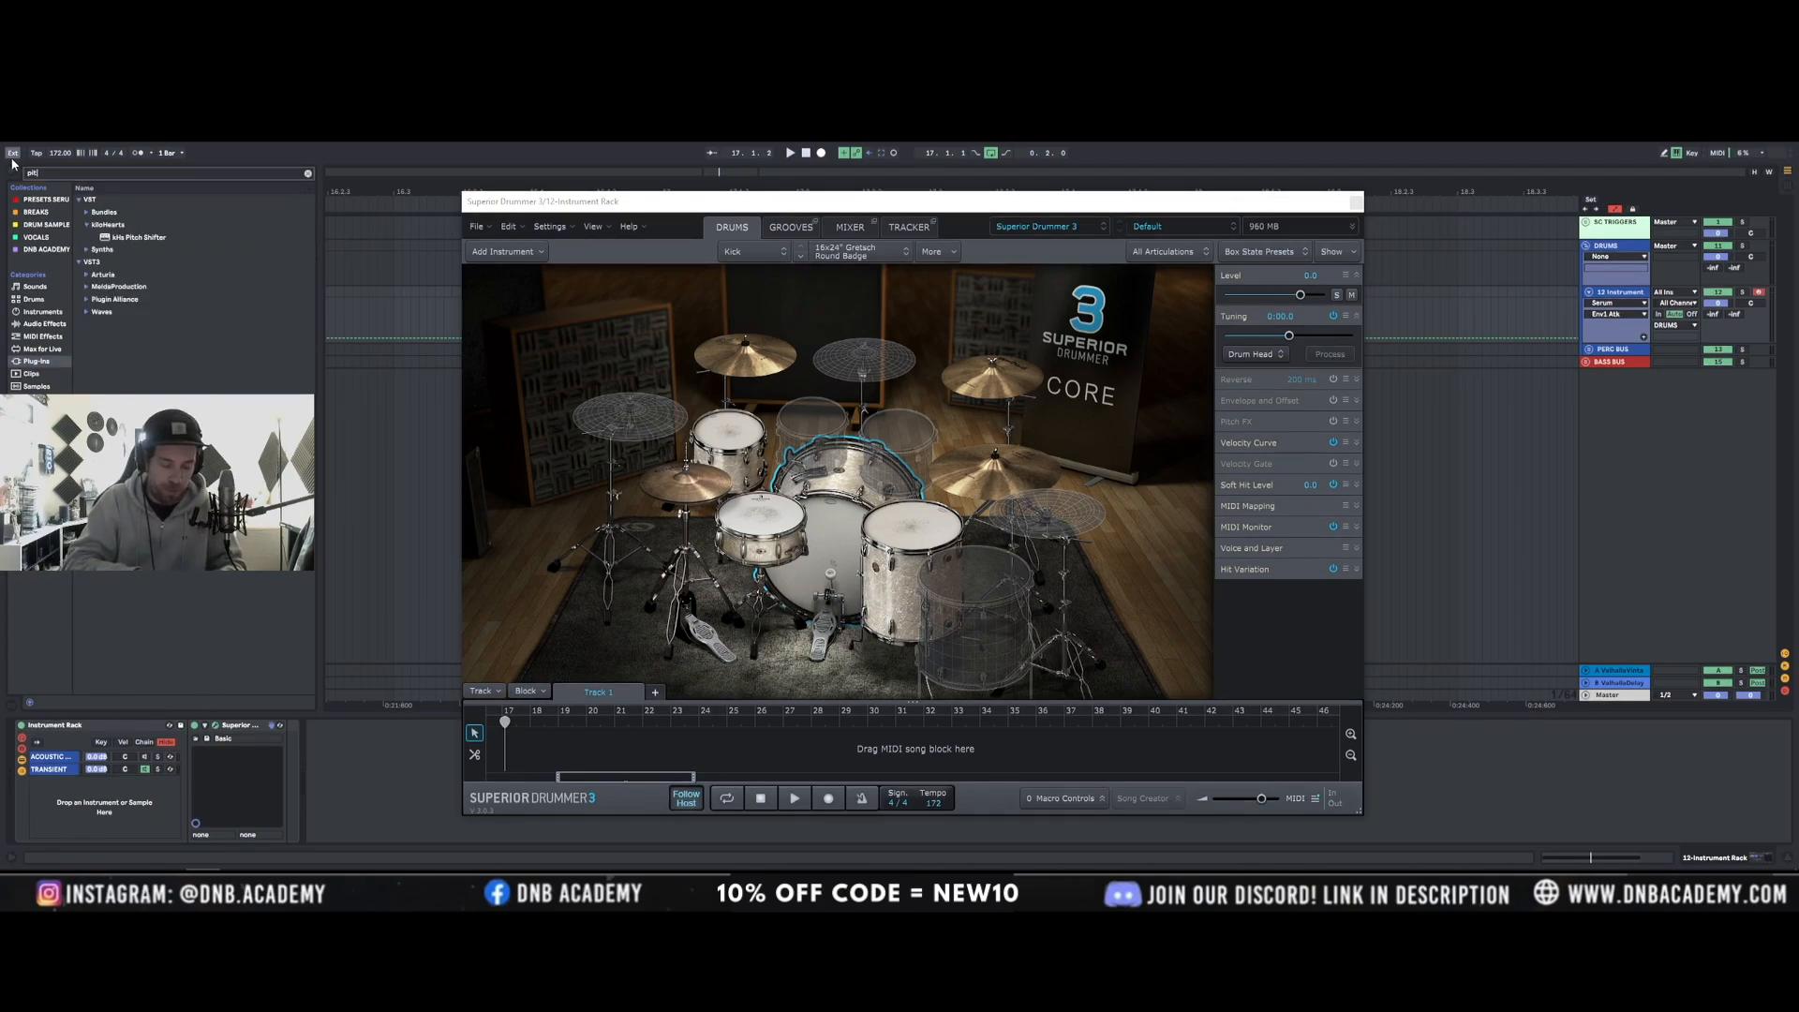
pyautogui.click(47, 324)
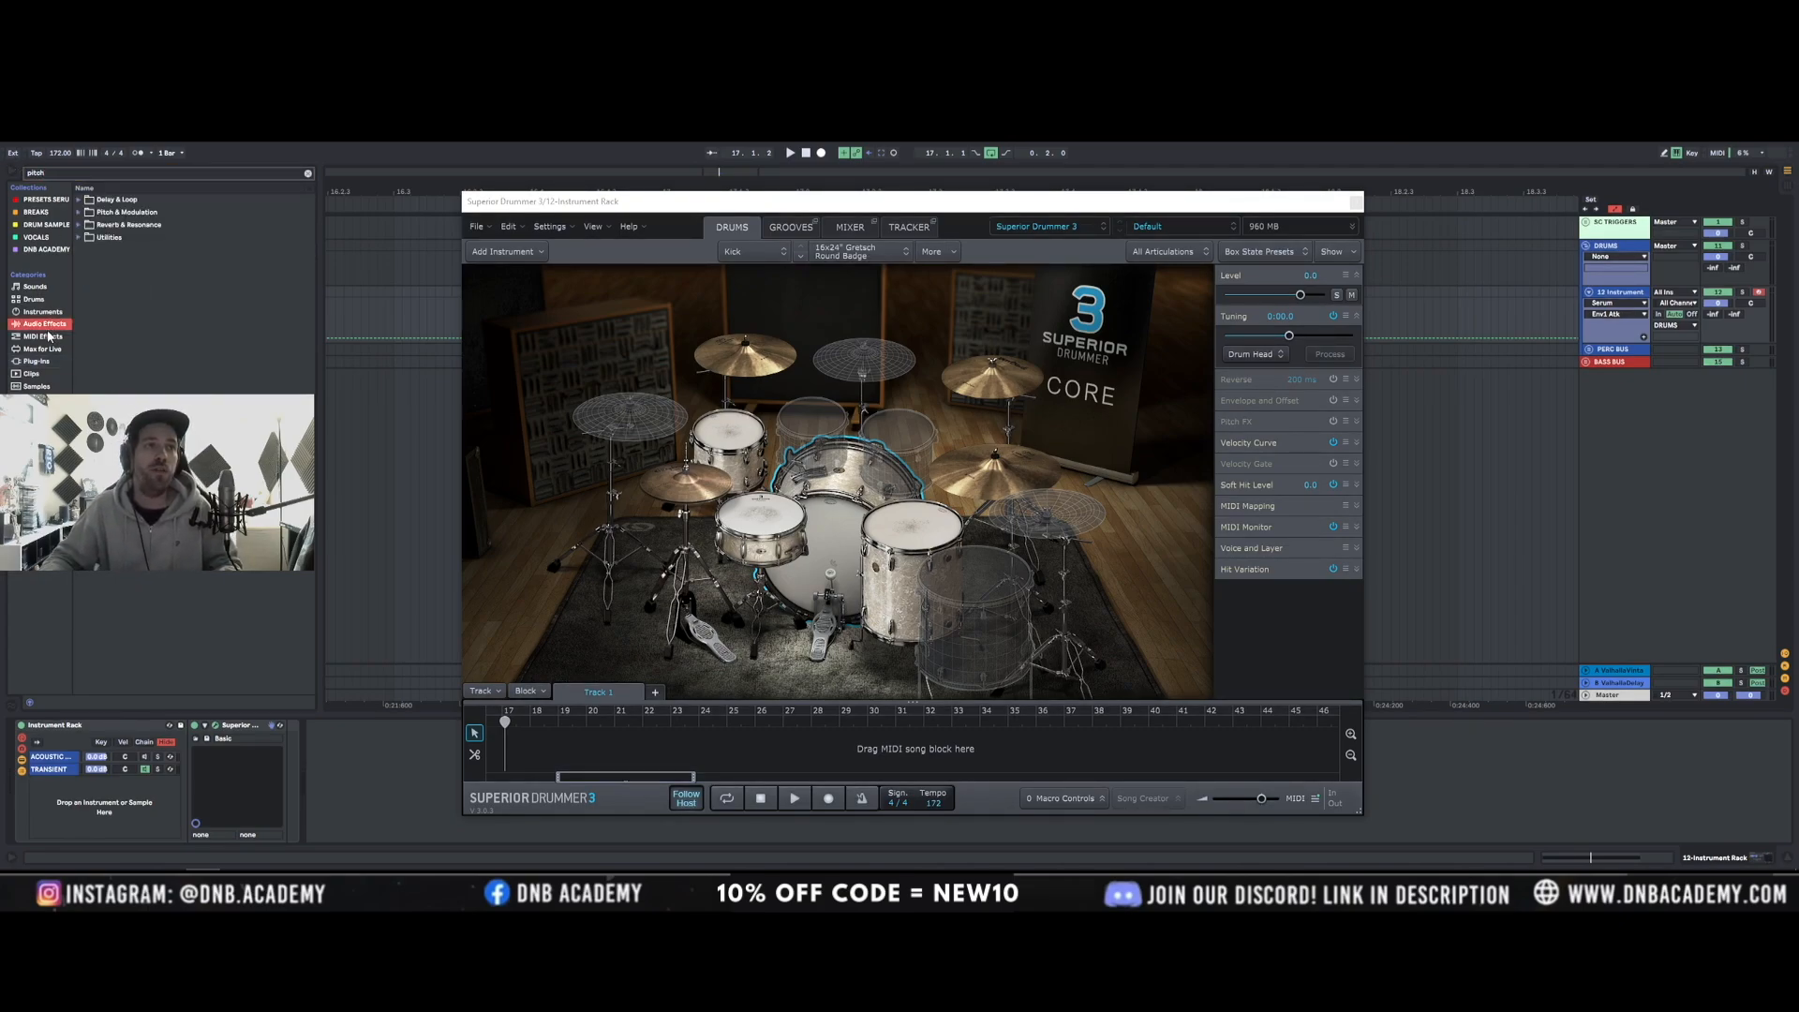
pyautogui.click(78, 214)
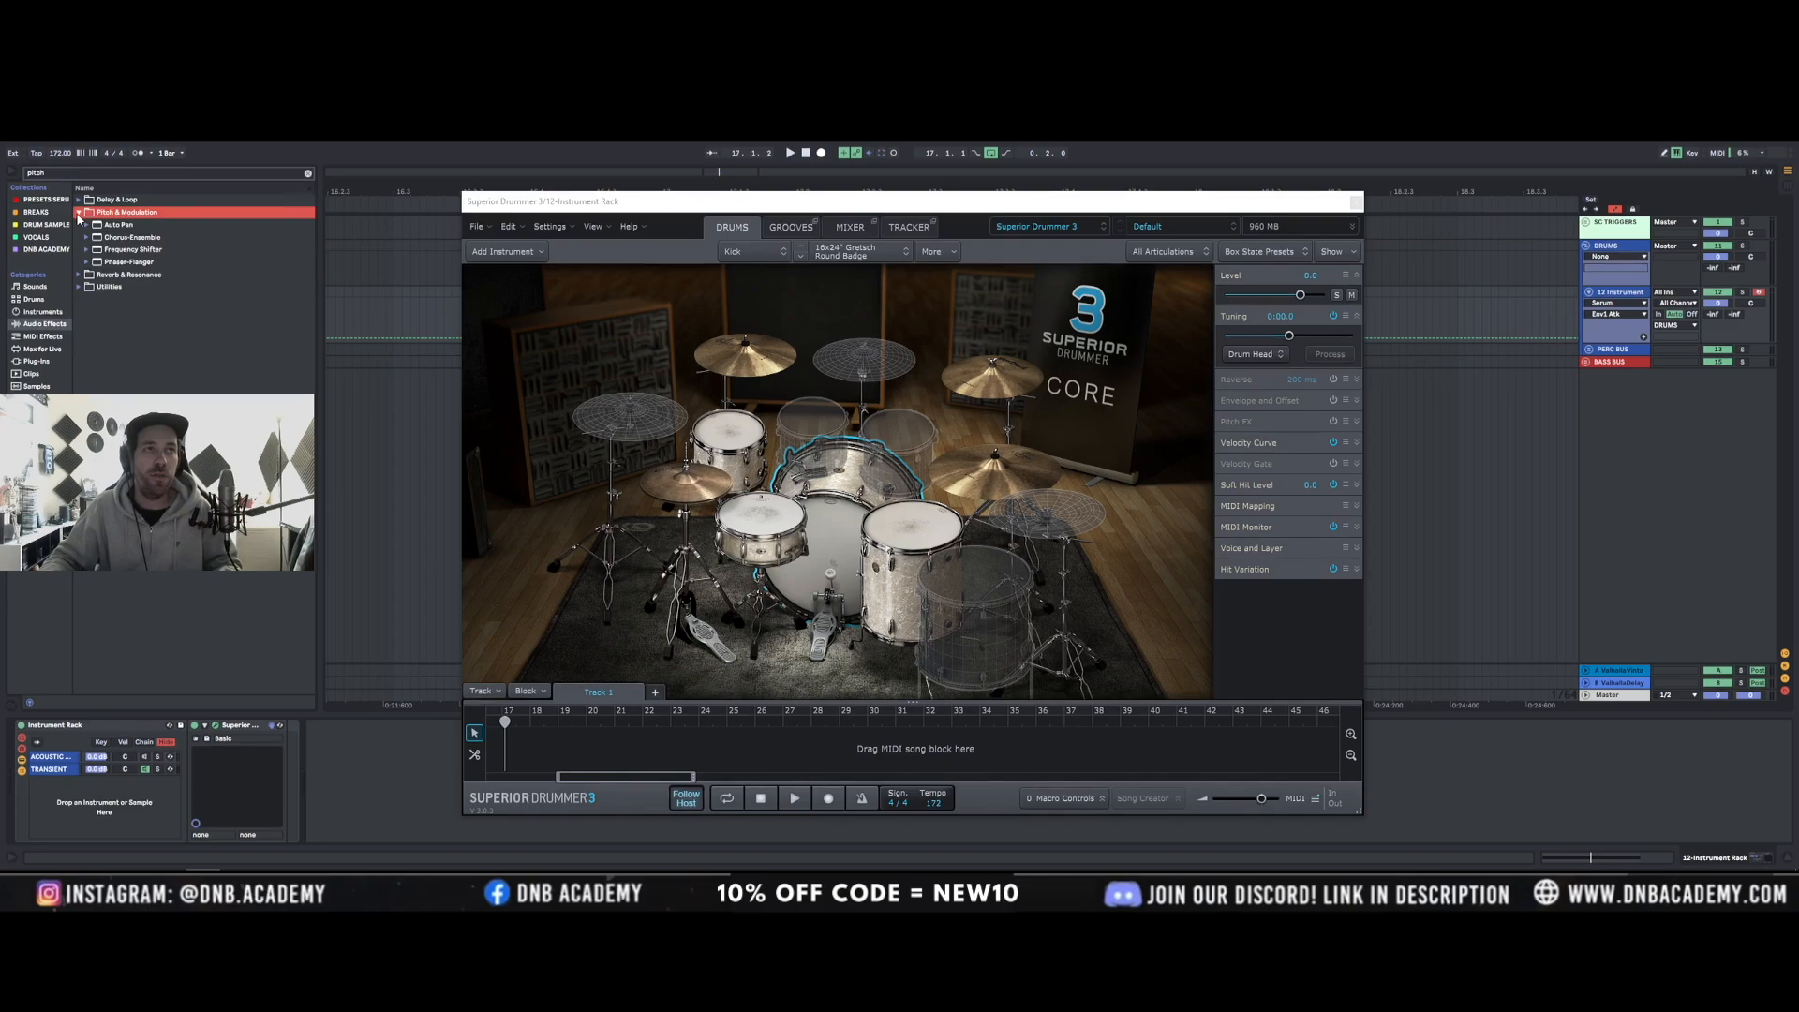
pyautogui.click(78, 214)
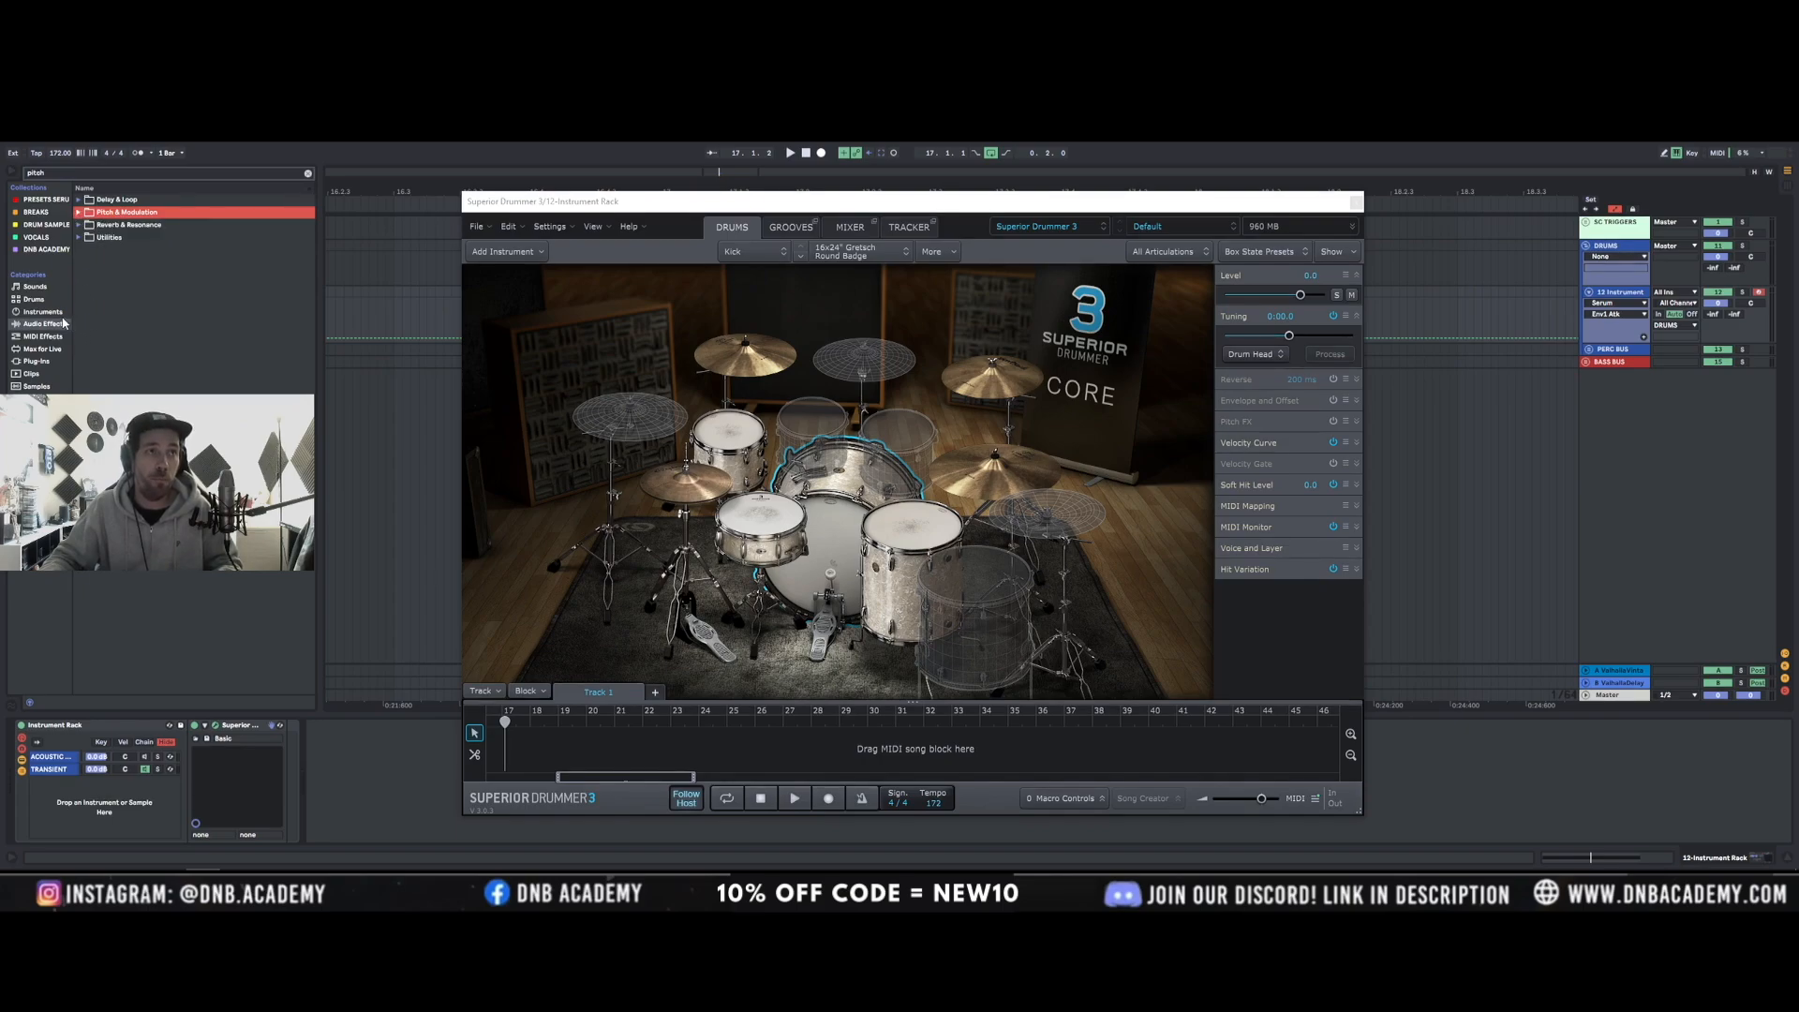
pyautogui.click(47, 336)
pyautogui.click(80, 201)
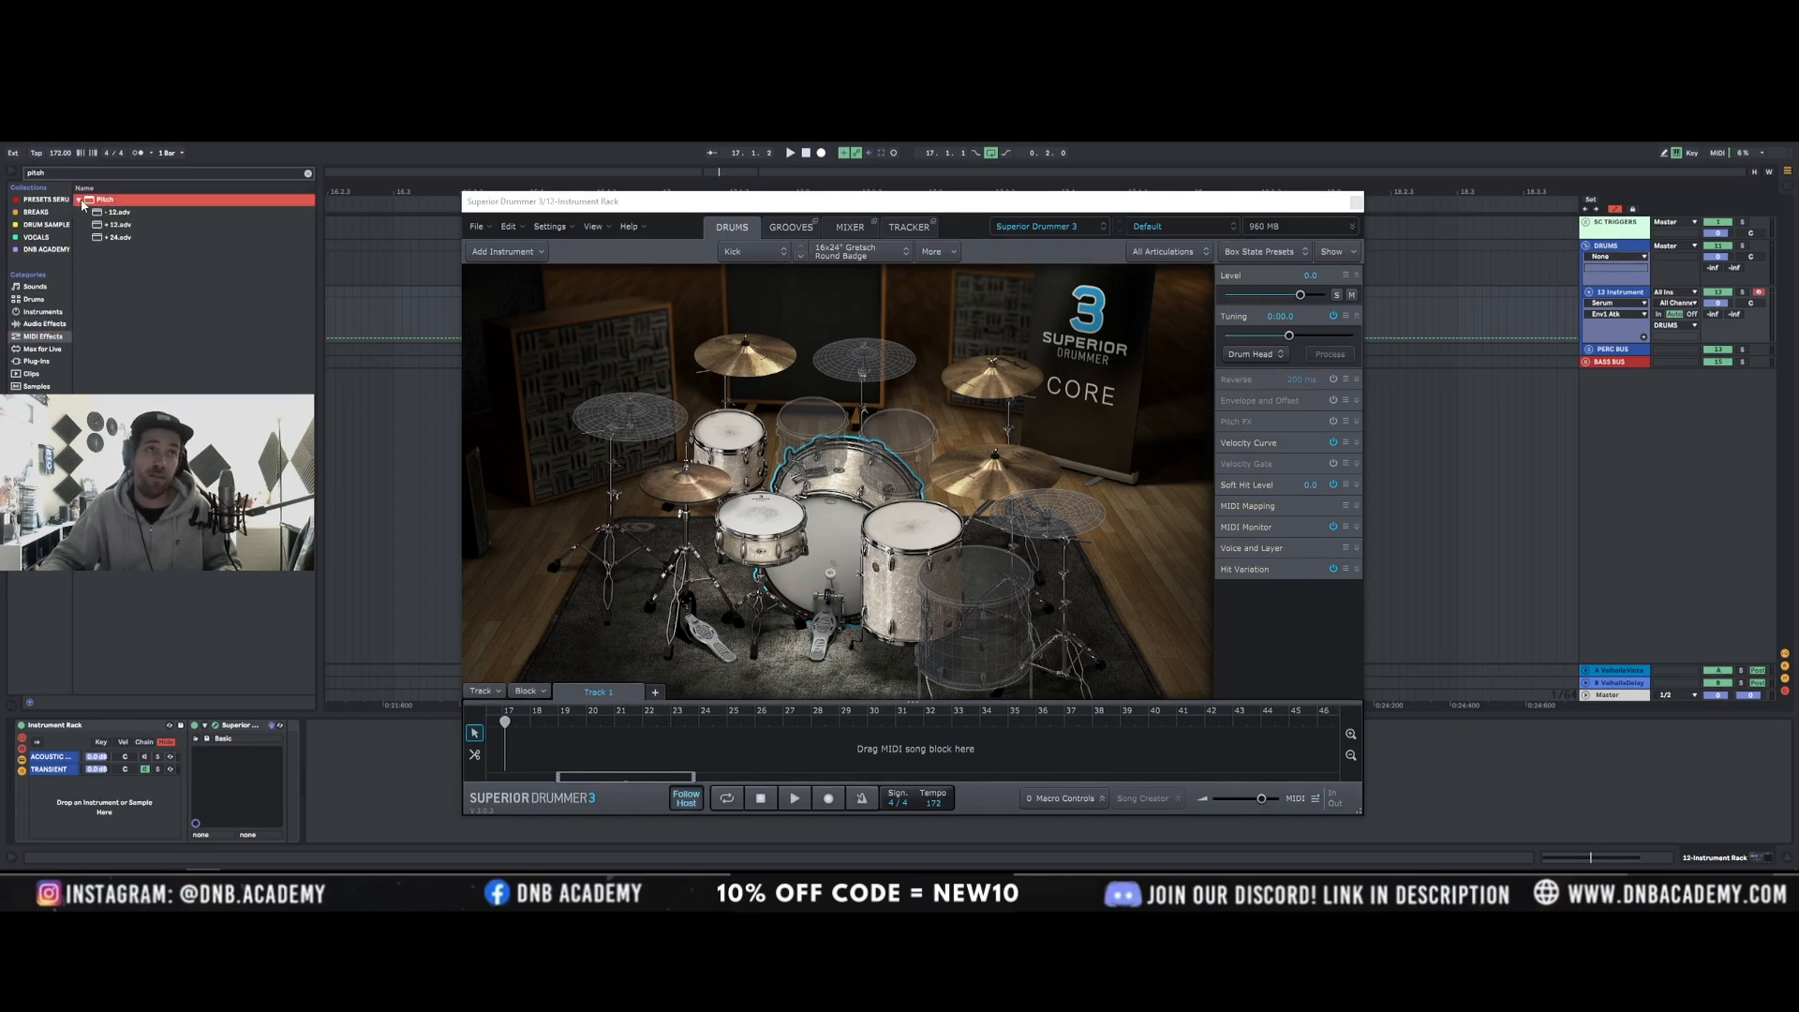
pyautogui.click(80, 201)
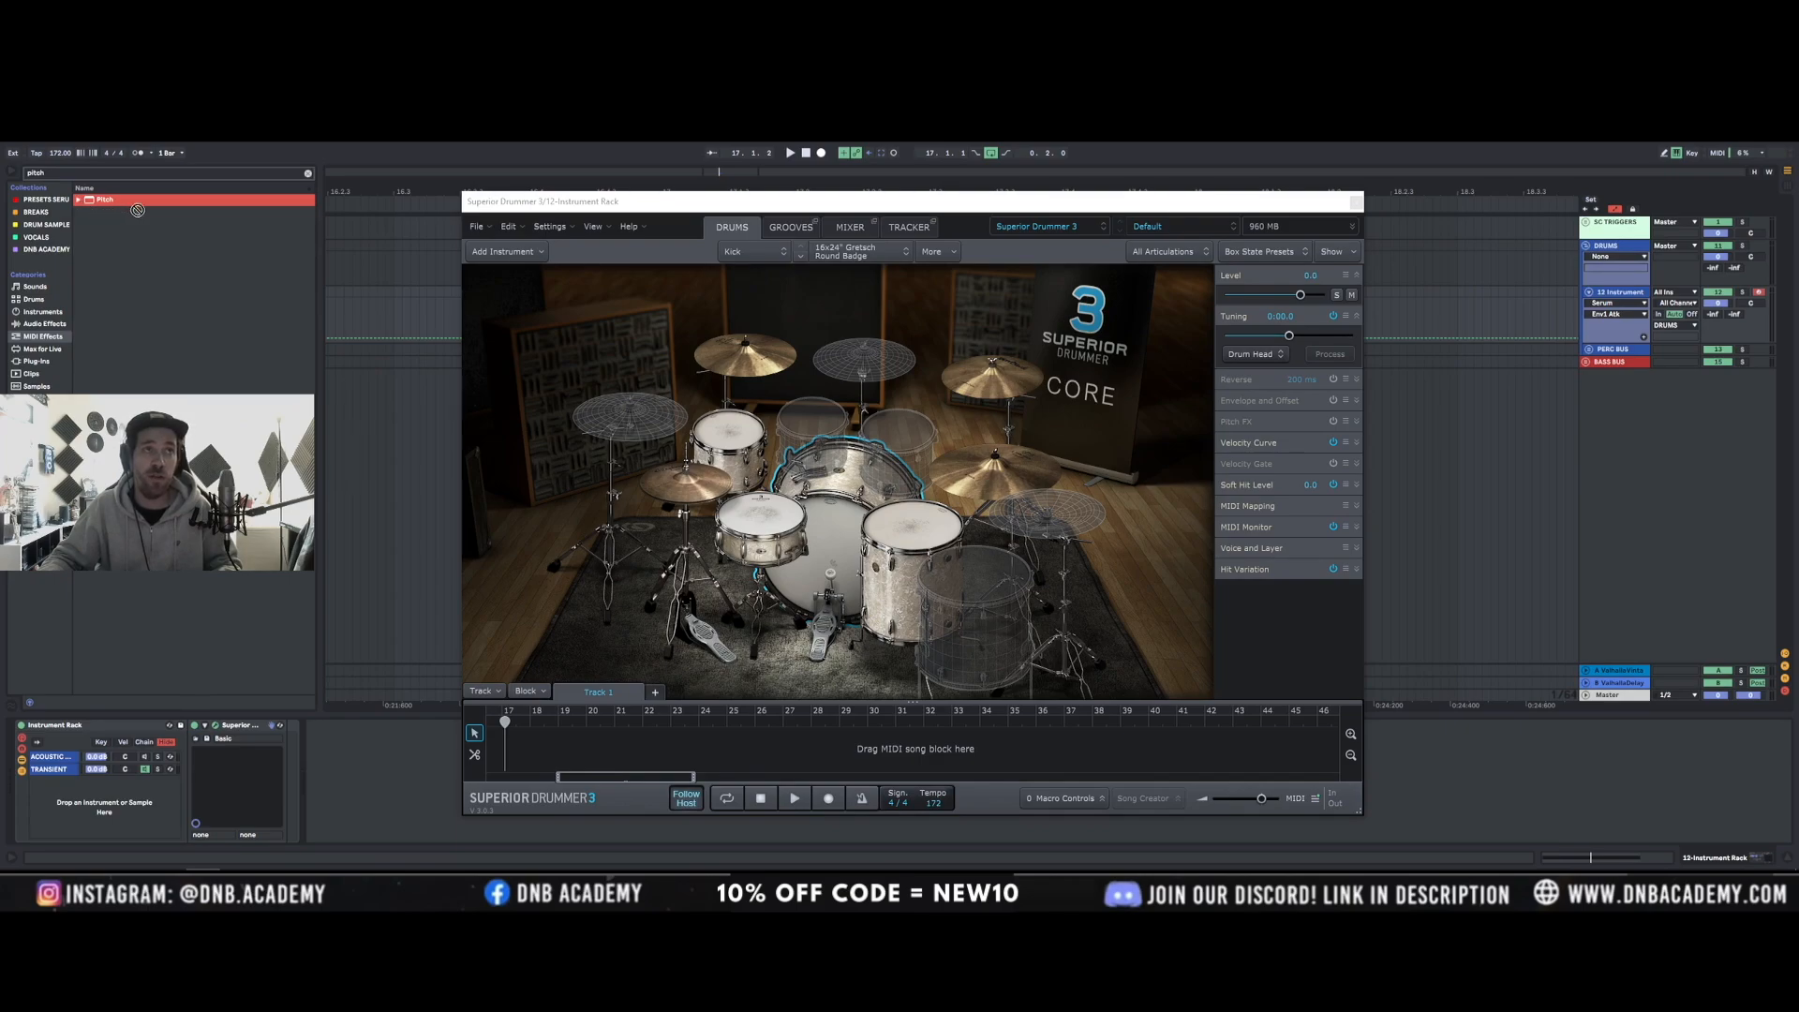
pyautogui.moveTo(137, 210); pyautogui.dragTo(283, 745)
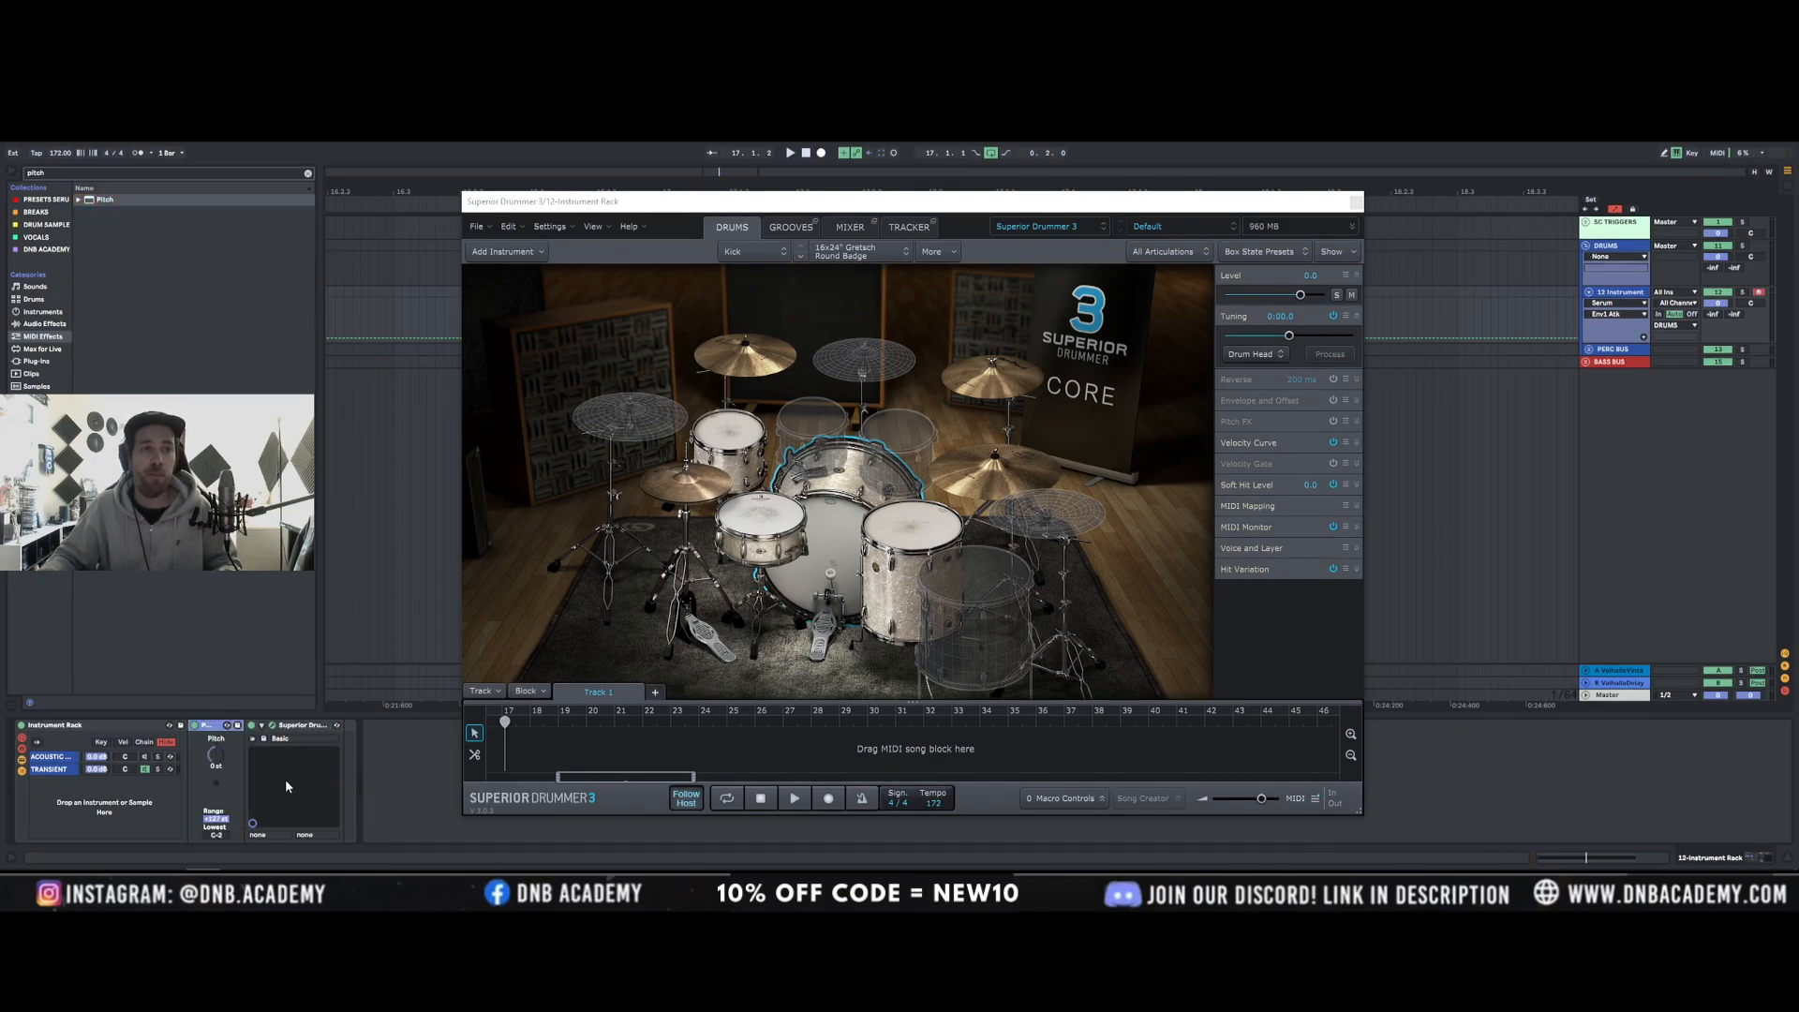
# With the loop playing, lower the Pitch effect on the acoustic chain to -25 st.
pyautogui.click(220, 759)
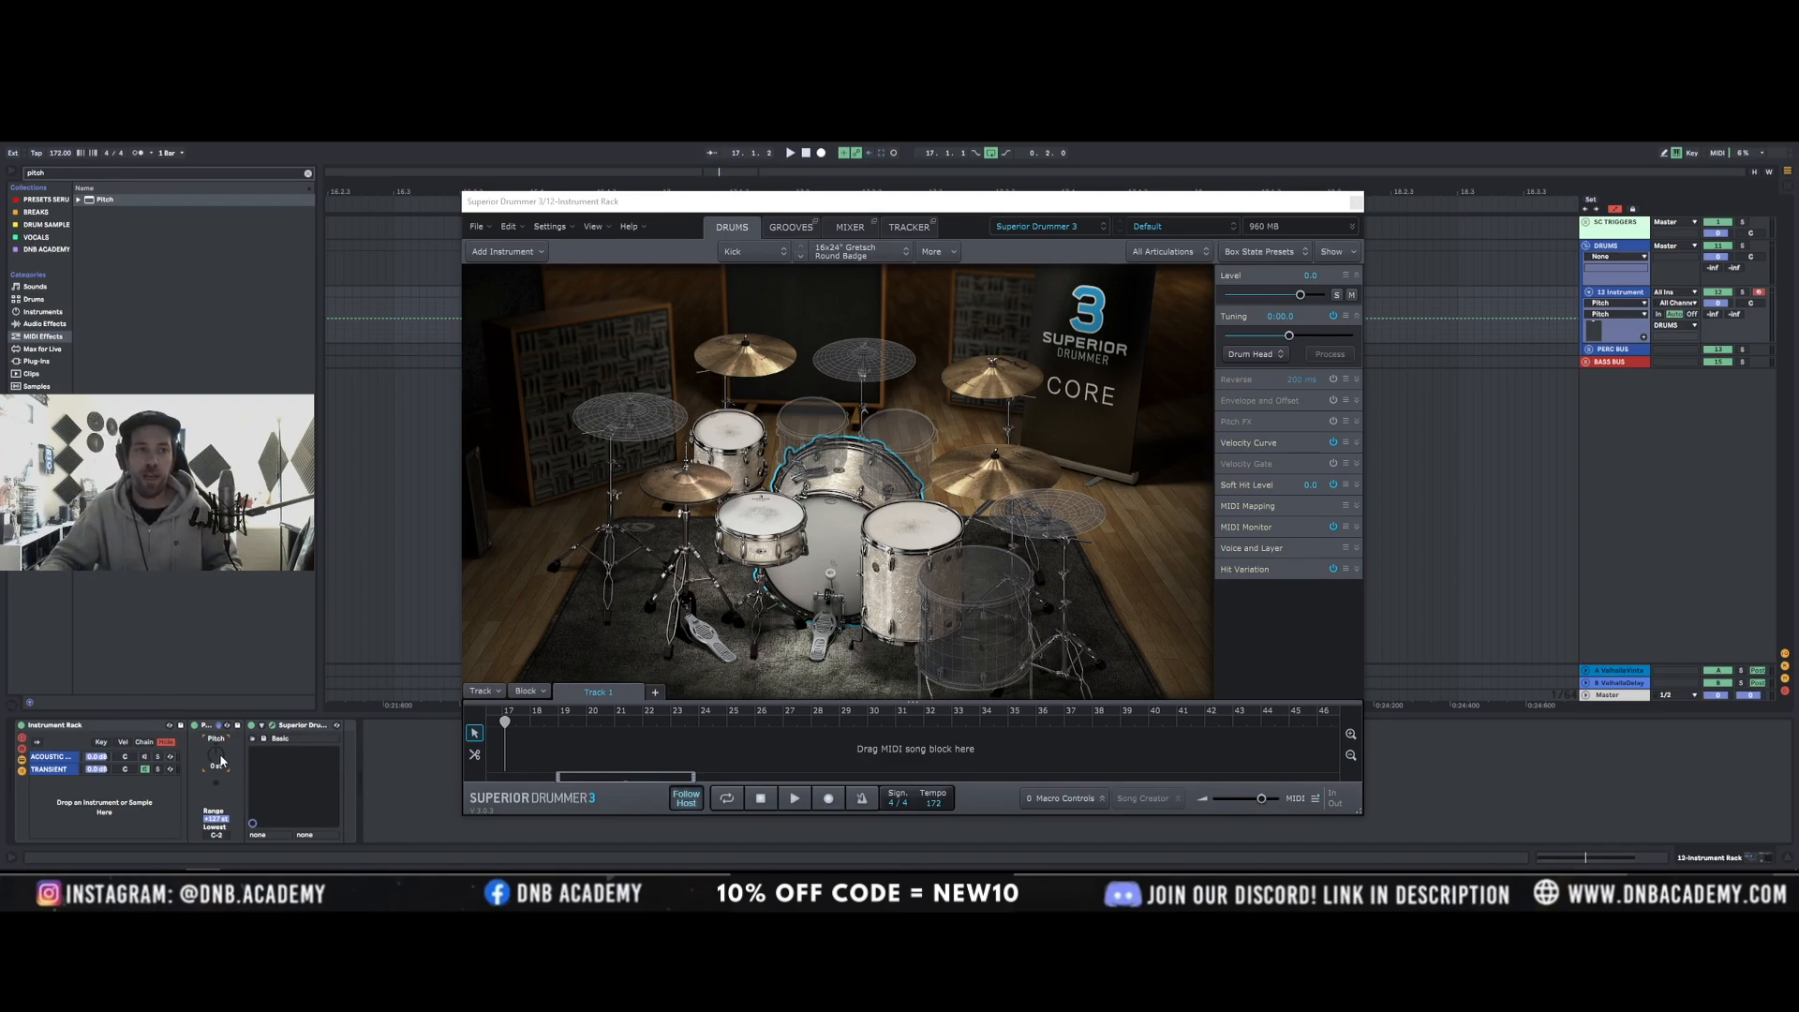
pyautogui.press('space')
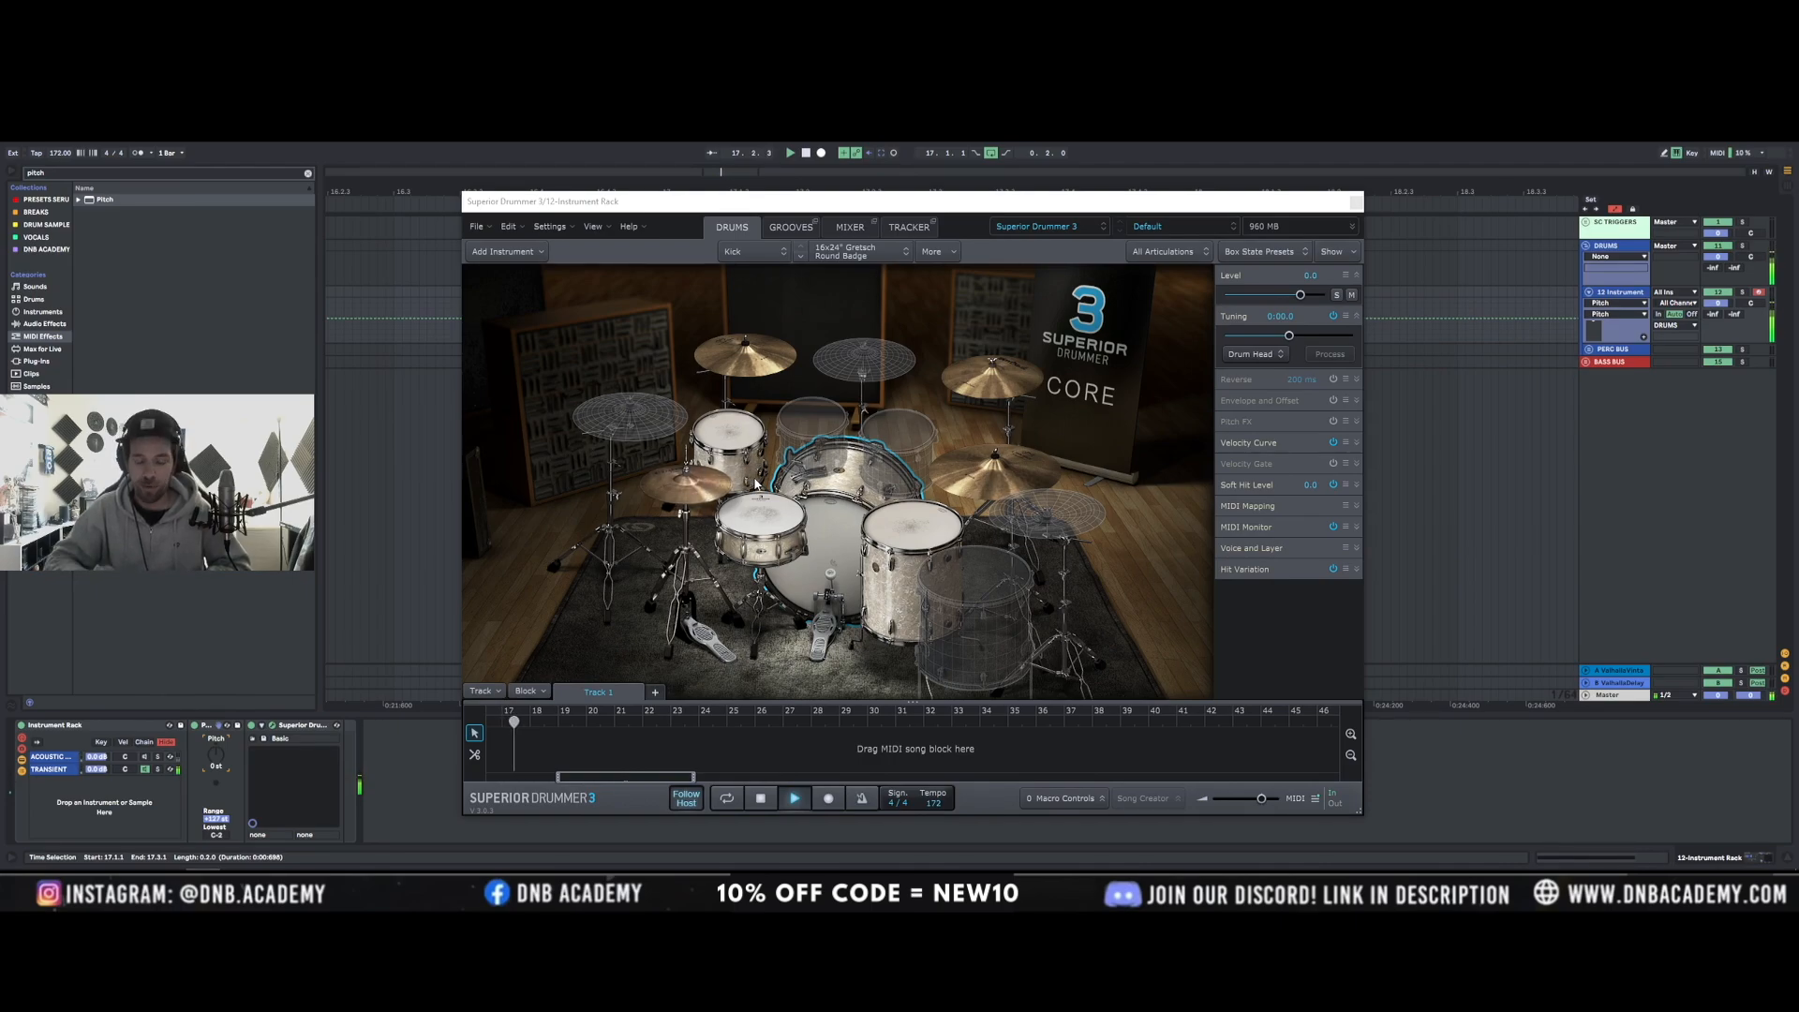
pyautogui.click(685, 495)
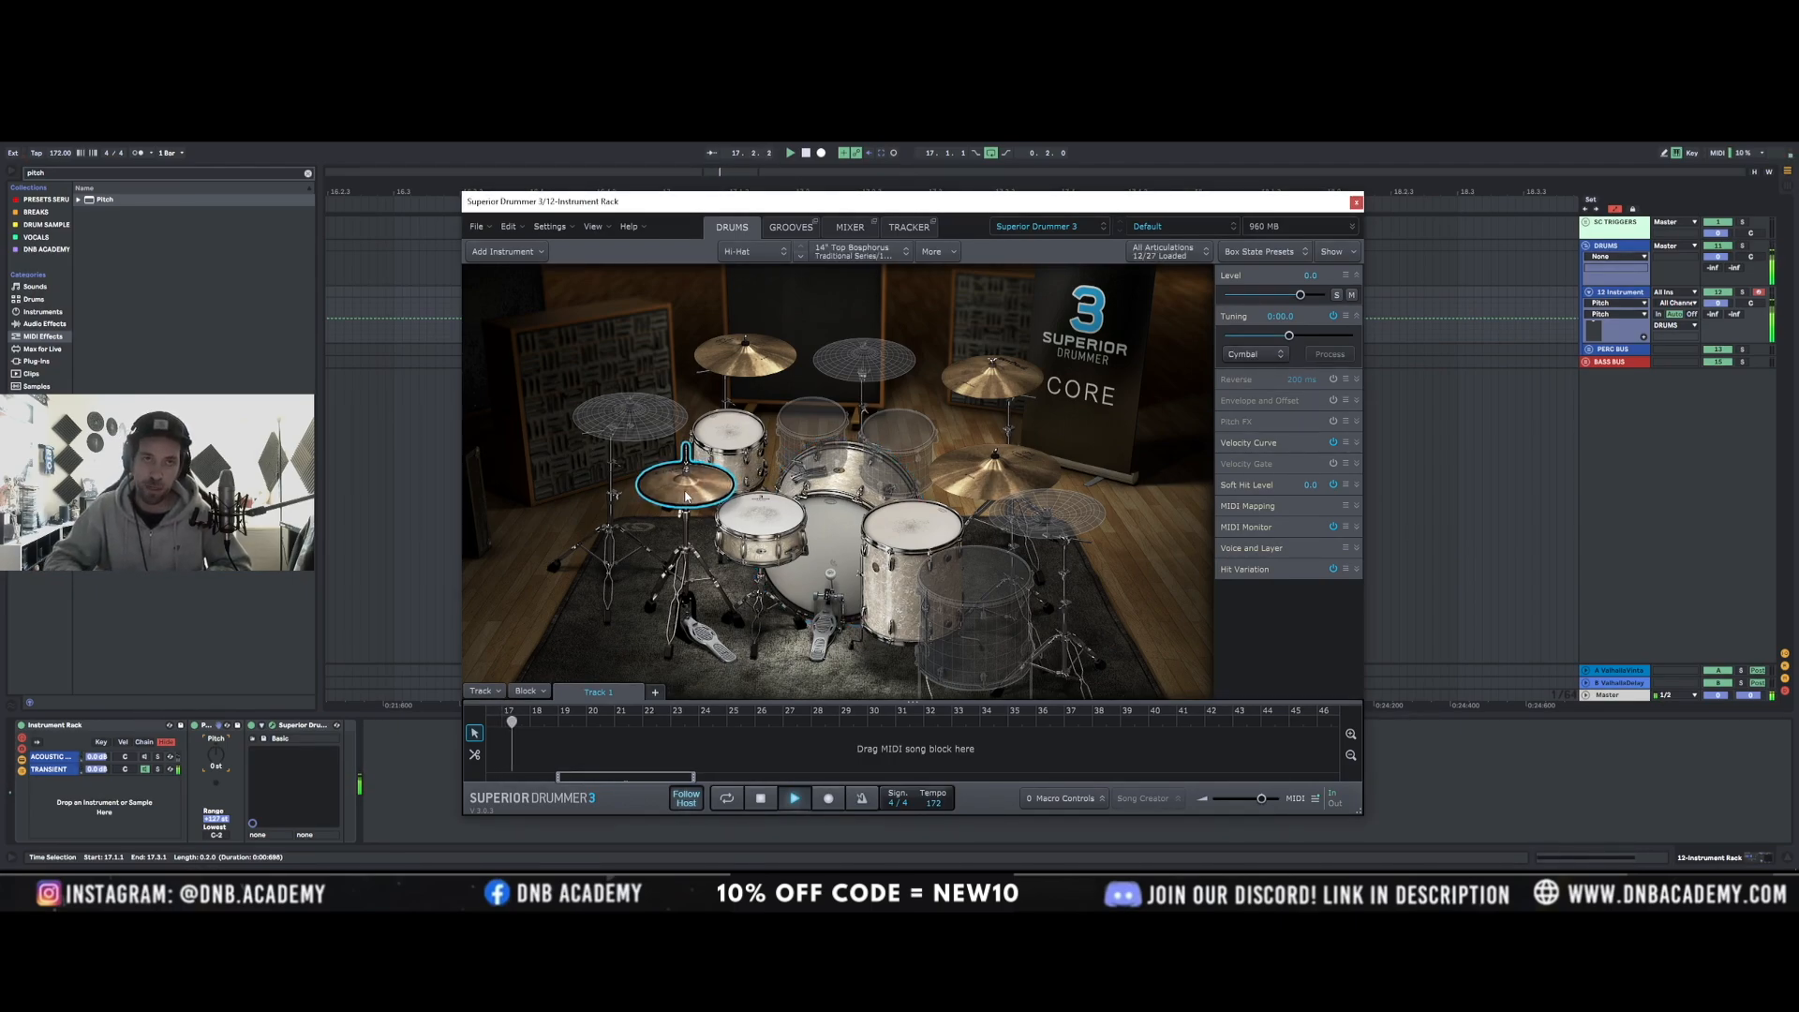
pyautogui.click(217, 754)
pyautogui.press('Down')
pyautogui.press('Down')
pyautogui.press('Down')
pyautogui.press('Down')
pyautogui.press('Down')
pyautogui.press('Down')
pyautogui.press('Down')
pyautogui.press('Down')
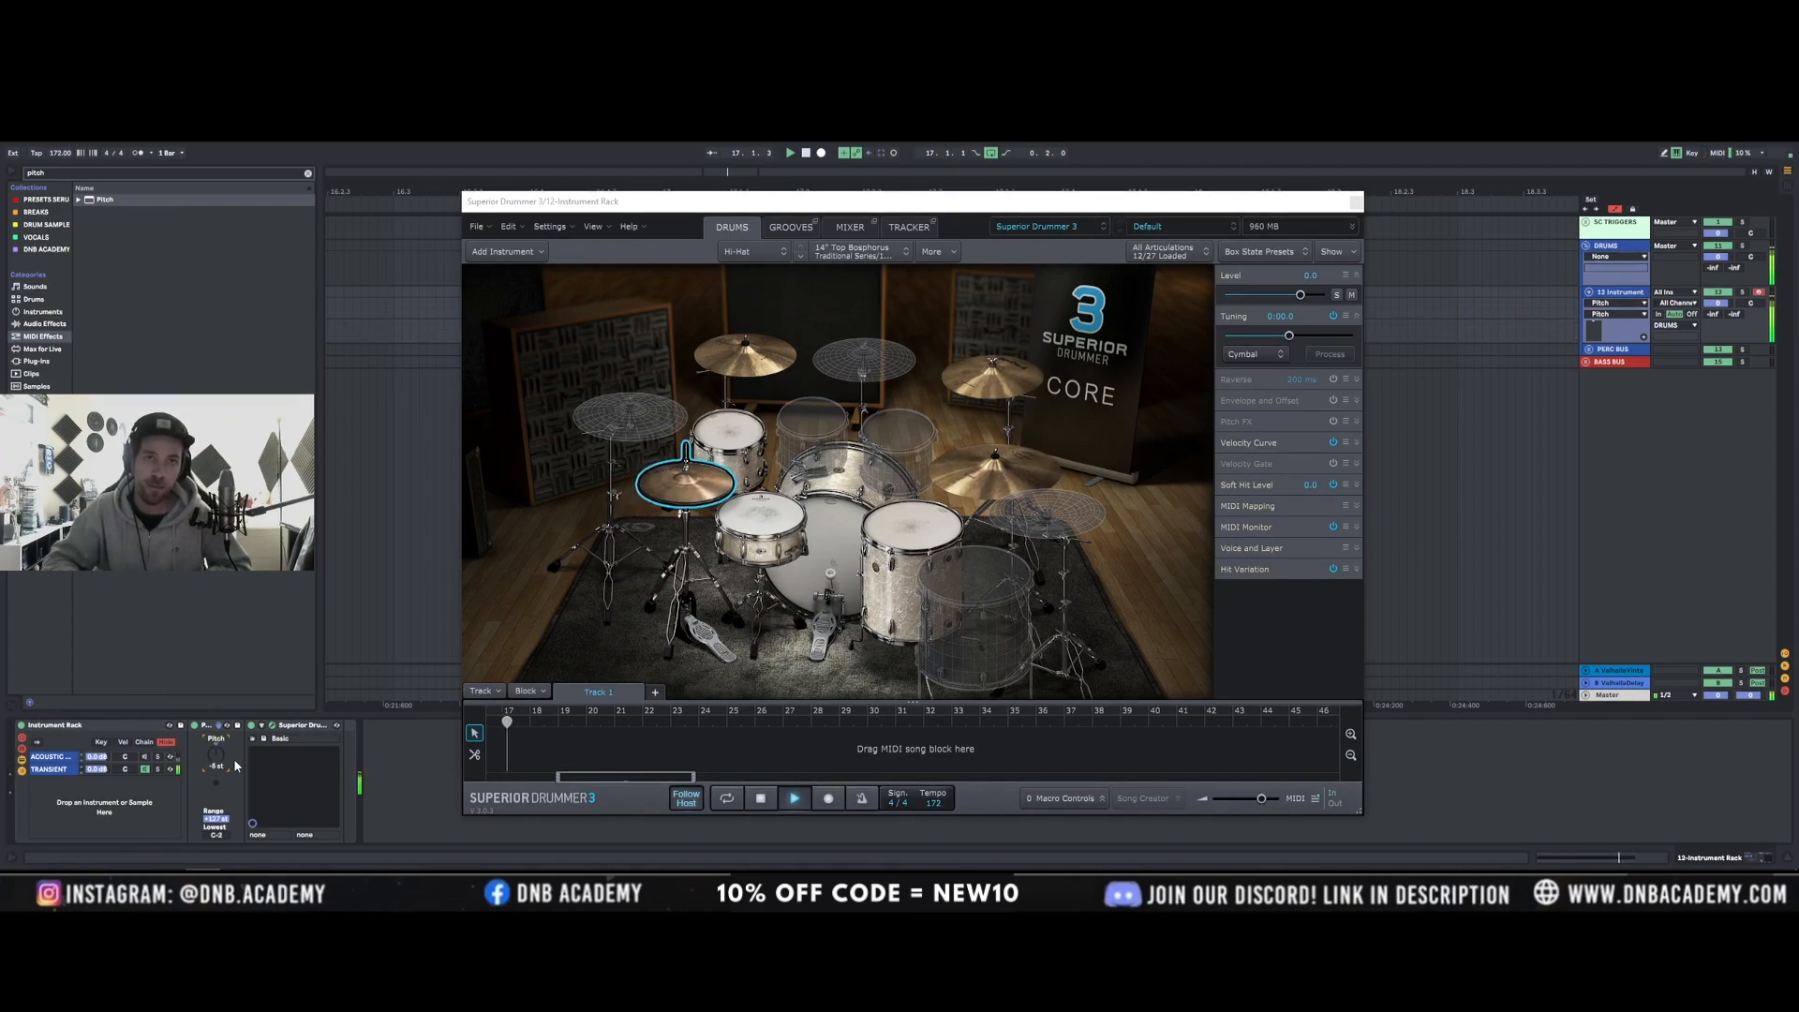
pyautogui.press('Down')
pyautogui.press('Down')
pyautogui.press('Down')
pyautogui.press('Down')
pyautogui.press('Down')
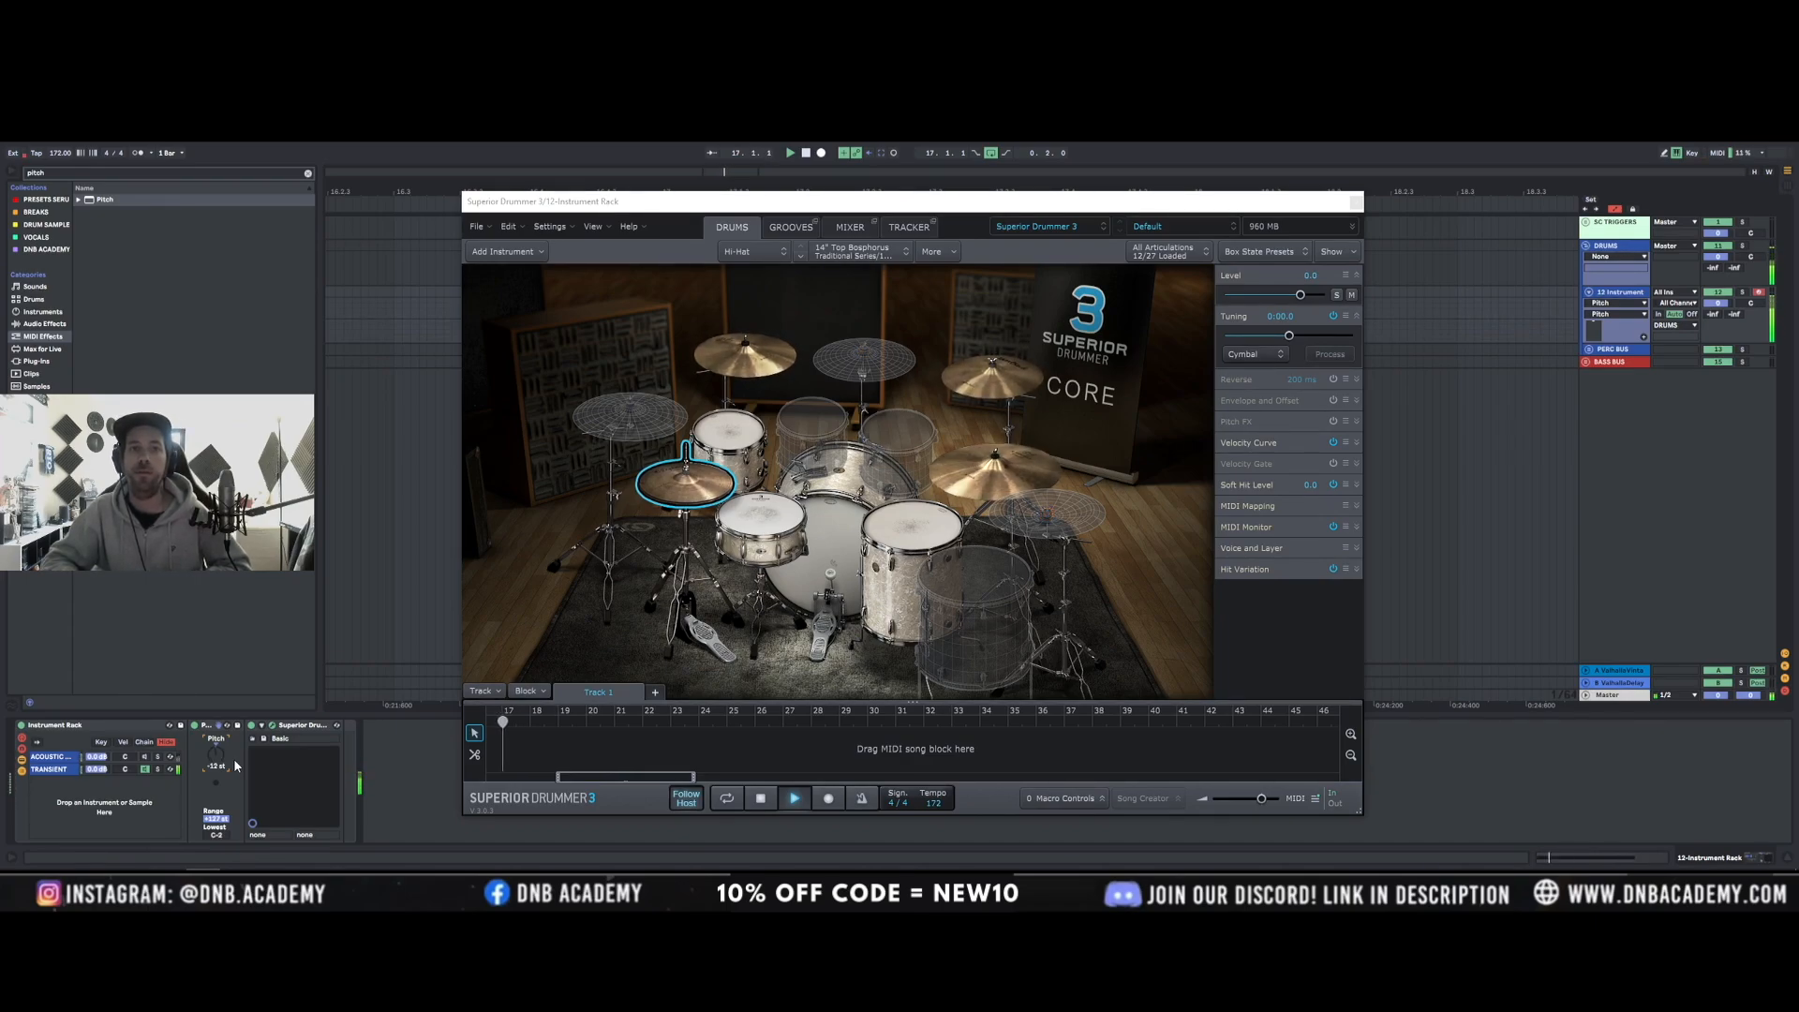
pyautogui.press('Down')
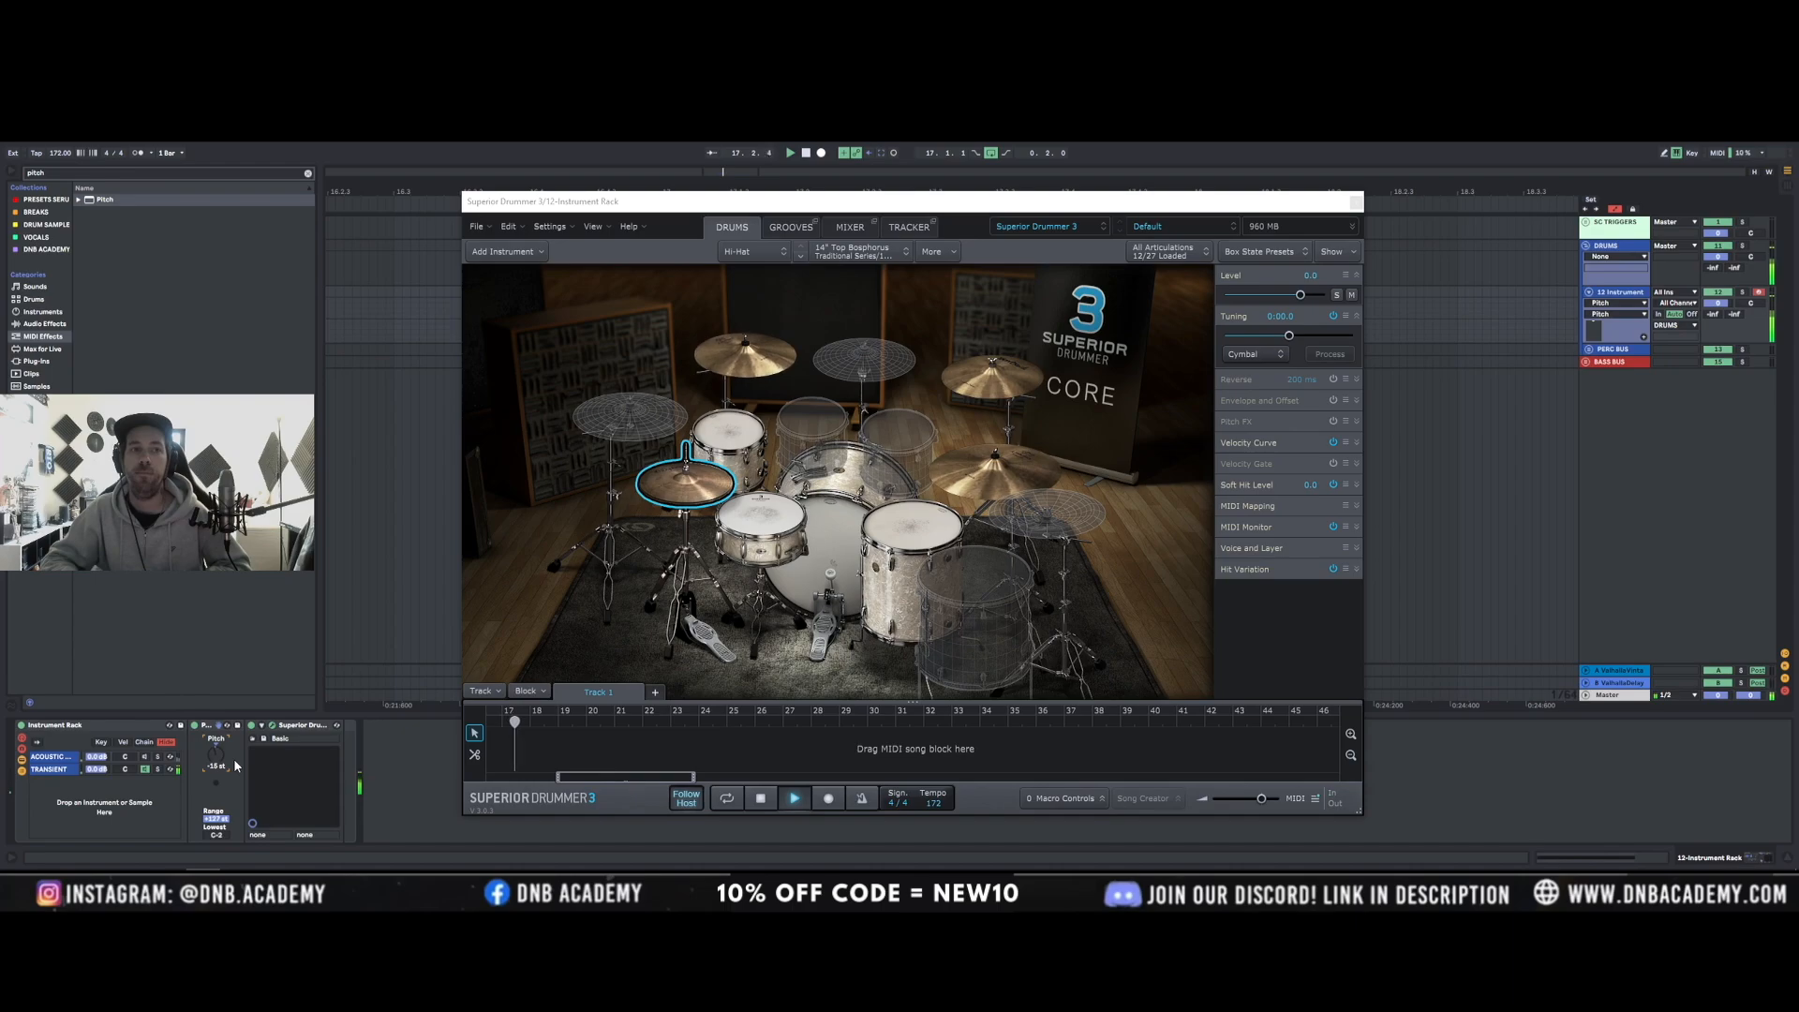
pyautogui.press('Down')
pyautogui.press('Down')
pyautogui.press('Down')
pyautogui.press('Down')
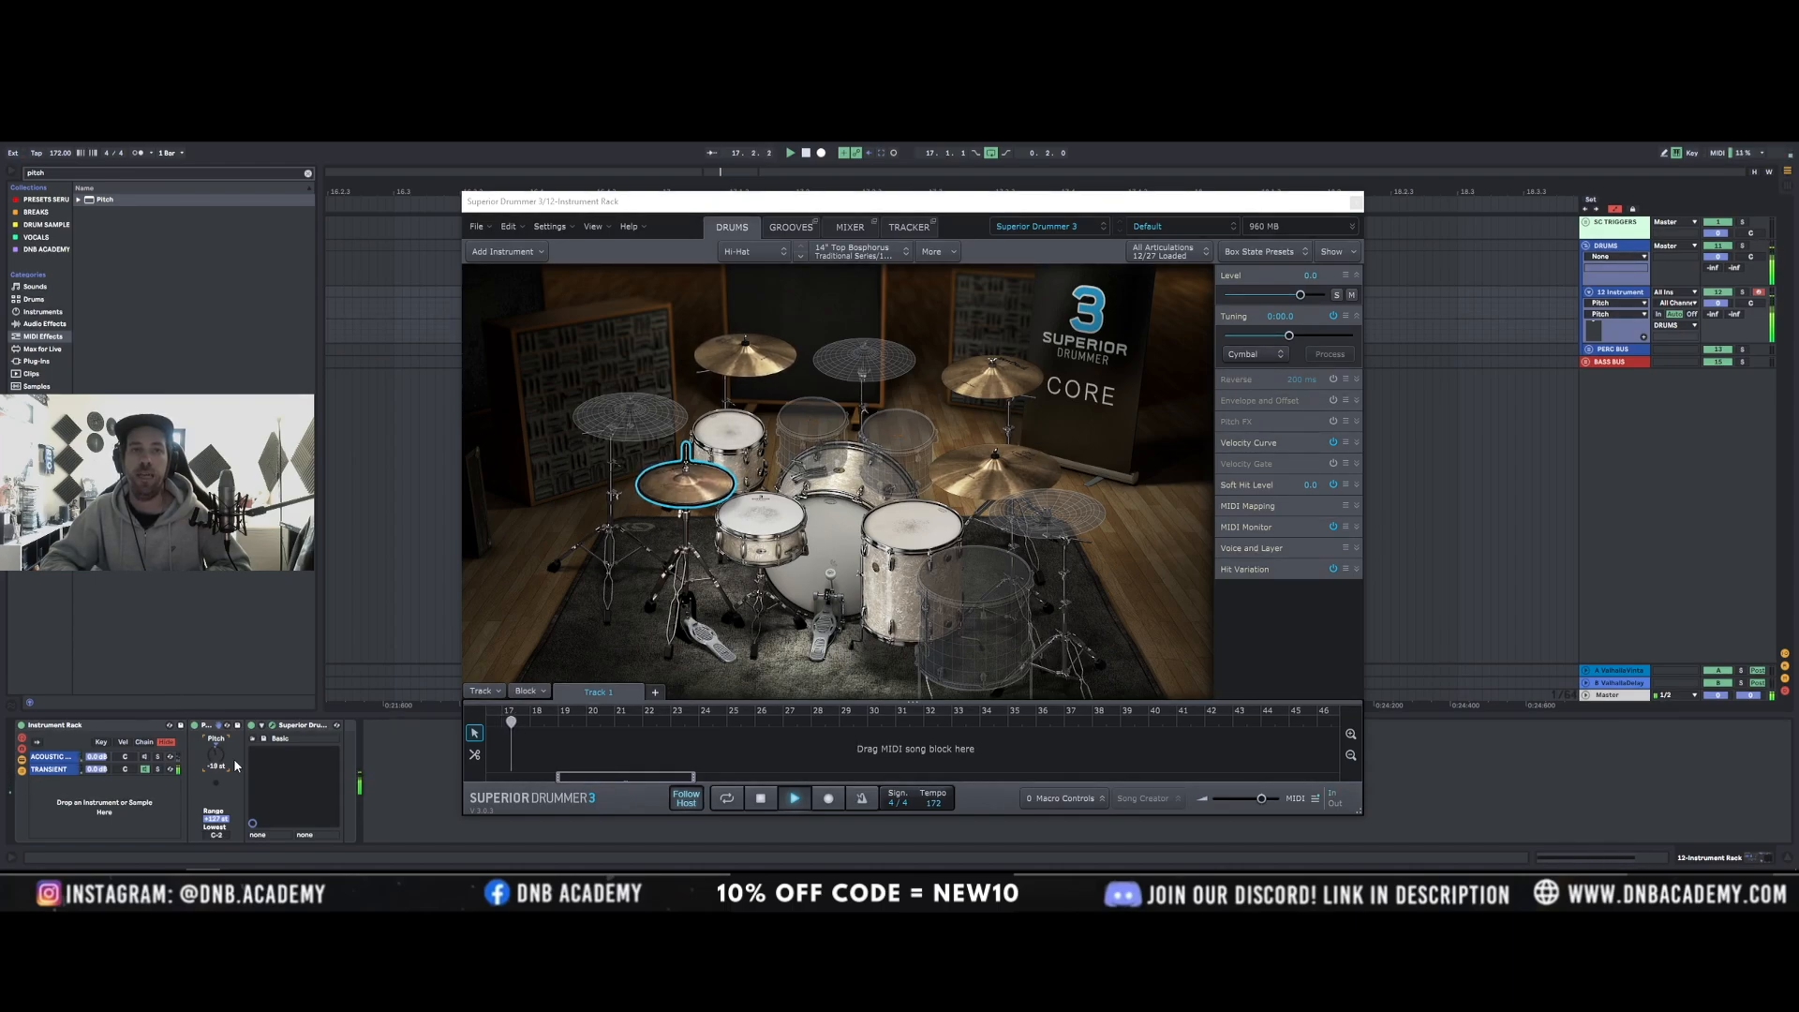
pyautogui.press('Down')
pyautogui.press('Down')
pyautogui.press('Down')
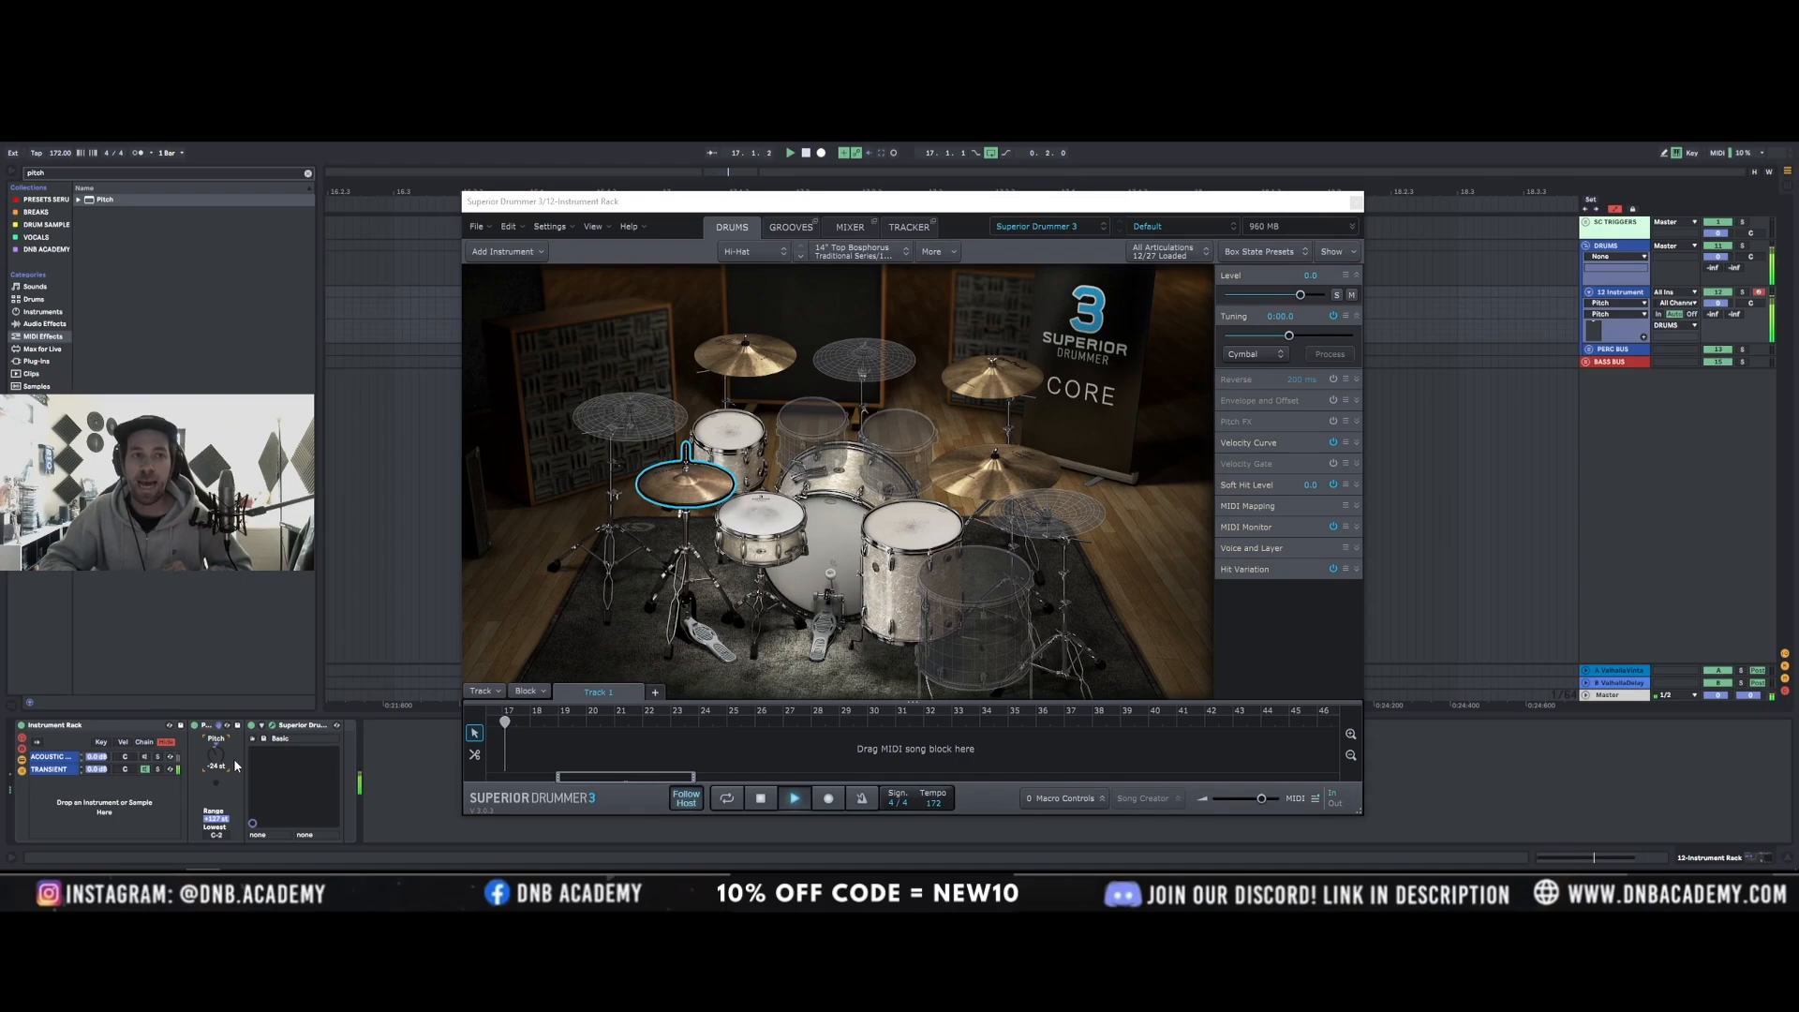
pyautogui.press('Down')
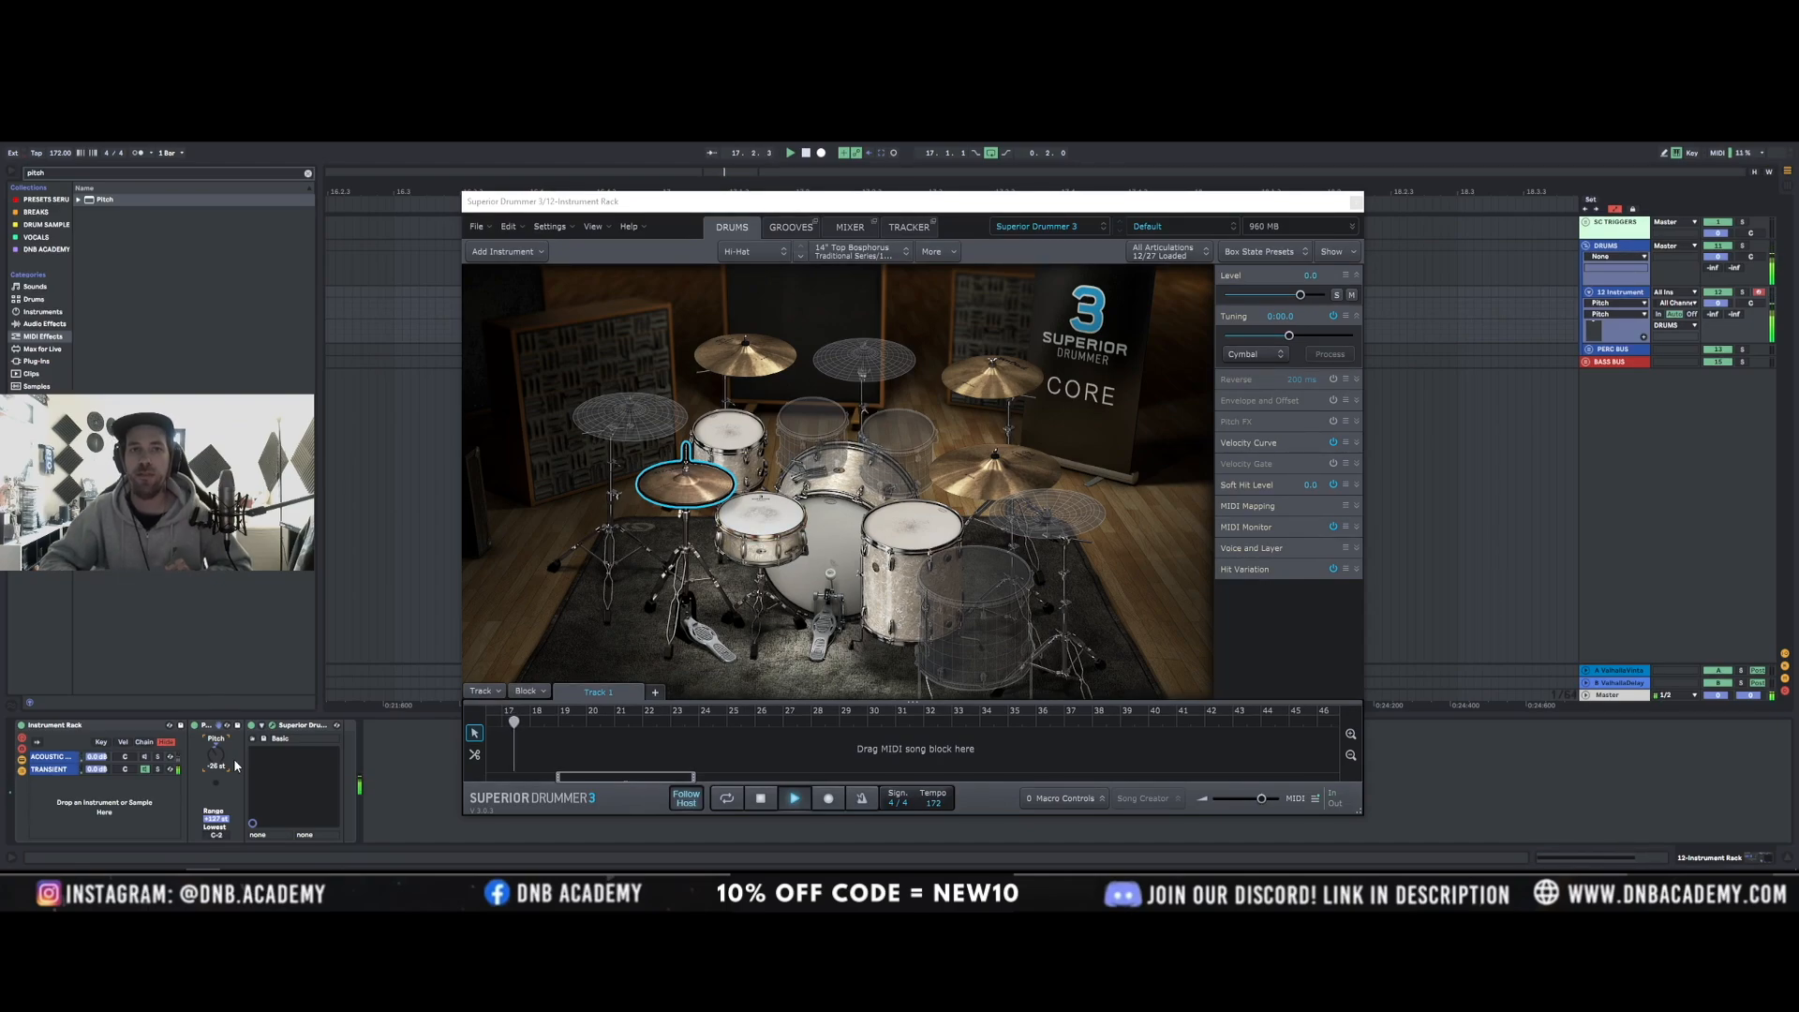
# Enable the acoustic chain with the transient chain muted, select the kit's snare drum, and stop playback.
pyautogui.click(144, 757)
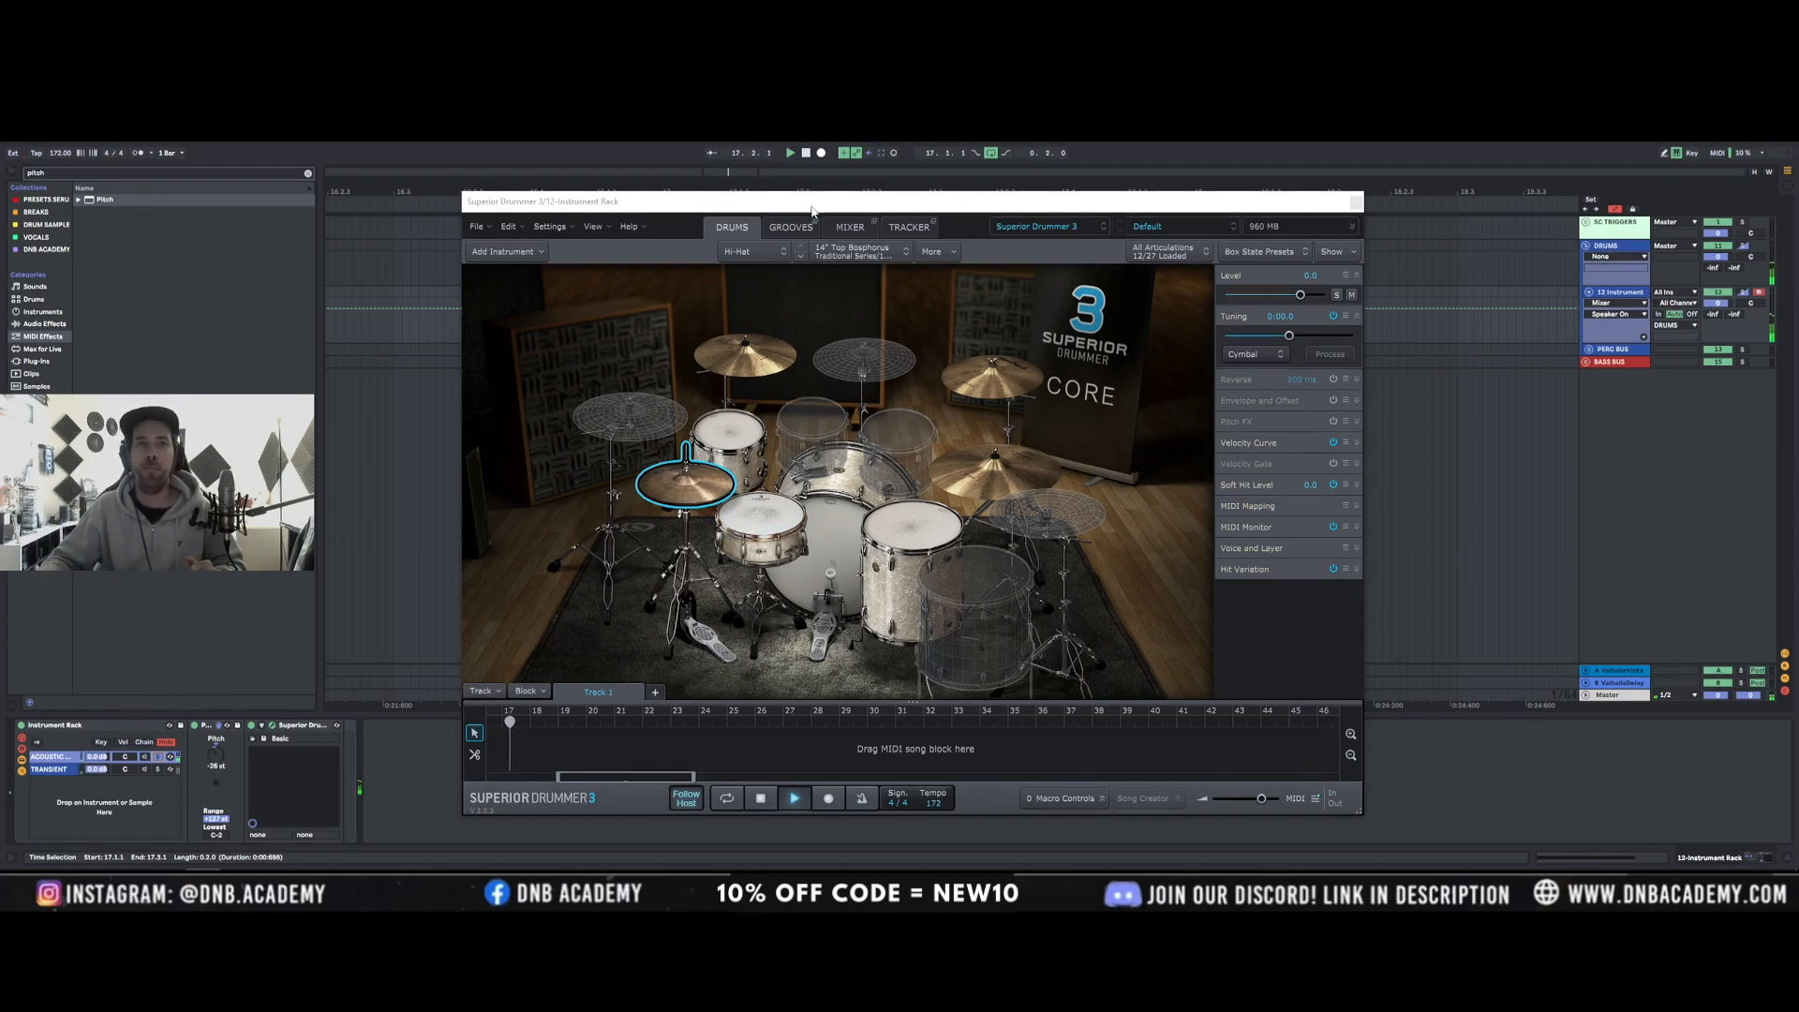
pyautogui.moveTo(812, 205); pyautogui.dragTo(813, 200)
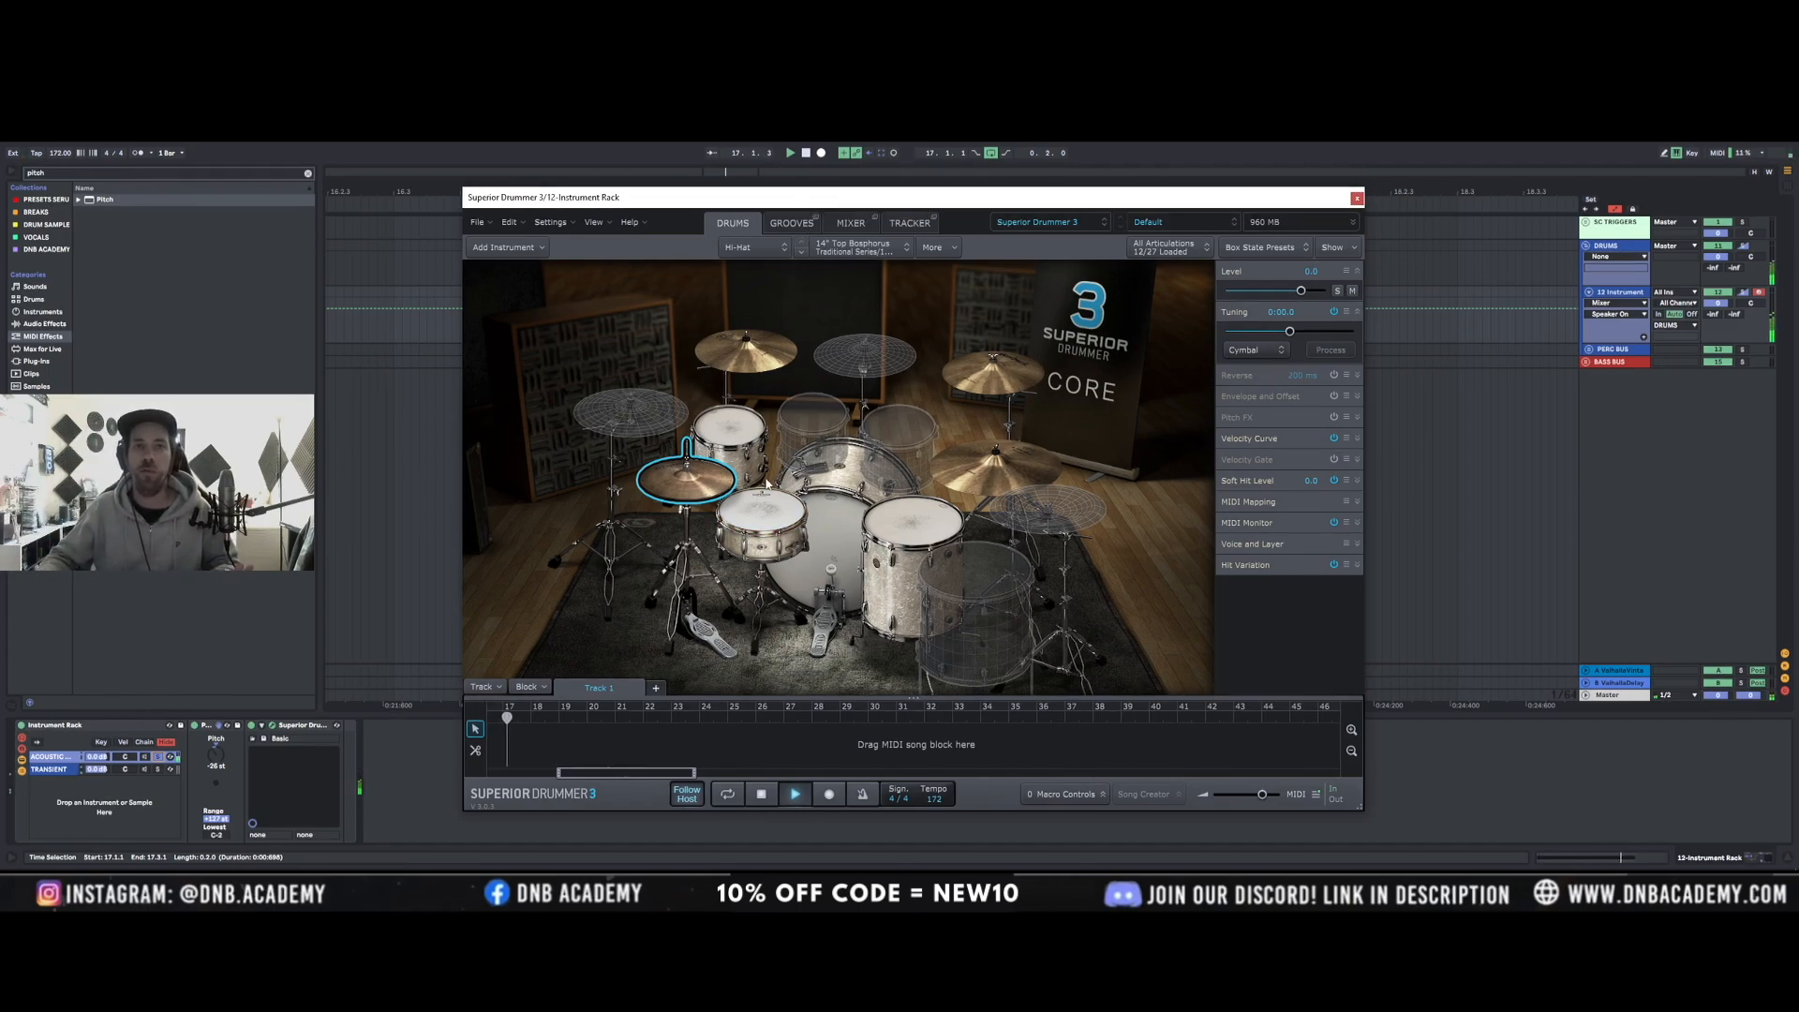
pyautogui.rightClick(757, 514)
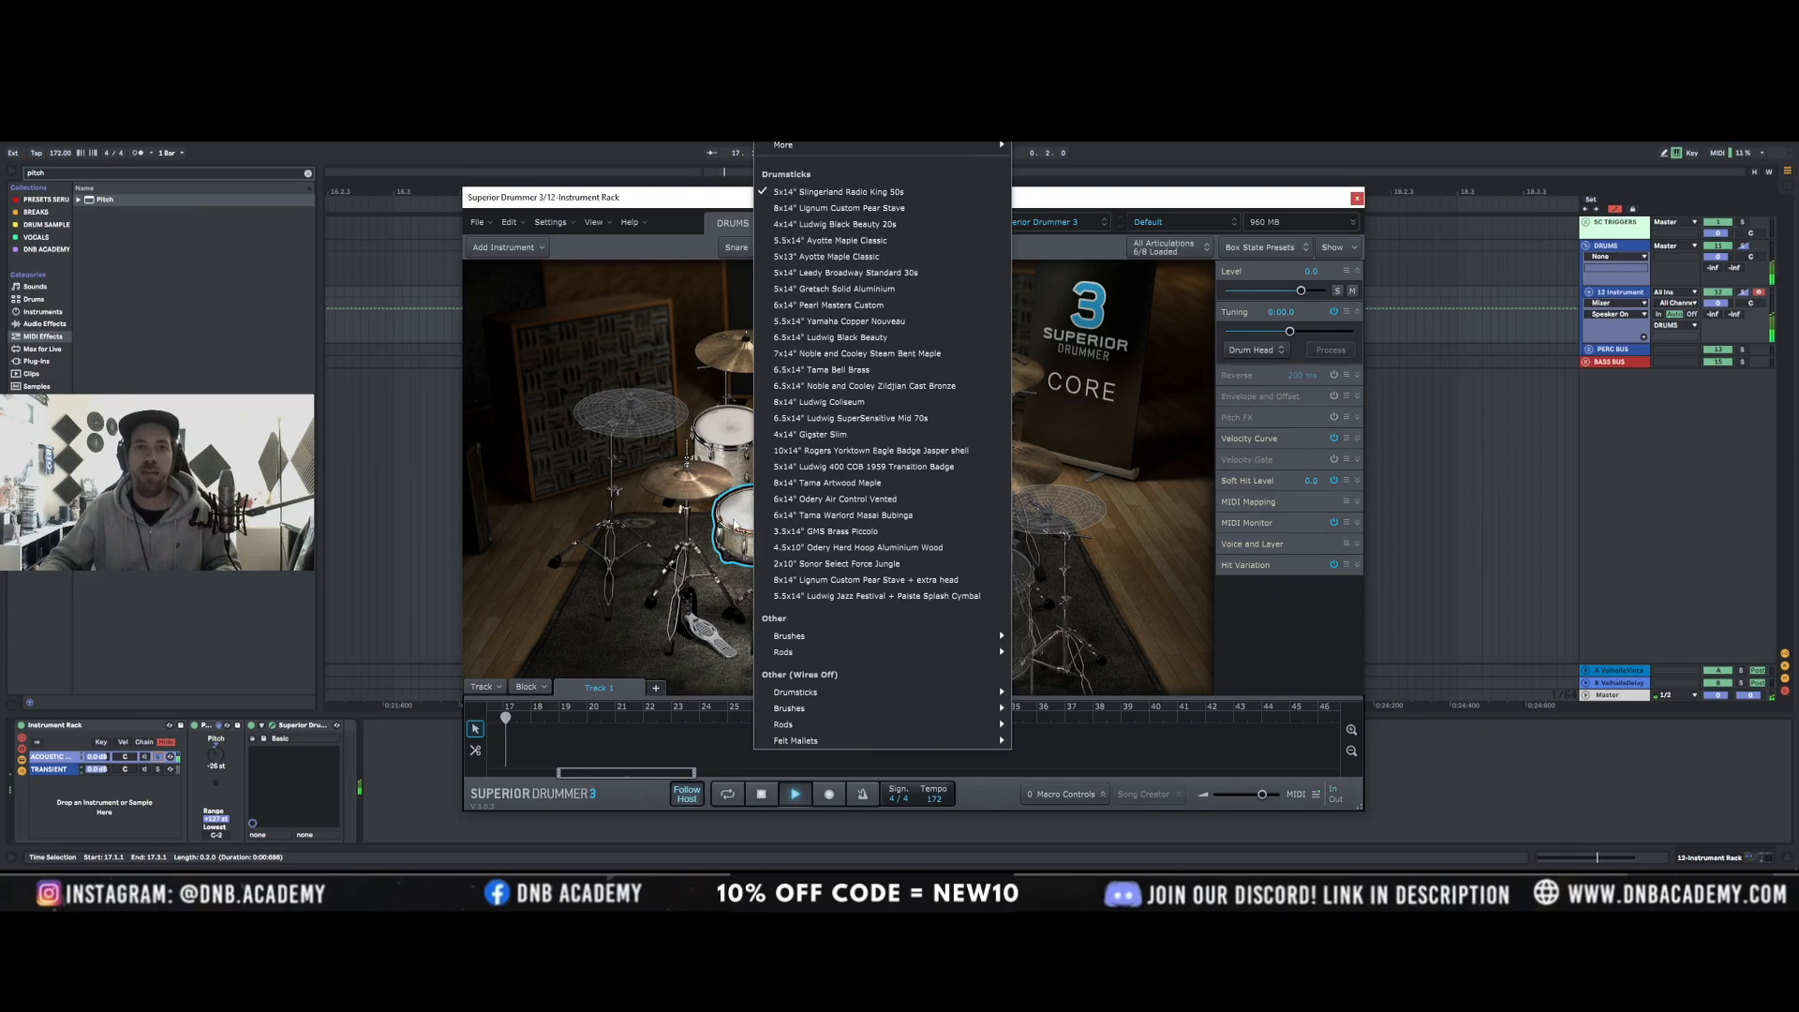
pyautogui.click(735, 543)
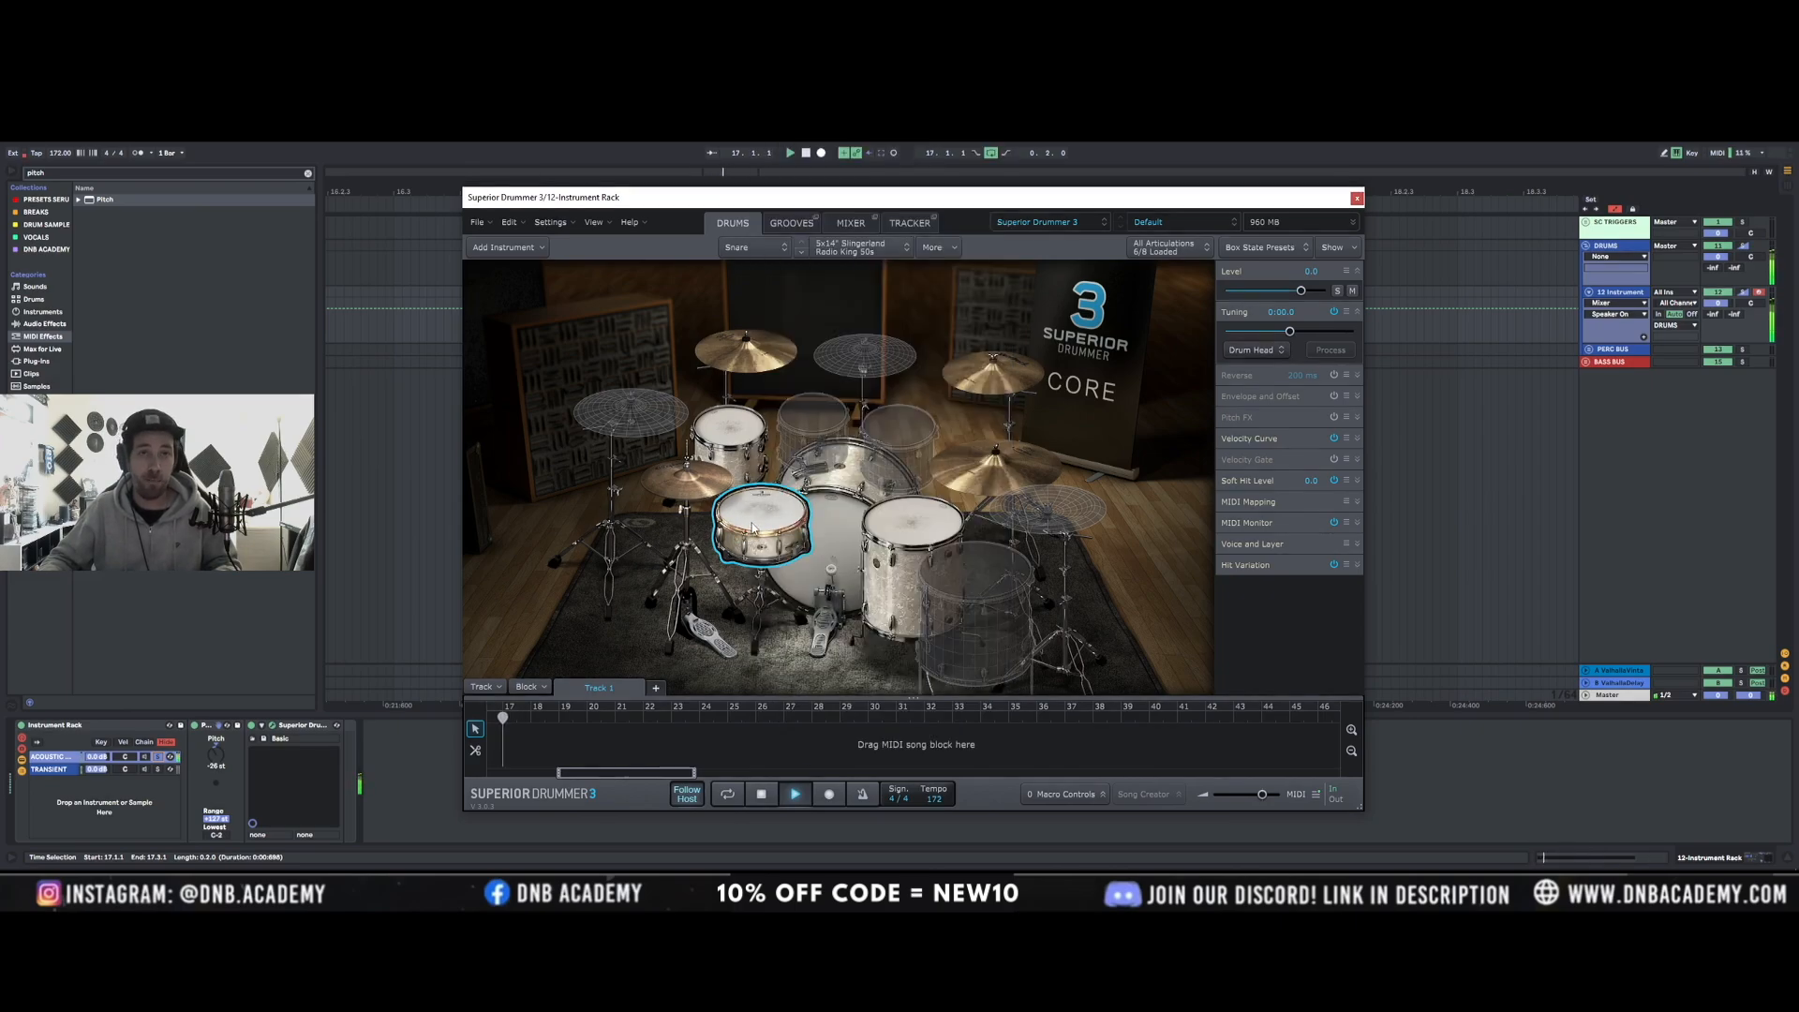
pyautogui.press('space')
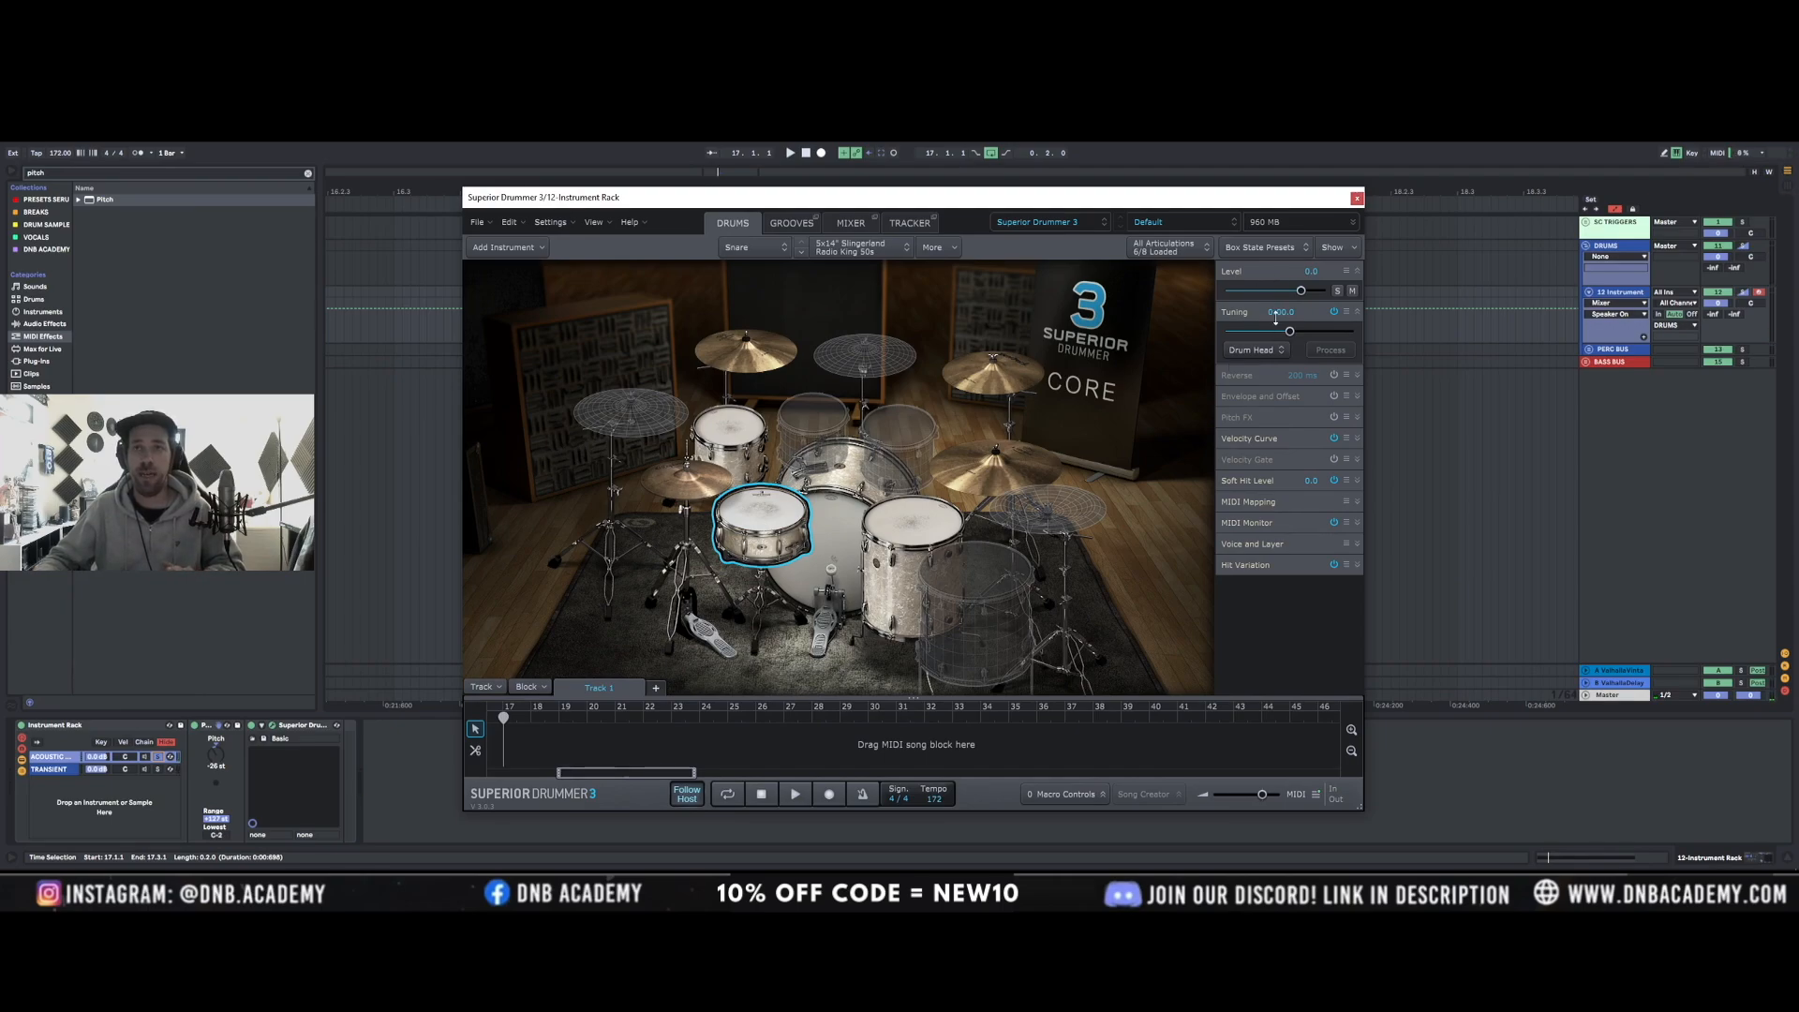
# Turn off the snare's Hit Variation and MIDI Monitor, and enable Envelope and Offset with its envelope controls expanded.
pyautogui.click(1333, 565)
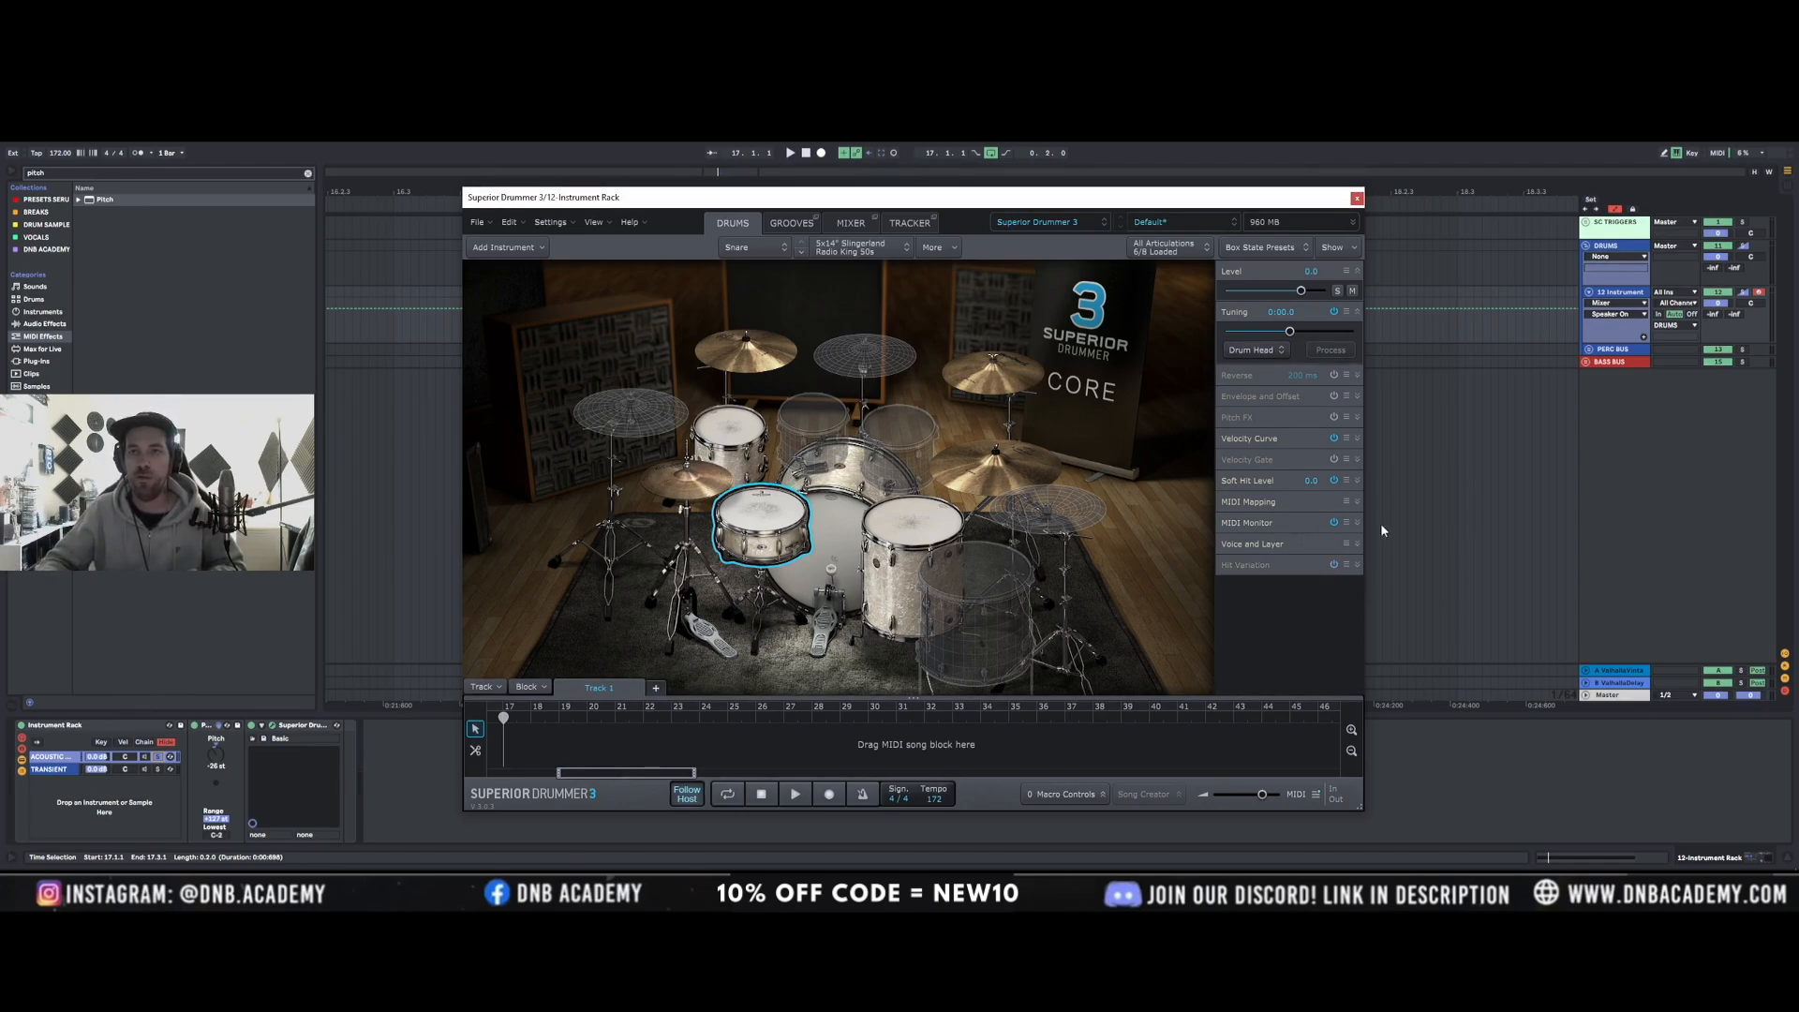
pyautogui.click(1334, 522)
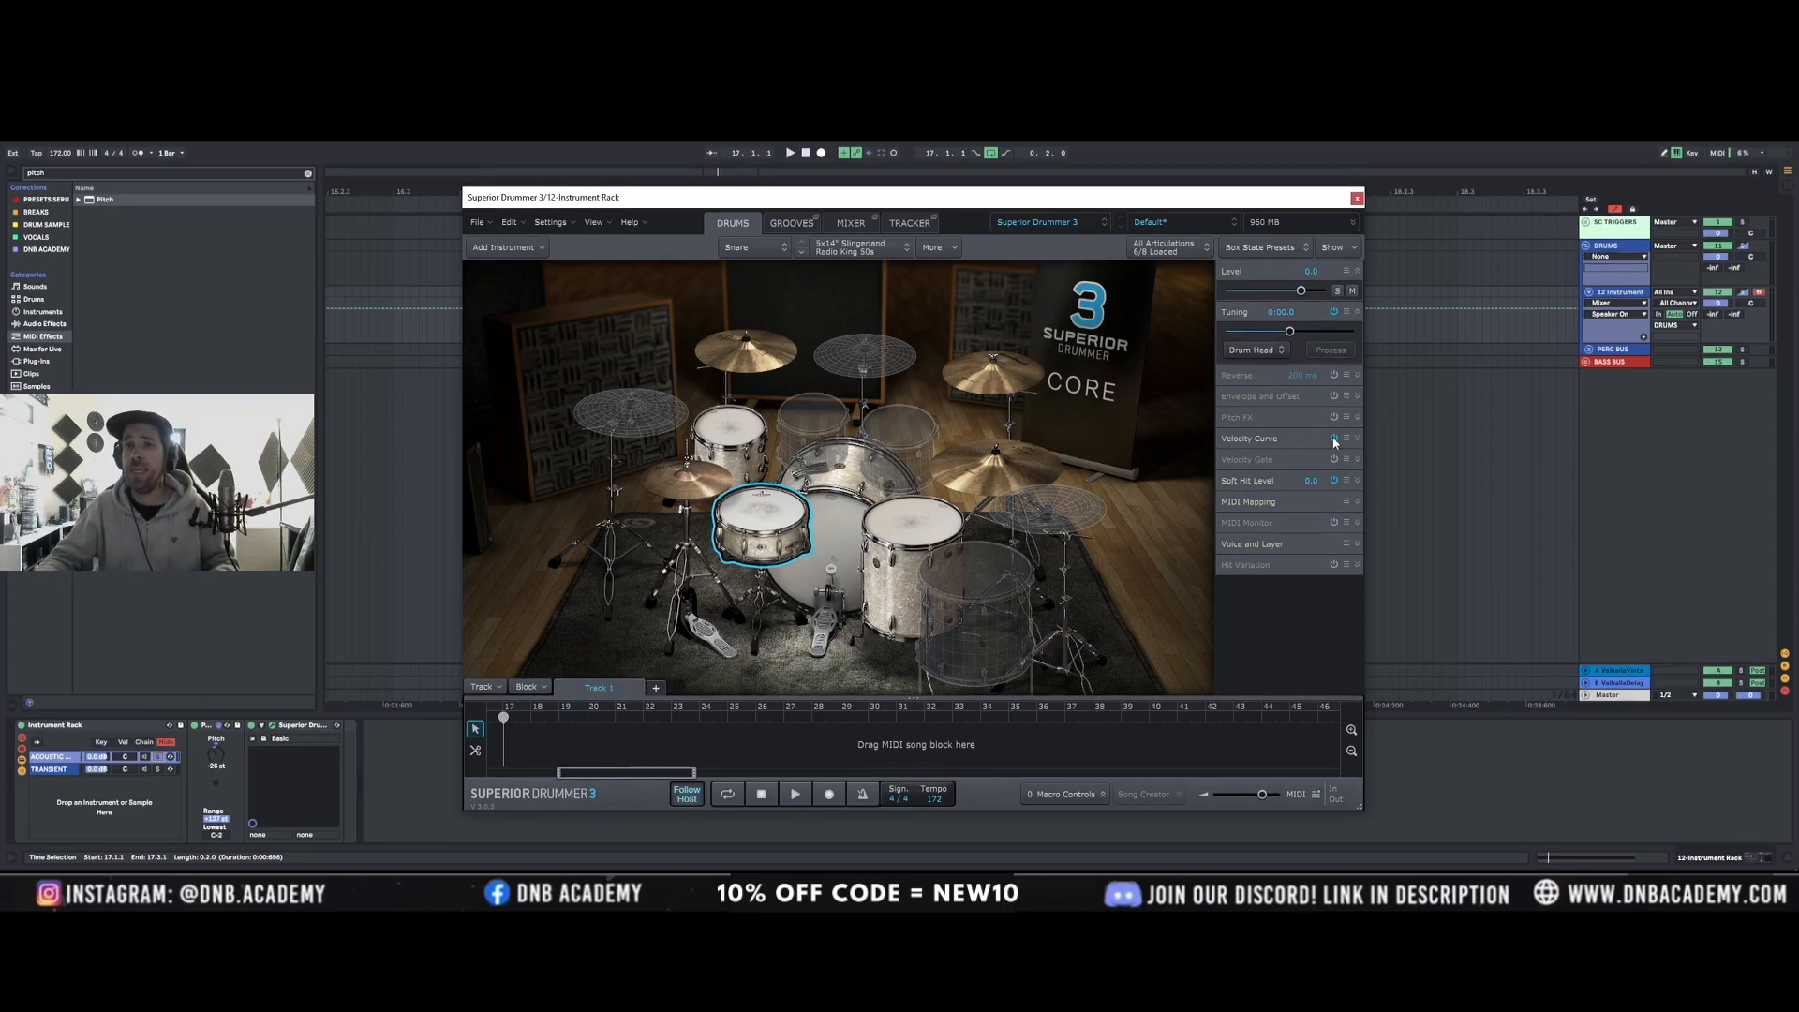
pyautogui.click(1333, 396)
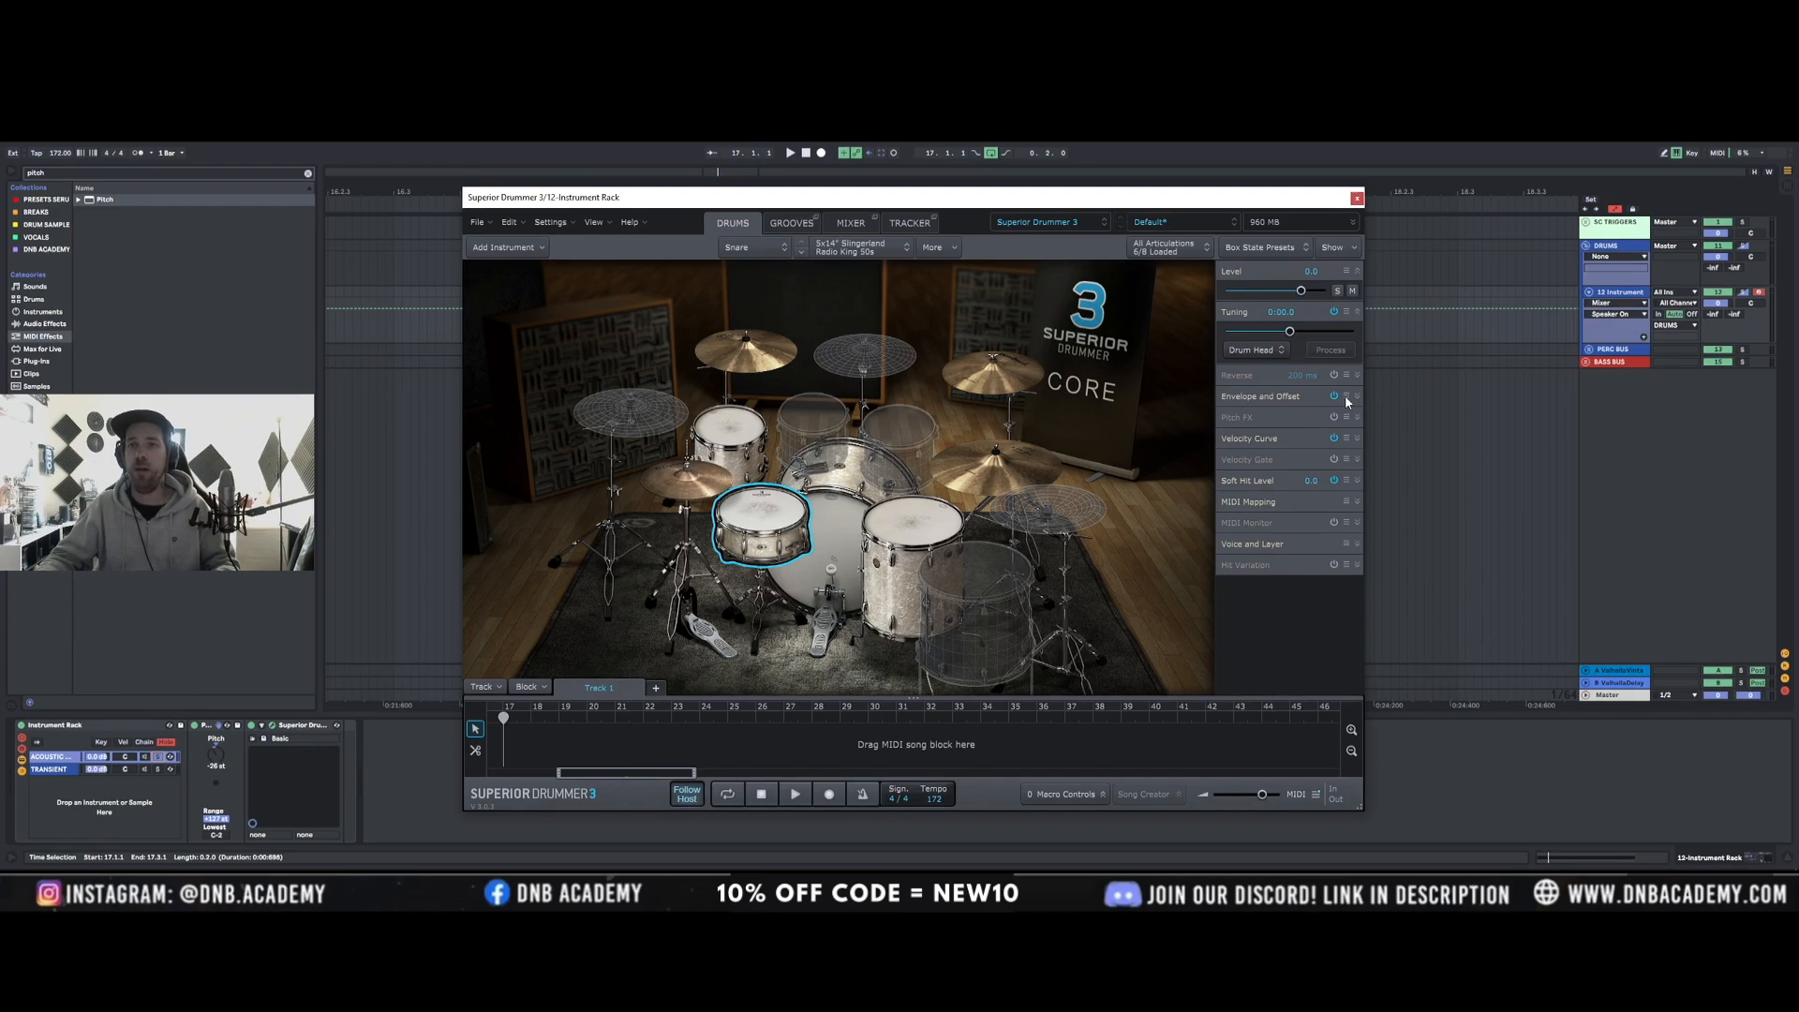
pyautogui.click(1356, 397)
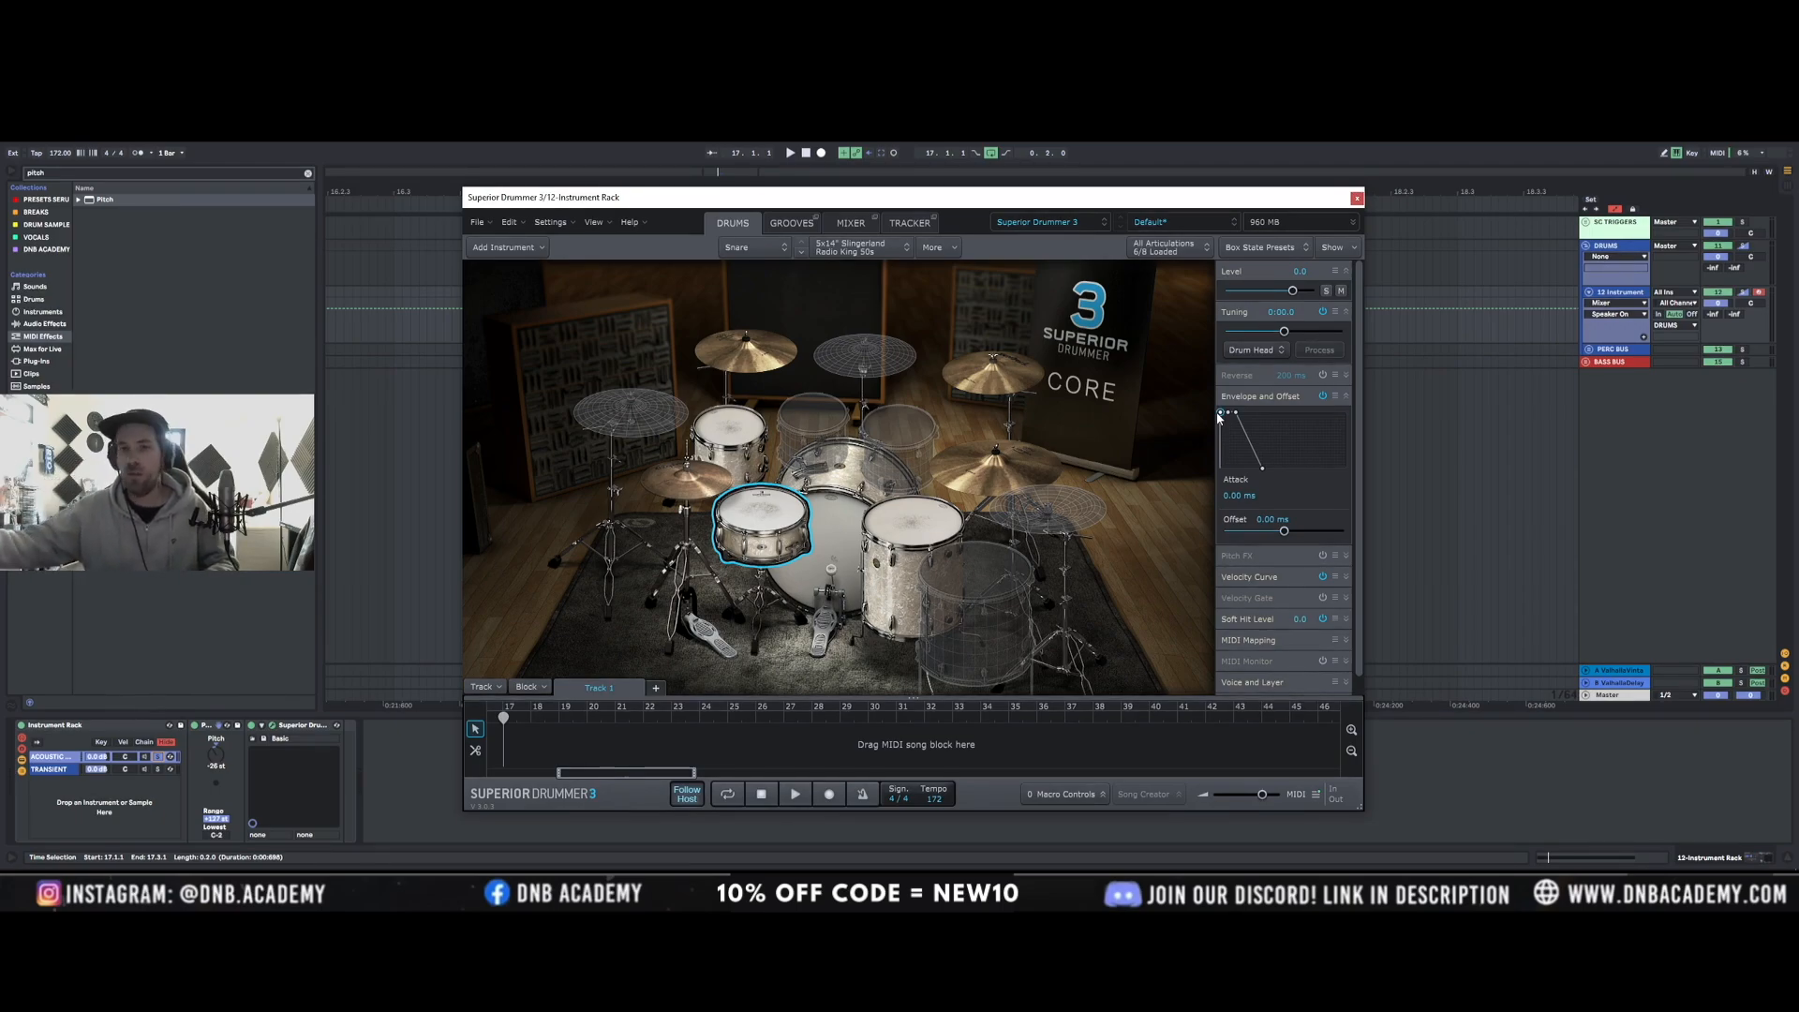
pyautogui.moveTo(1220, 417); pyautogui.dragTo(1219, 416)
# With the loop playing, raise the snare's level to 12.0 and add a Utility with 13.1 dB gain after Superior Drummer, stopping playback at the end.
pyautogui.press('space')
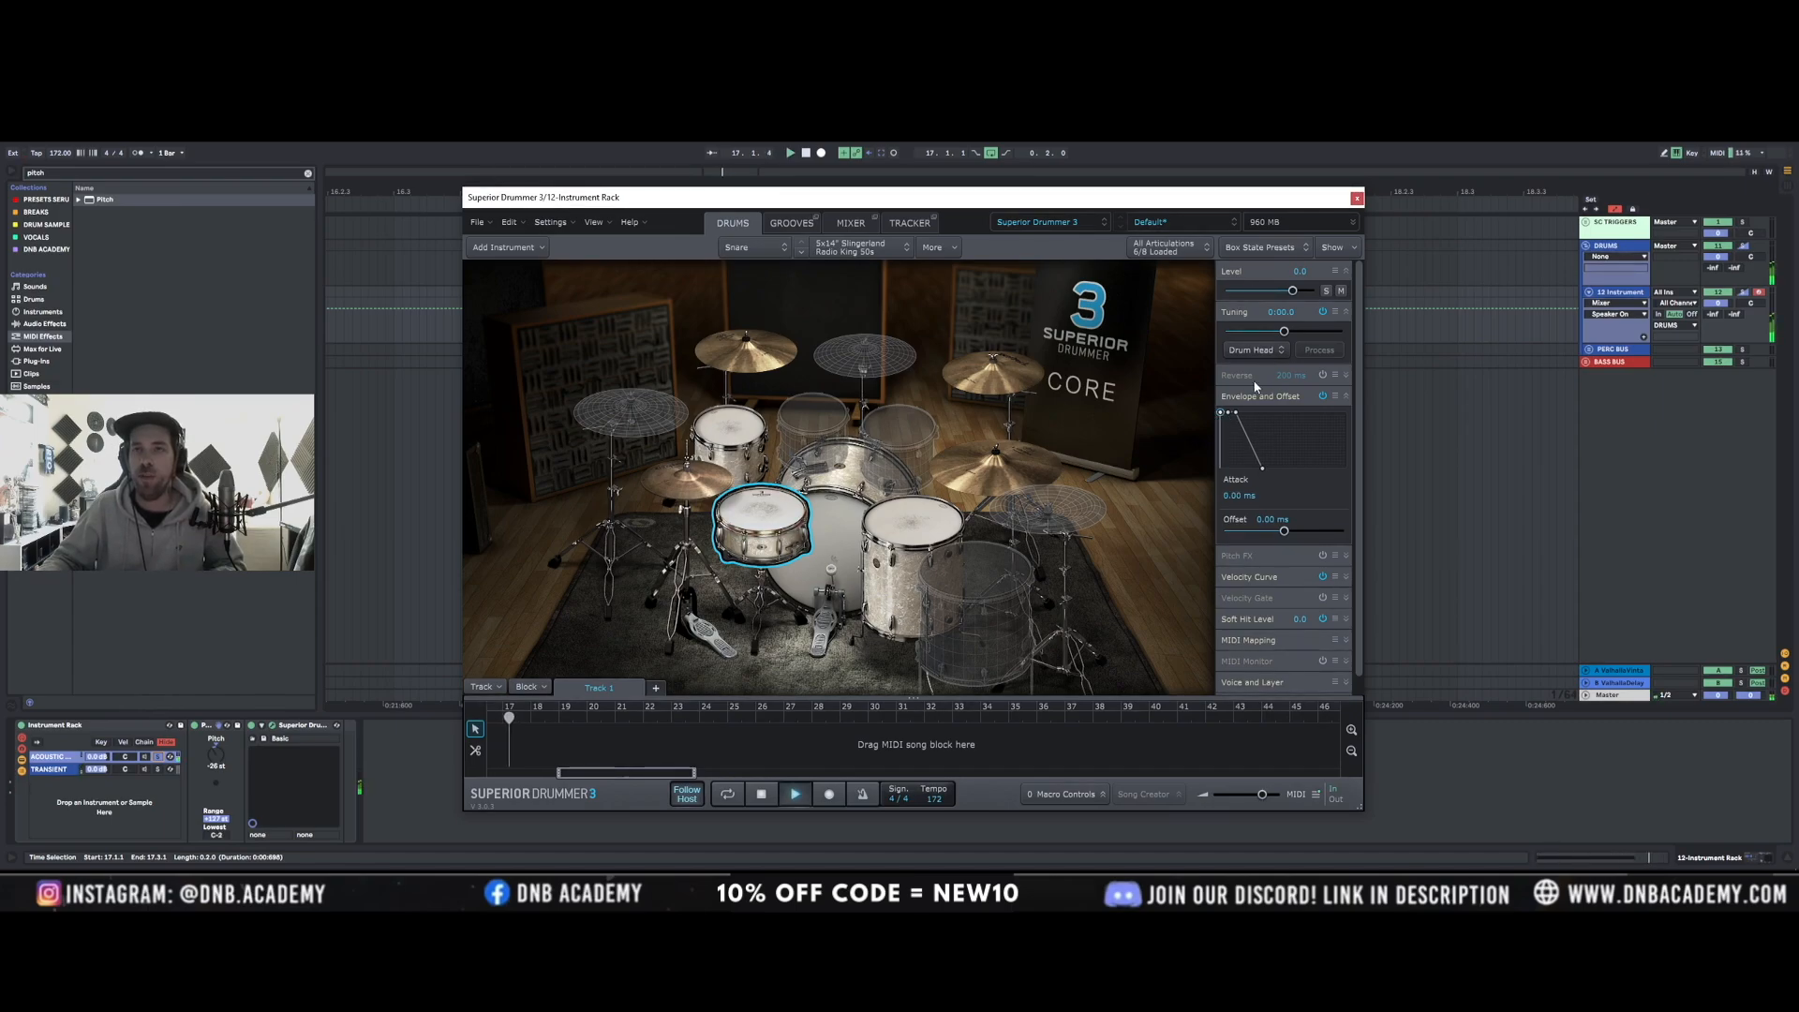
pyautogui.moveTo(1289, 290); pyautogui.dragTo(1436, 292)
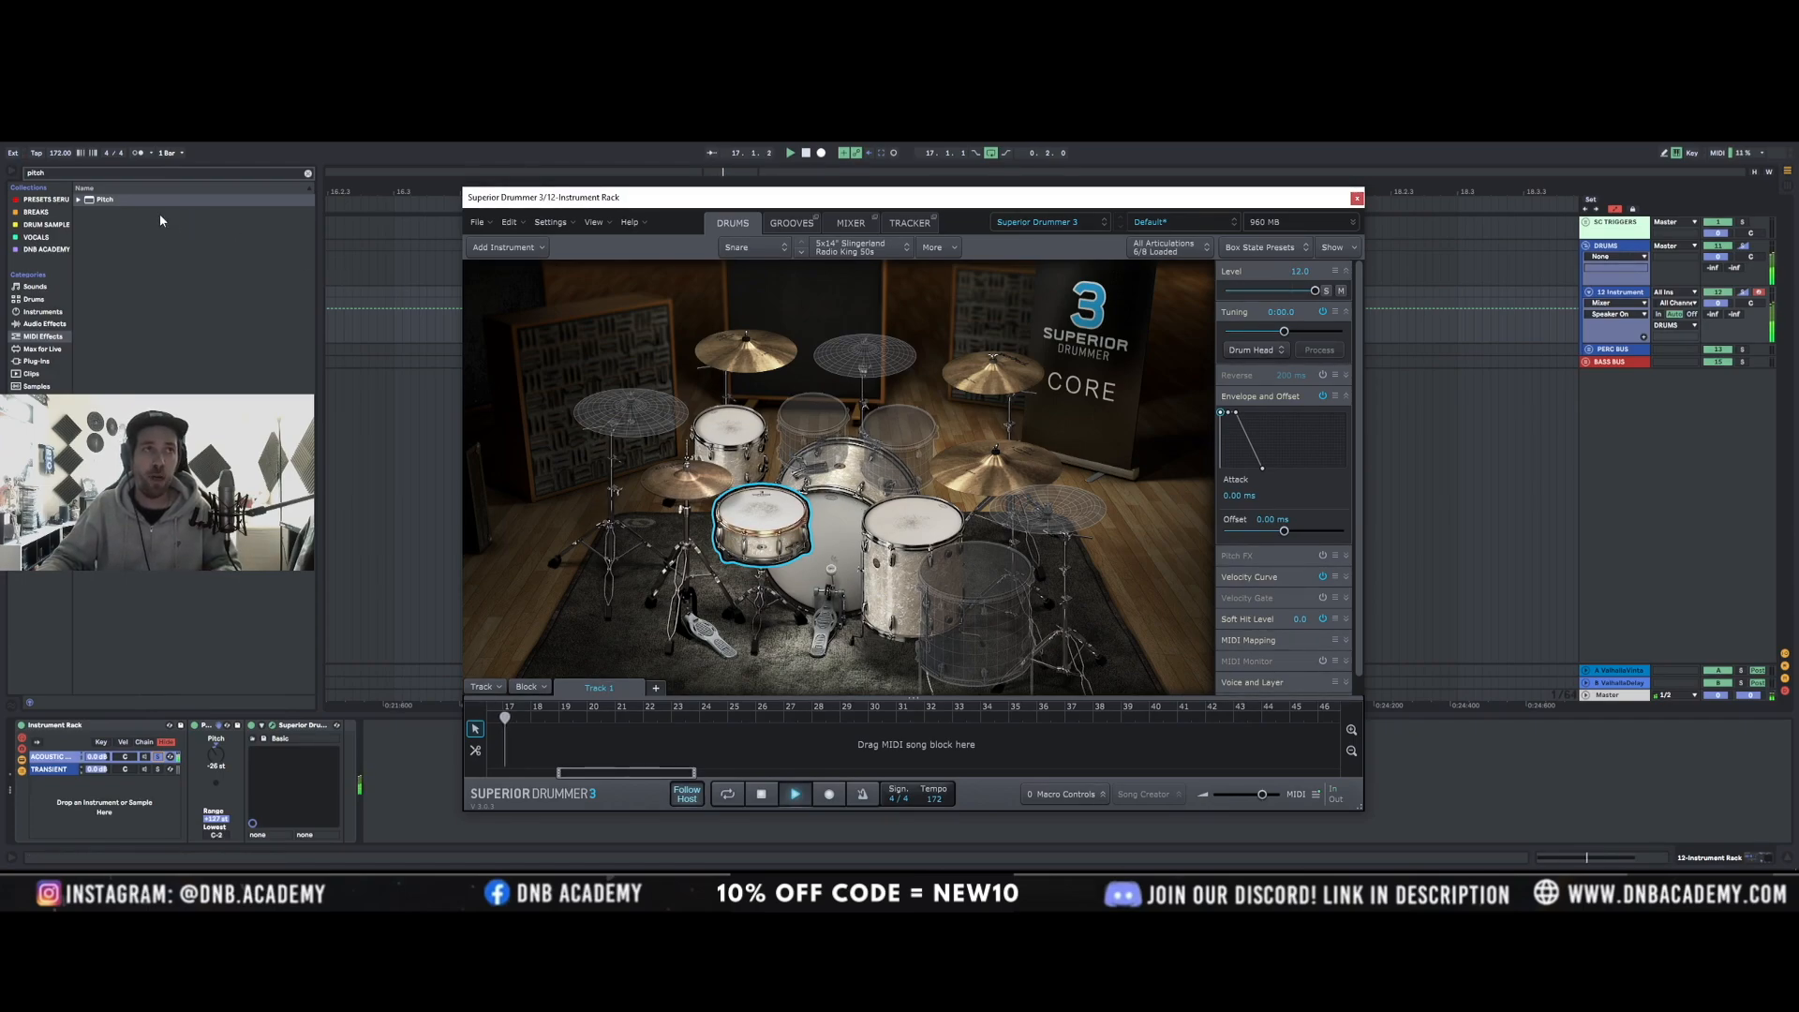
pyautogui.click(51, 172)
pyautogui.write('utili')
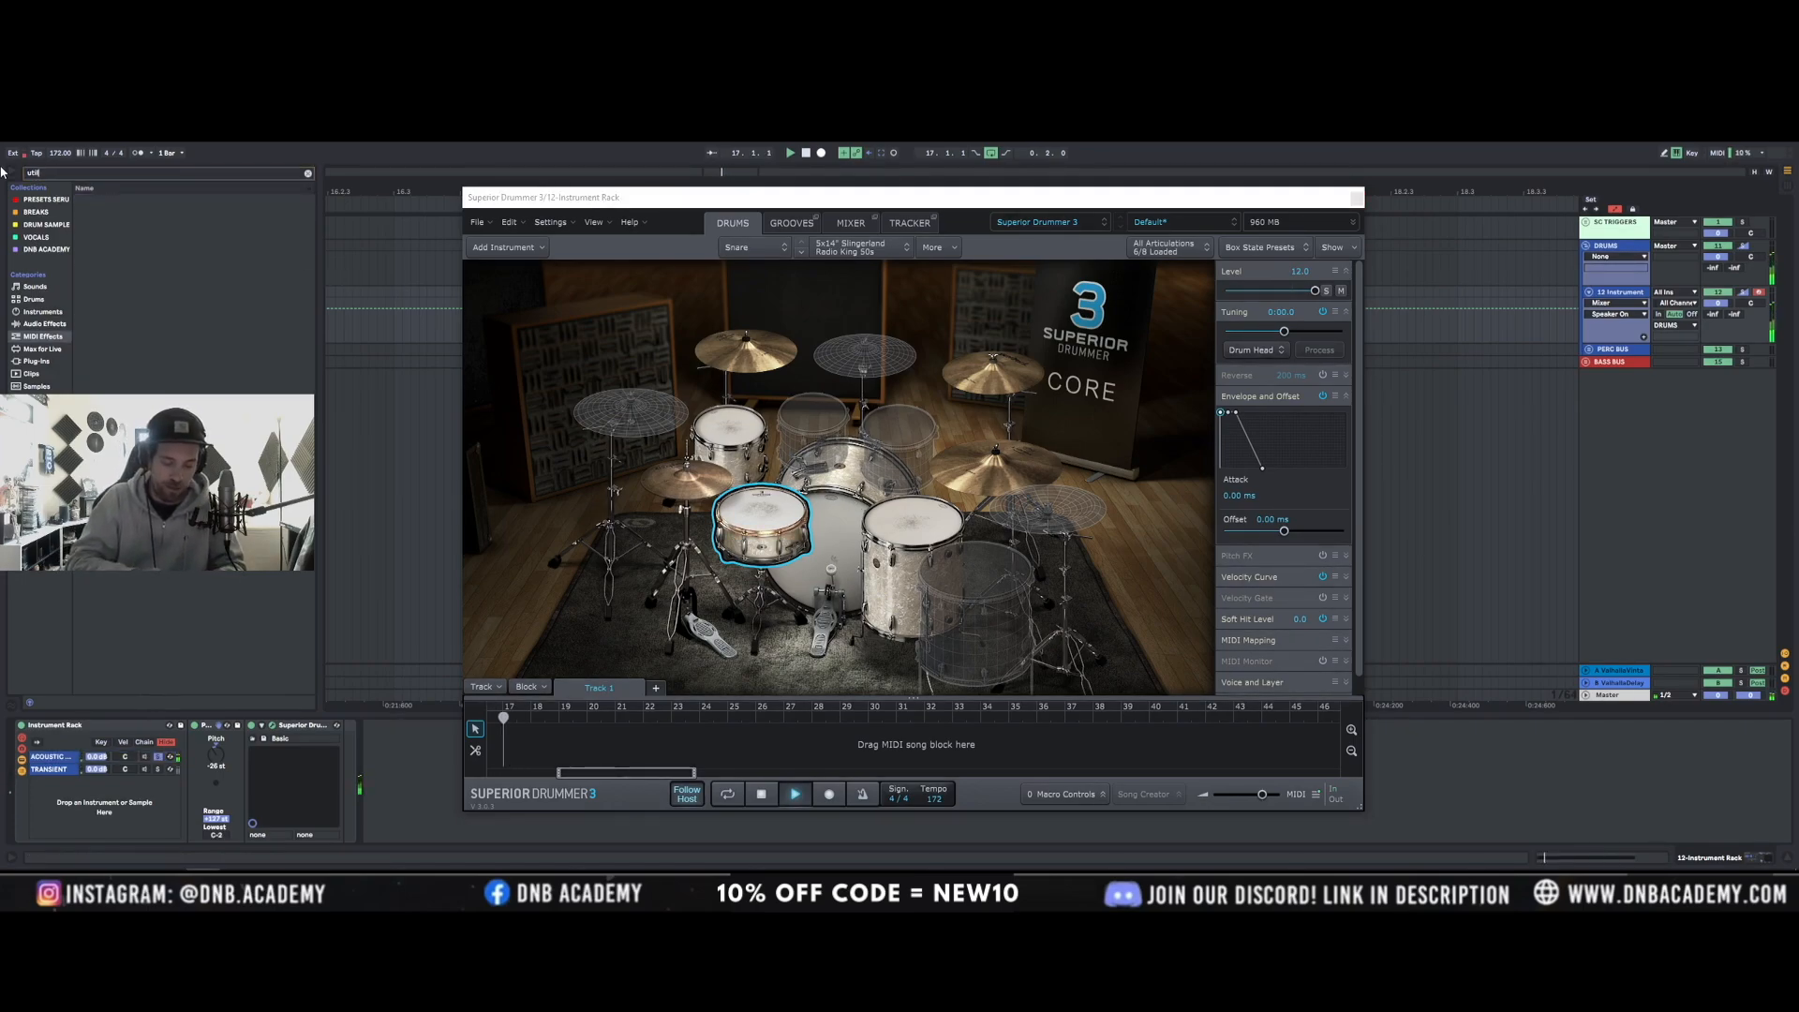
pyautogui.click(44, 323)
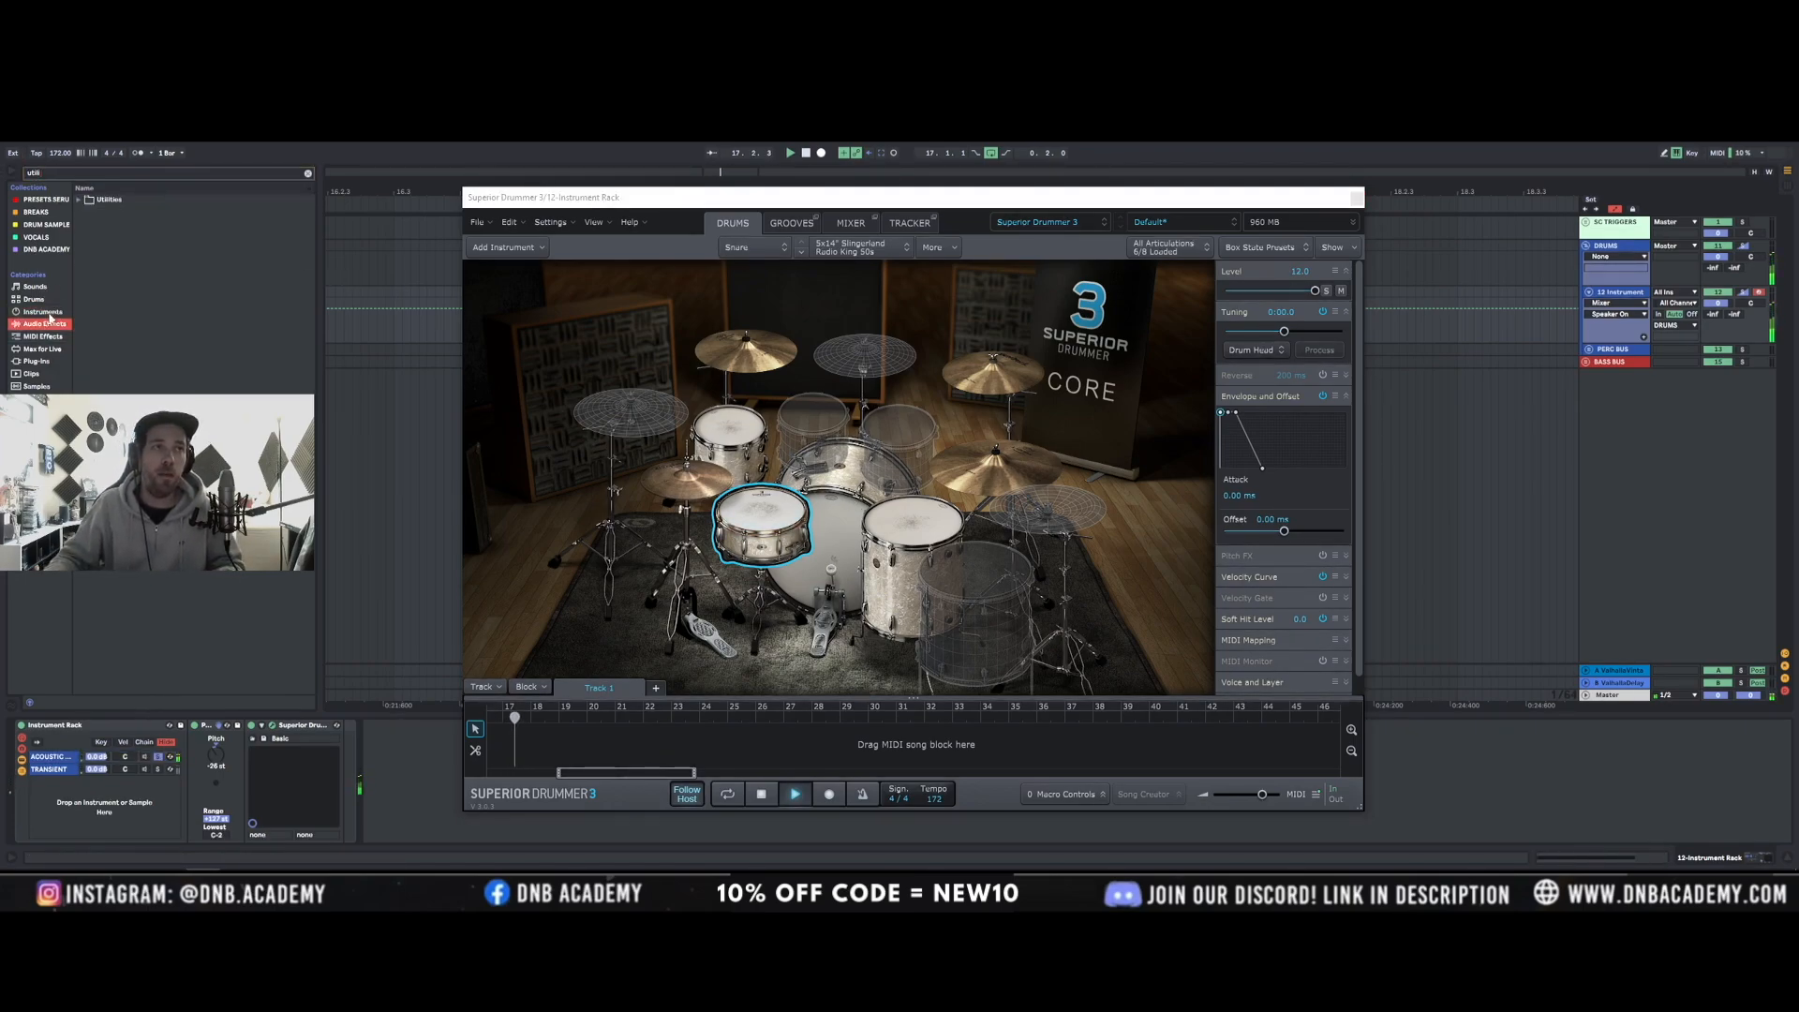
pyautogui.moveTo(113, 262)
pyautogui.mouseDown()
pyautogui.moveTo(339, 680)
pyautogui.moveTo(341, 749)
pyautogui.moveTo(410, 763)
pyautogui.moveTo(410, 723)
pyautogui.mouseUp()
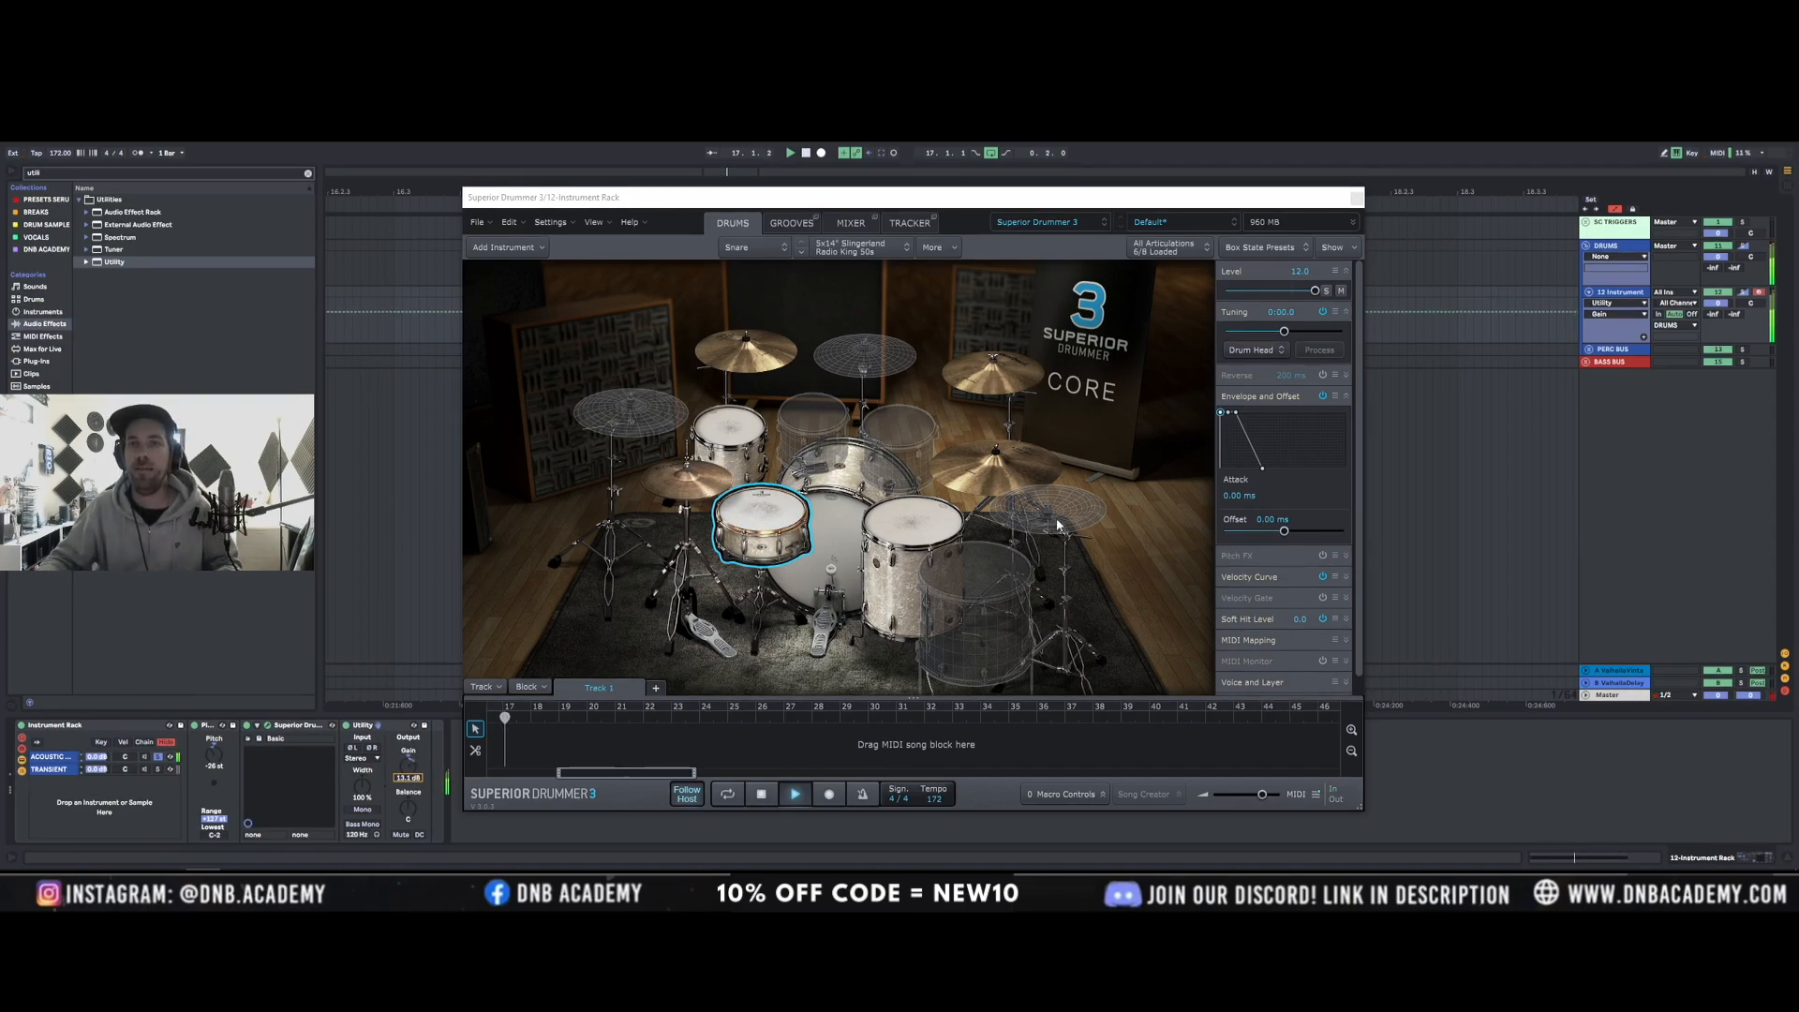
pyautogui.moveTo(1221, 416); pyautogui.dragTo(1210, 385)
pyautogui.press('space')
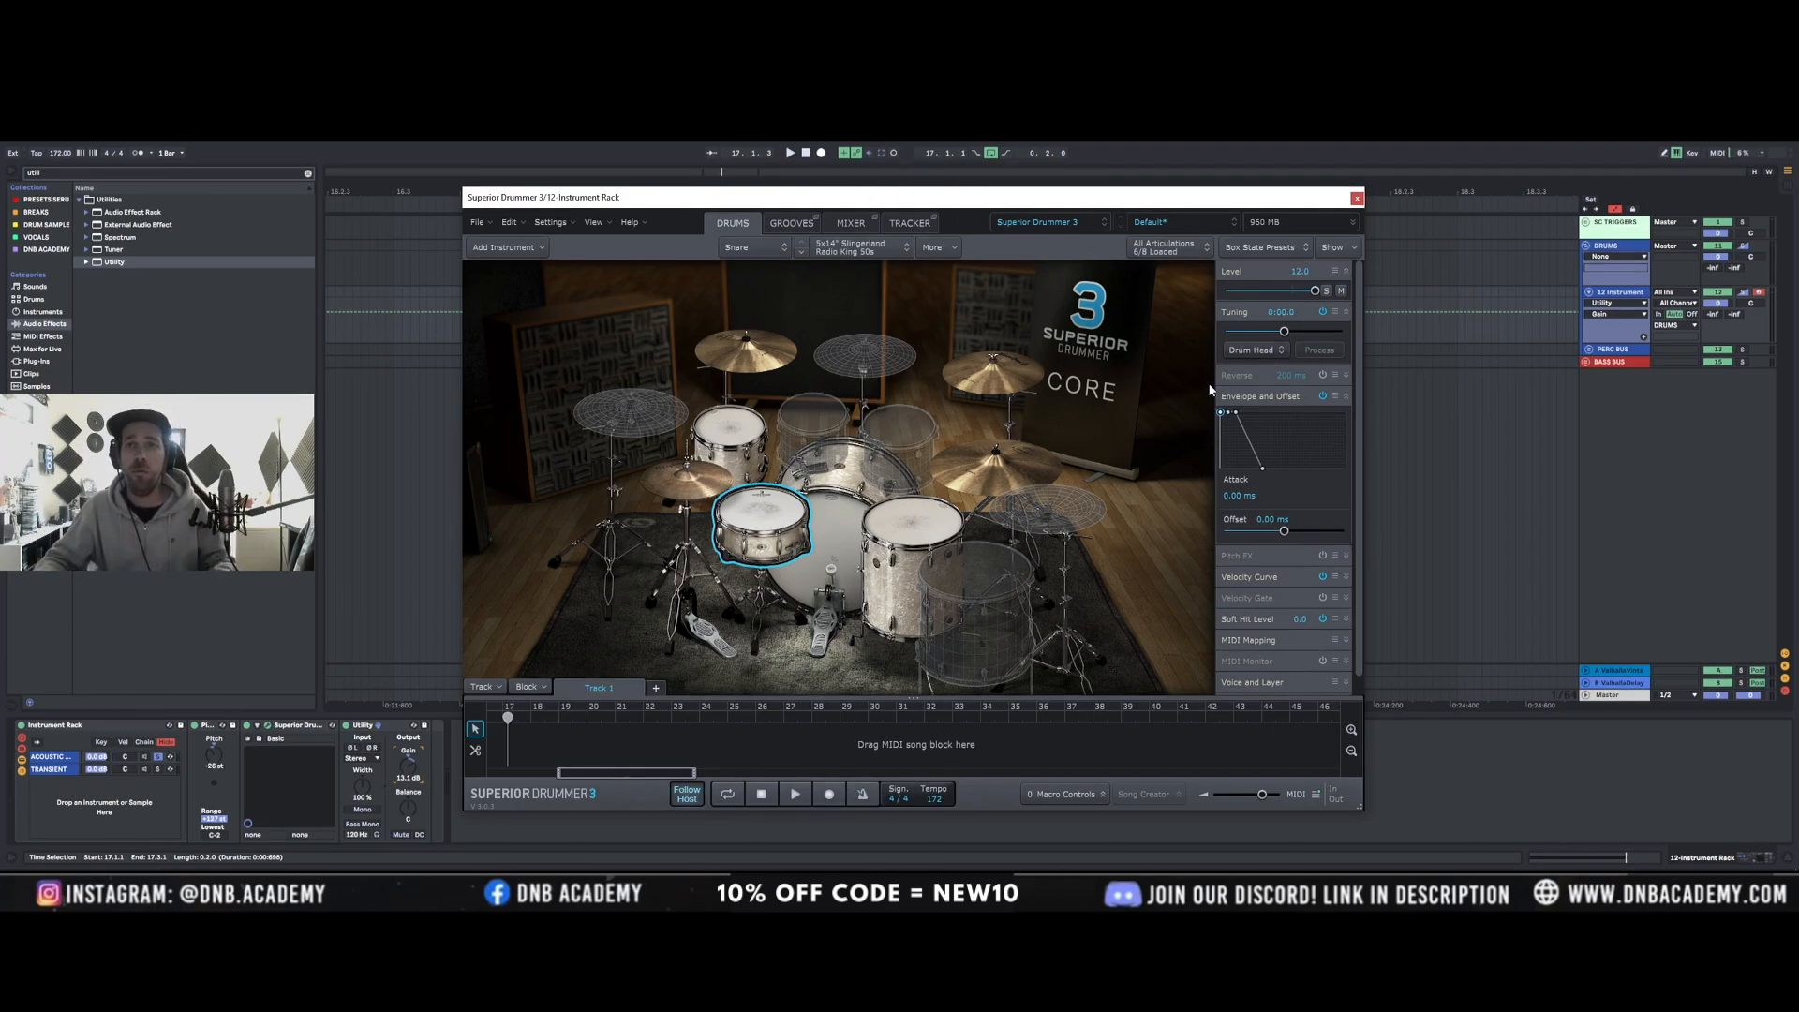
# Play the loop and audition the transient and acoustic chains in turn to compare their pitch.
pyautogui.click(155, 769)
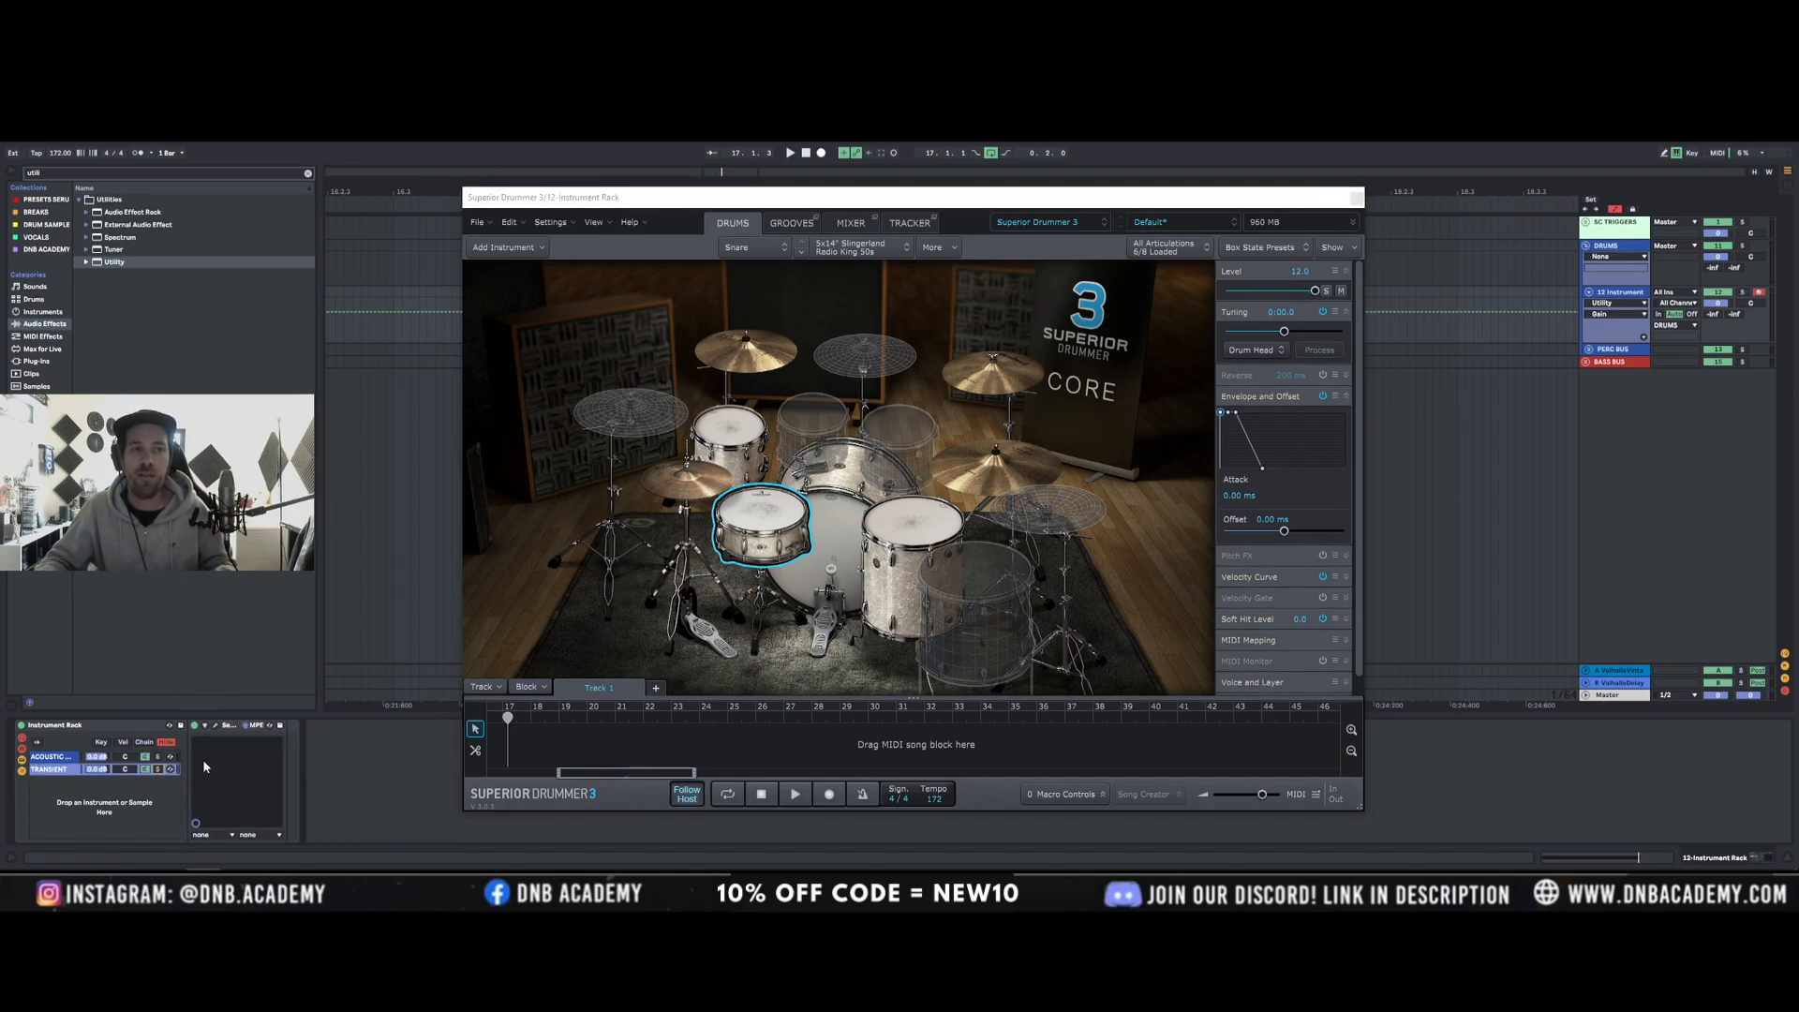
pyautogui.press('space')
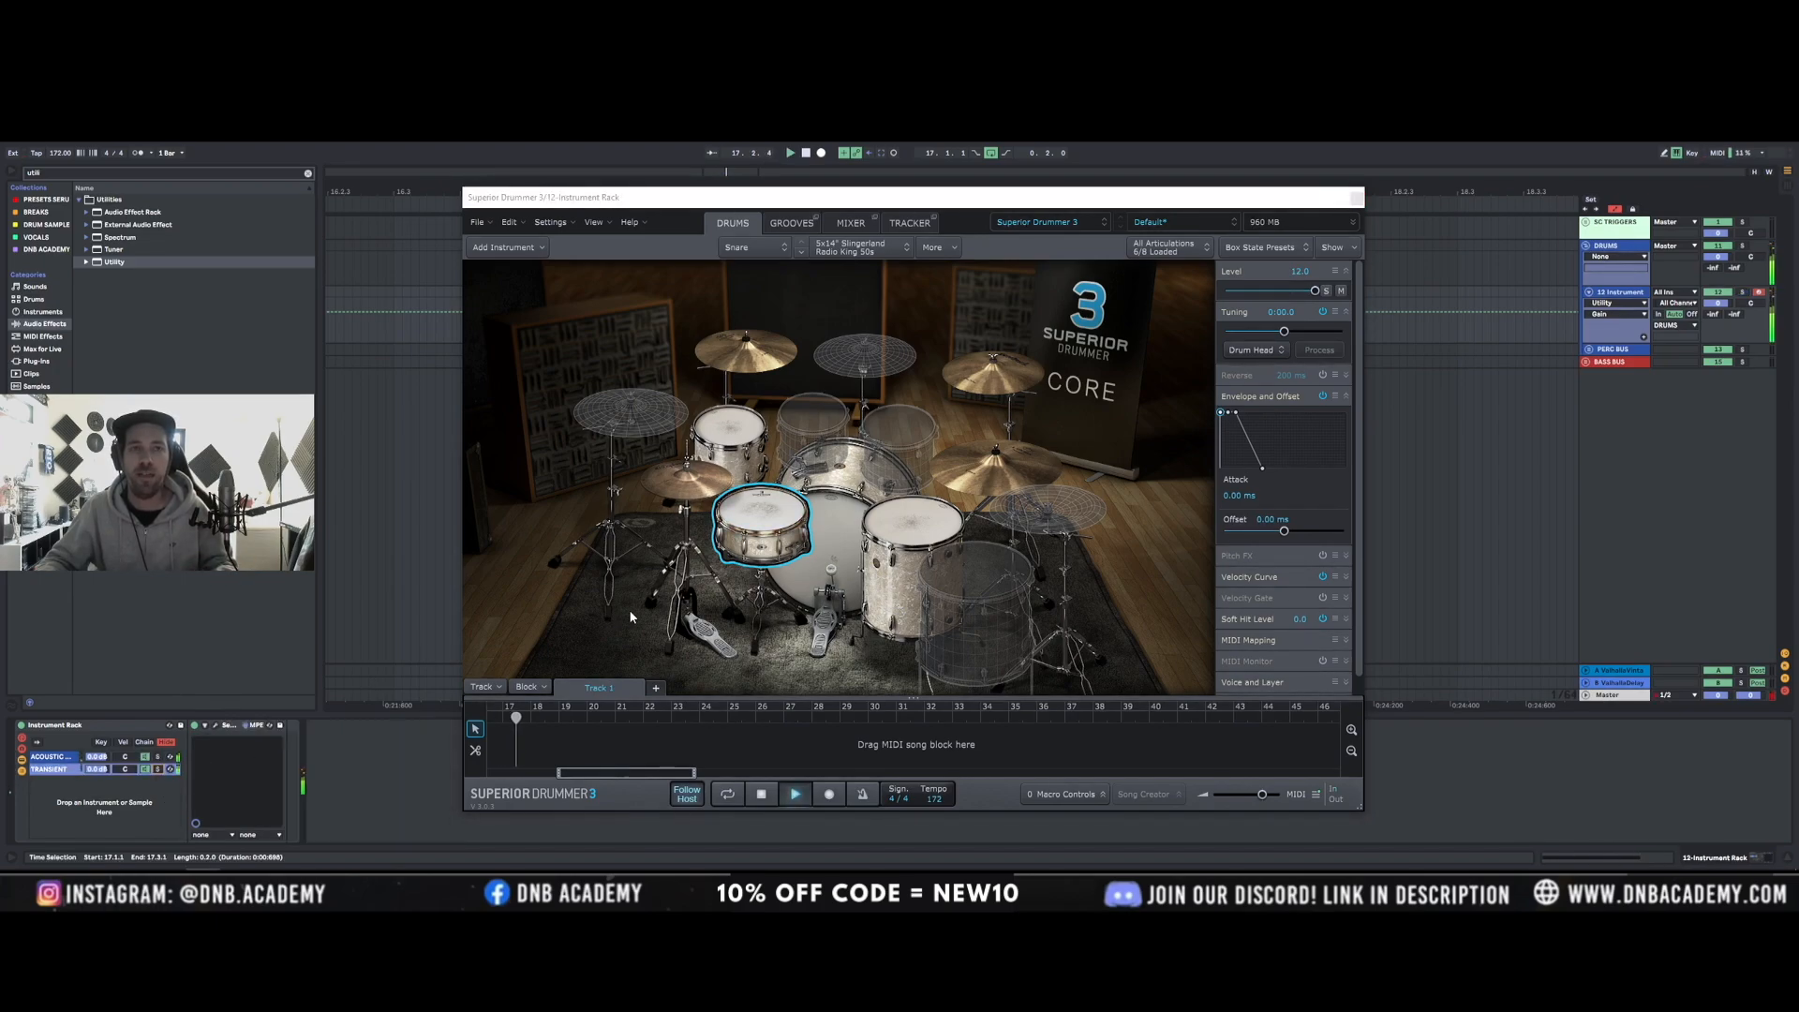
pyautogui.click(81, 768)
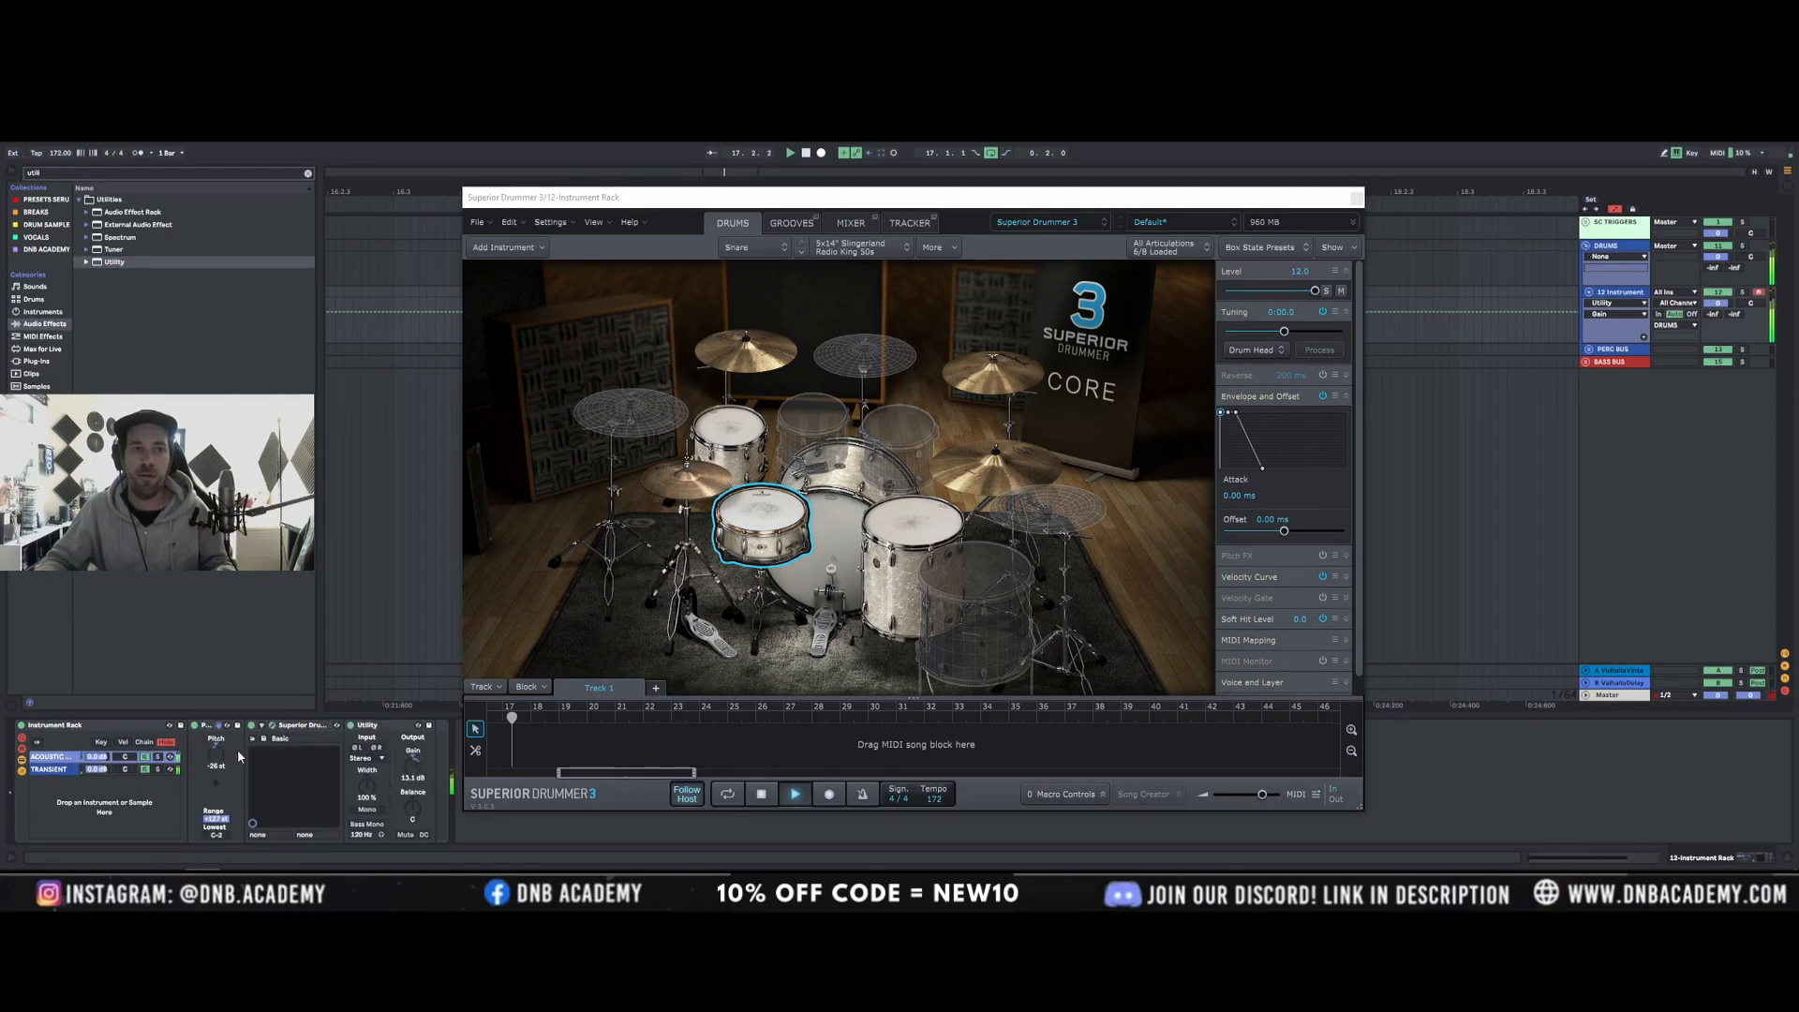
pyautogui.click(159, 770)
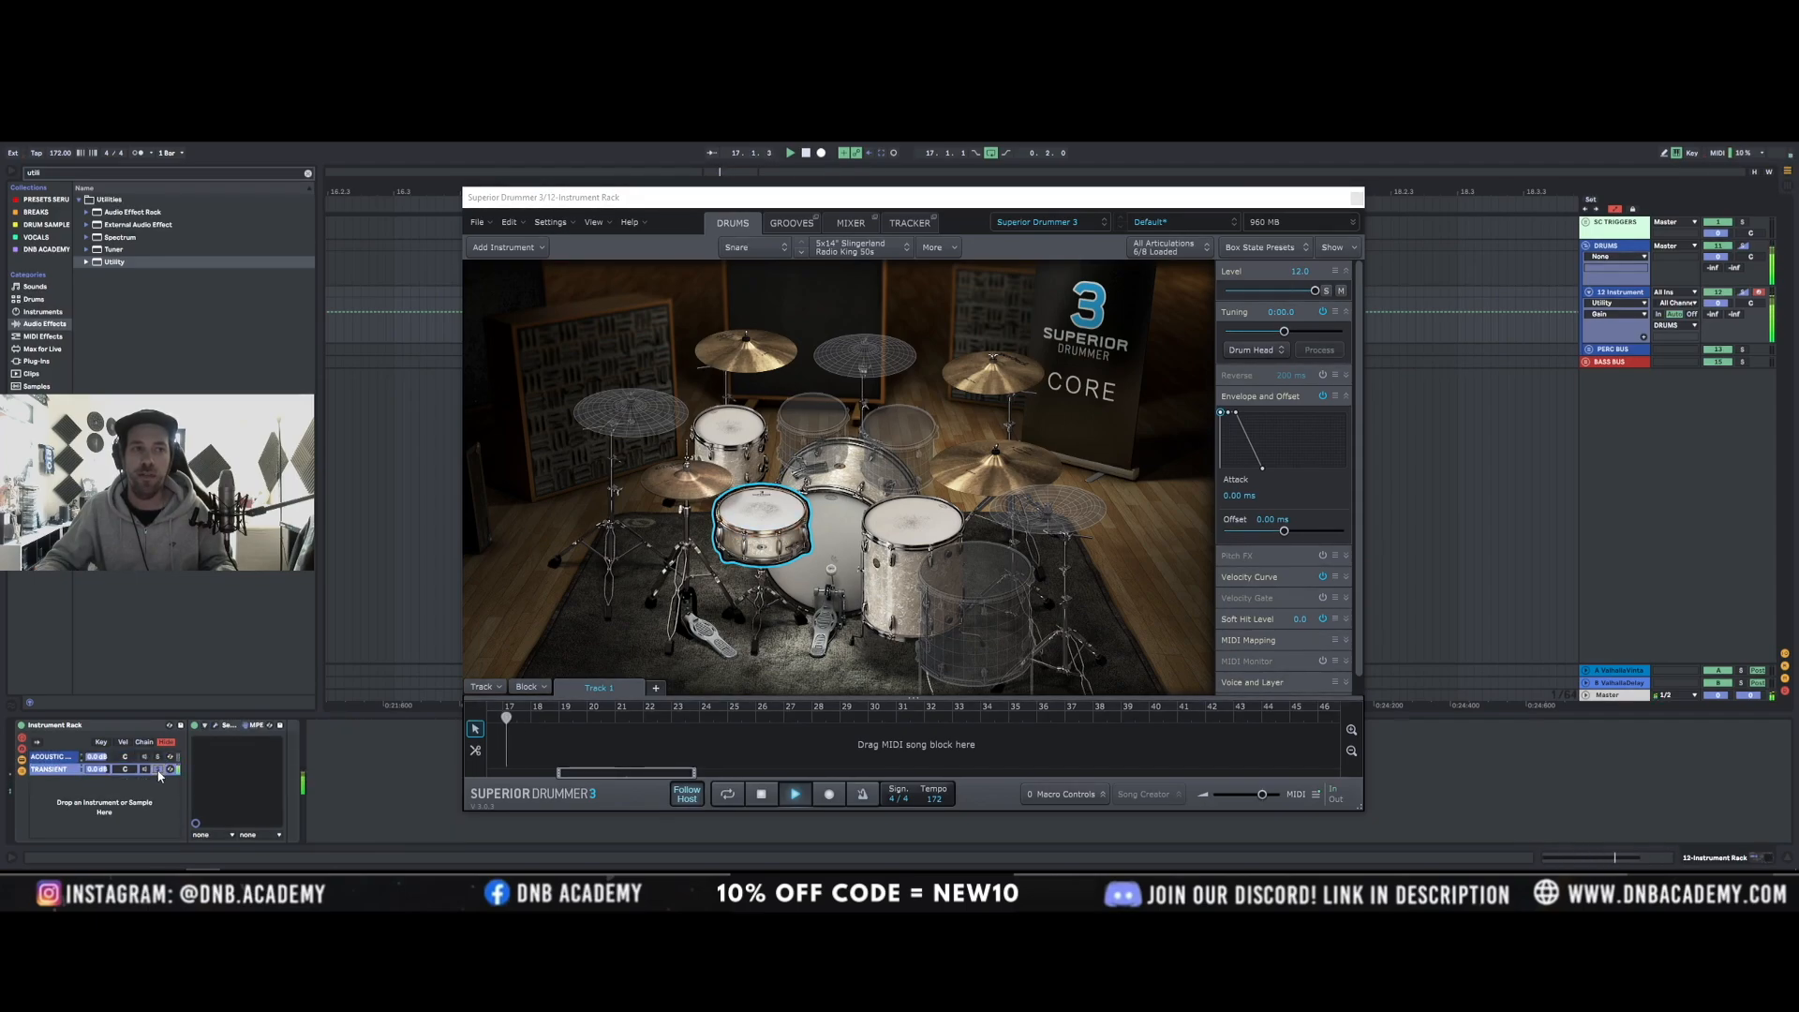
# Open Serum on the transient chain, set oscillator A's semitone offset to +4, and close its window.
pyautogui.click(215, 726)
pyautogui.moveTo(806, 343); pyautogui.dragTo(806, 329)
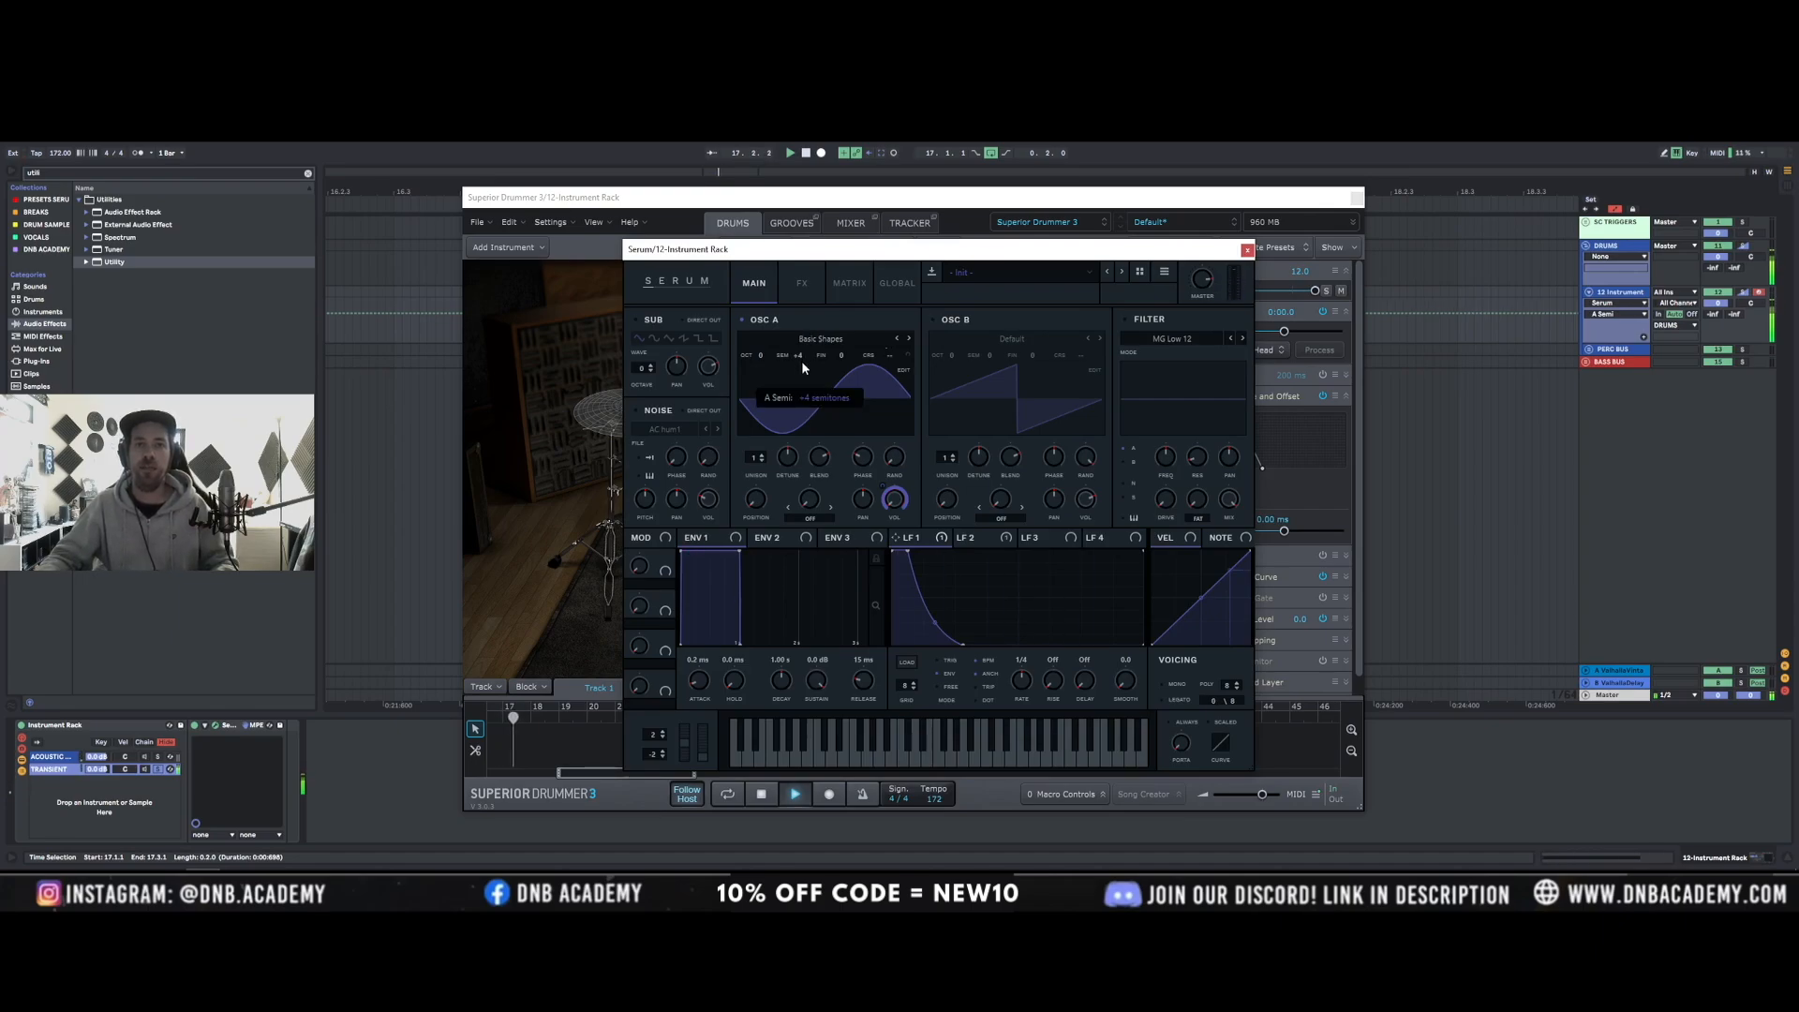
pyautogui.click(1245, 249)
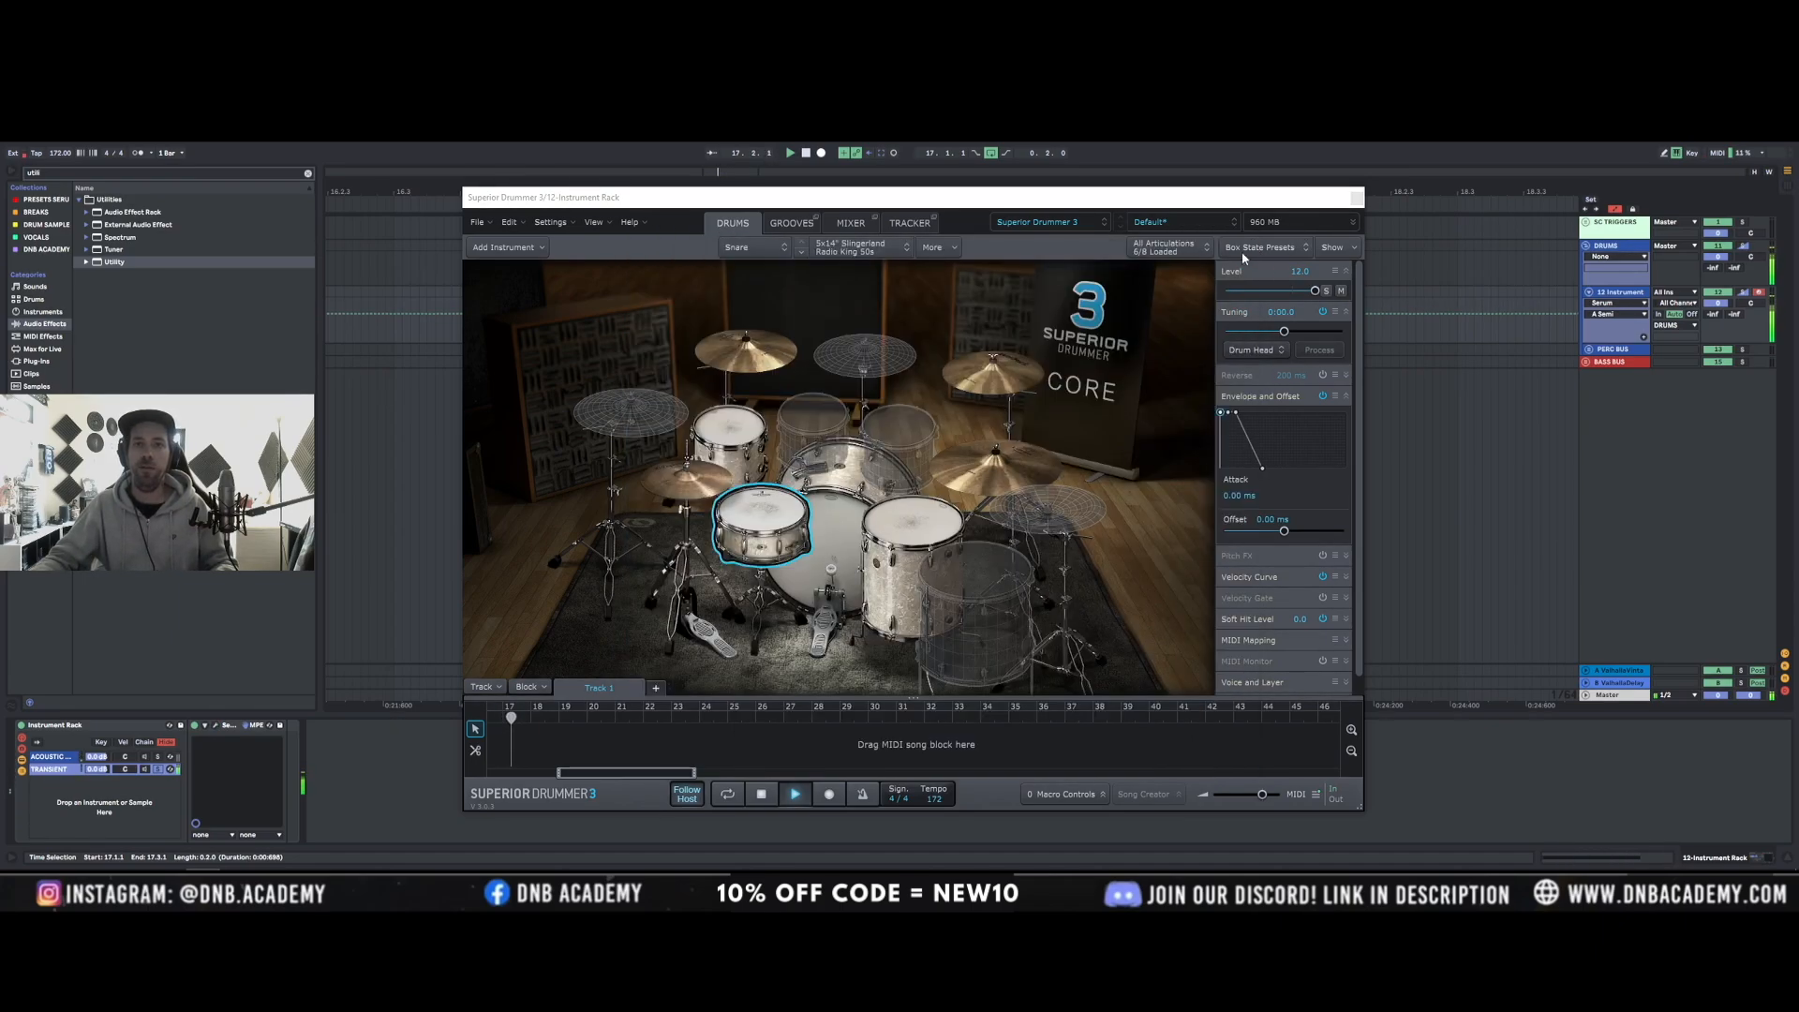
# Return to the acoustic chain, set the snare envelope's release to 413 ms, and stop playback.
pyautogui.click(155, 757)
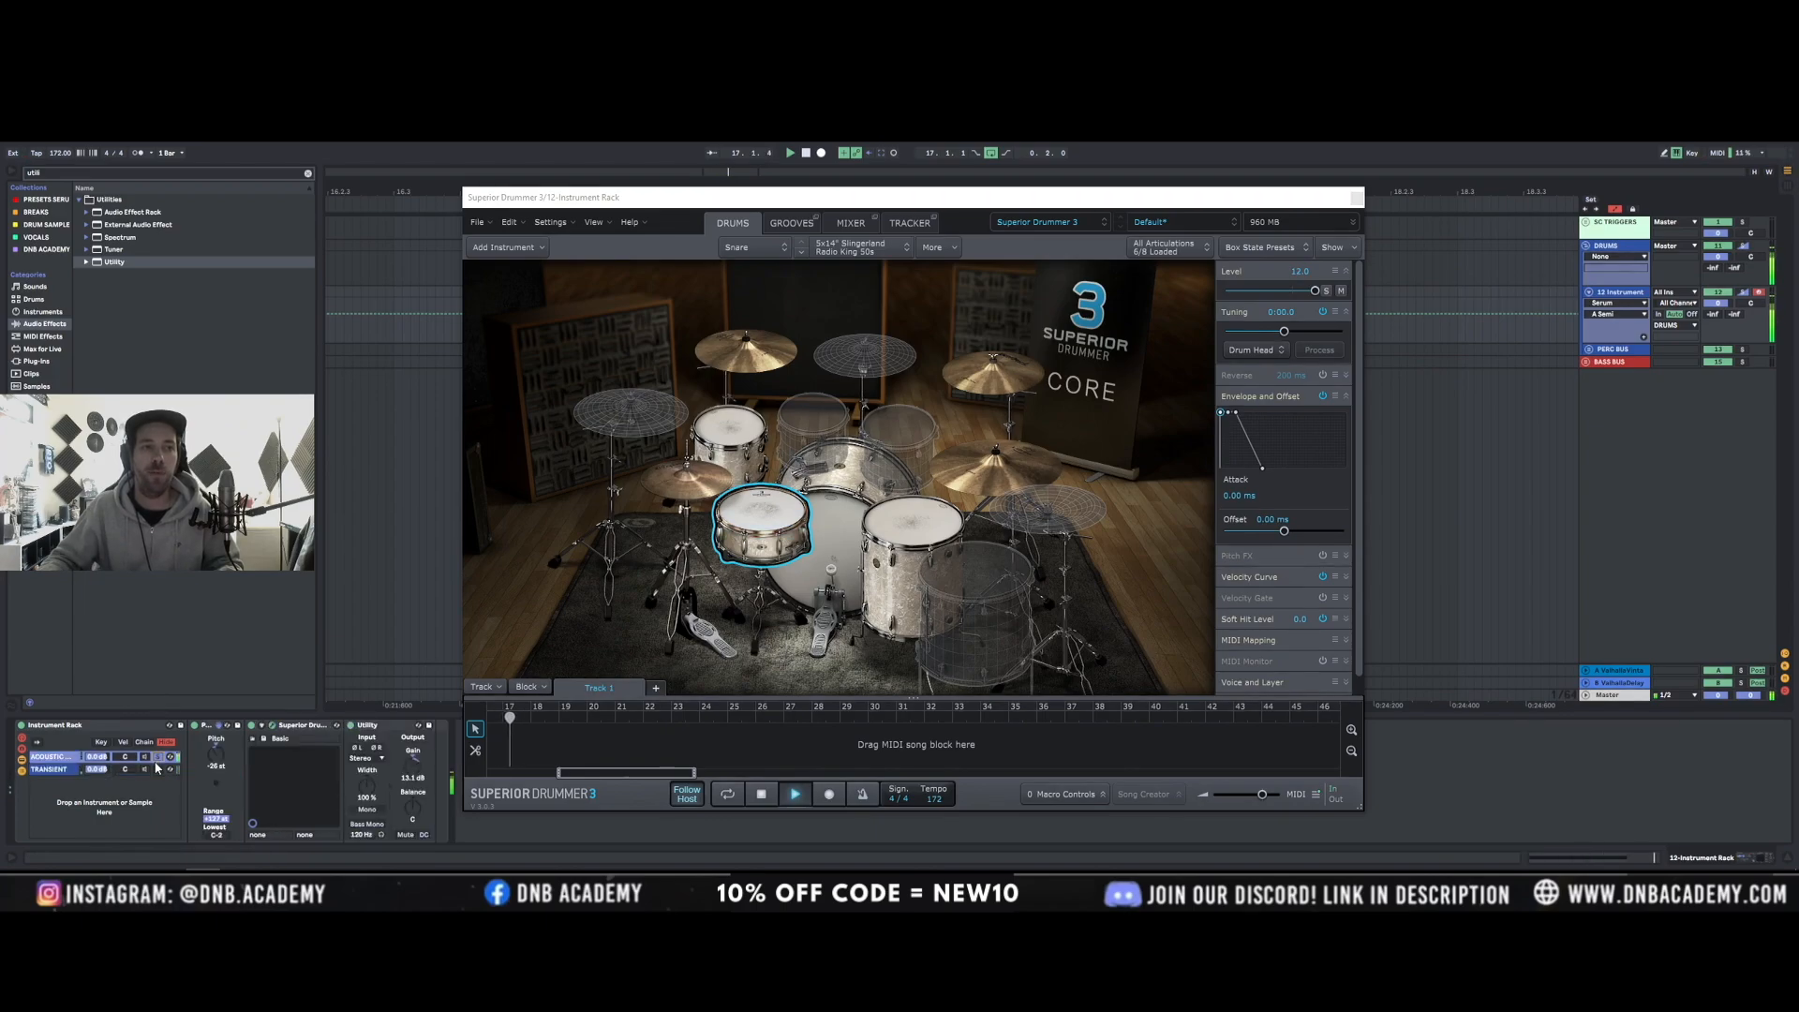
pyautogui.click(157, 759)
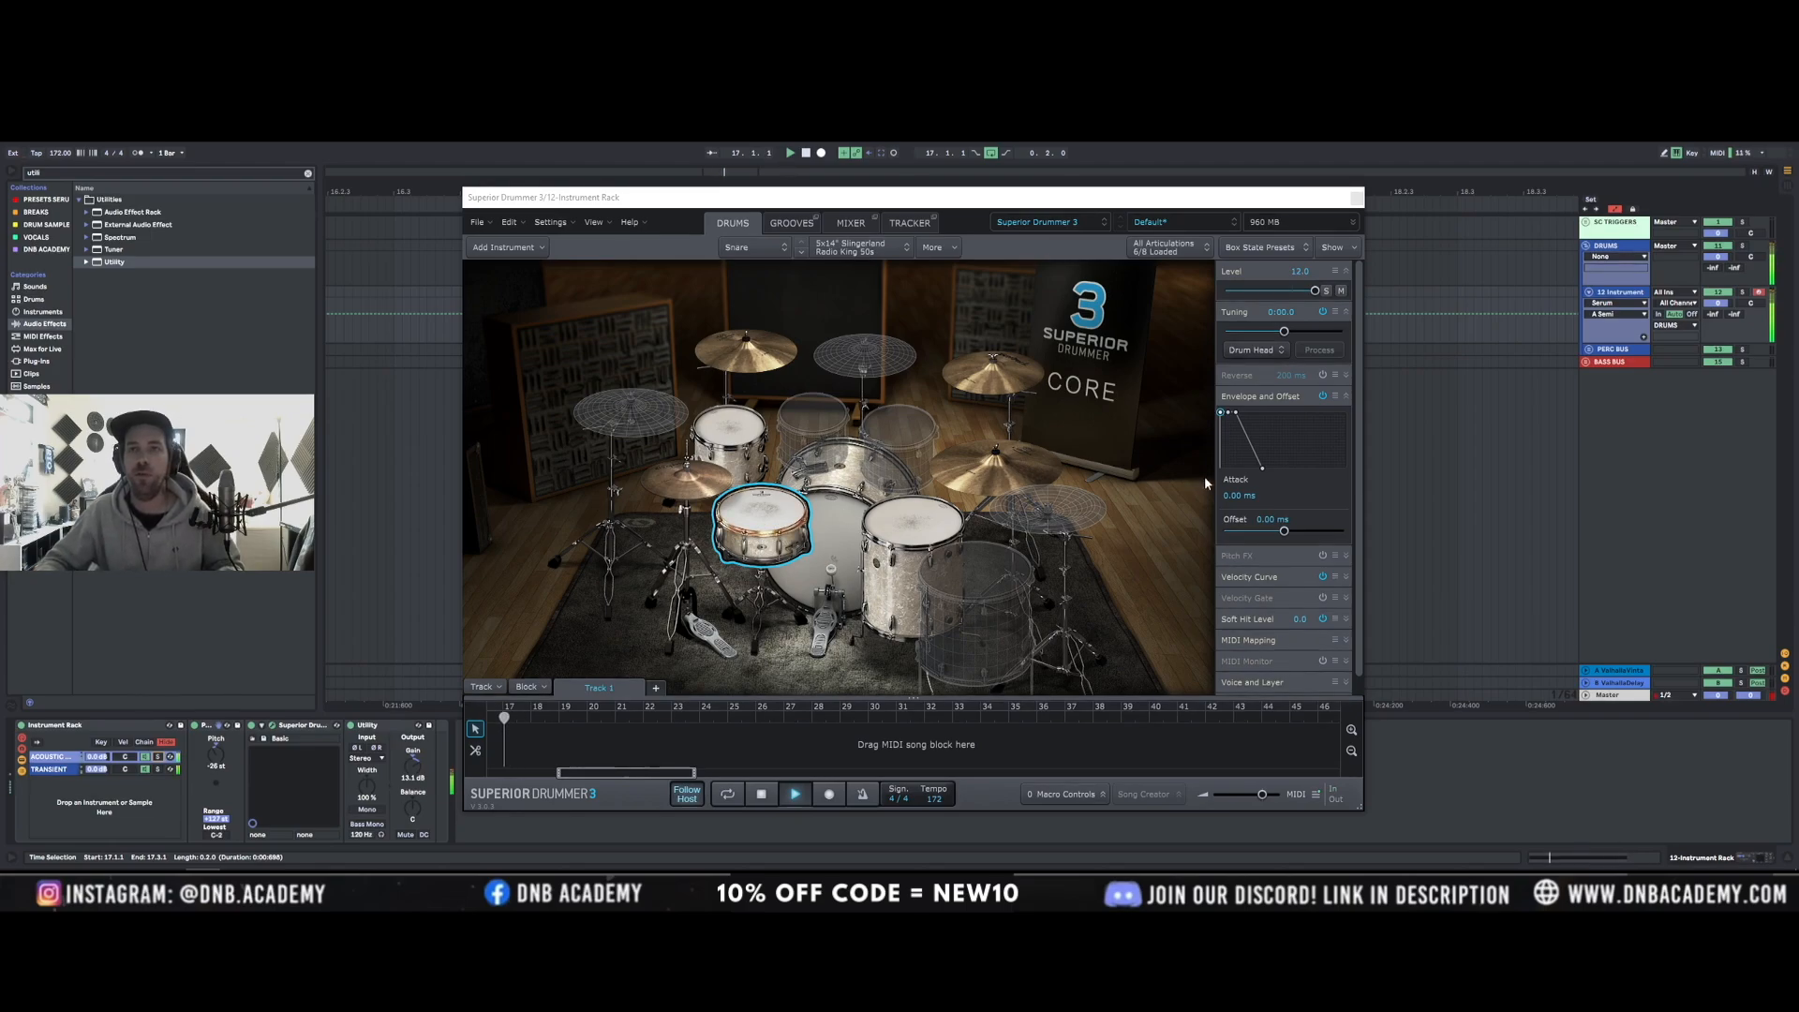
pyautogui.click(1254, 453)
pyautogui.moveTo(1254, 453); pyautogui.dragTo(1258, 473)
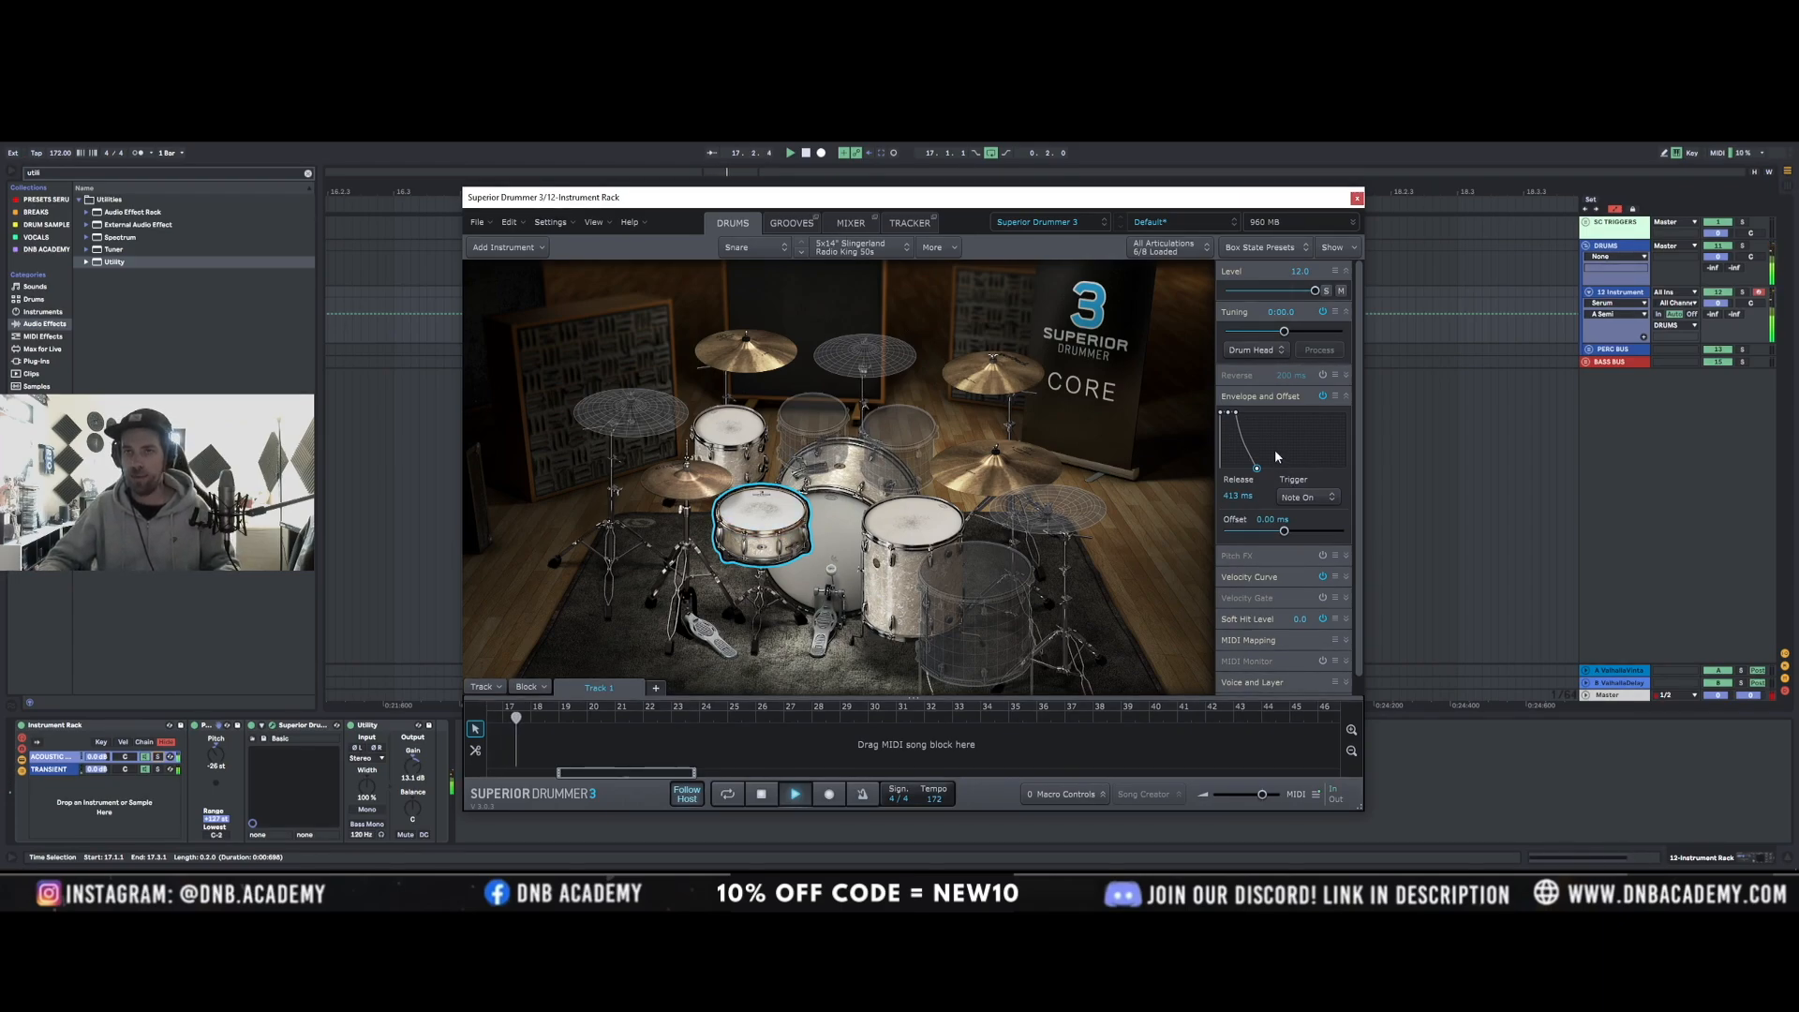
pyautogui.press('space')
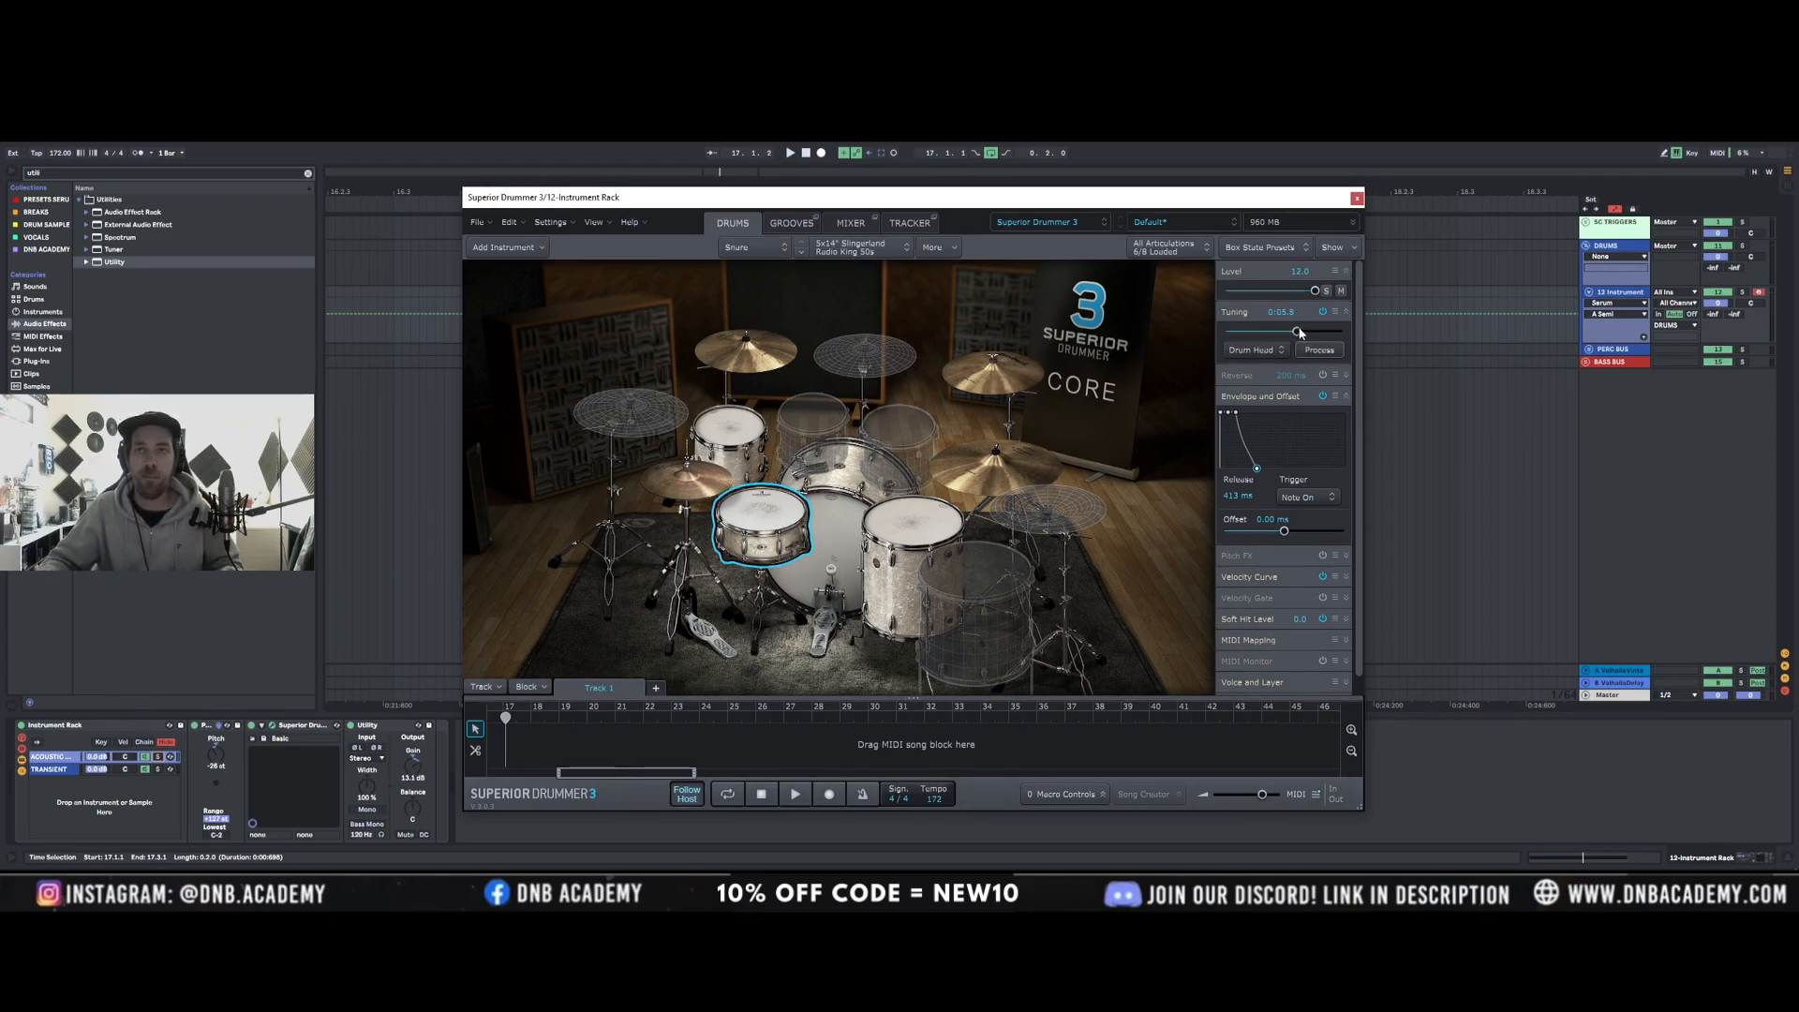
# With the loop playing, try the snare's tuning at 0:06.4 and 0:11.3, and lower it to 0:05.8.
pyautogui.moveTo(1298, 329); pyautogui.dragTo(1300, 330)
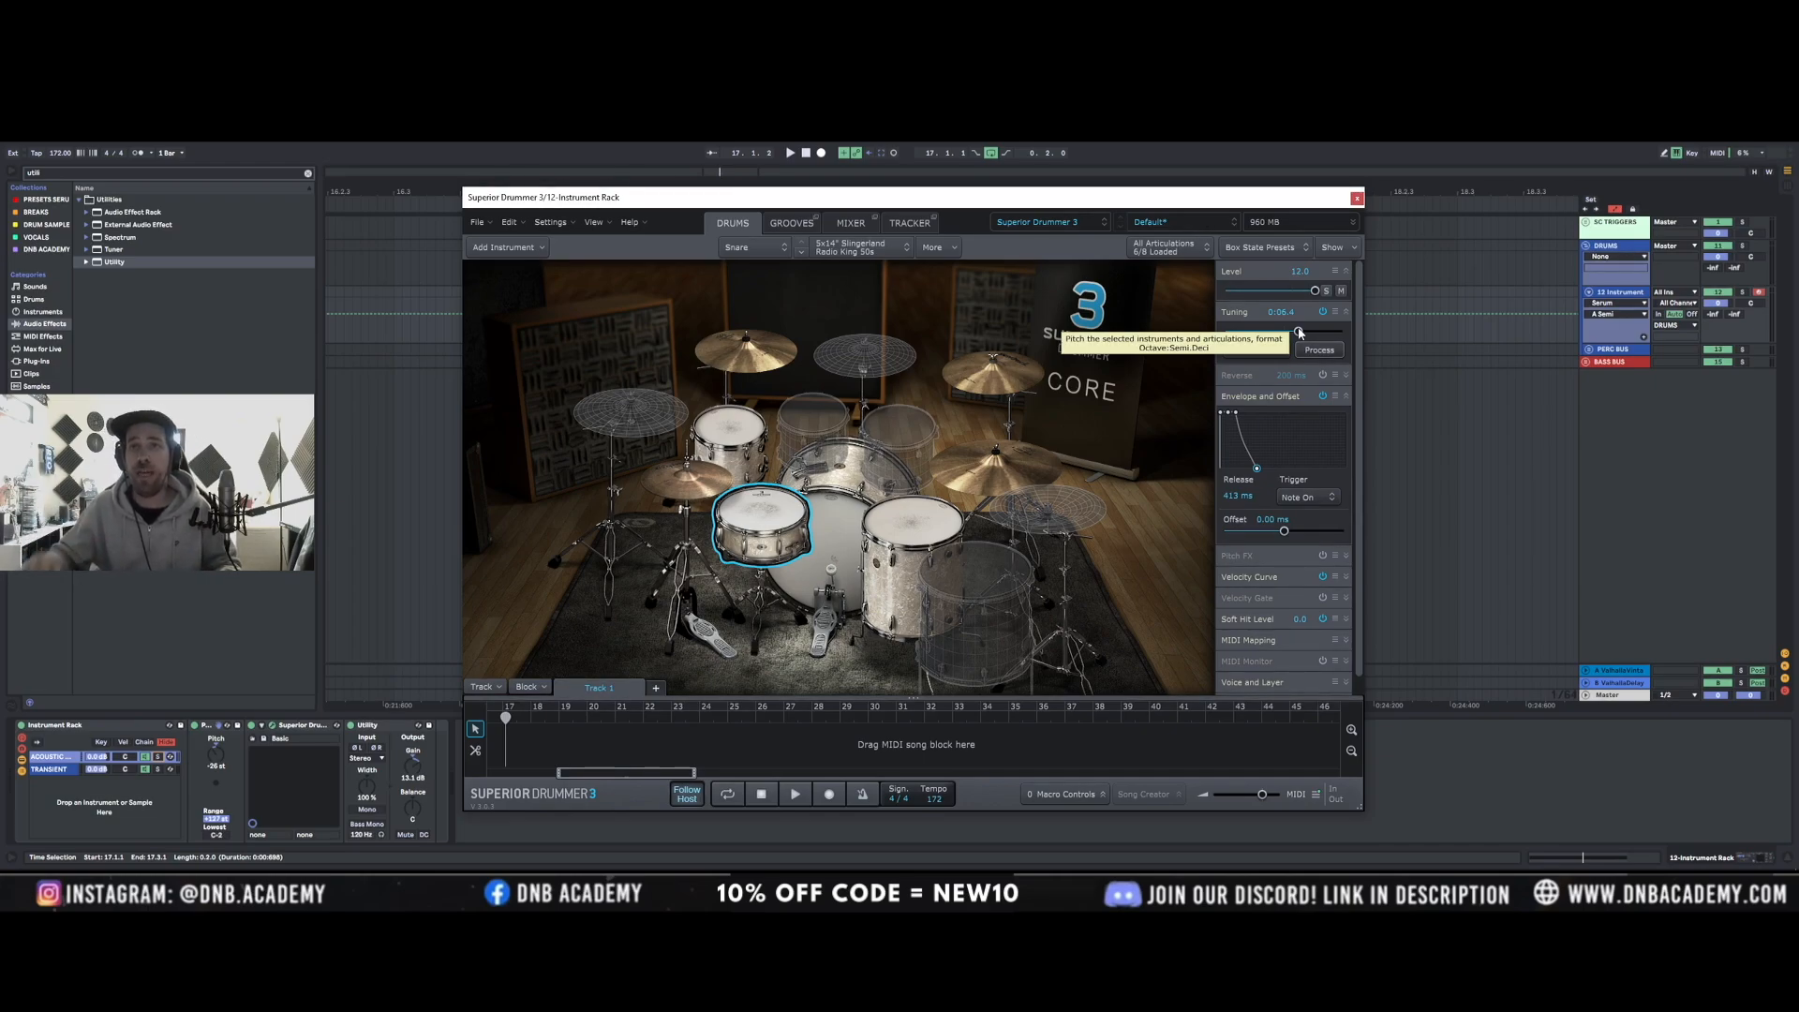
pyautogui.press('space')
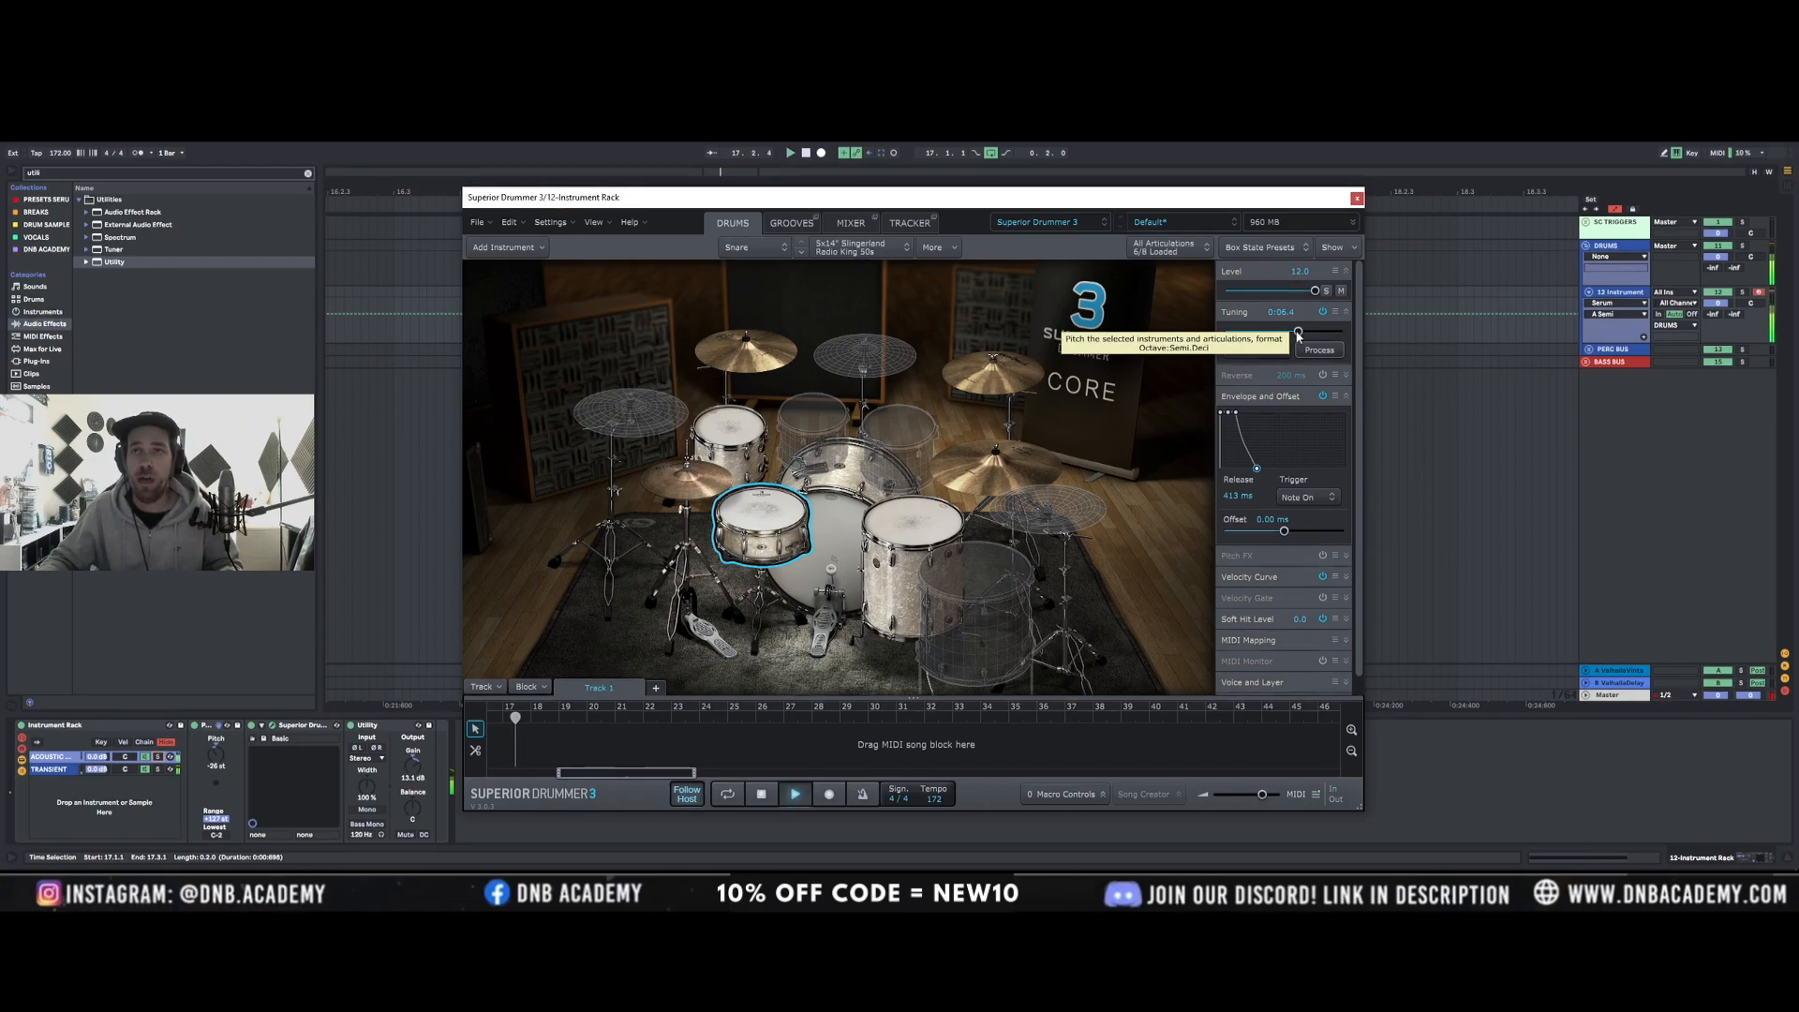
pyautogui.moveTo(1299, 332); pyautogui.dragTo(1309, 332)
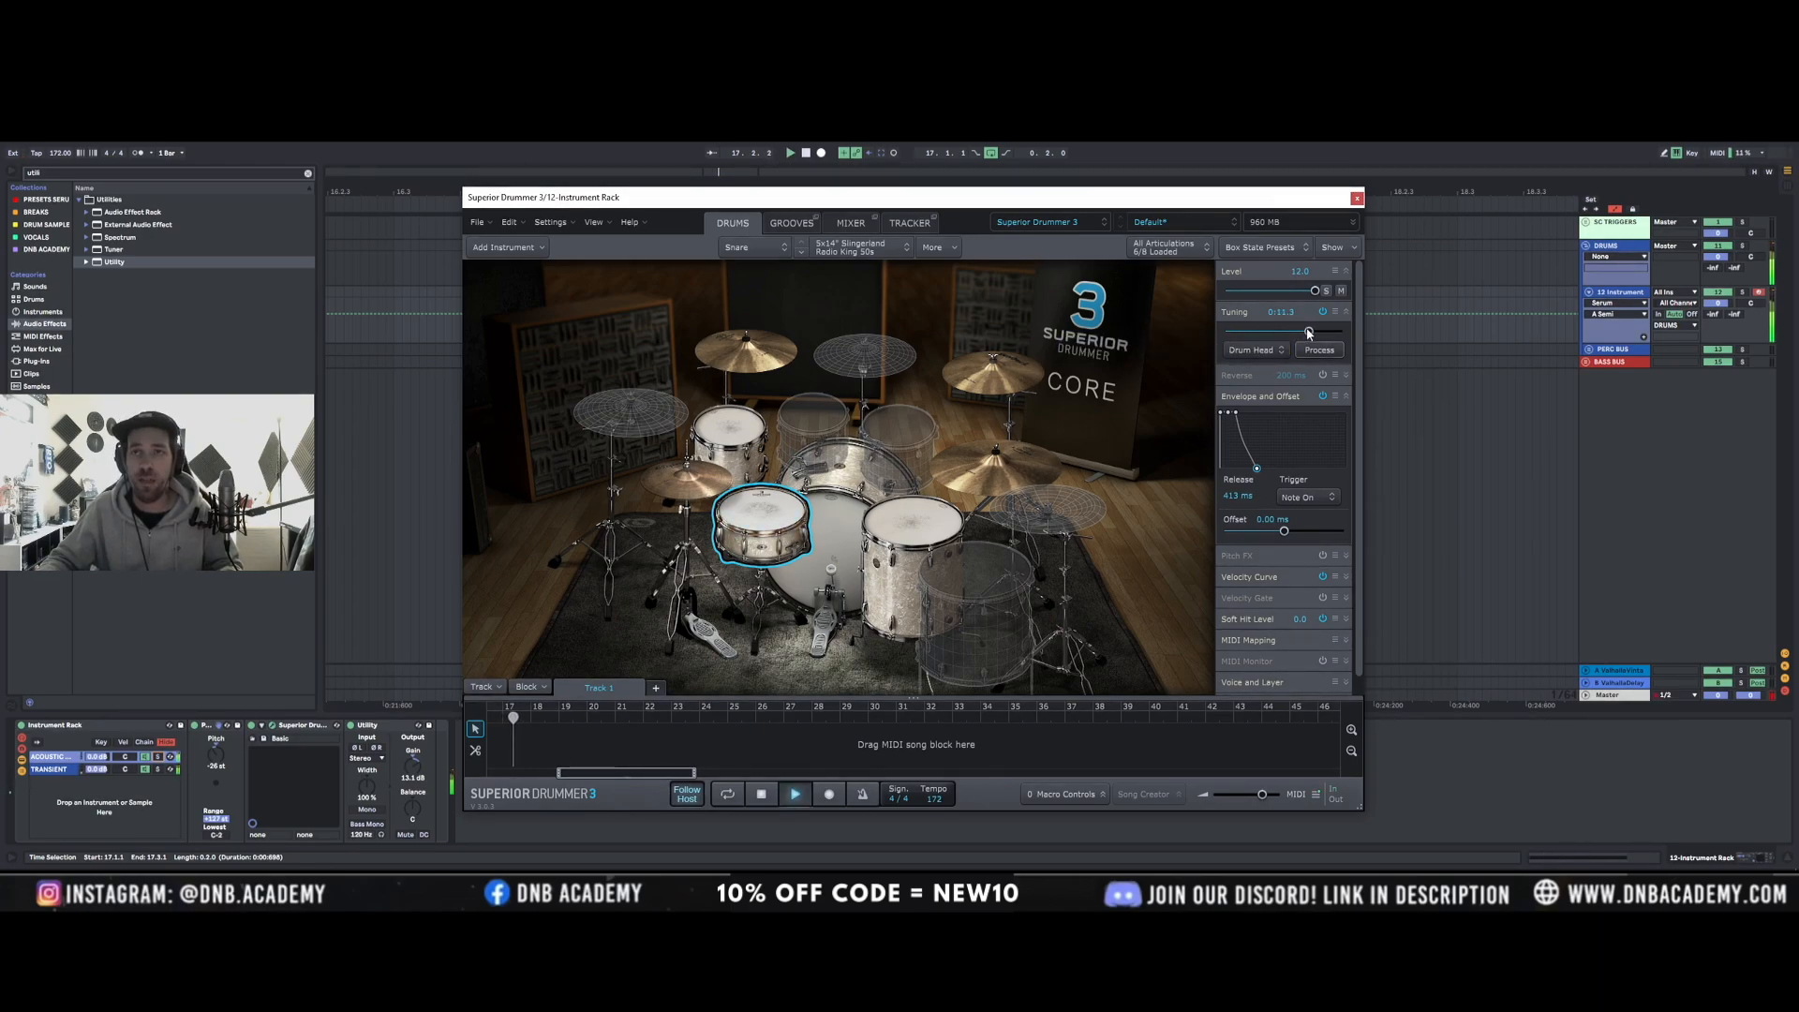
pyautogui.moveTo(1309, 333); pyautogui.dragTo(1297, 331)
# Audition the Ludwig Jazz Festival, Lignum Custom Pear Stave, Sonor Select Force Jungle and Odery Hard Hoop snares, tuning the last to 0:03.2.
pyautogui.rightClick(774, 549)
pyautogui.click(818, 596)
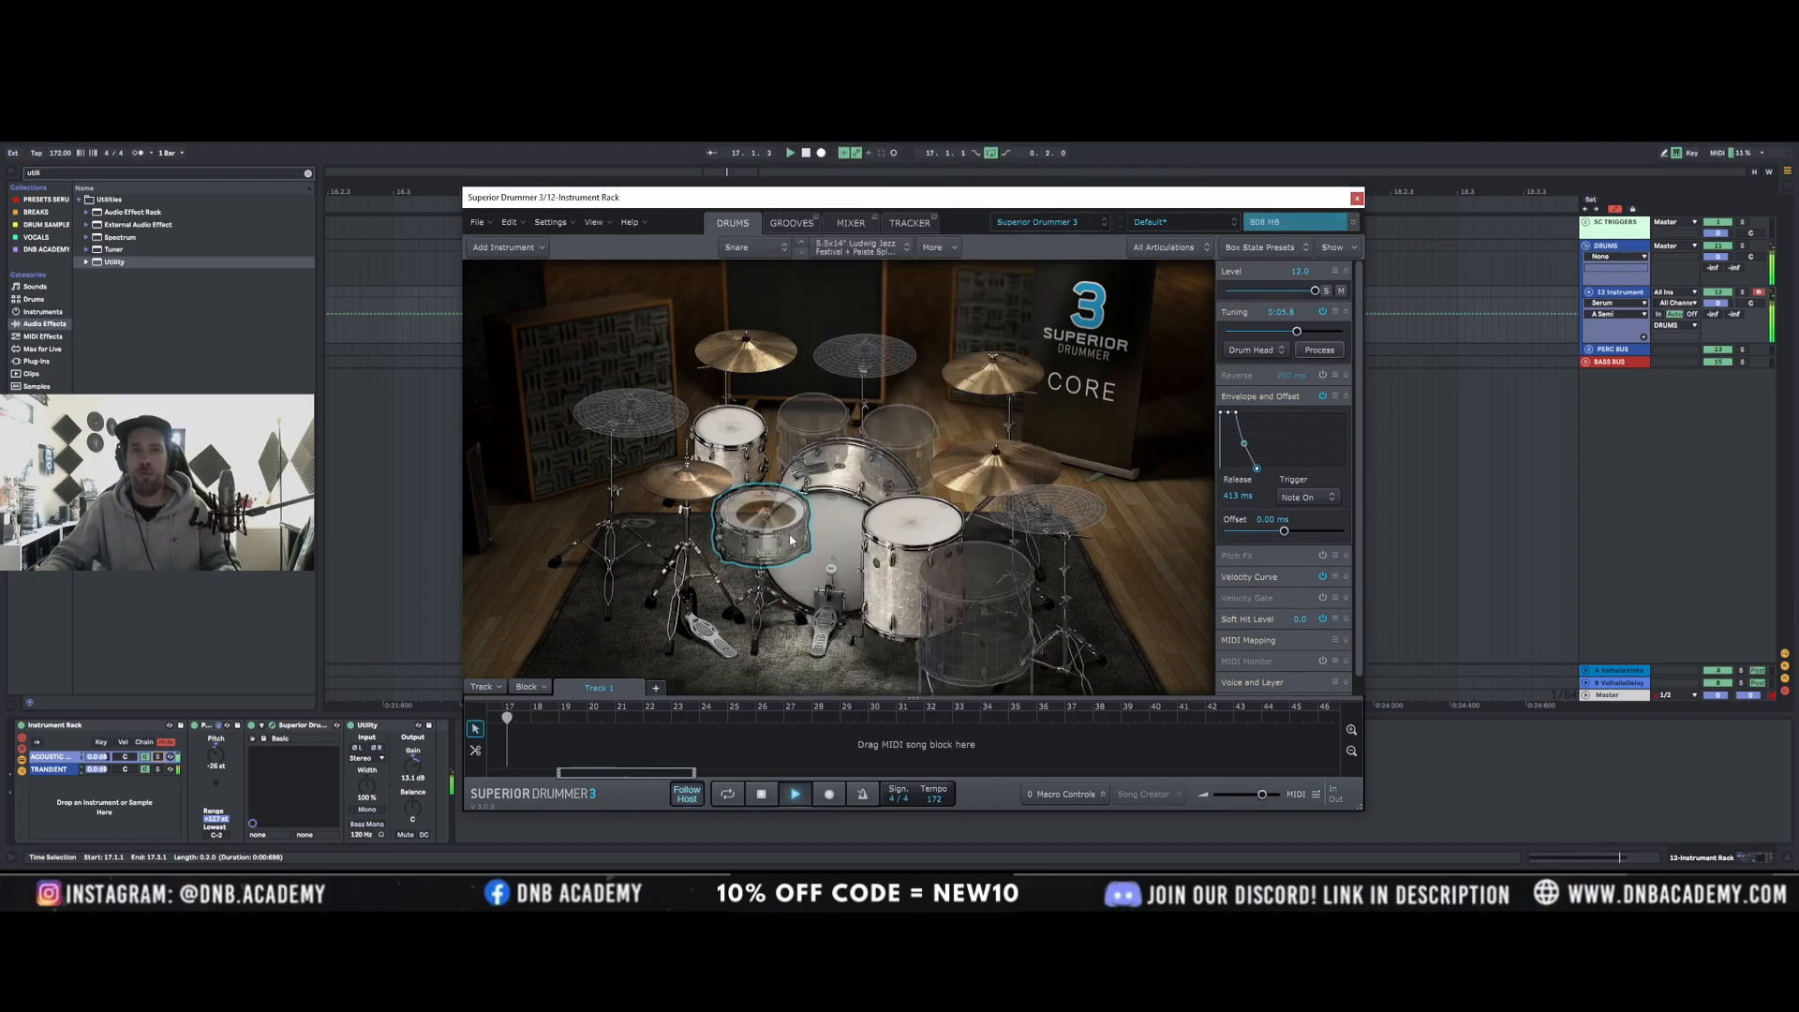
pyautogui.rightClick(792, 549)
pyautogui.click(796, 585)
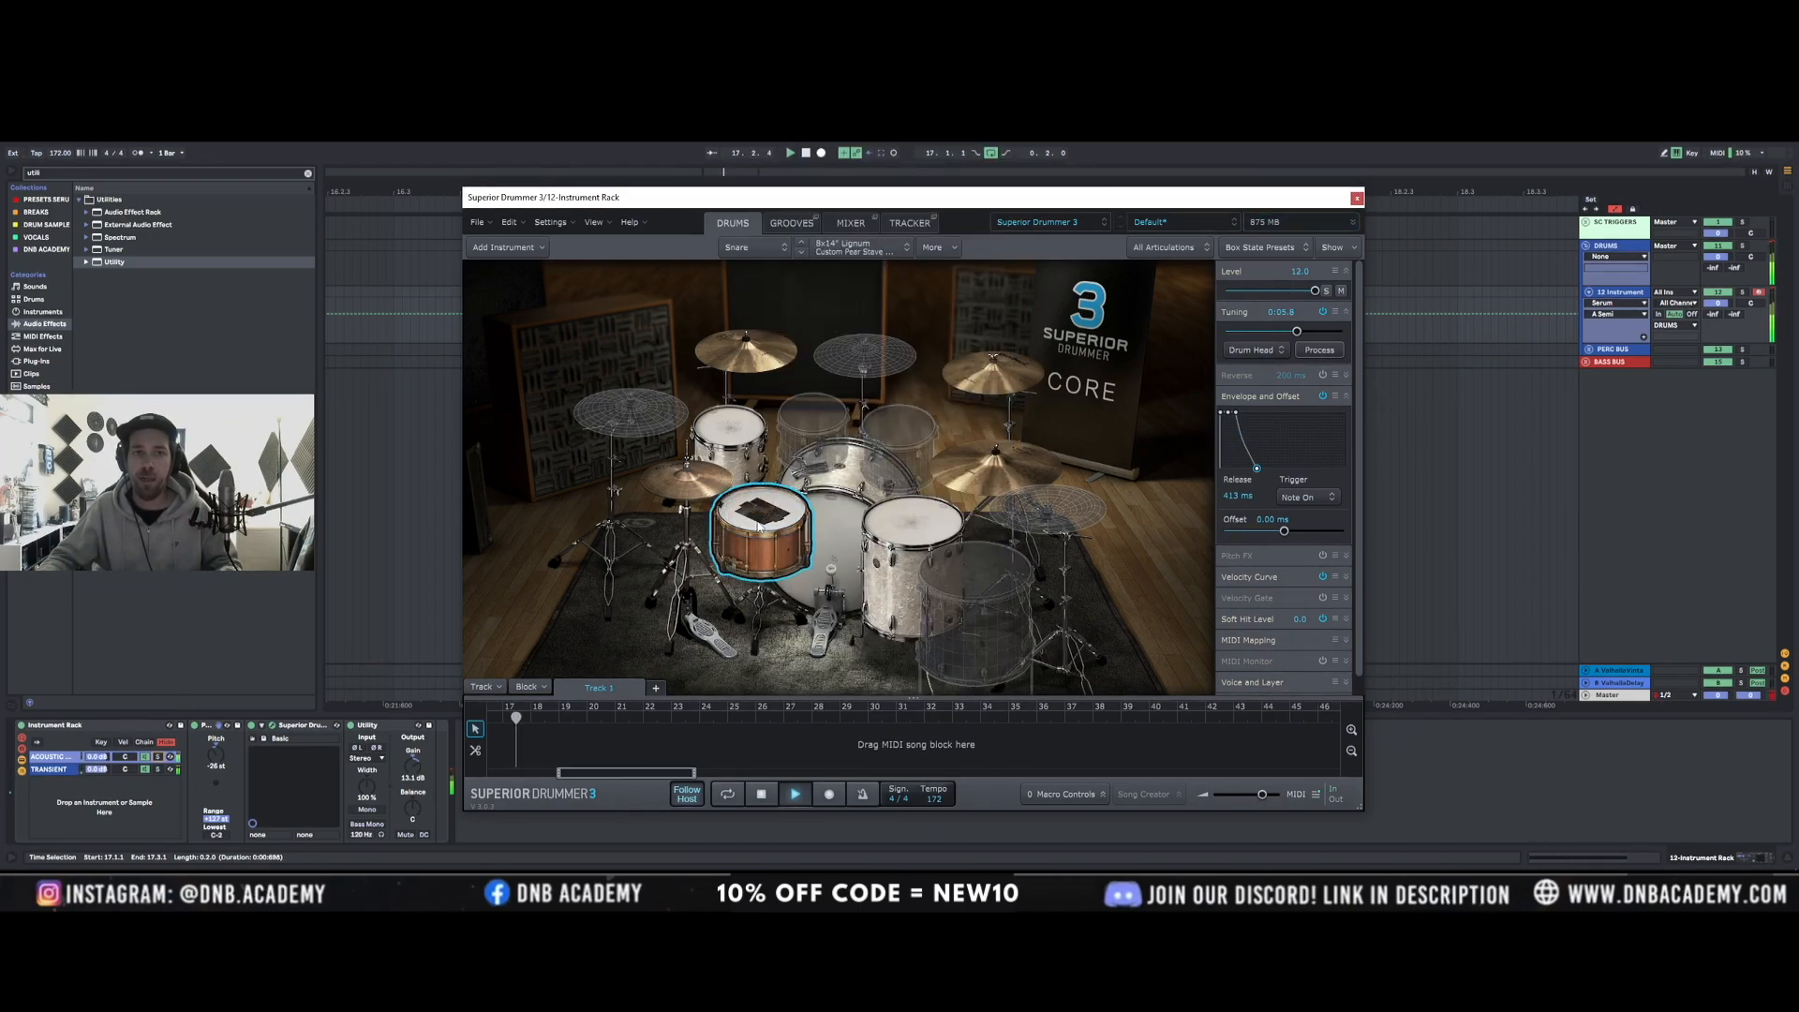
pyautogui.rightClick(759, 528)
pyautogui.click(811, 563)
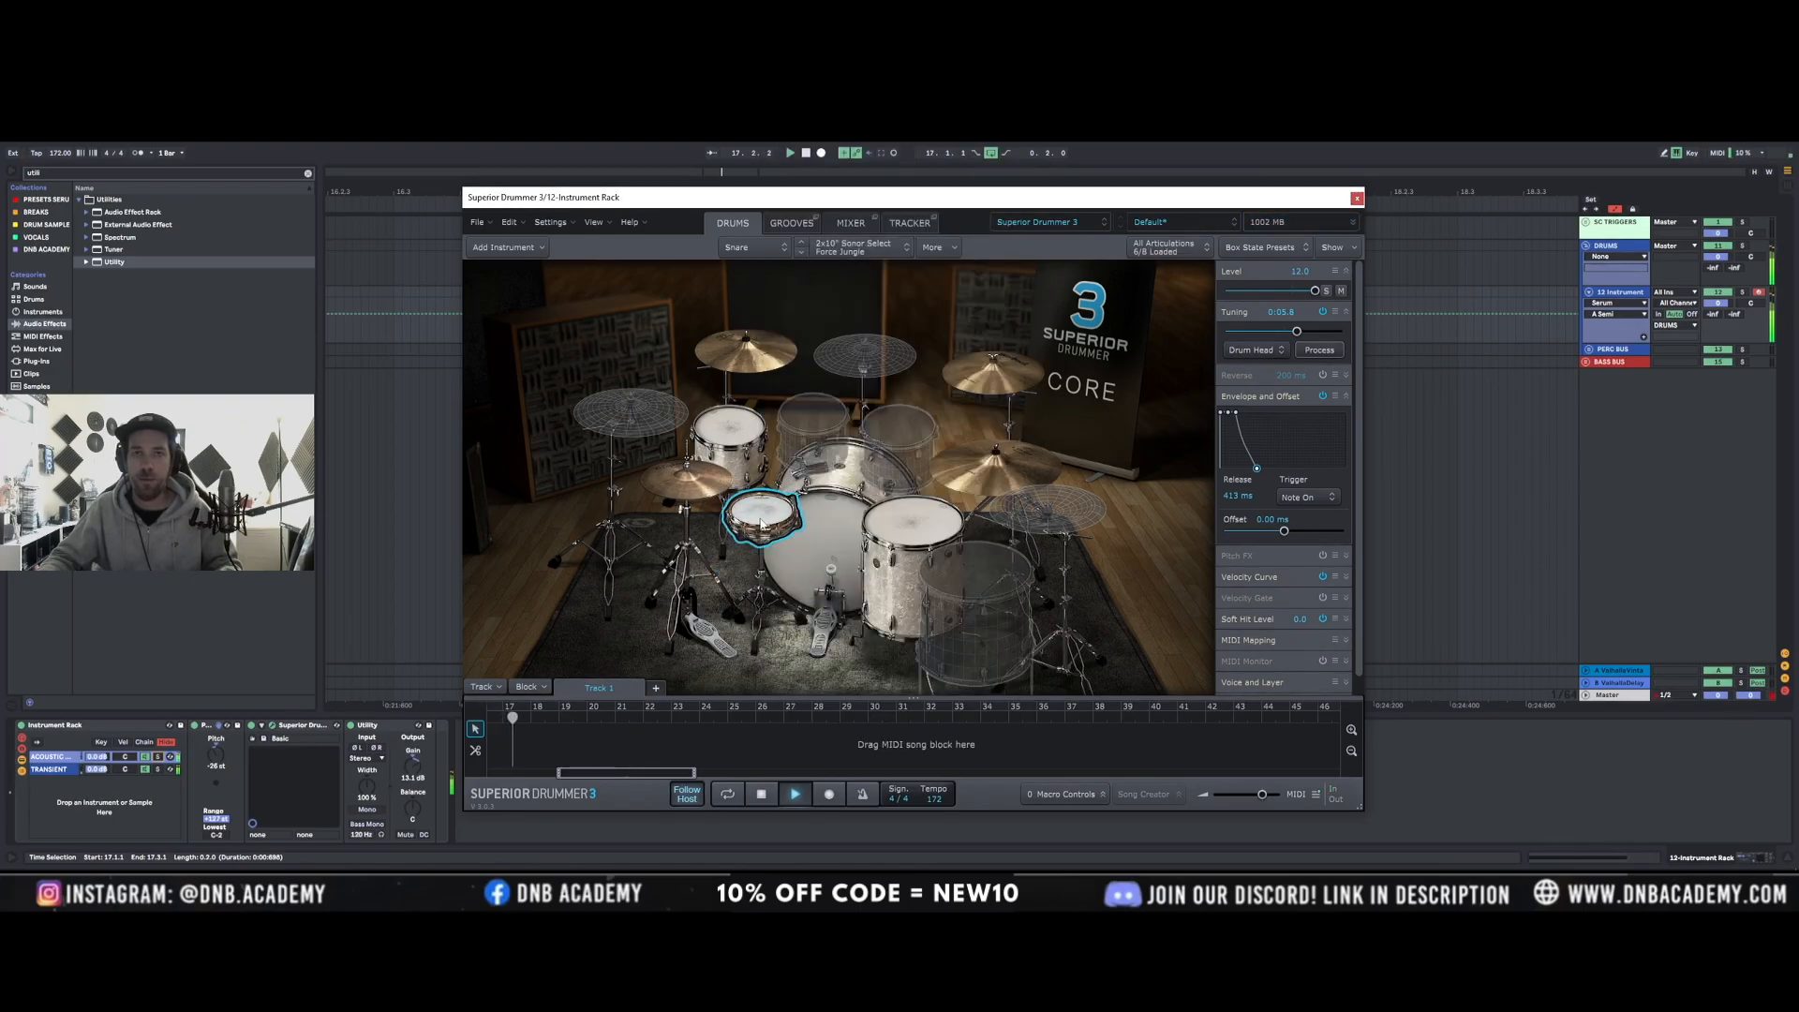
pyautogui.rightClick(759, 526)
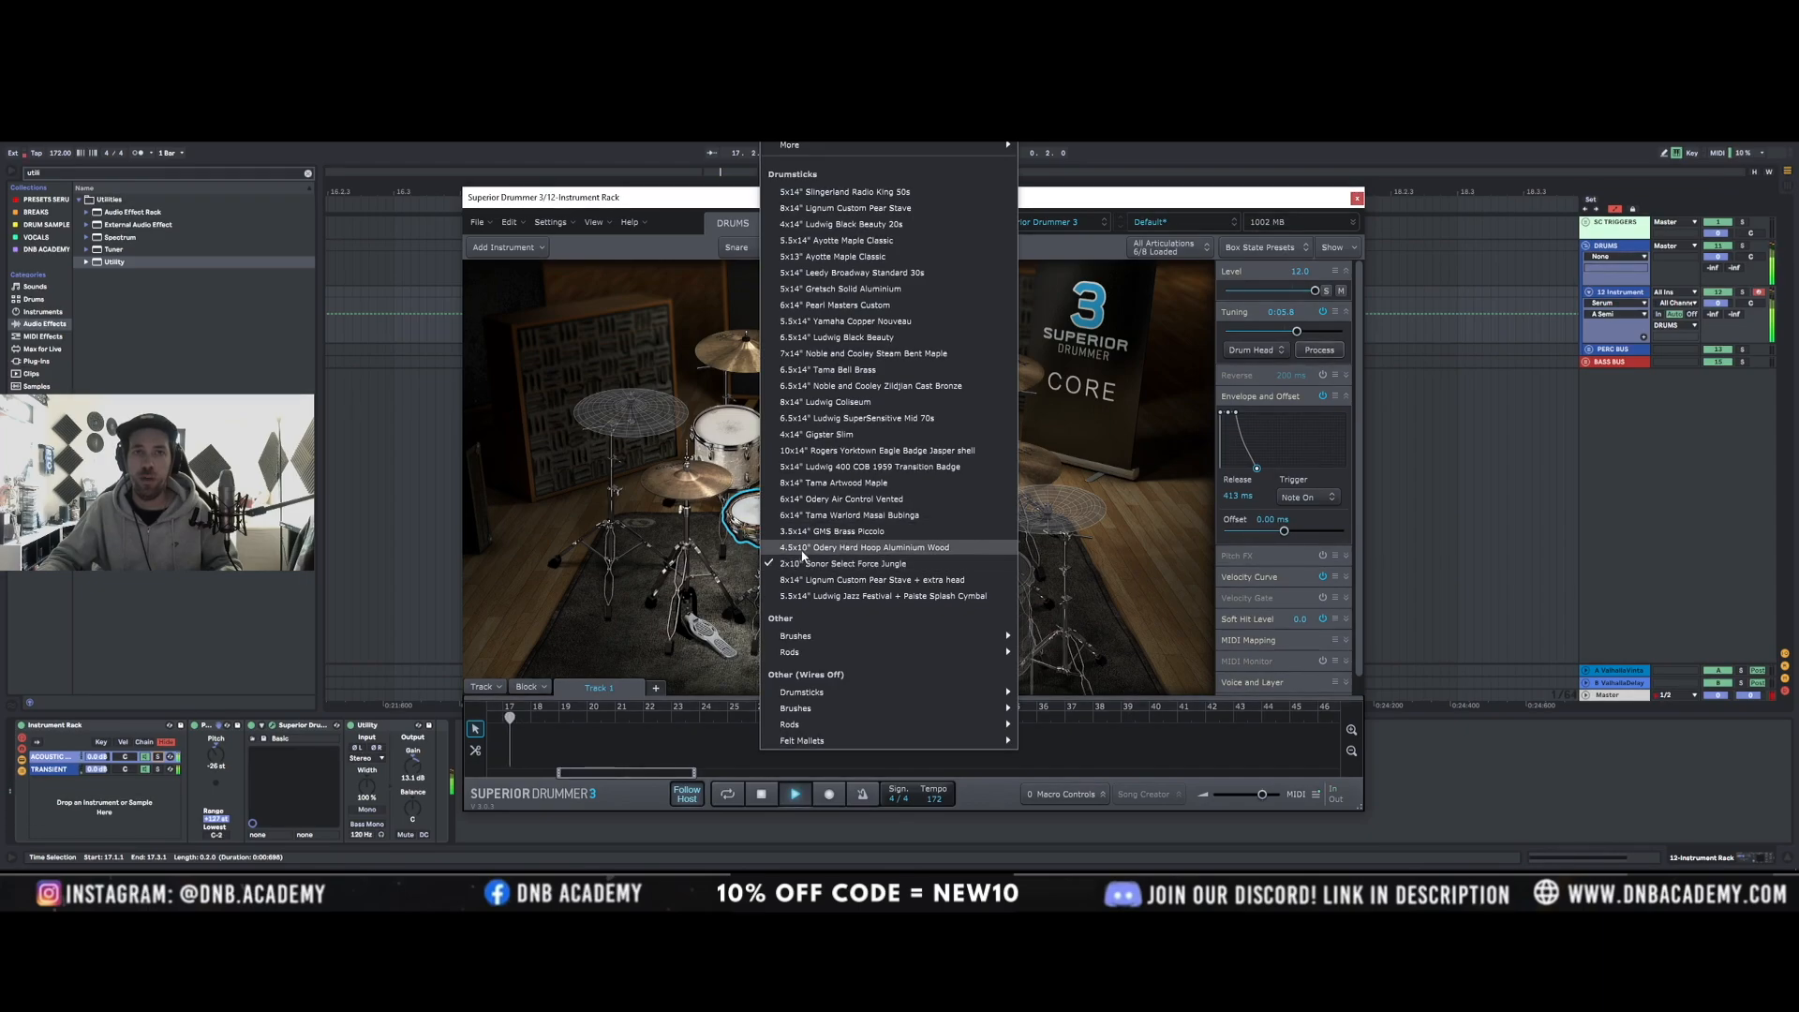
pyautogui.click(803, 548)
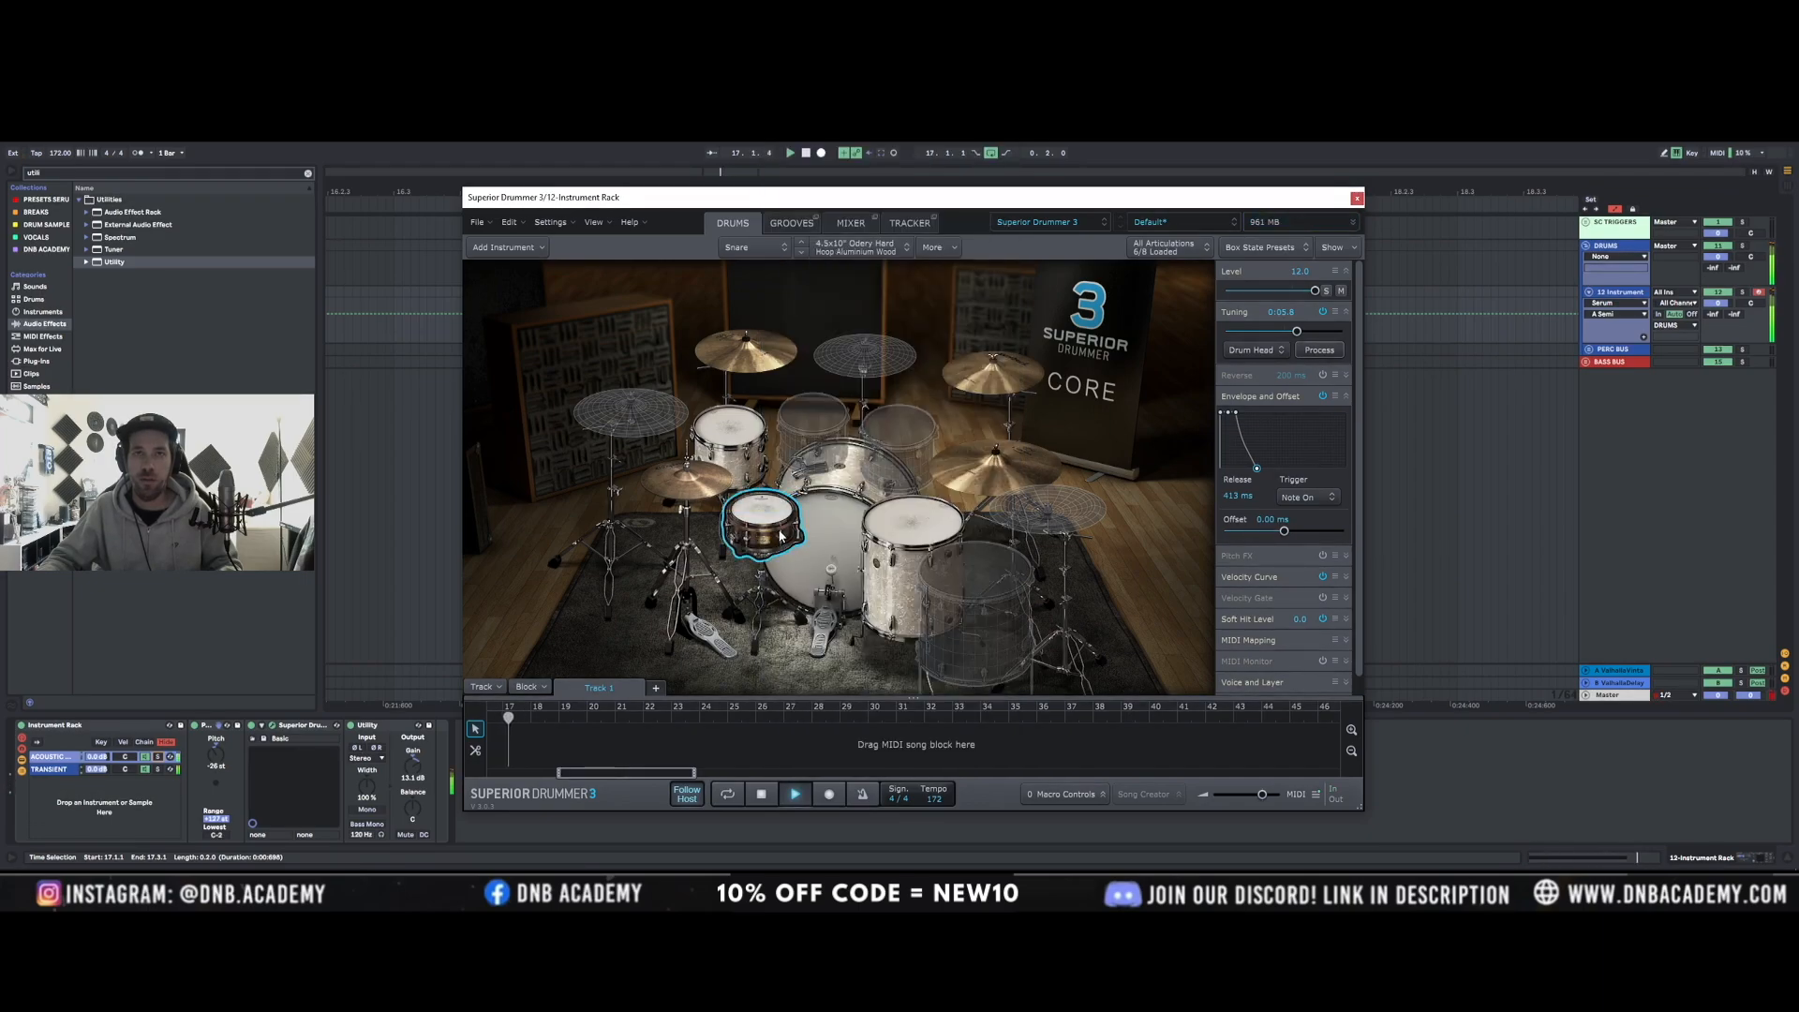
pyautogui.moveTo(1299, 335); pyautogui.dragTo(1293, 333)
# Swap the snare for the 3.5x14" GMS Brass Piccolo and raise its tuning to 0:06.4.
pyautogui.rightClick(761, 514)
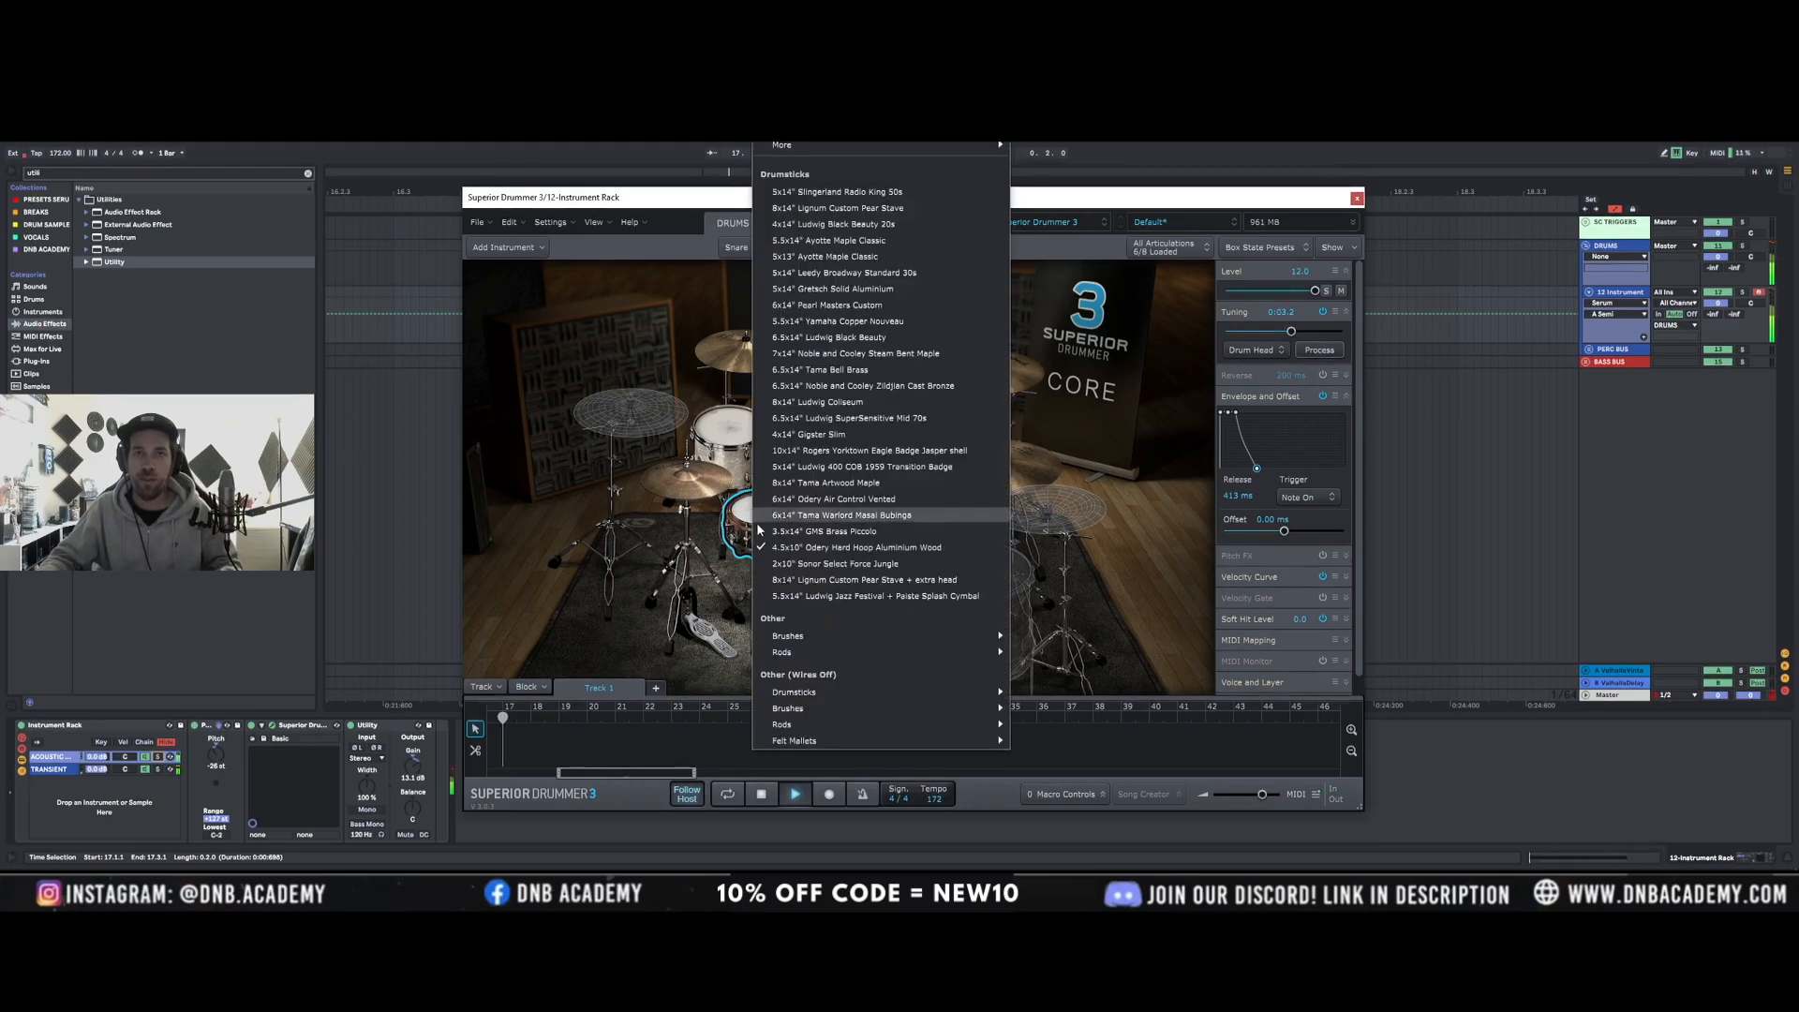
pyautogui.click(796, 532)
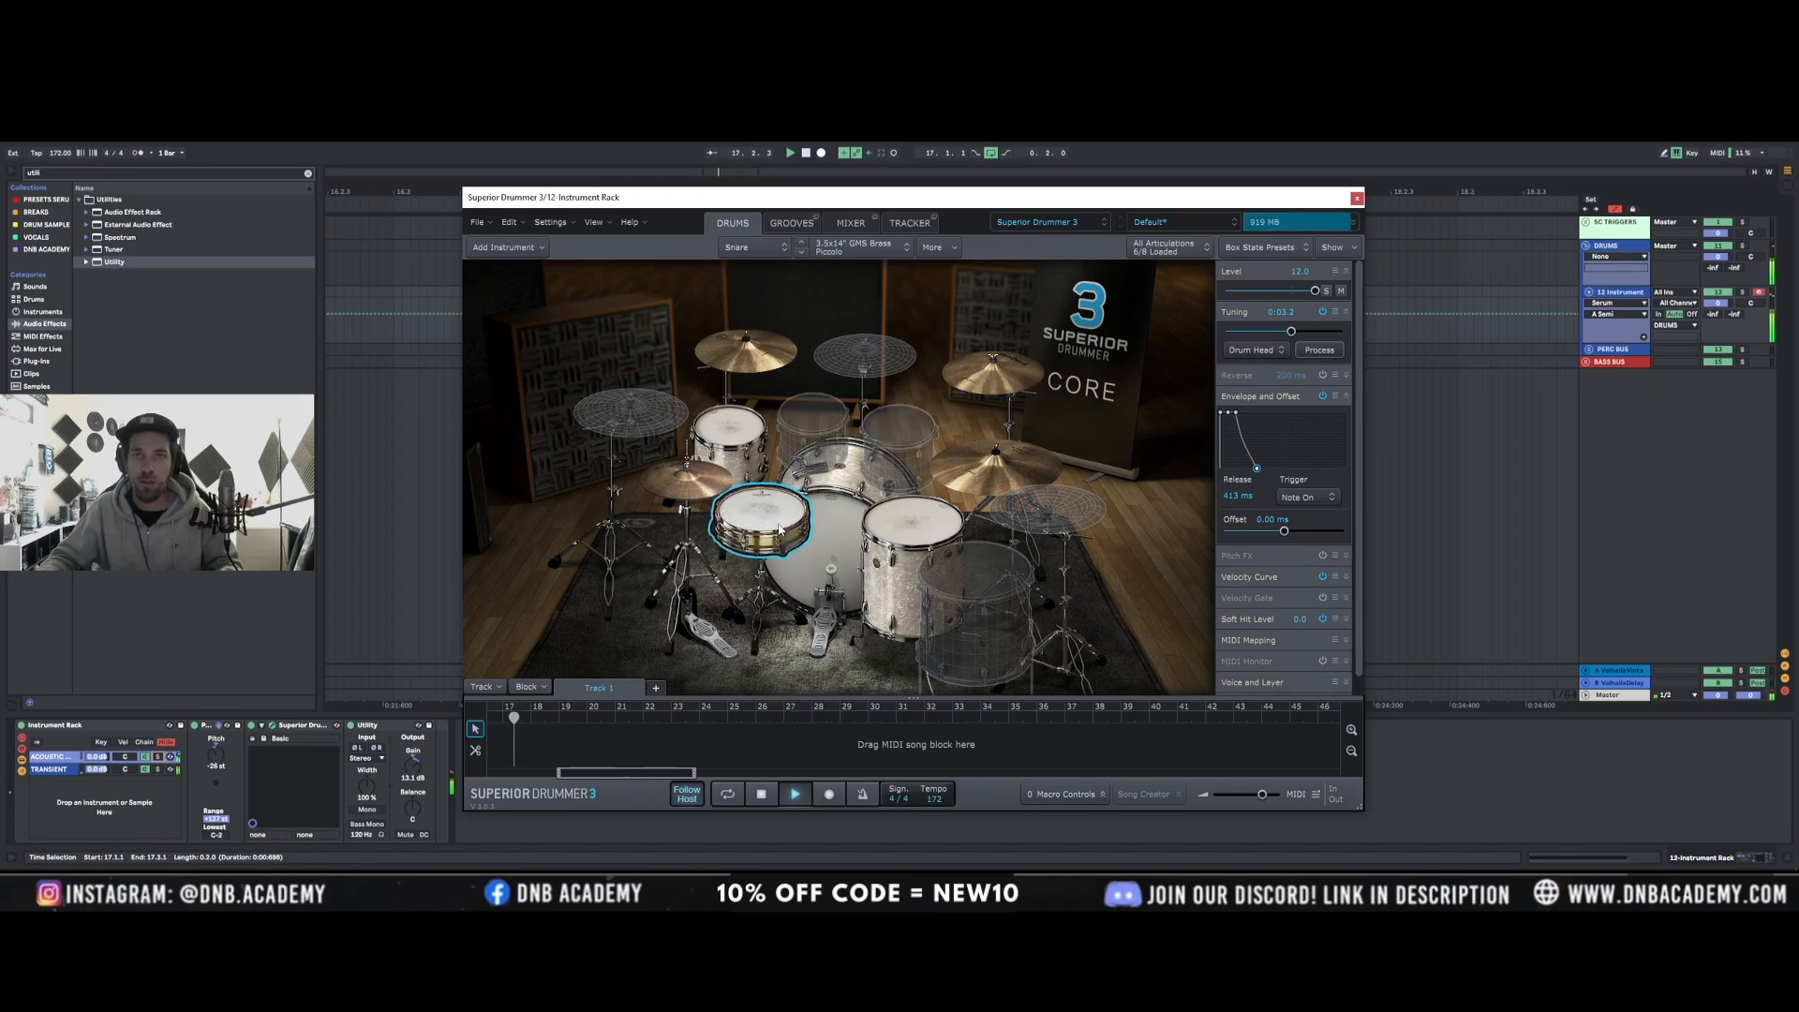
pyautogui.moveTo(1292, 331); pyautogui.dragTo(1297, 334)
# Audition the Tama Warlord Masai Bubinga, Odery Air Control Vented and Tama Artwood Maple snares, and load the 5x13" Ayotte Maple Classic.
pyautogui.click(795, 529)
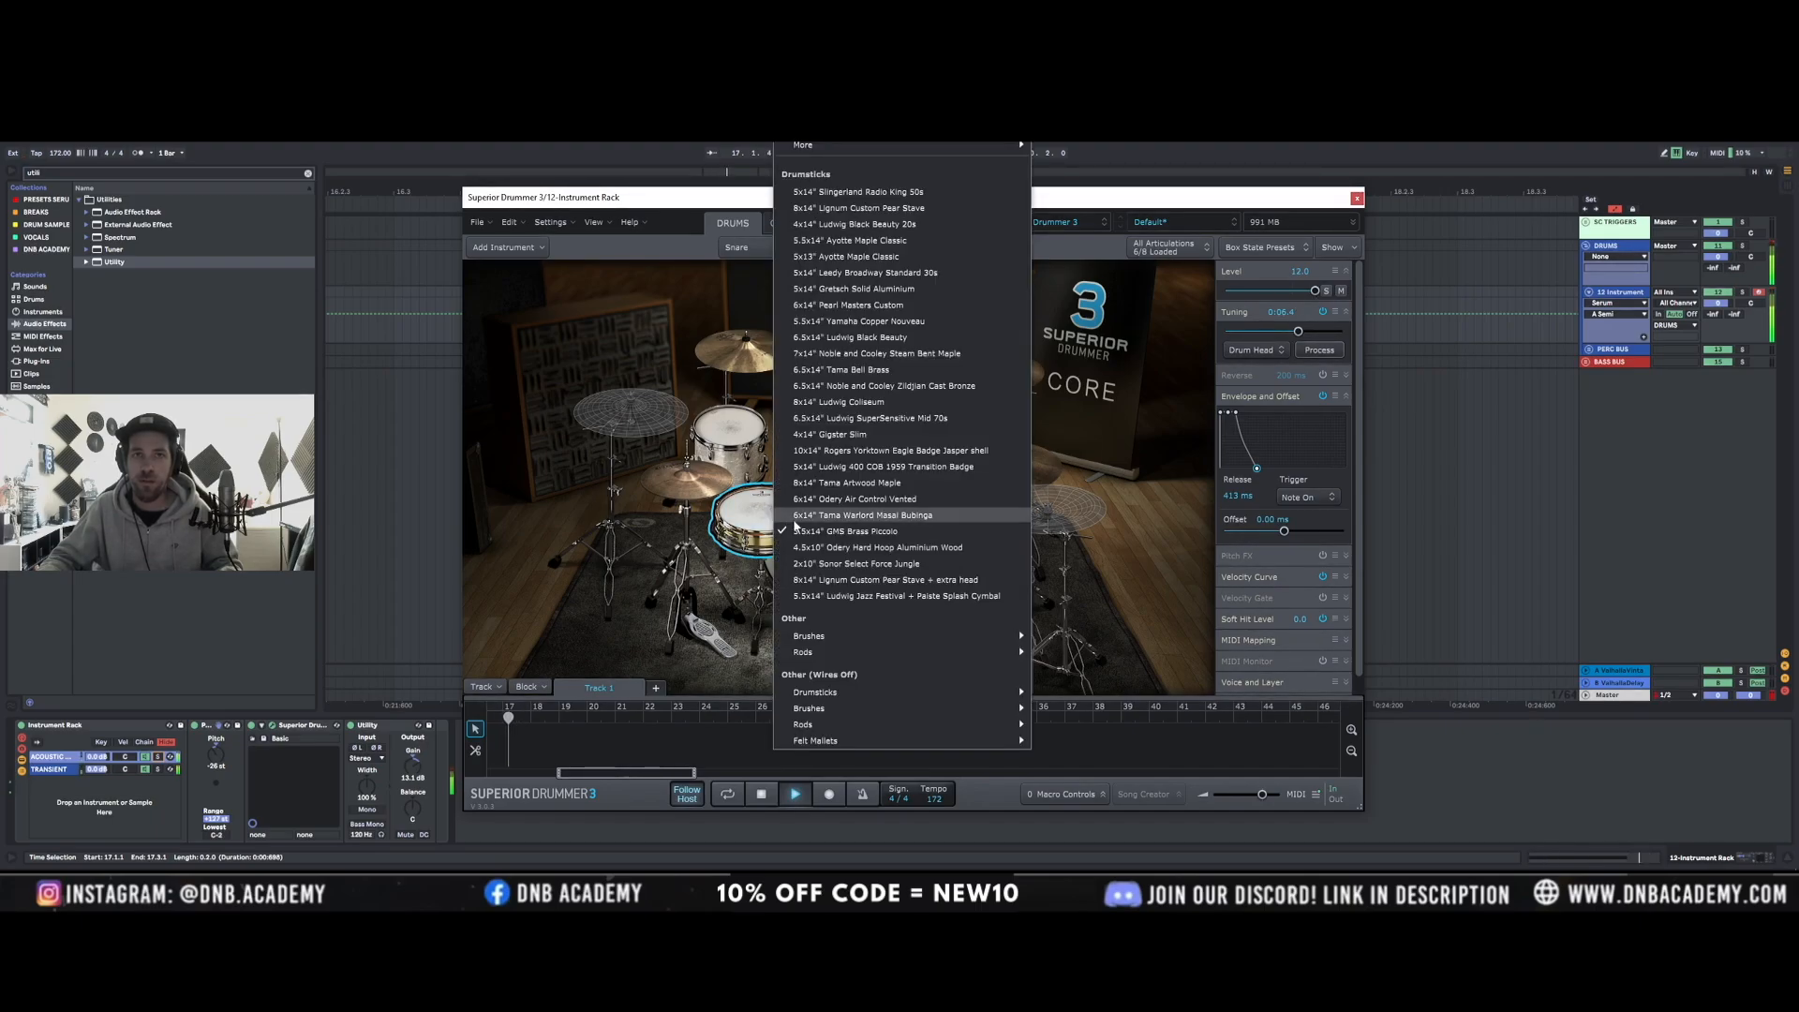
pyautogui.click(795, 517)
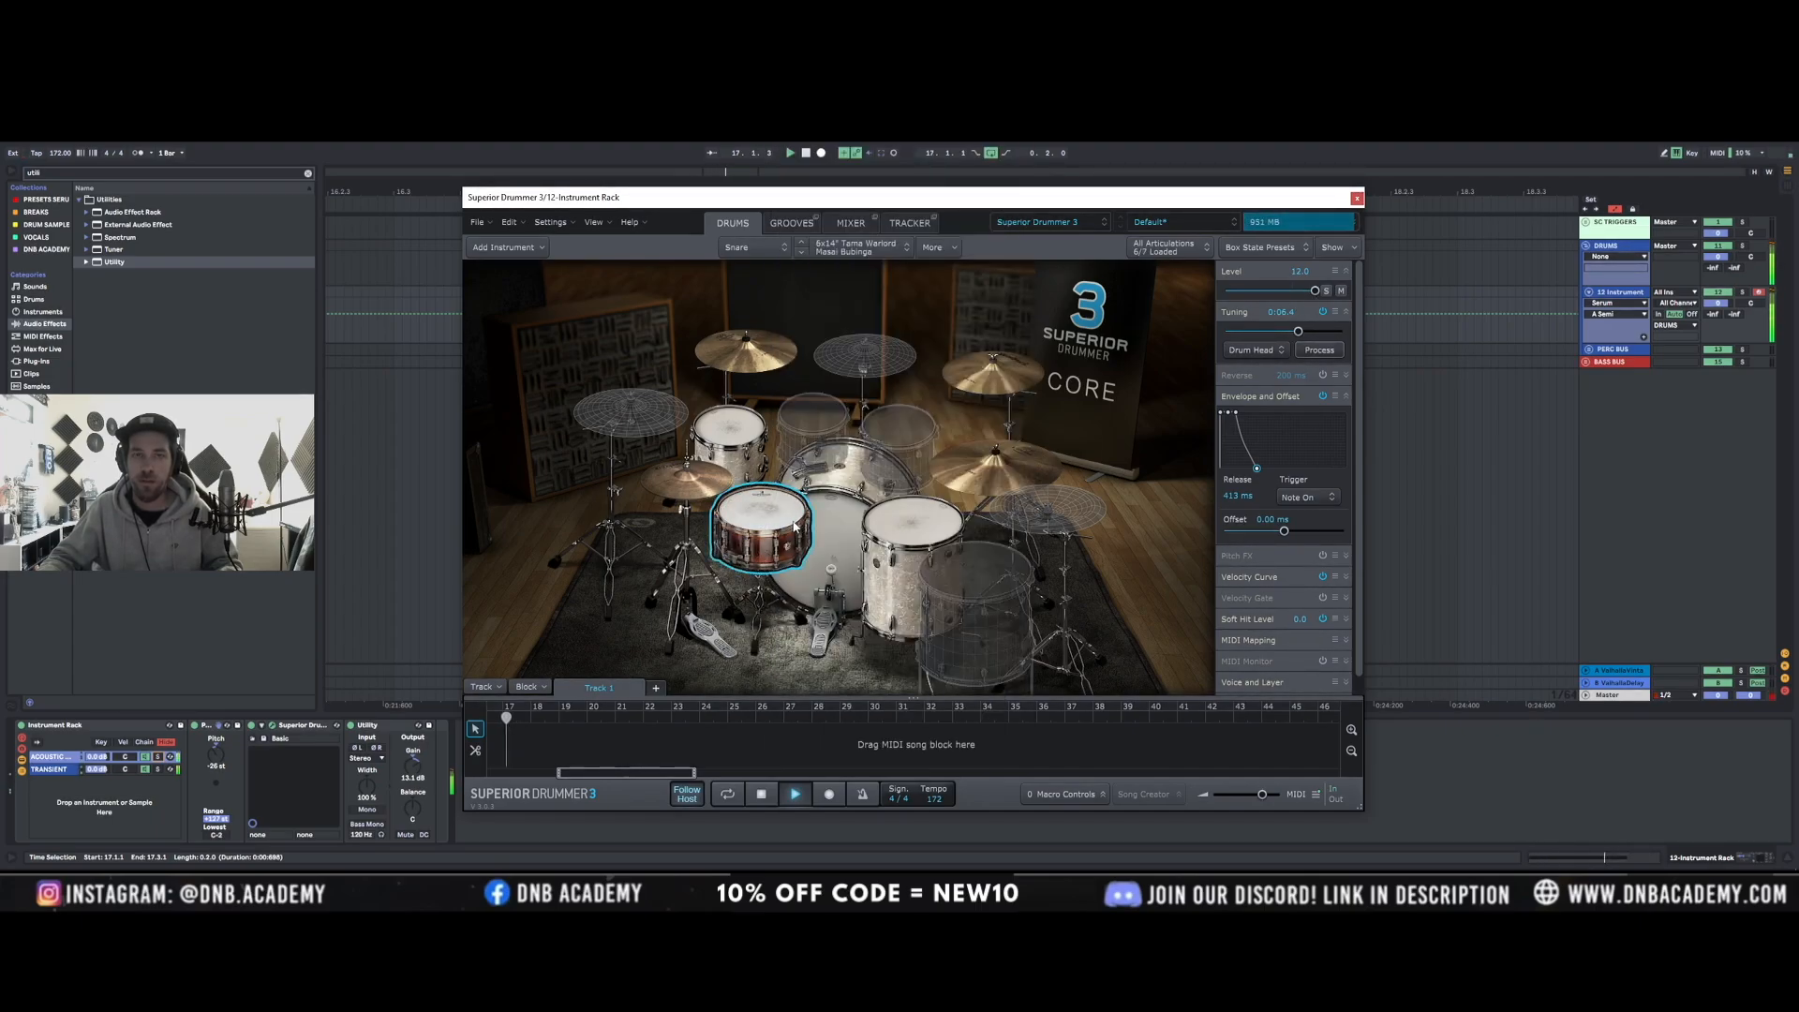
pyautogui.click(795, 528)
pyautogui.click(804, 504)
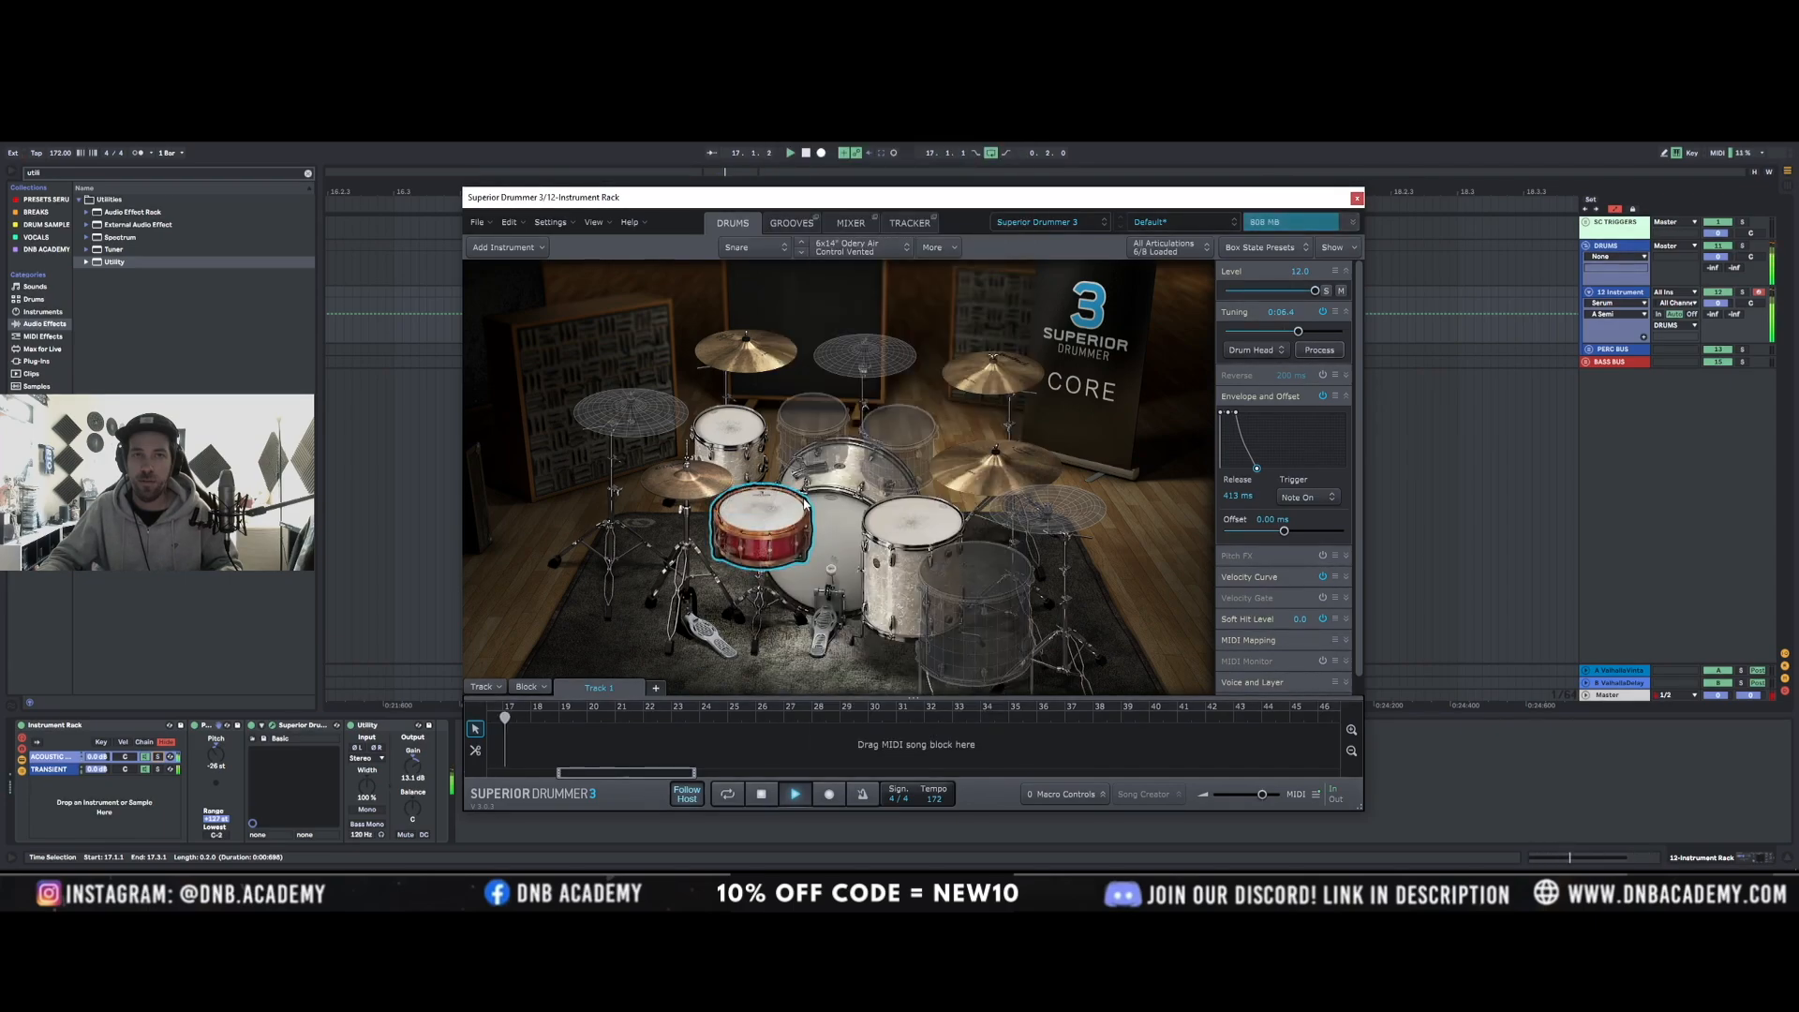
pyautogui.click(798, 498)
pyautogui.click(798, 484)
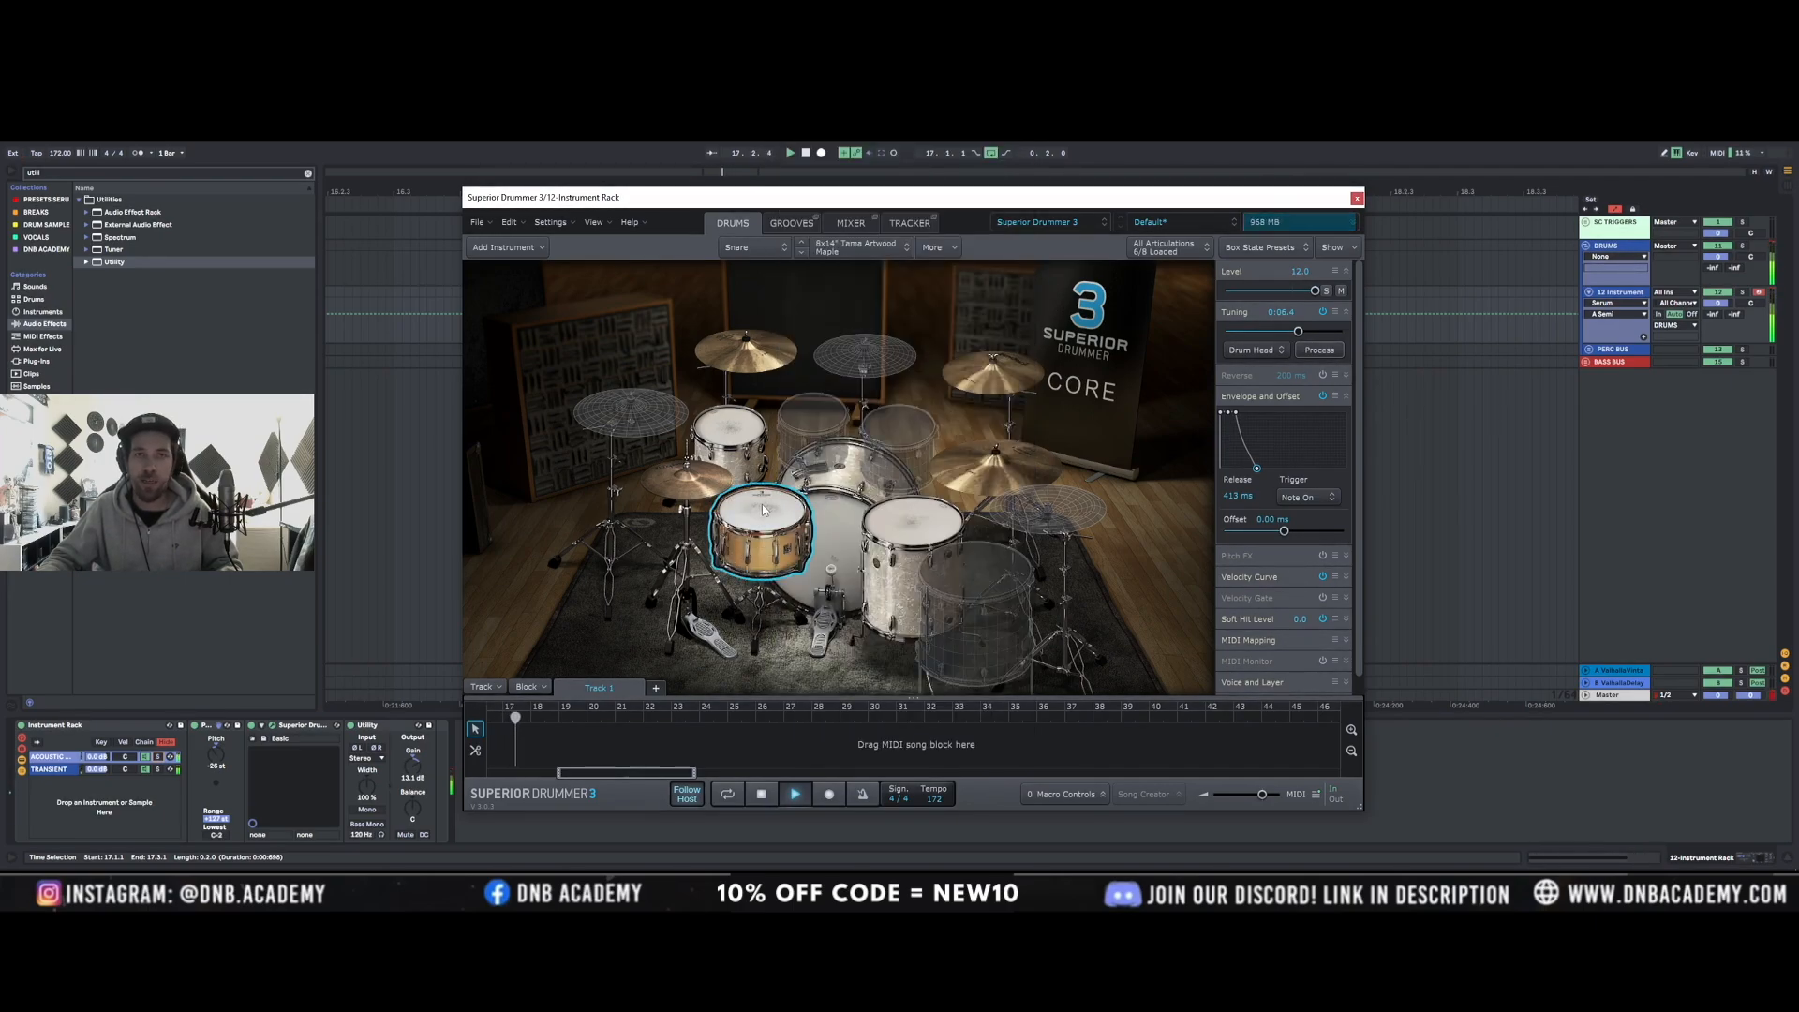
pyautogui.click(764, 510)
pyautogui.click(816, 256)
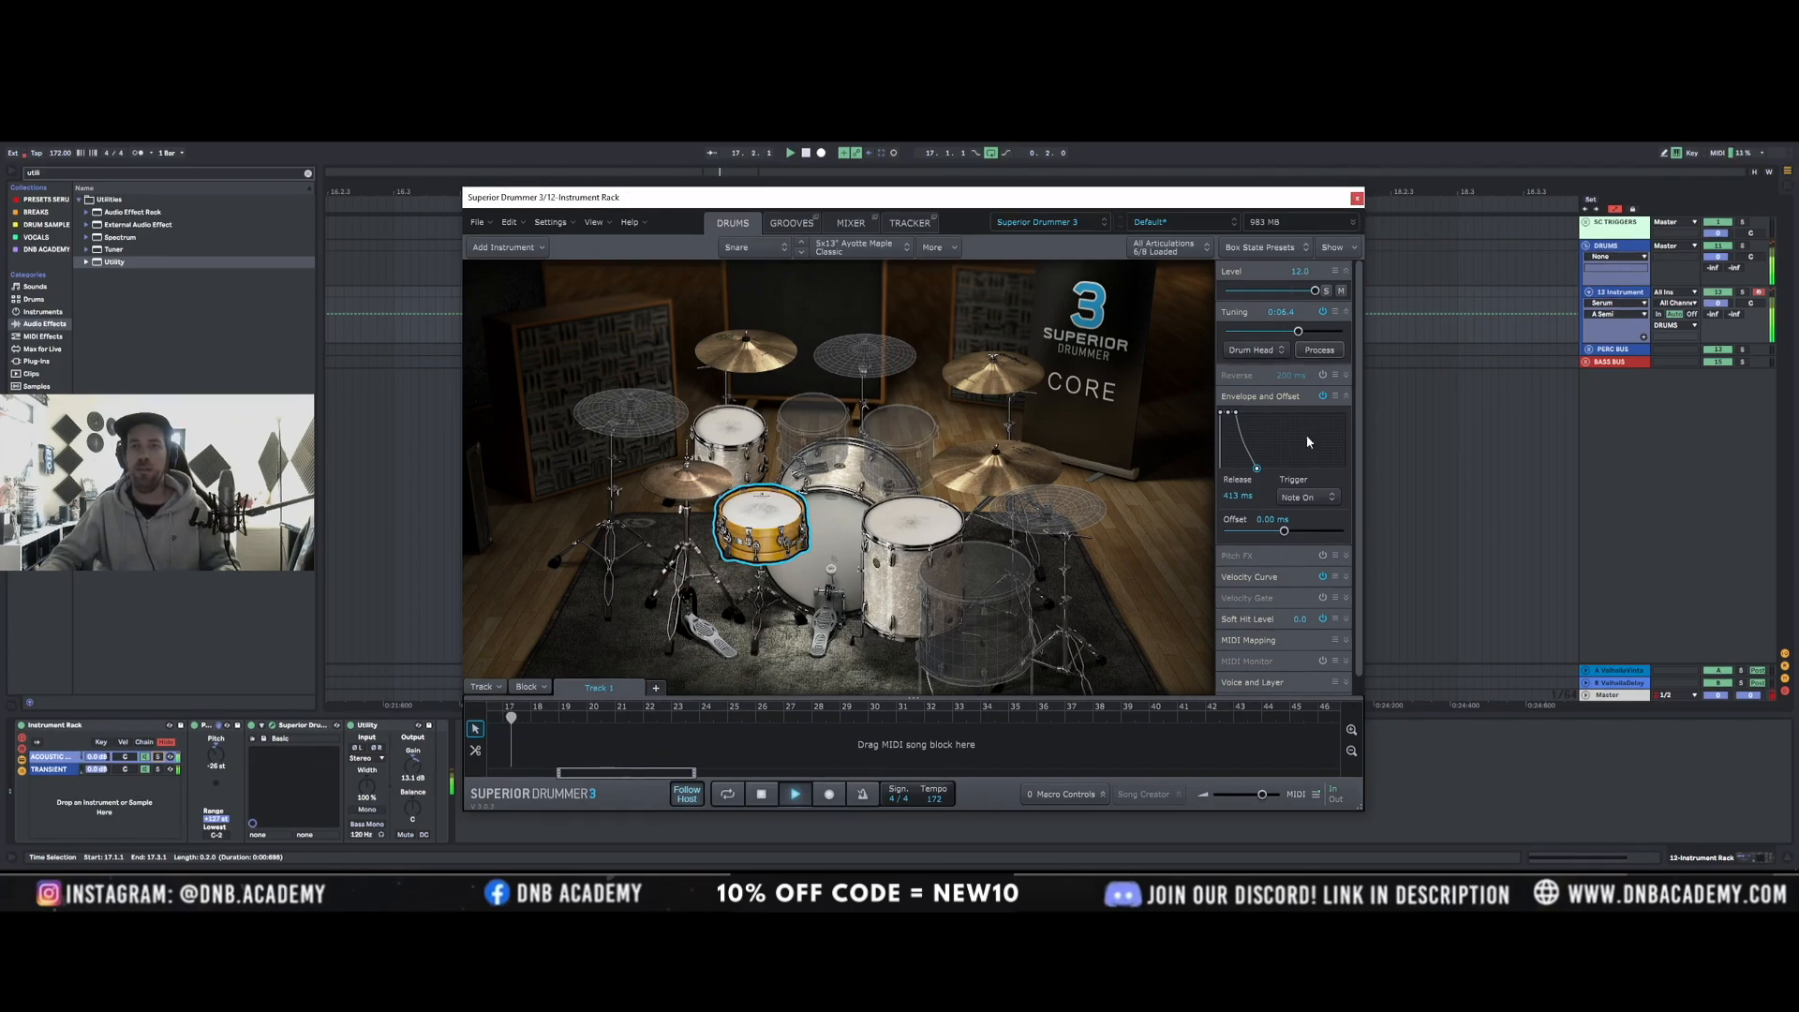
# Open Serum in the TRANSIENT chain, check LFO 2, and tighten the transient by shortening and steepening LFO 1's decay curve.
pyautogui.click(1357, 197)
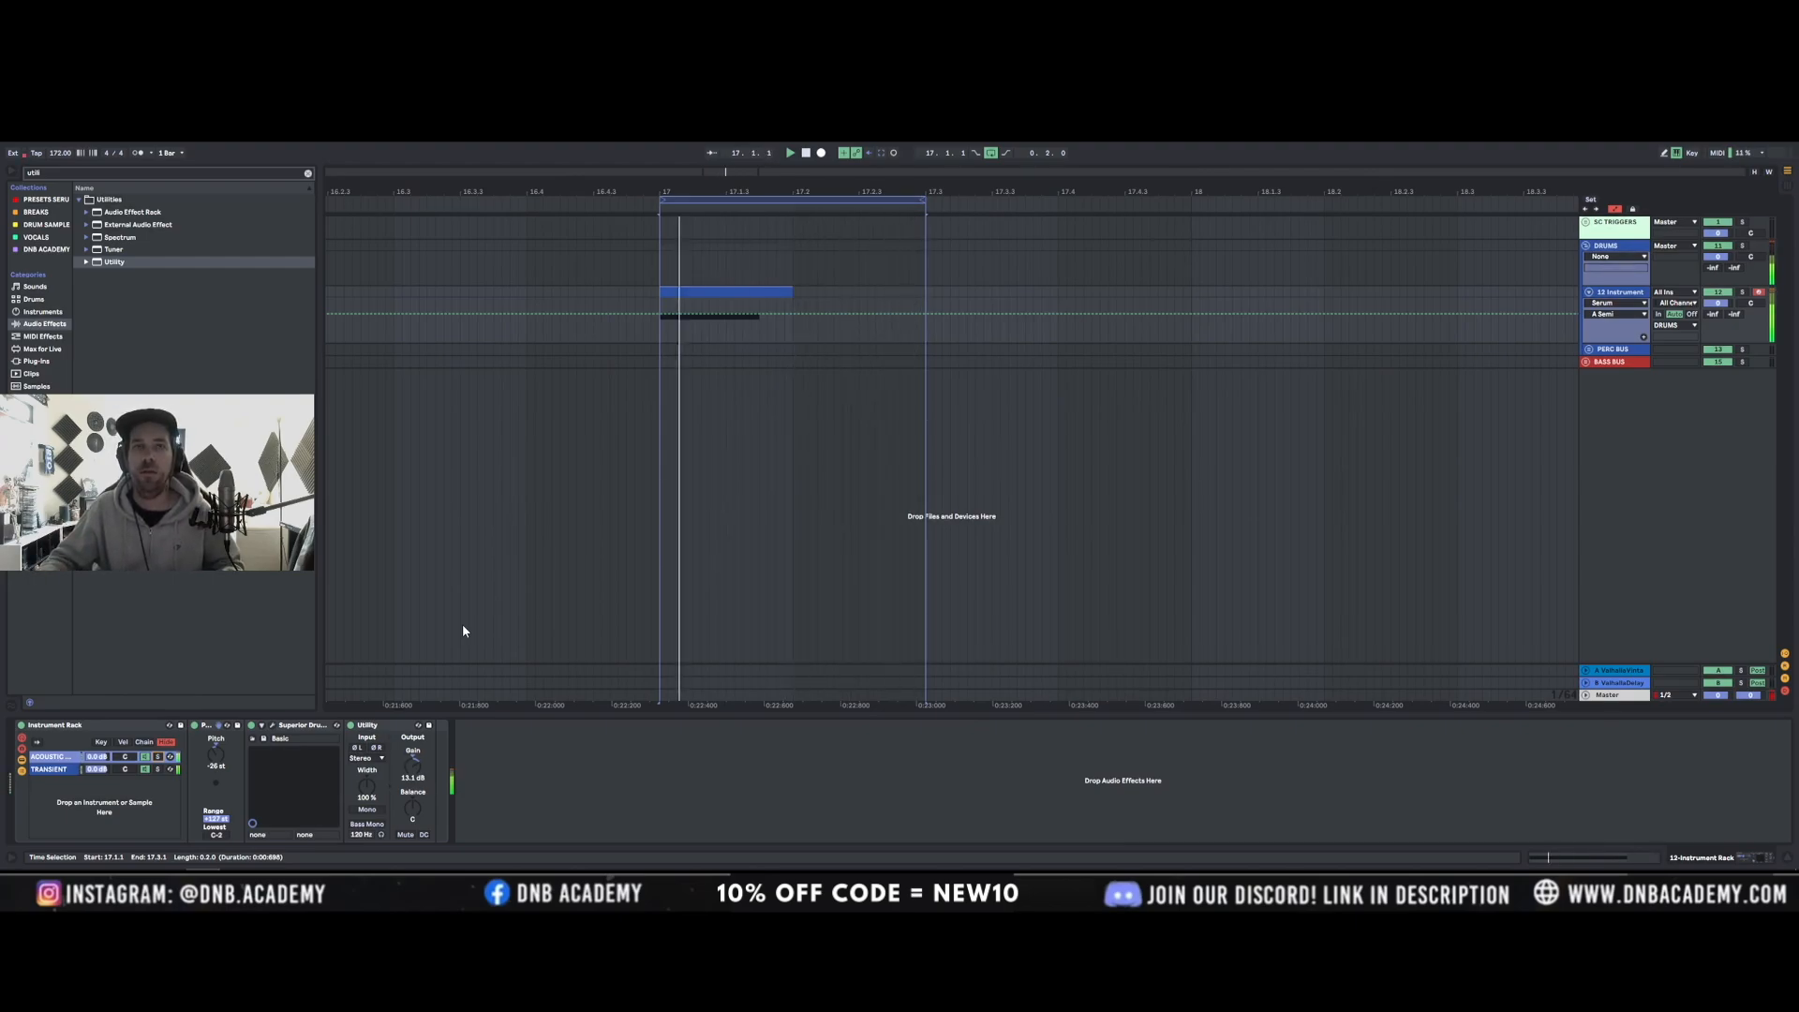
pyautogui.click(156, 770)
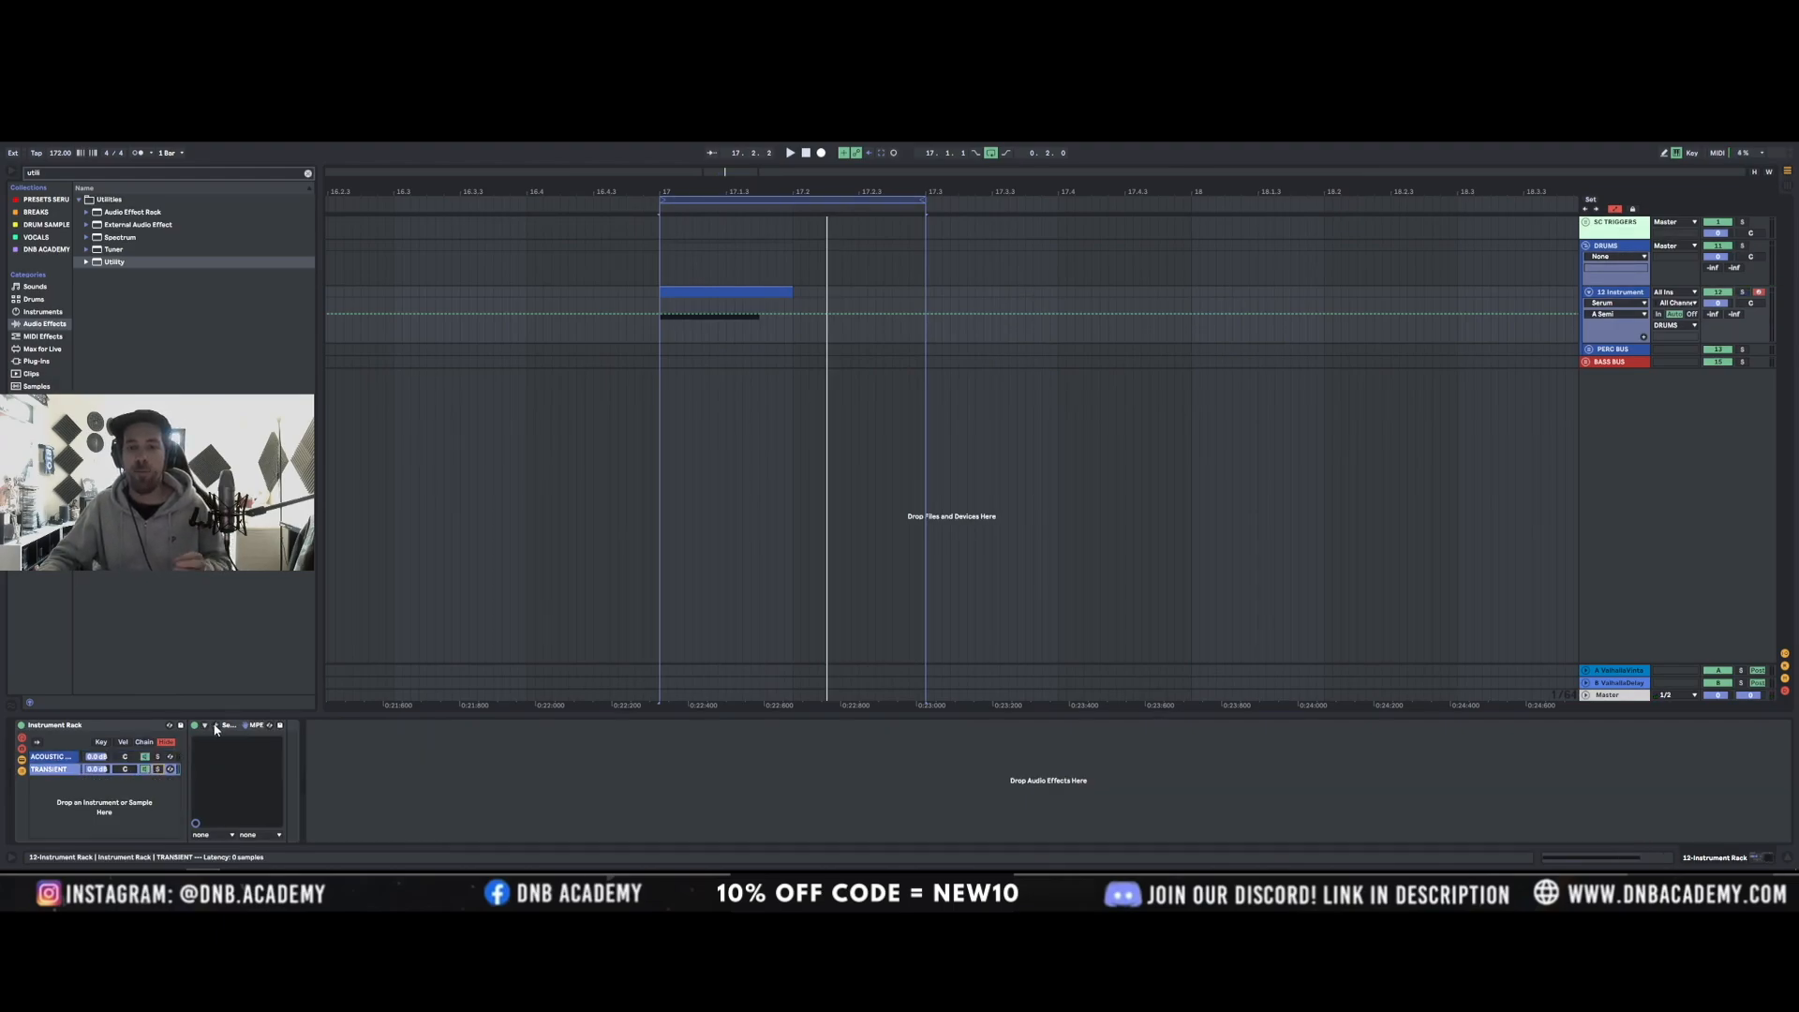
pyautogui.click(215, 727)
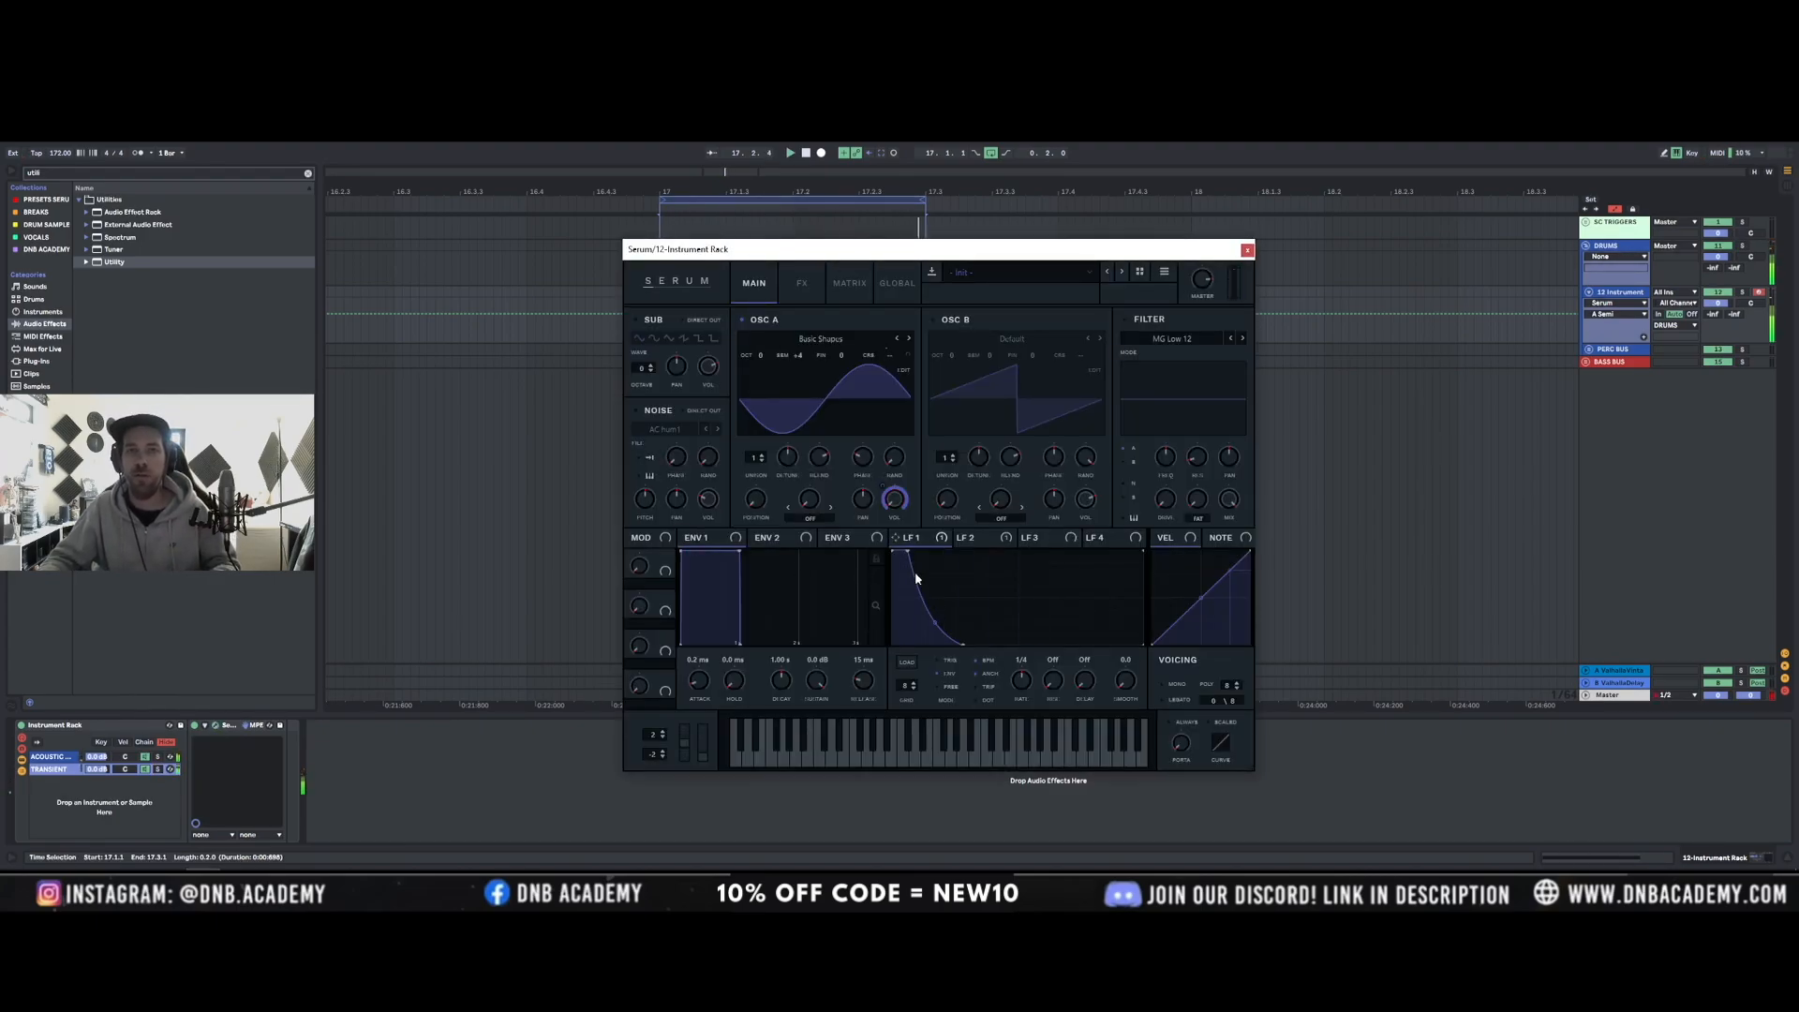
pyautogui.moveTo(965, 644); pyautogui.dragTo(939, 664)
pyautogui.moveTo(908, 553); pyautogui.dragTo(900, 519)
pyautogui.click(974, 543)
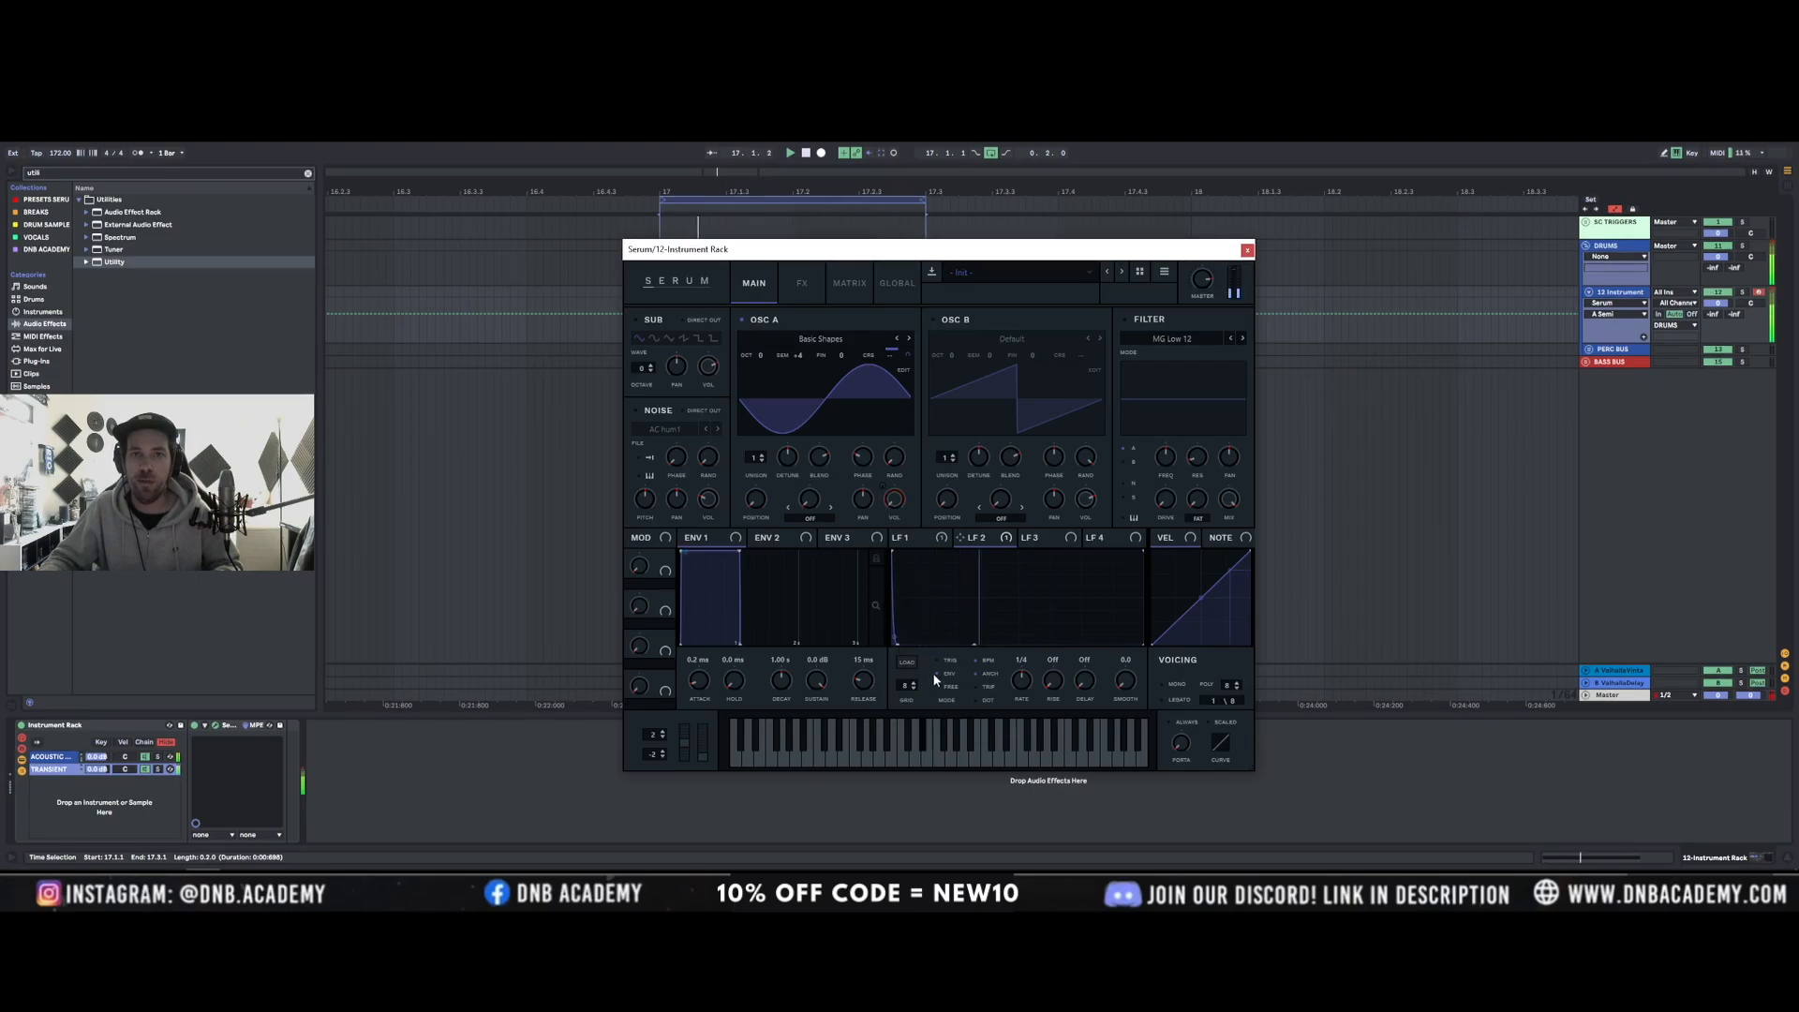
pyautogui.moveTo(798, 356)
pyautogui.mouseDown()
pyautogui.moveTo(796, 324)
pyautogui.moveTo(801, 356)
pyautogui.mouseUp()
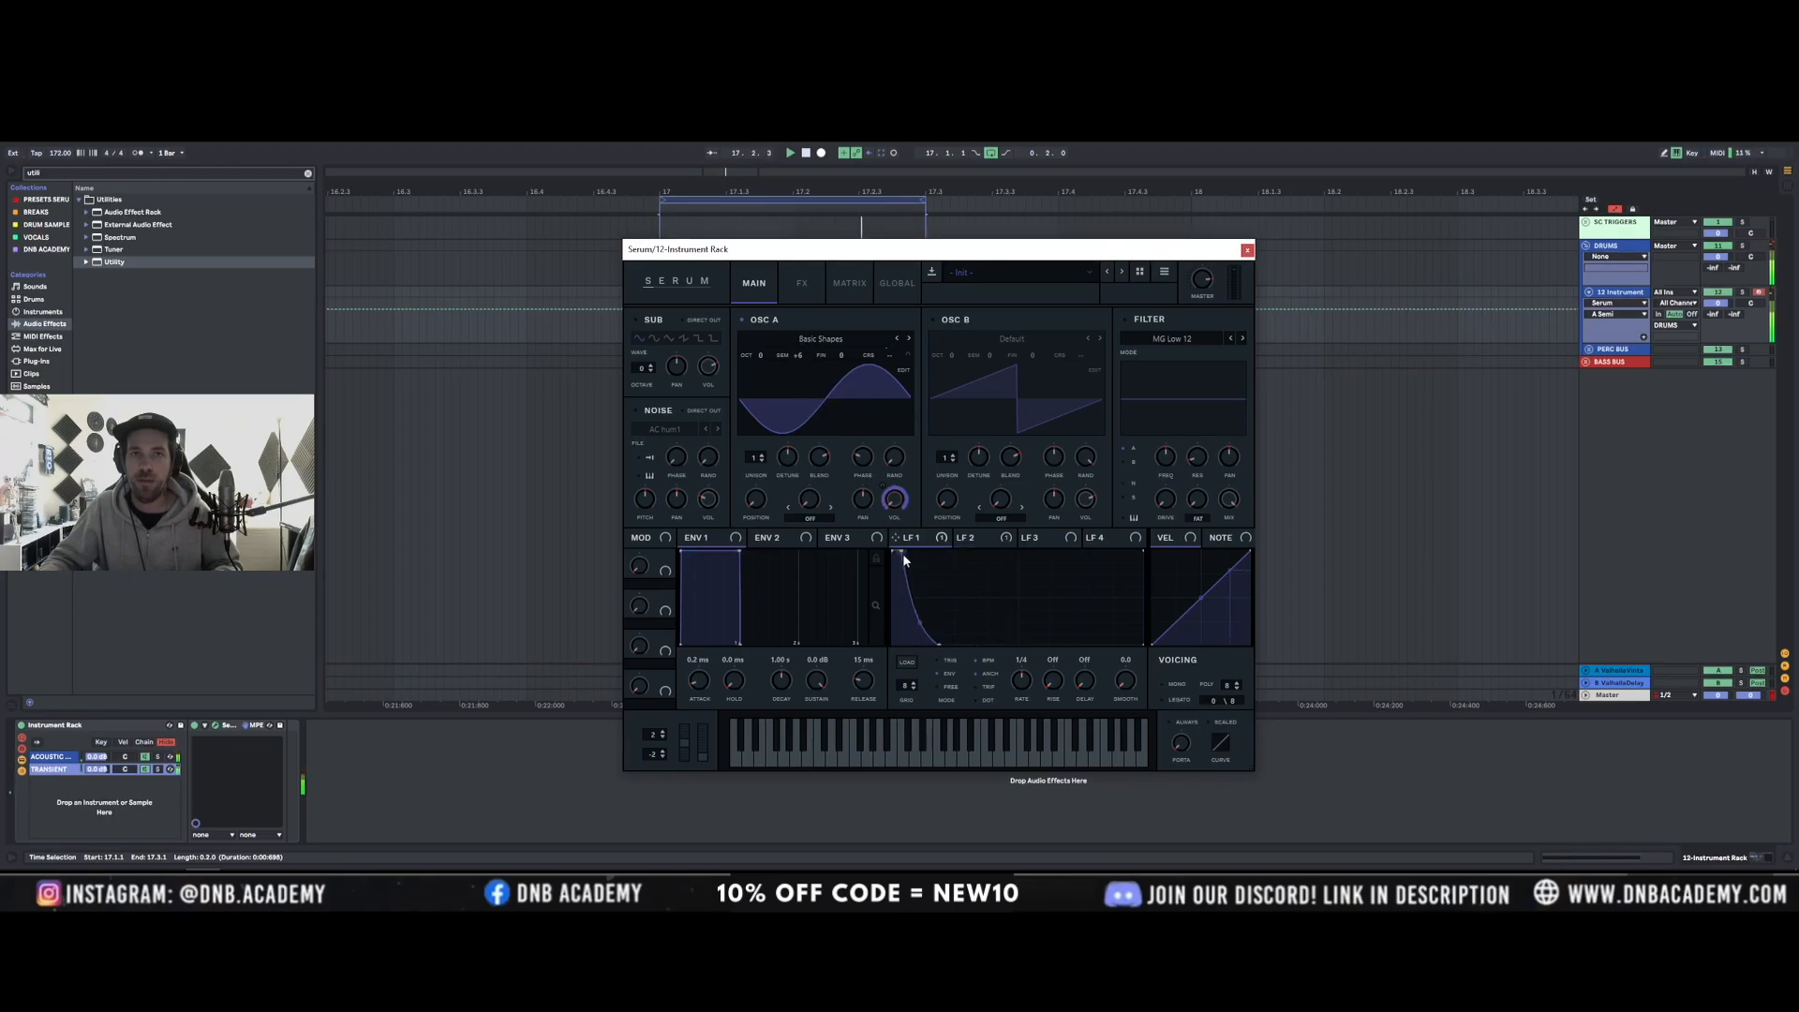
pyautogui.moveTo(921, 628); pyautogui.dragTo(921, 635)
pyautogui.moveTo(933, 674)
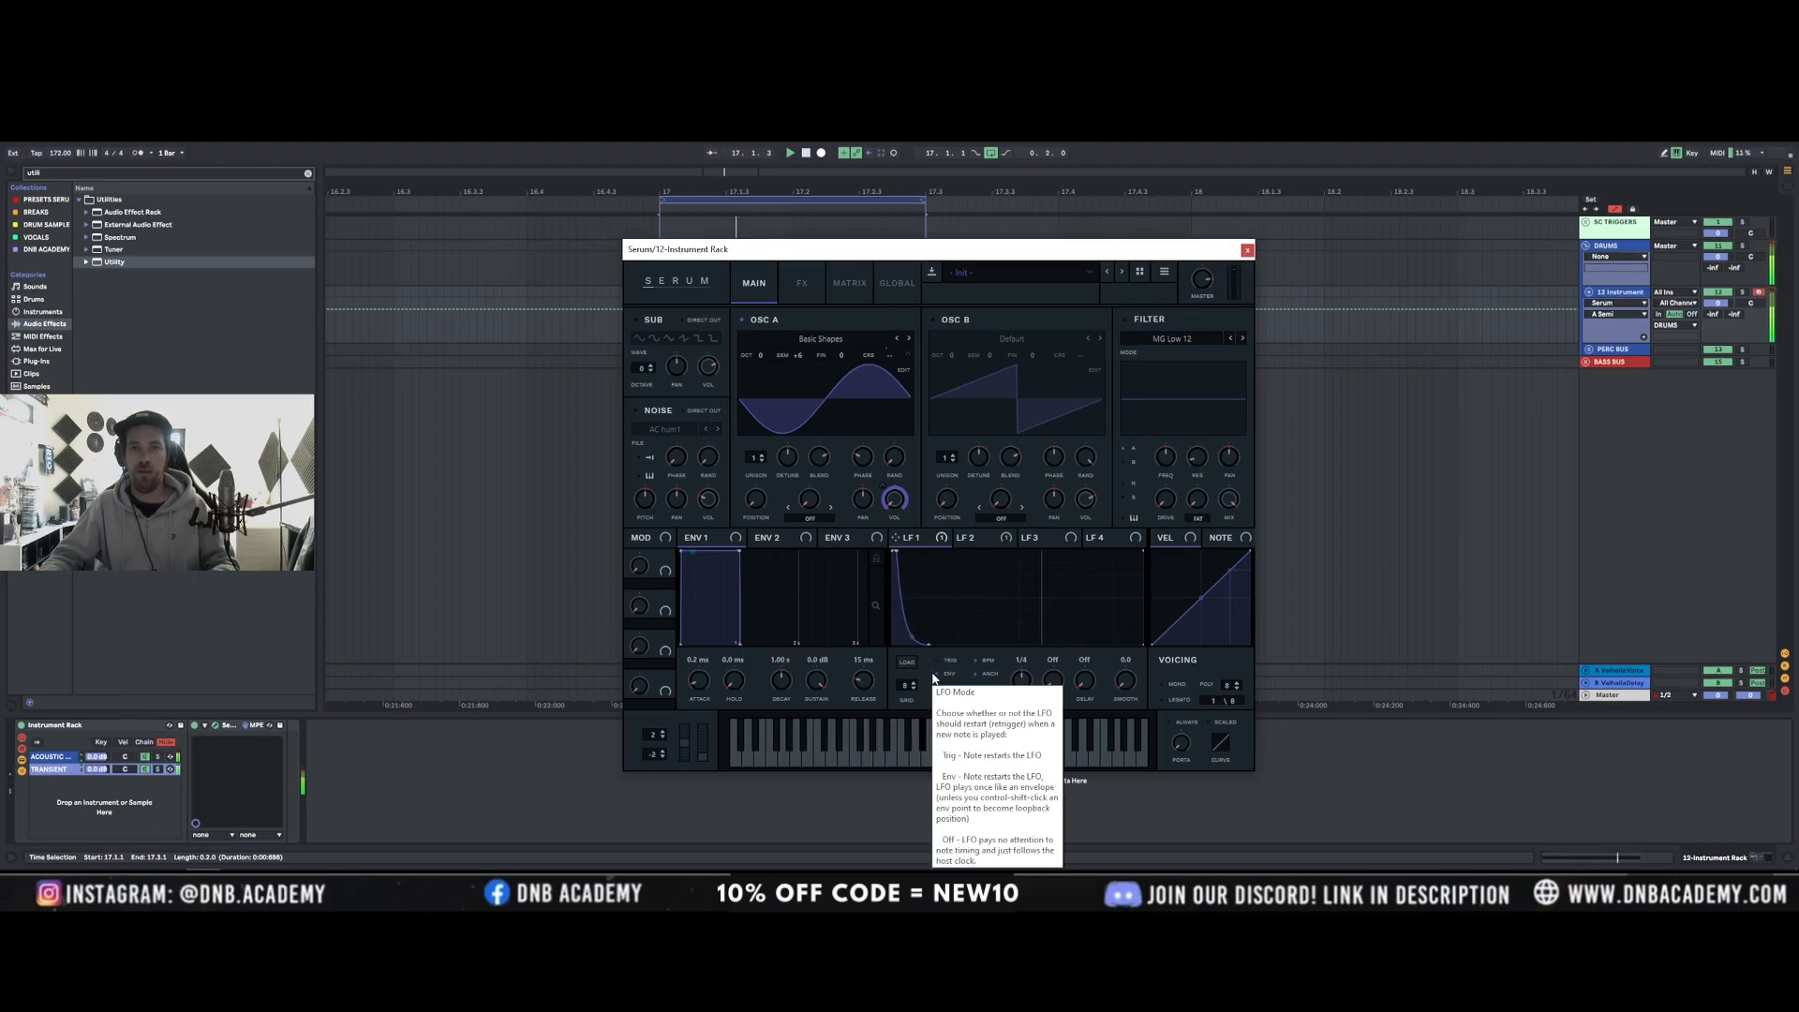
pyautogui.click(1249, 250)
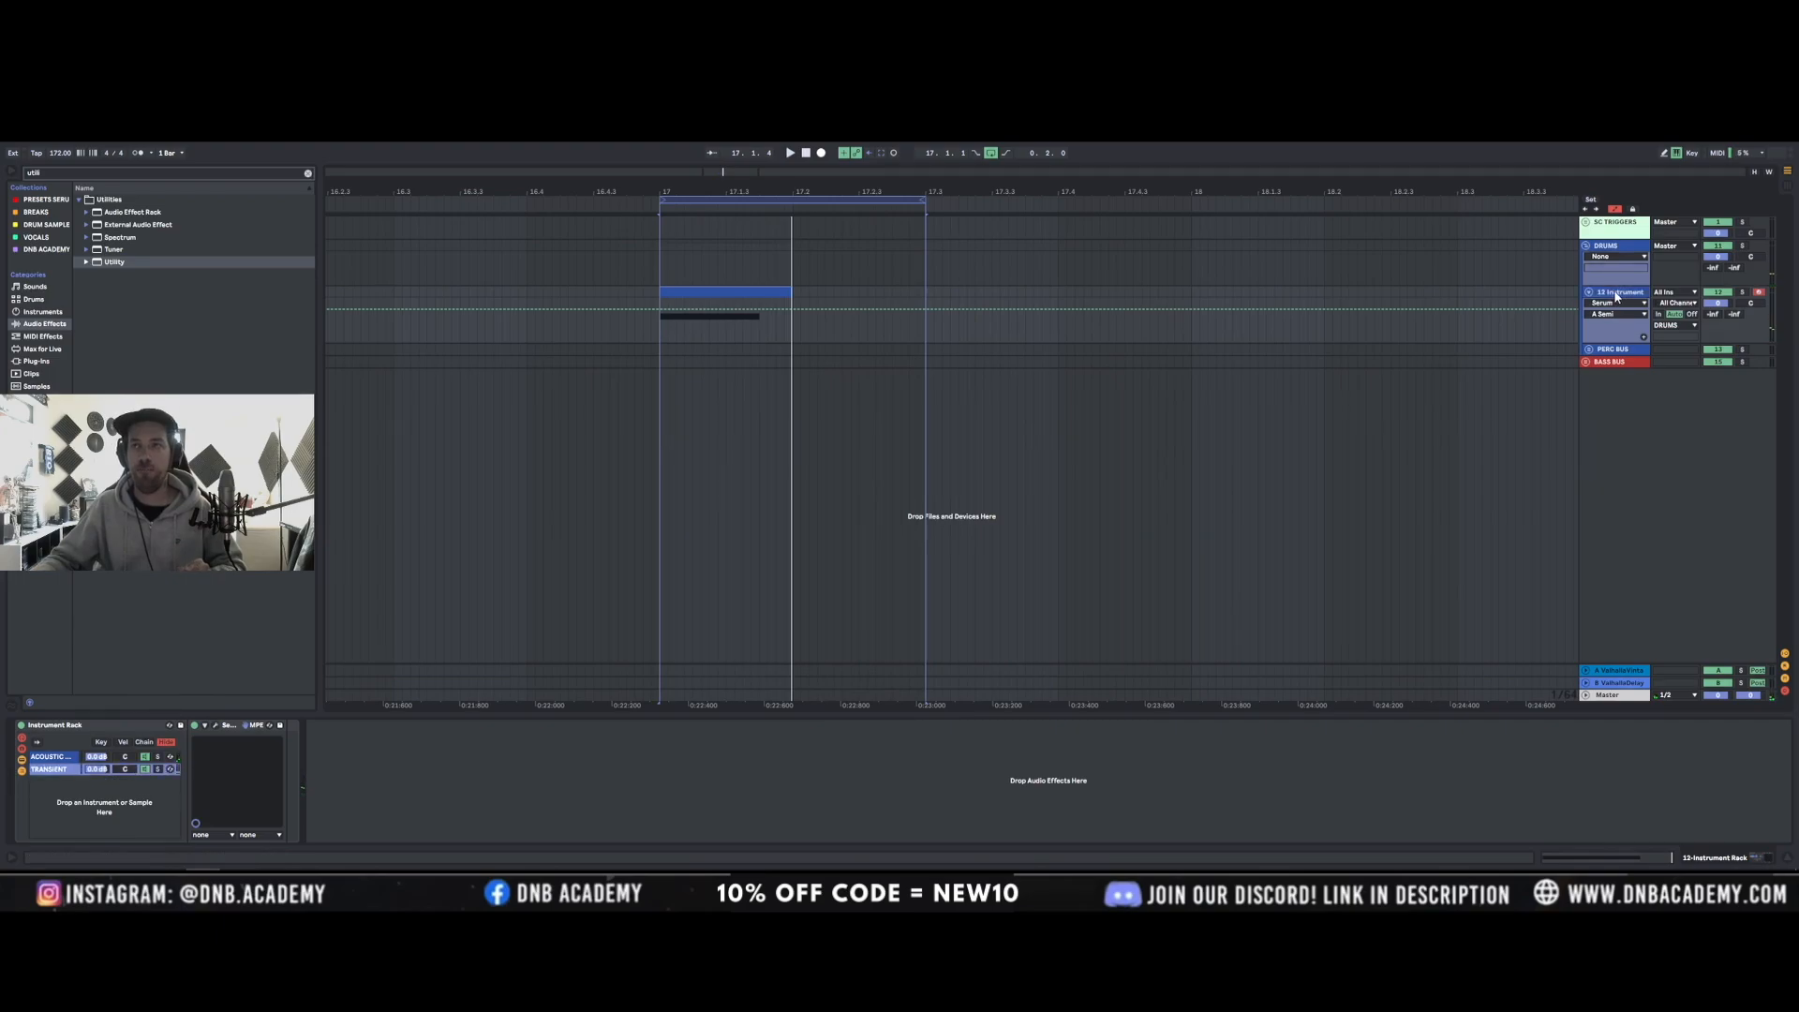
# Reopen Superior Drummer from the acoustic chain, reselect the snare and show the mixer with the loop playing.
pyautogui.click(56, 757)
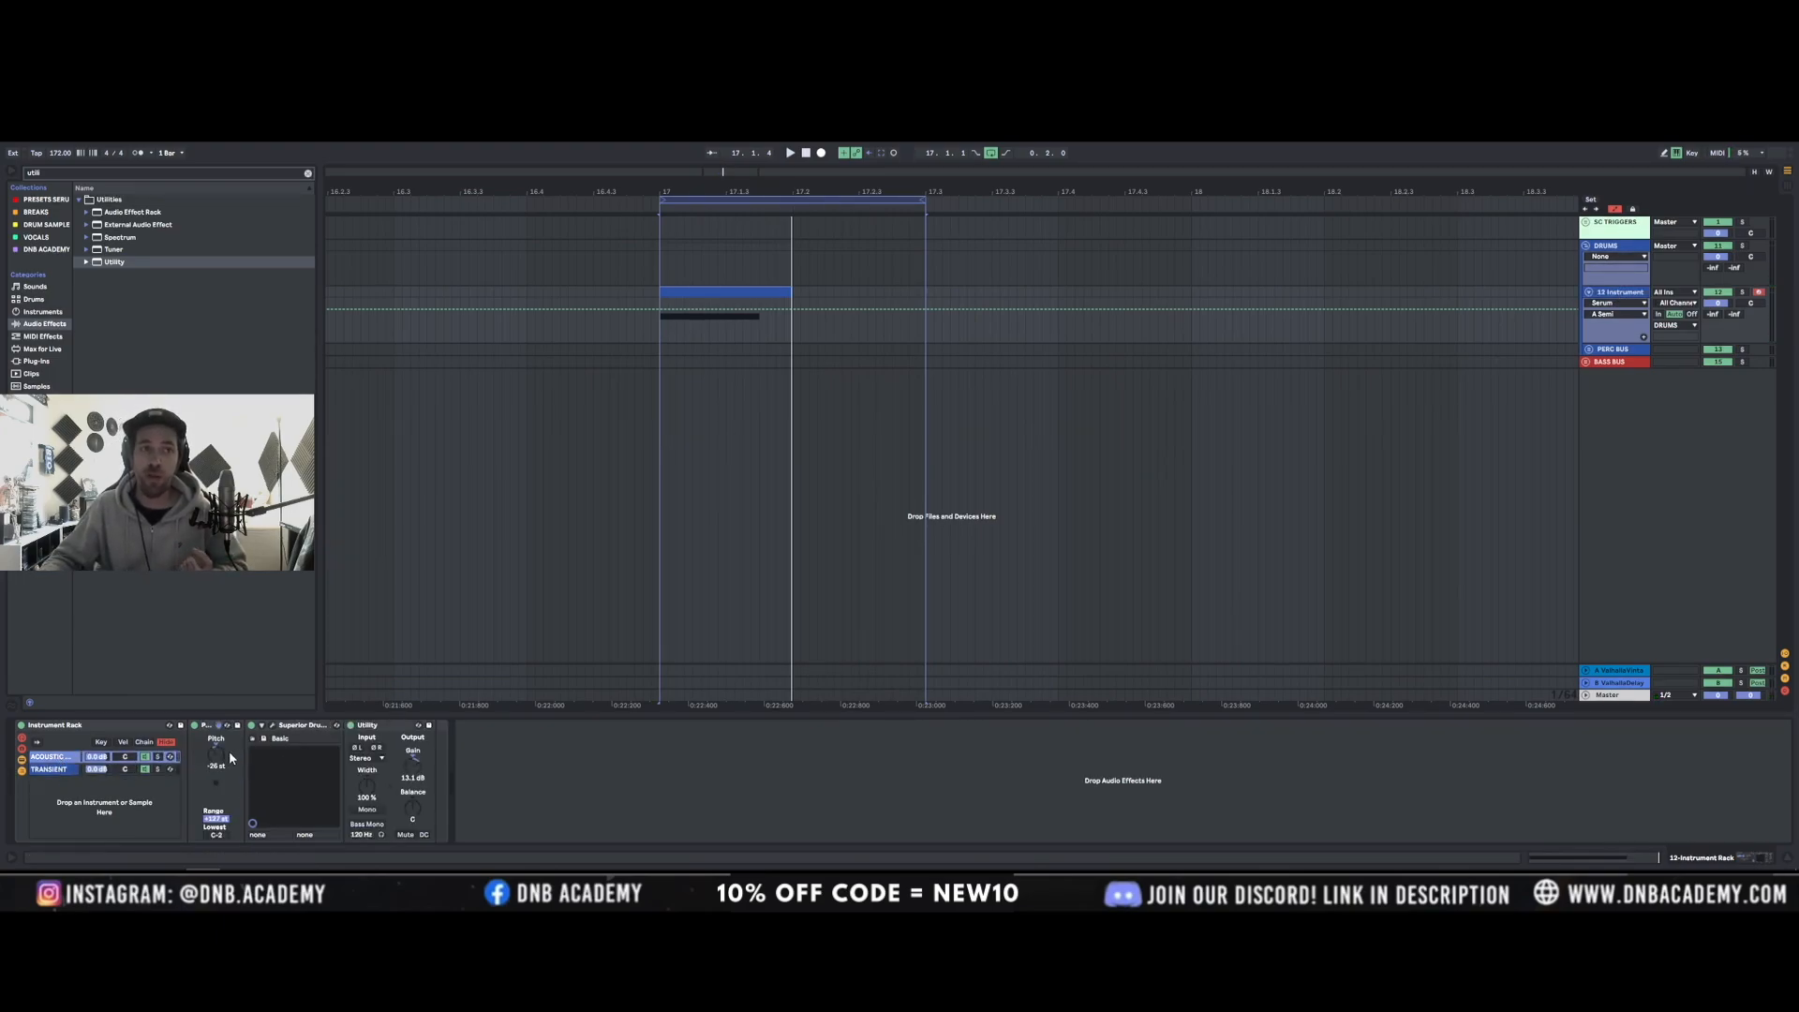
pyautogui.click(273, 728)
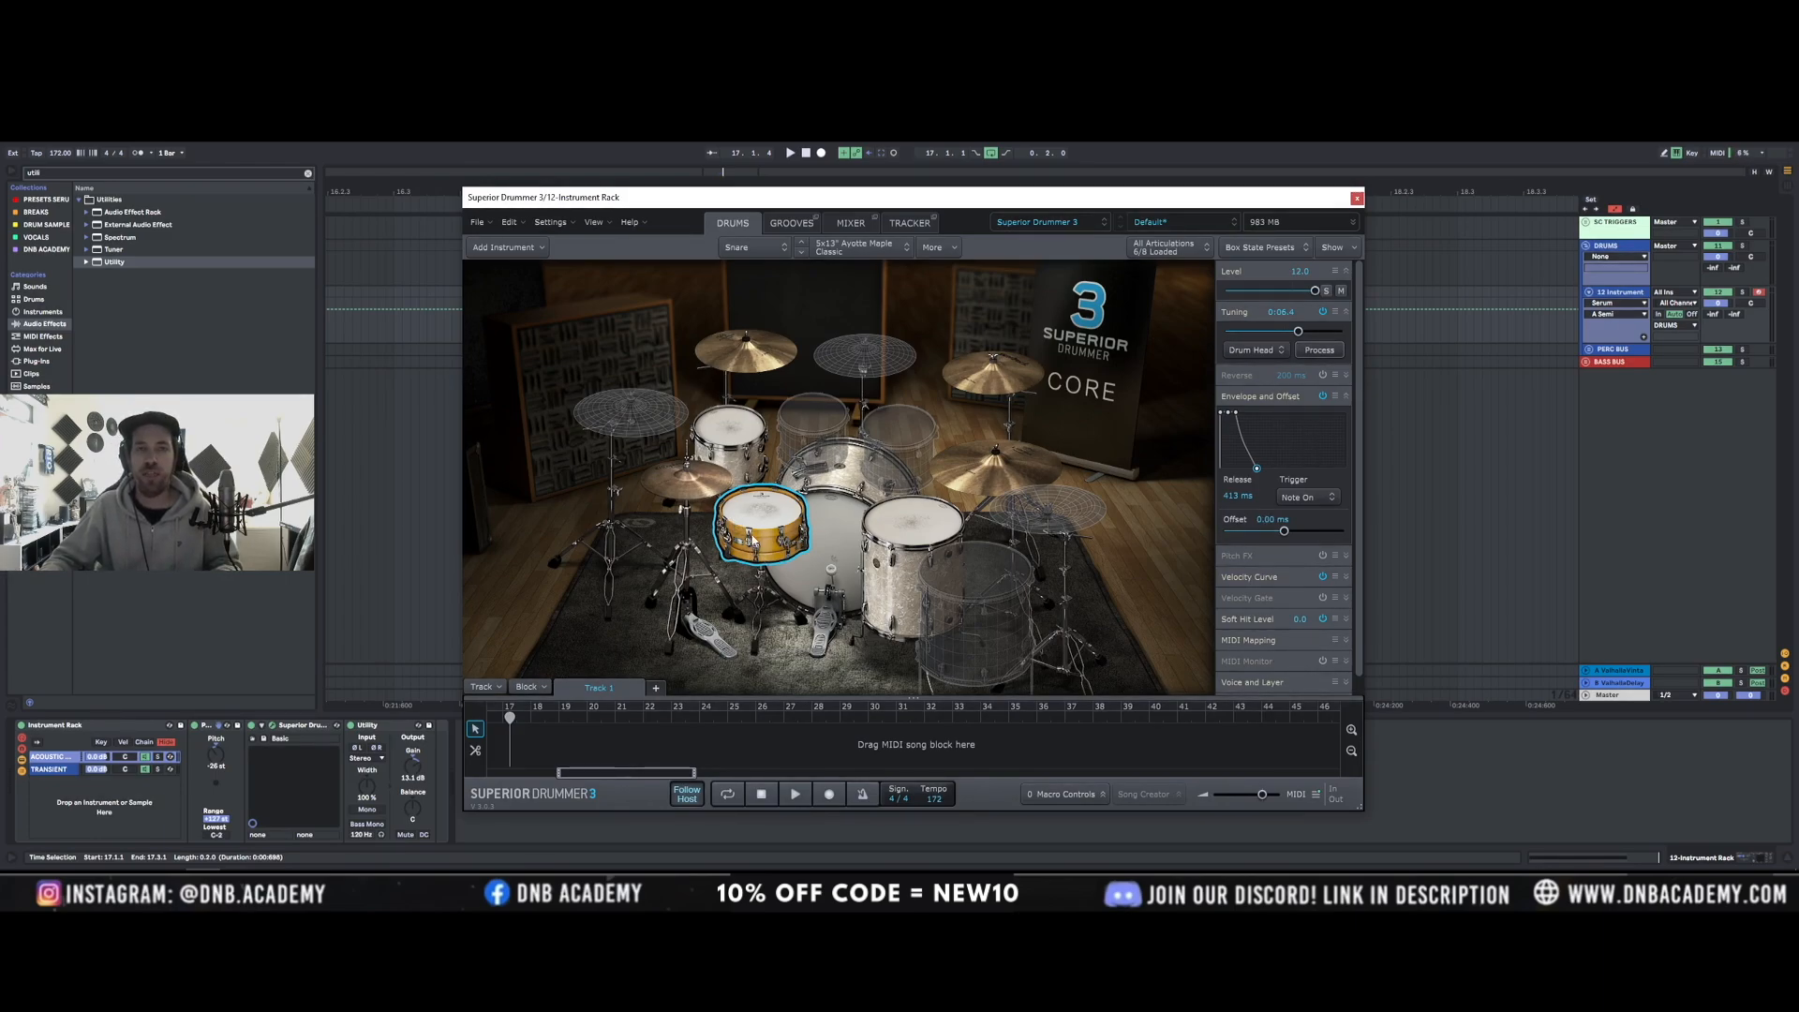
pyautogui.click(830, 515)
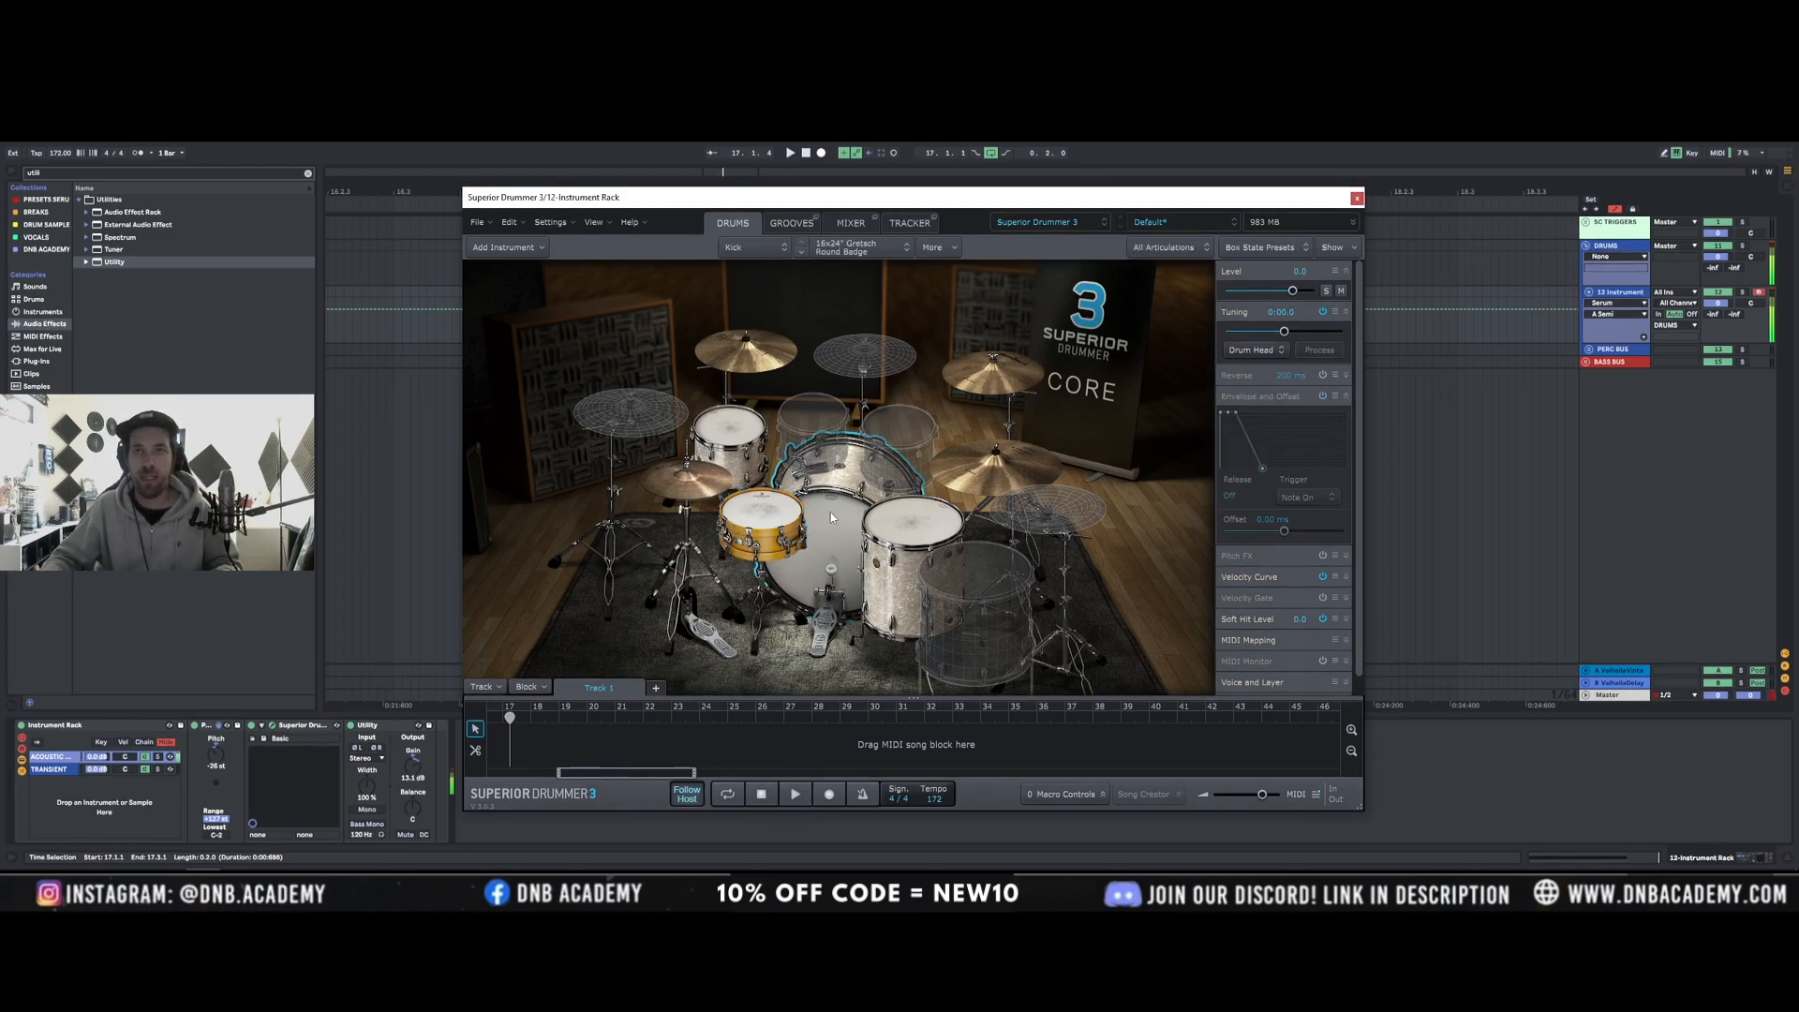
pyautogui.rightClick(769, 509)
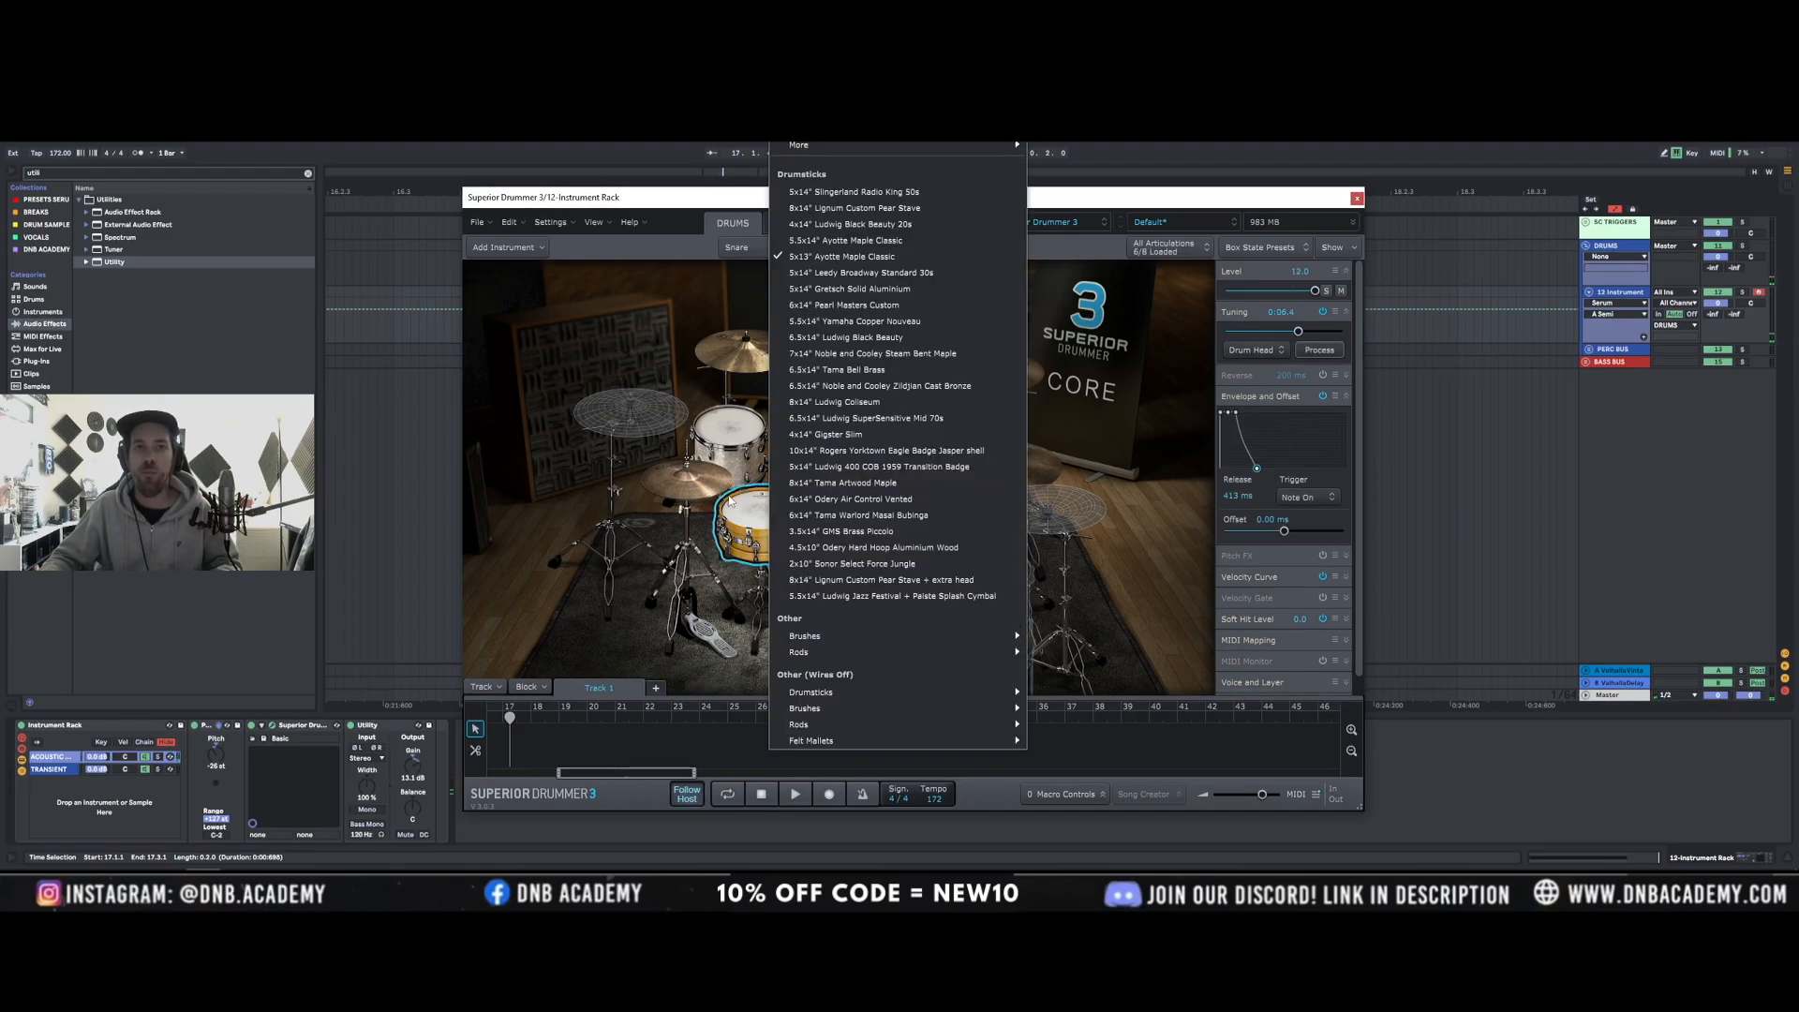
pyautogui.click(730, 501)
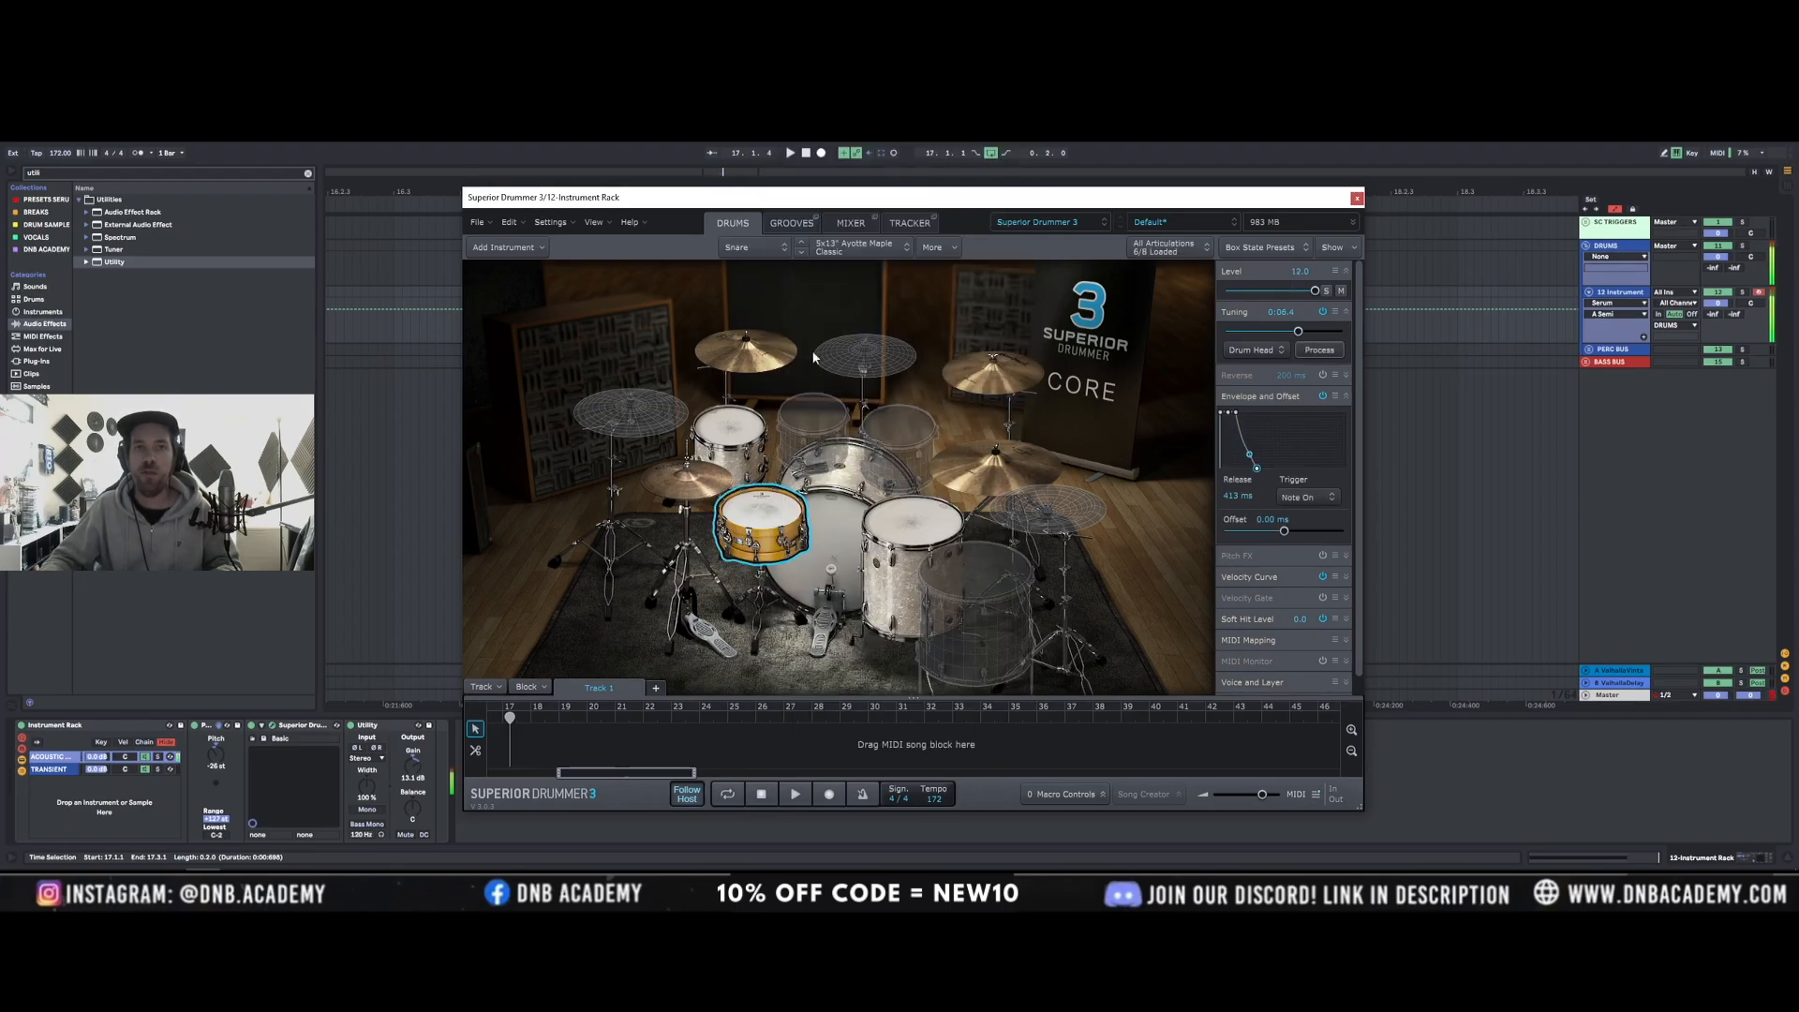
pyautogui.click(851, 224)
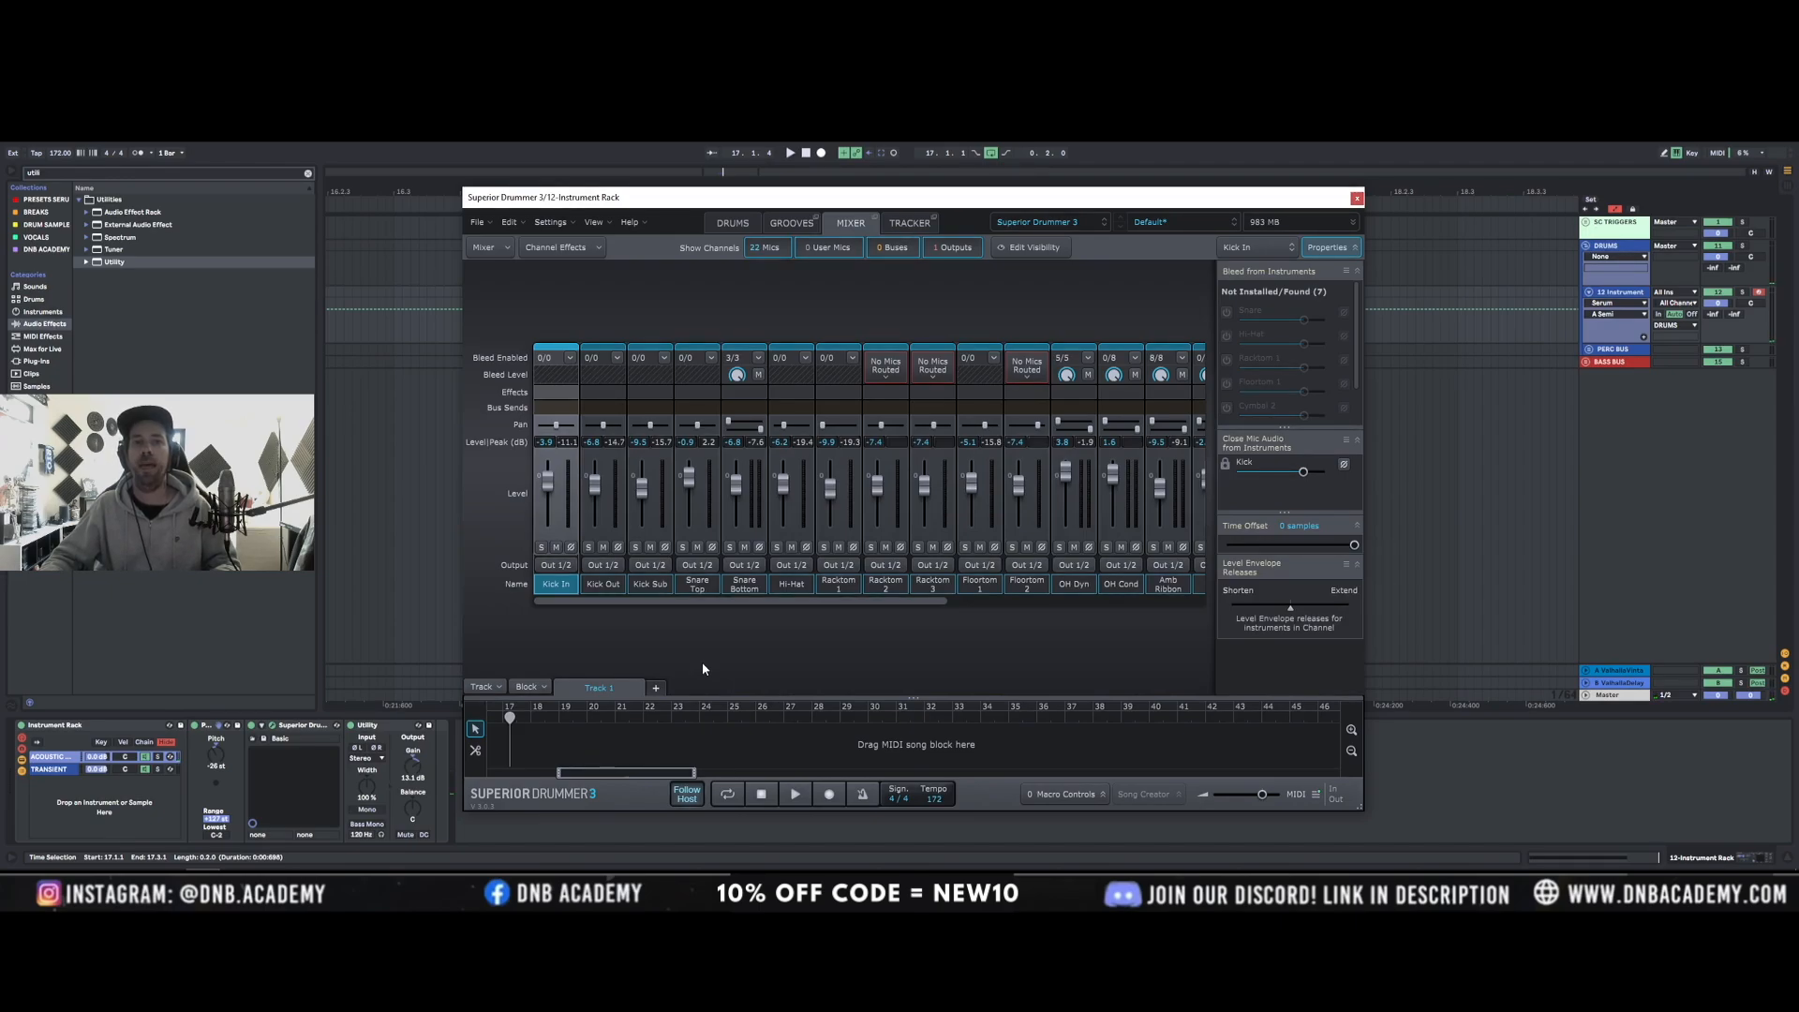
pyautogui.press('space')
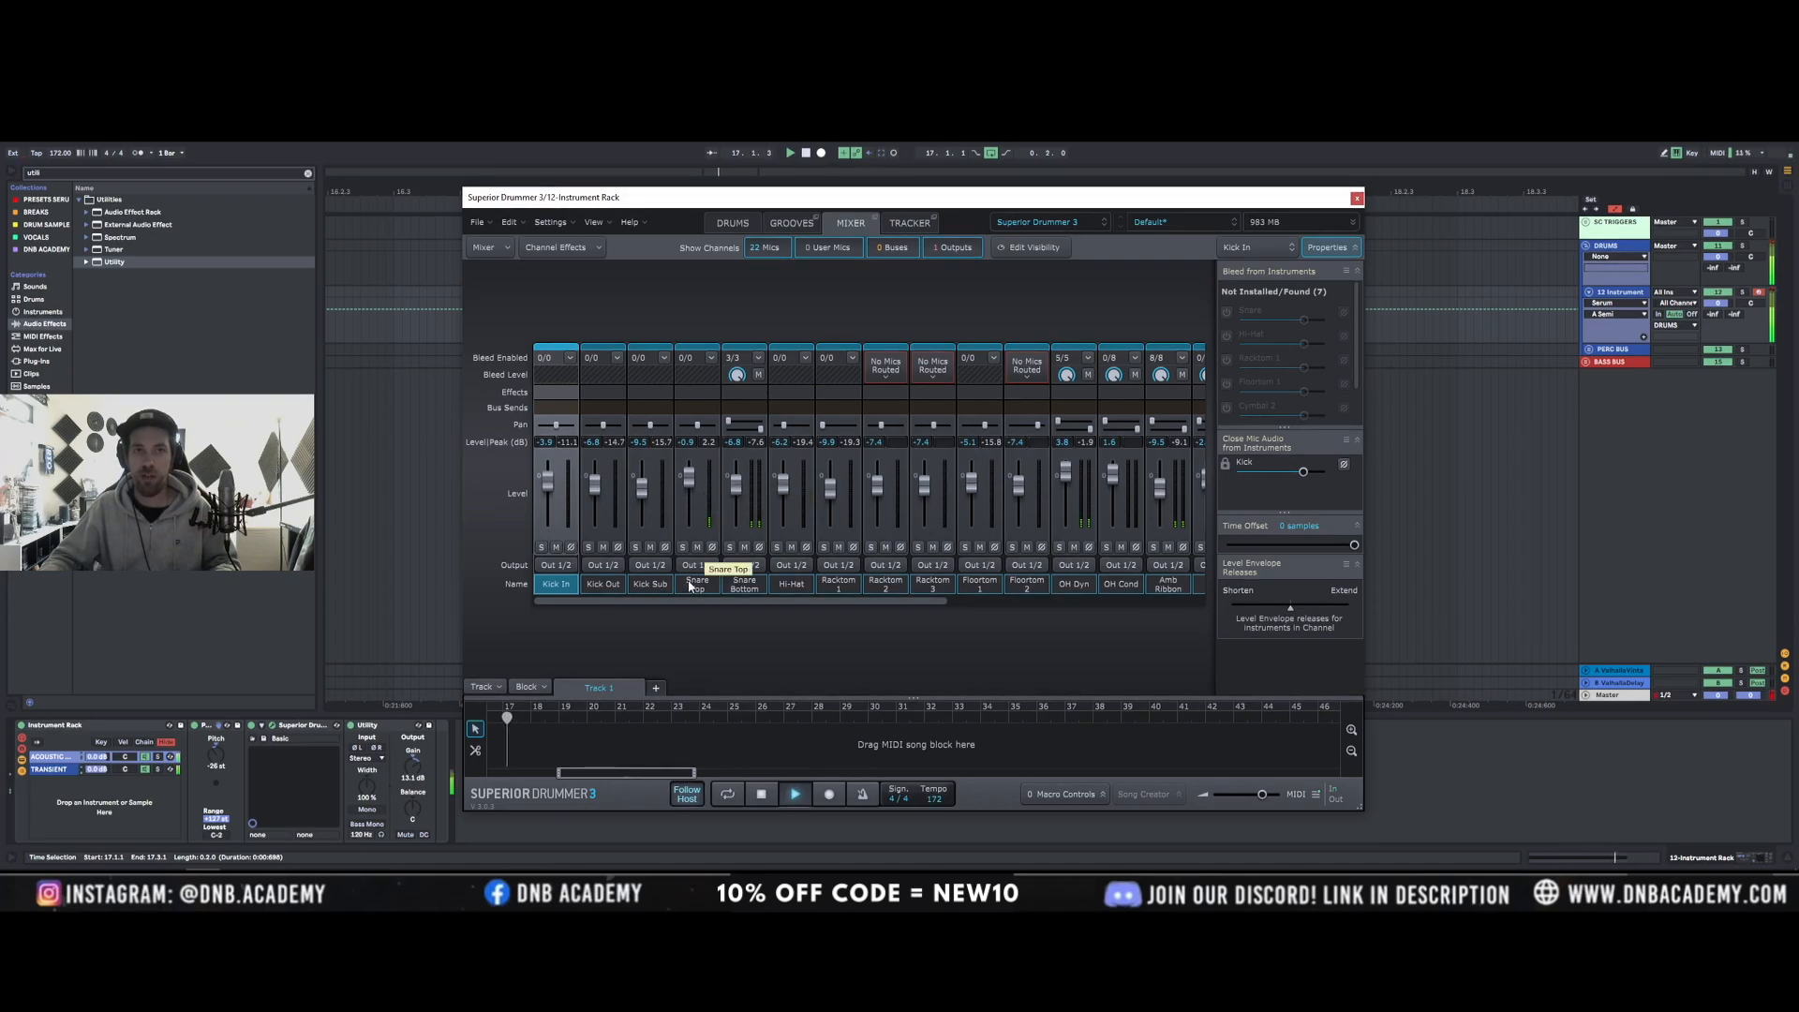
# Rebalance the snare mics: turn OH Dyn off, set Amb Ribbon to -7.9 dB, and raise Snare Top and Snare Bottom.
pyautogui.moveTo(782, 602); pyautogui.dragTo(861, 600)
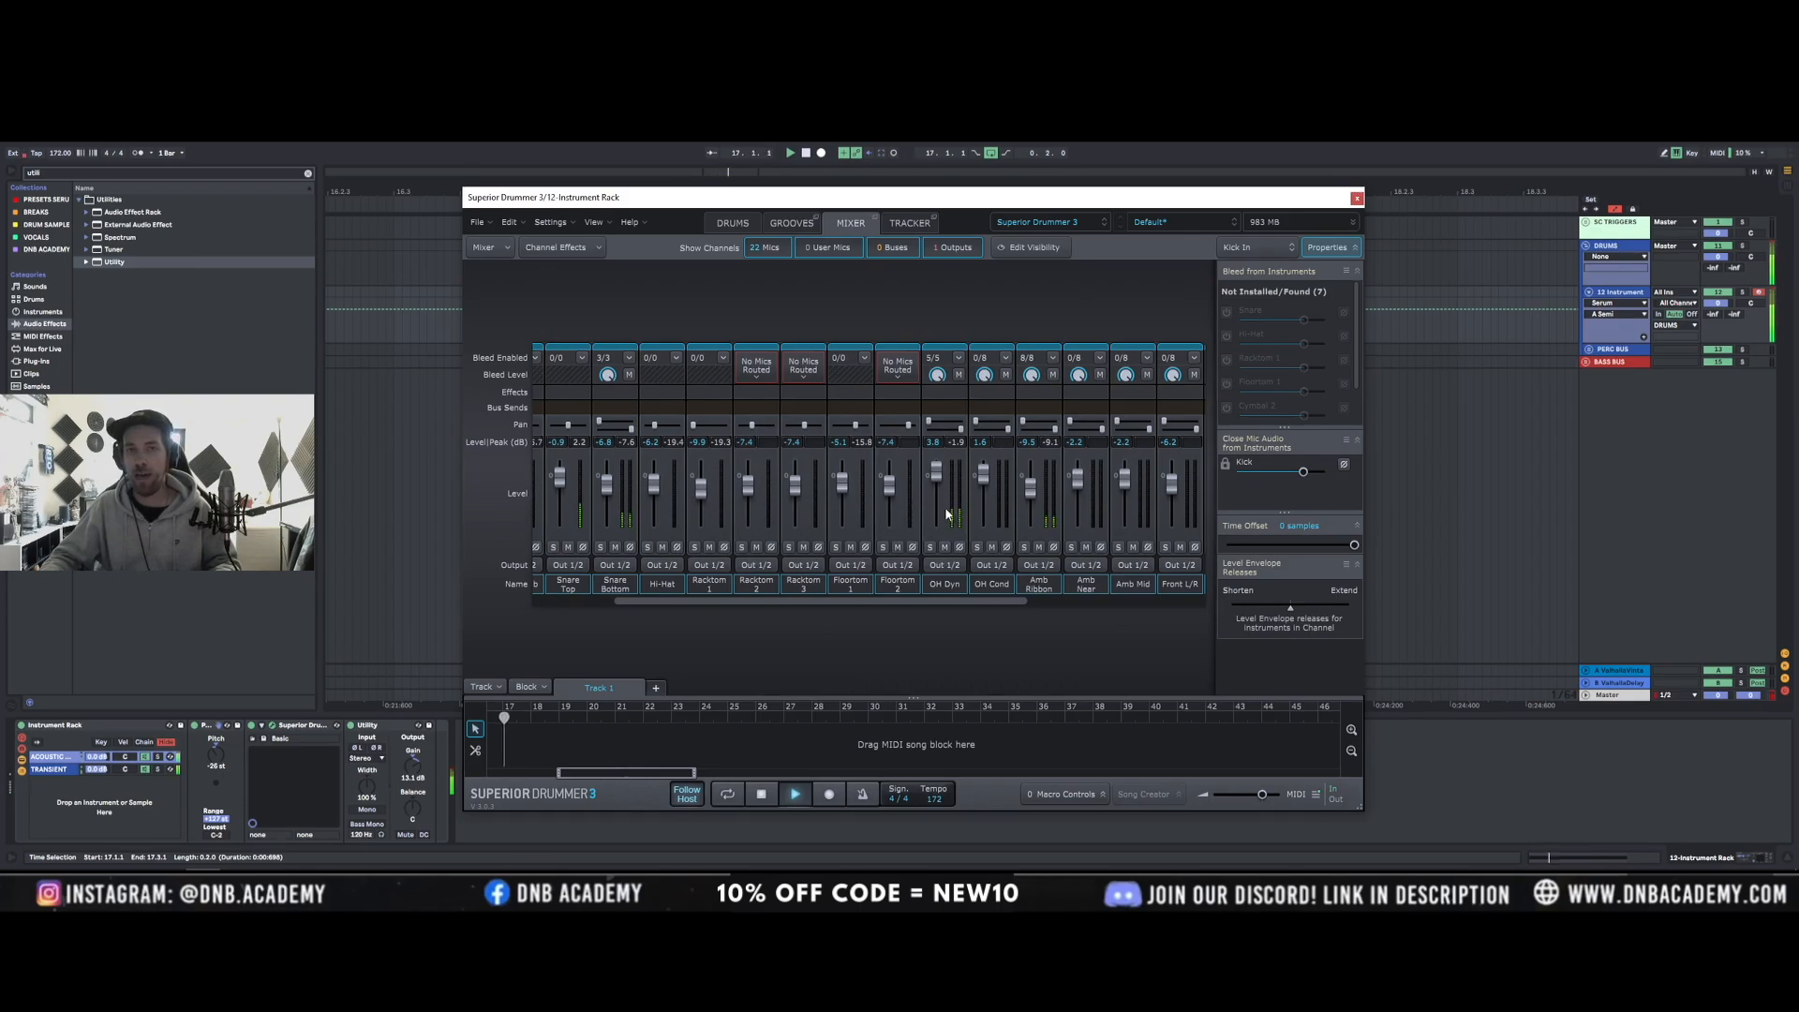
pyautogui.moveTo(1028, 494); pyautogui.dragTo(936, 525)
pyautogui.moveTo(1028, 484); pyautogui.dragTo(1031, 494)
pyautogui.moveTo(836, 603); pyautogui.dragTo(729, 596)
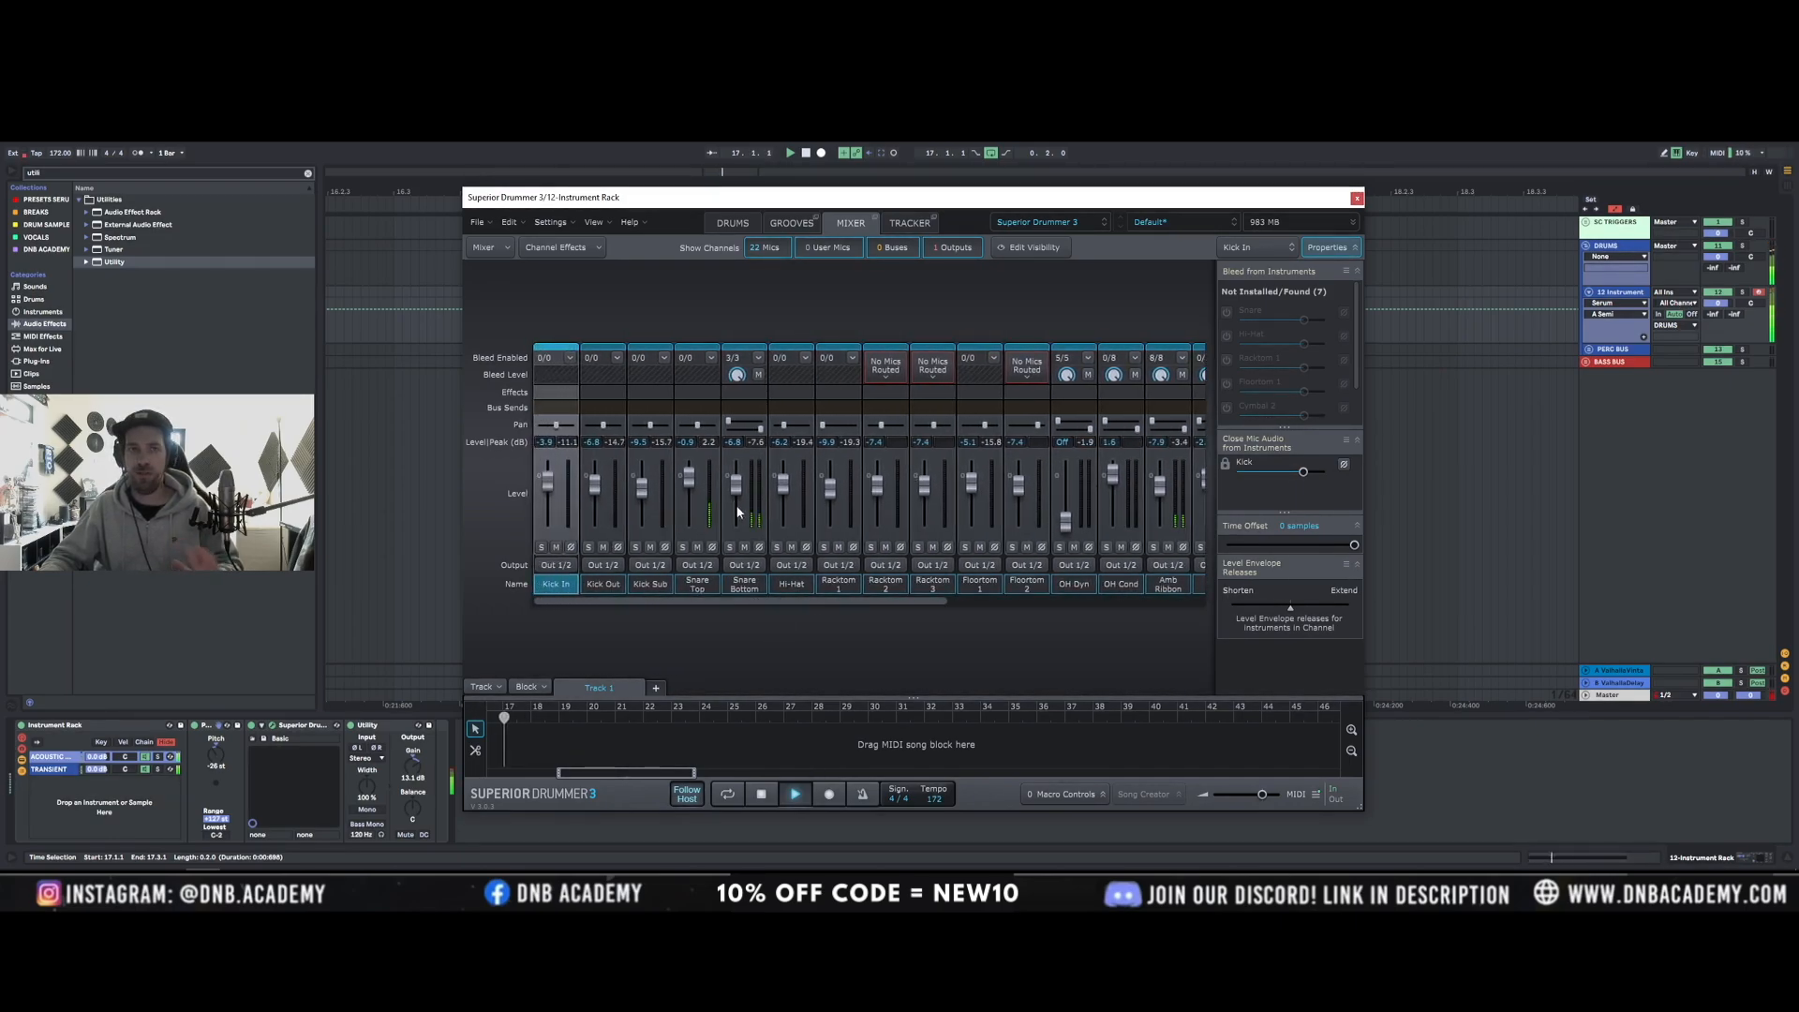
pyautogui.moveTo(736, 484); pyautogui.dragTo(689, 480)
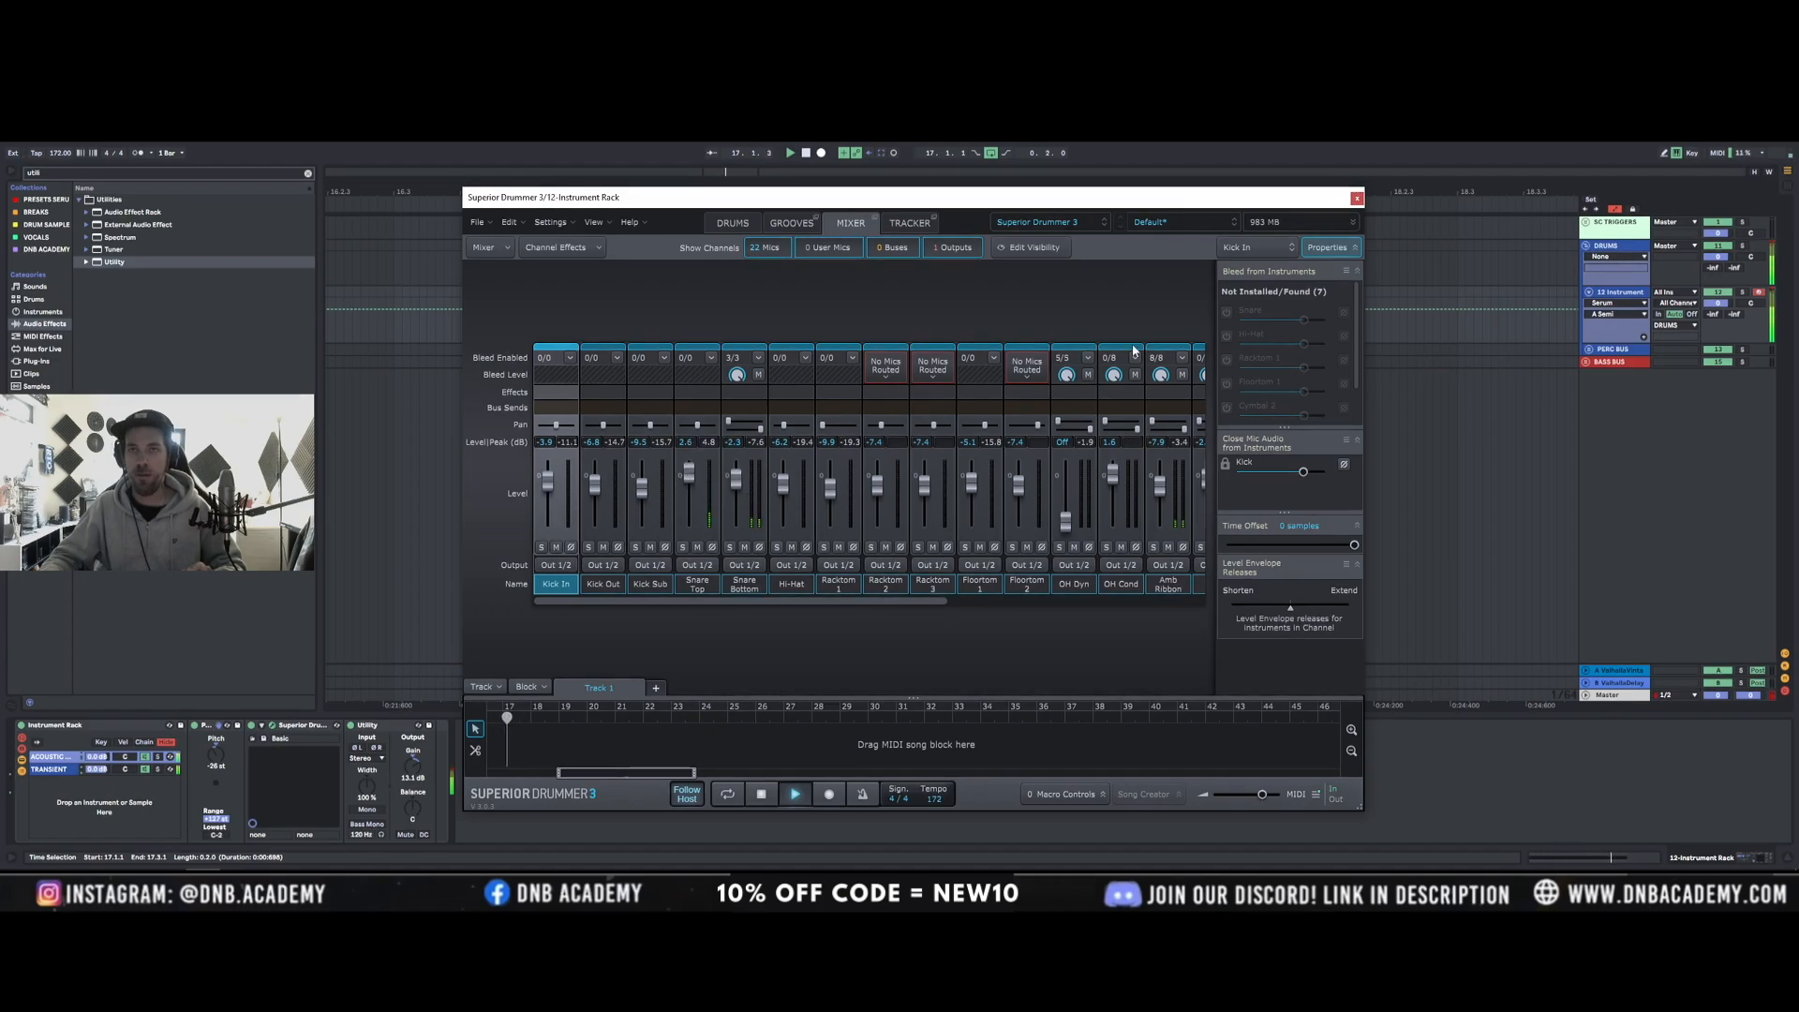
pyautogui.click(1357, 199)
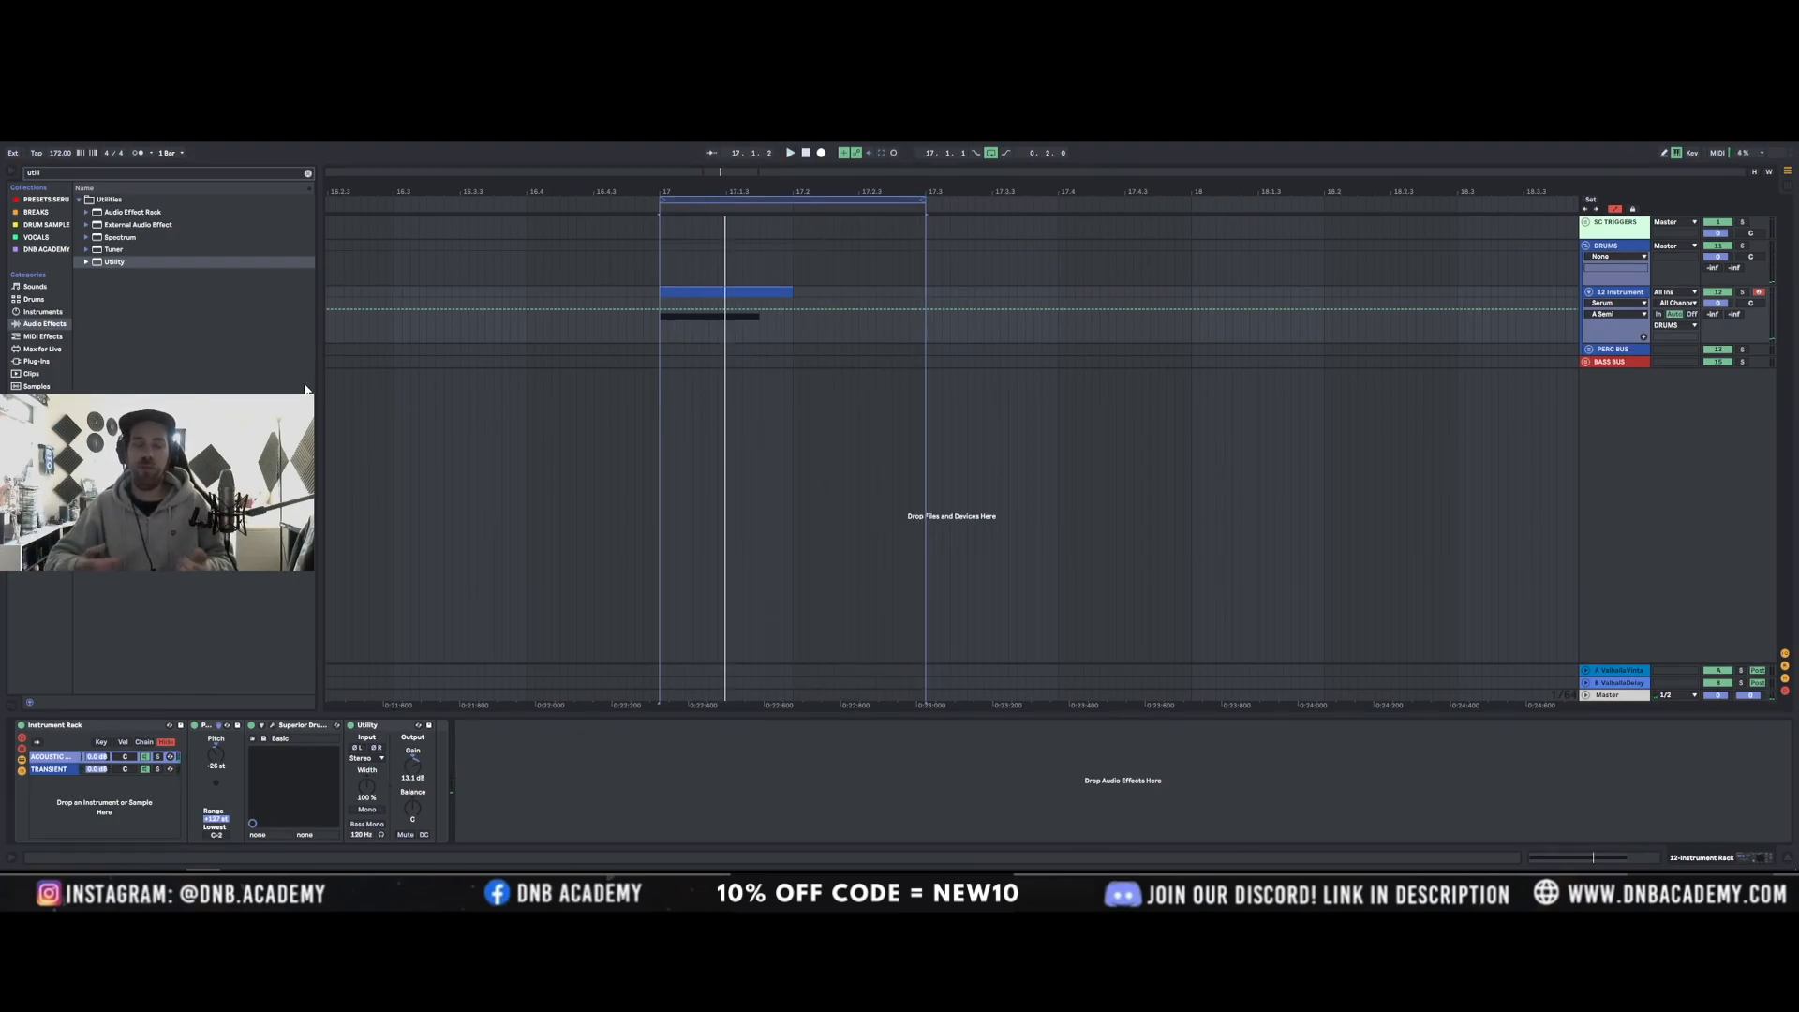
# Find the Glue Compressor among the audio effects and add it after the Instrument Rack.
pyautogui.doubleClick(29, 174)
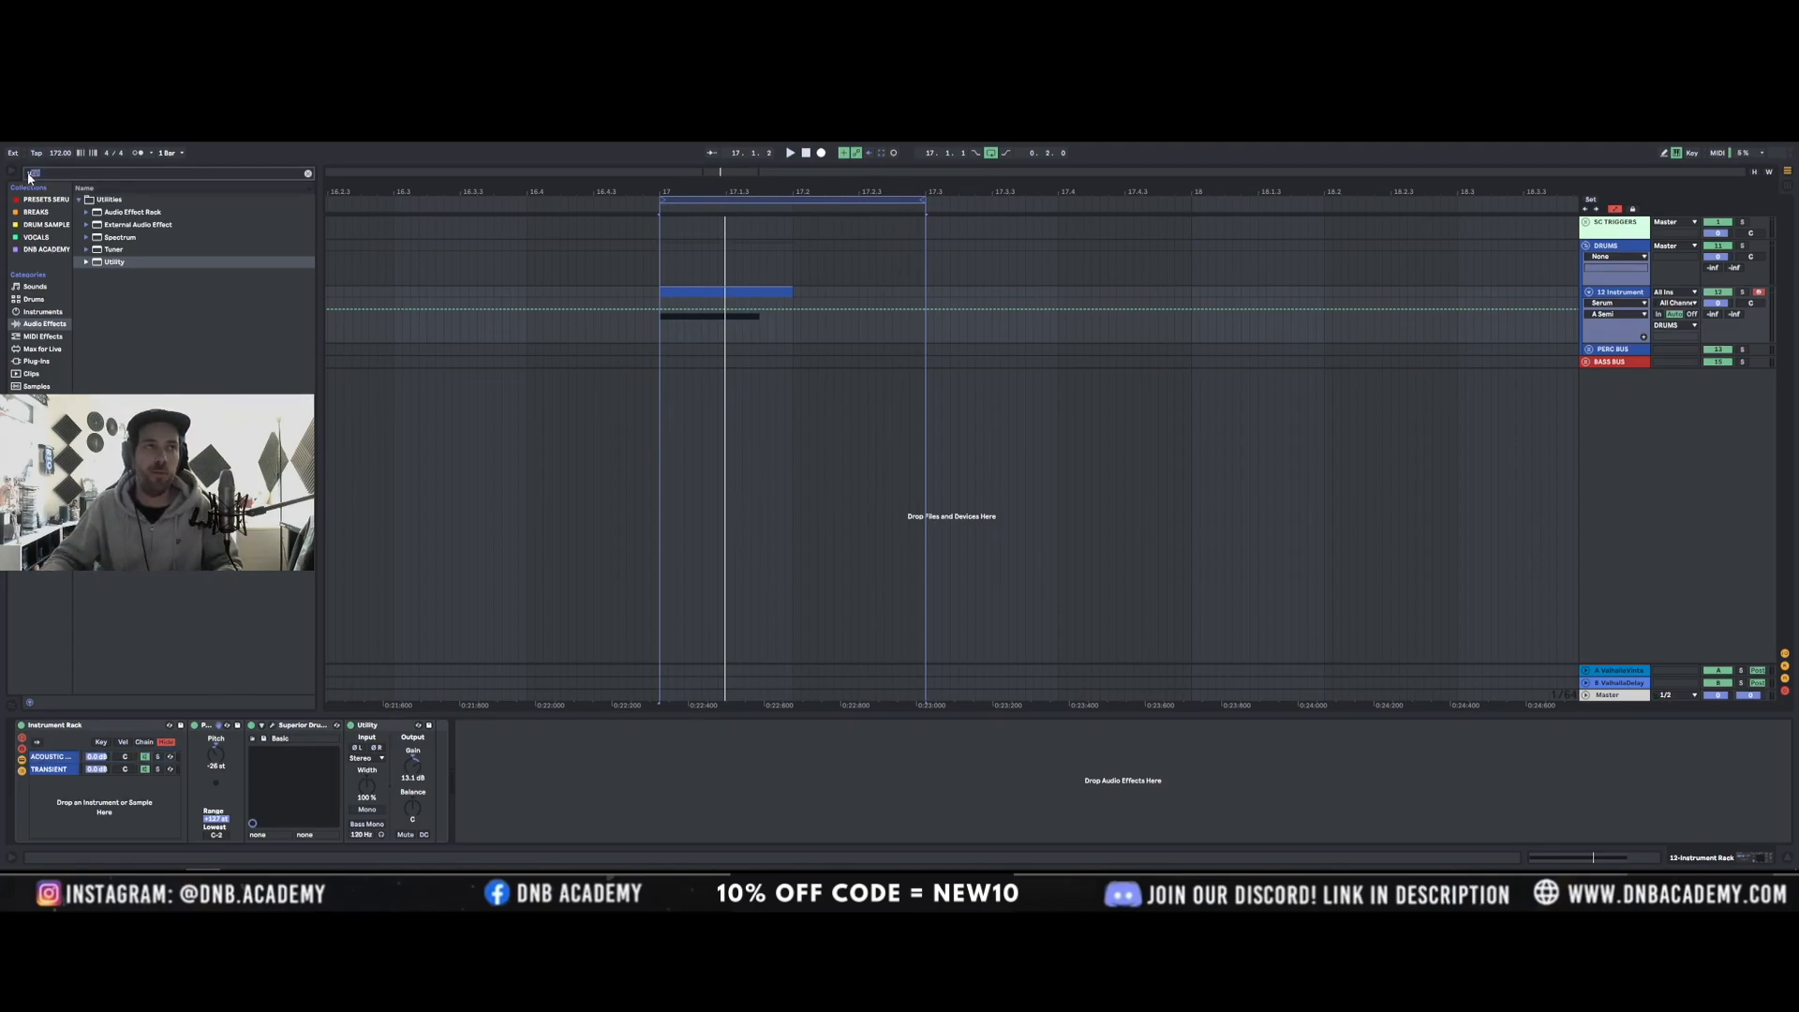
pyautogui.write('gl')
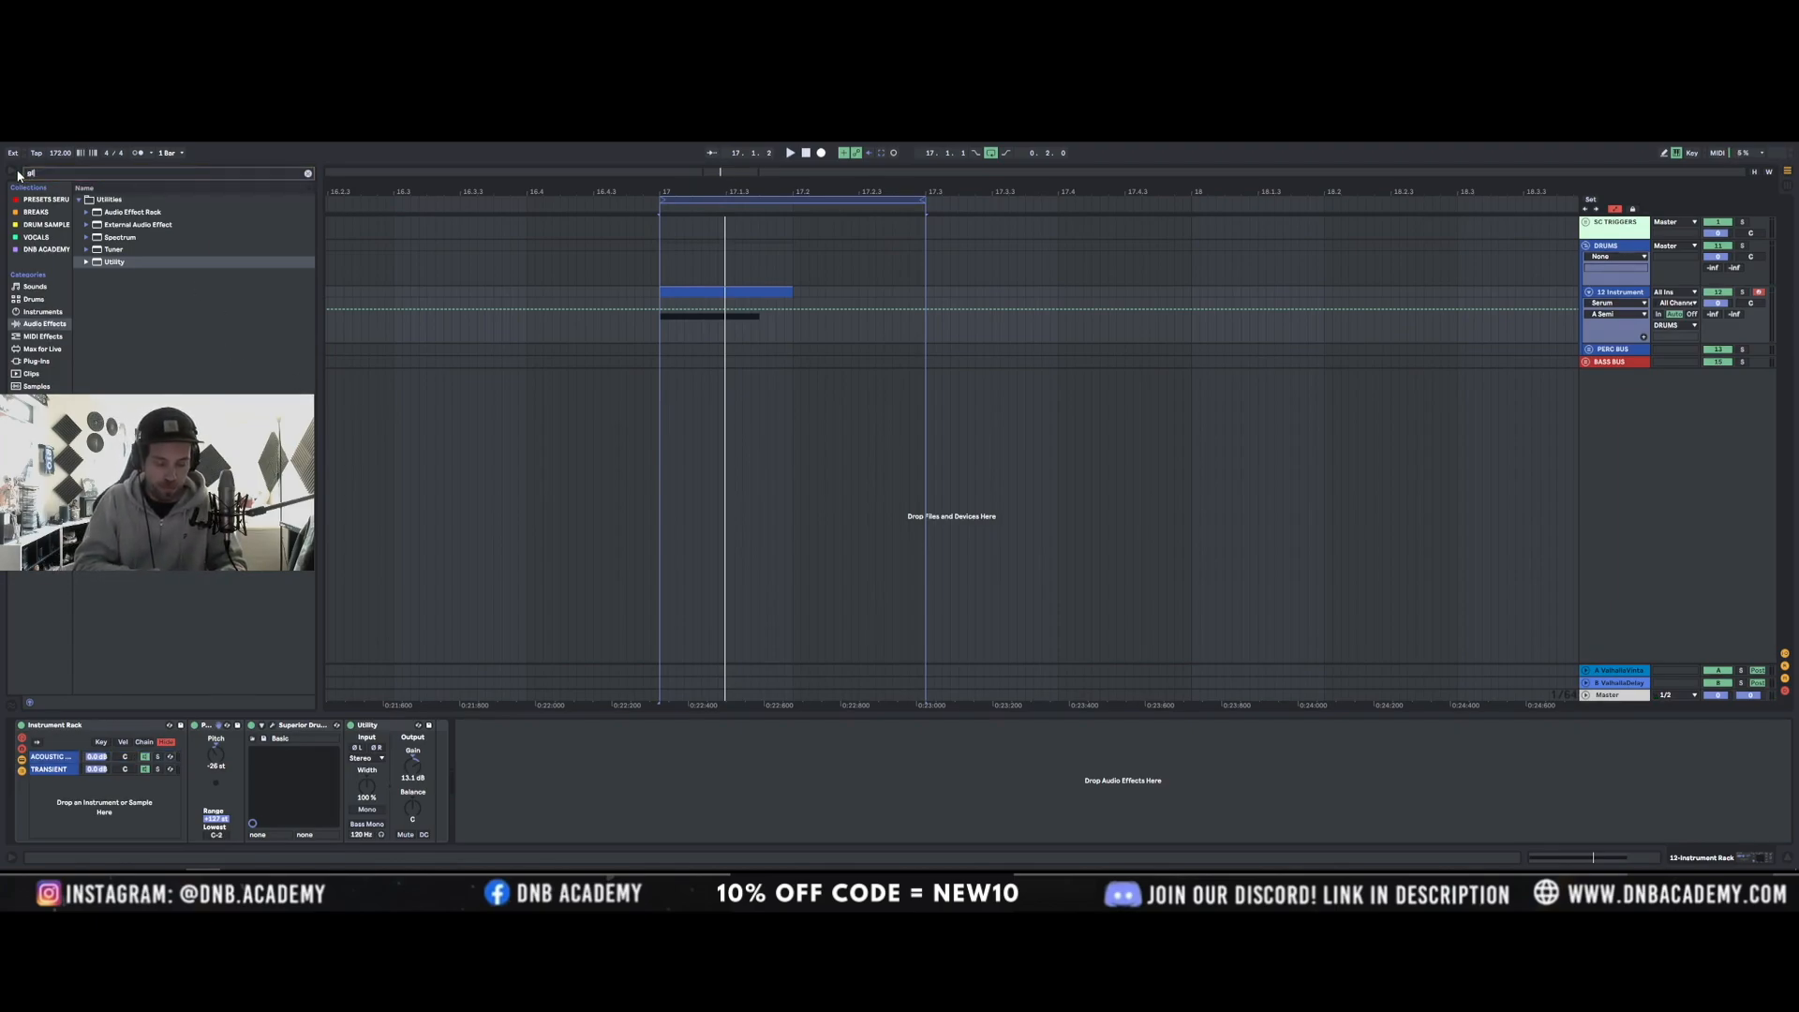
pyautogui.write('ue')
pyautogui.click(40, 326)
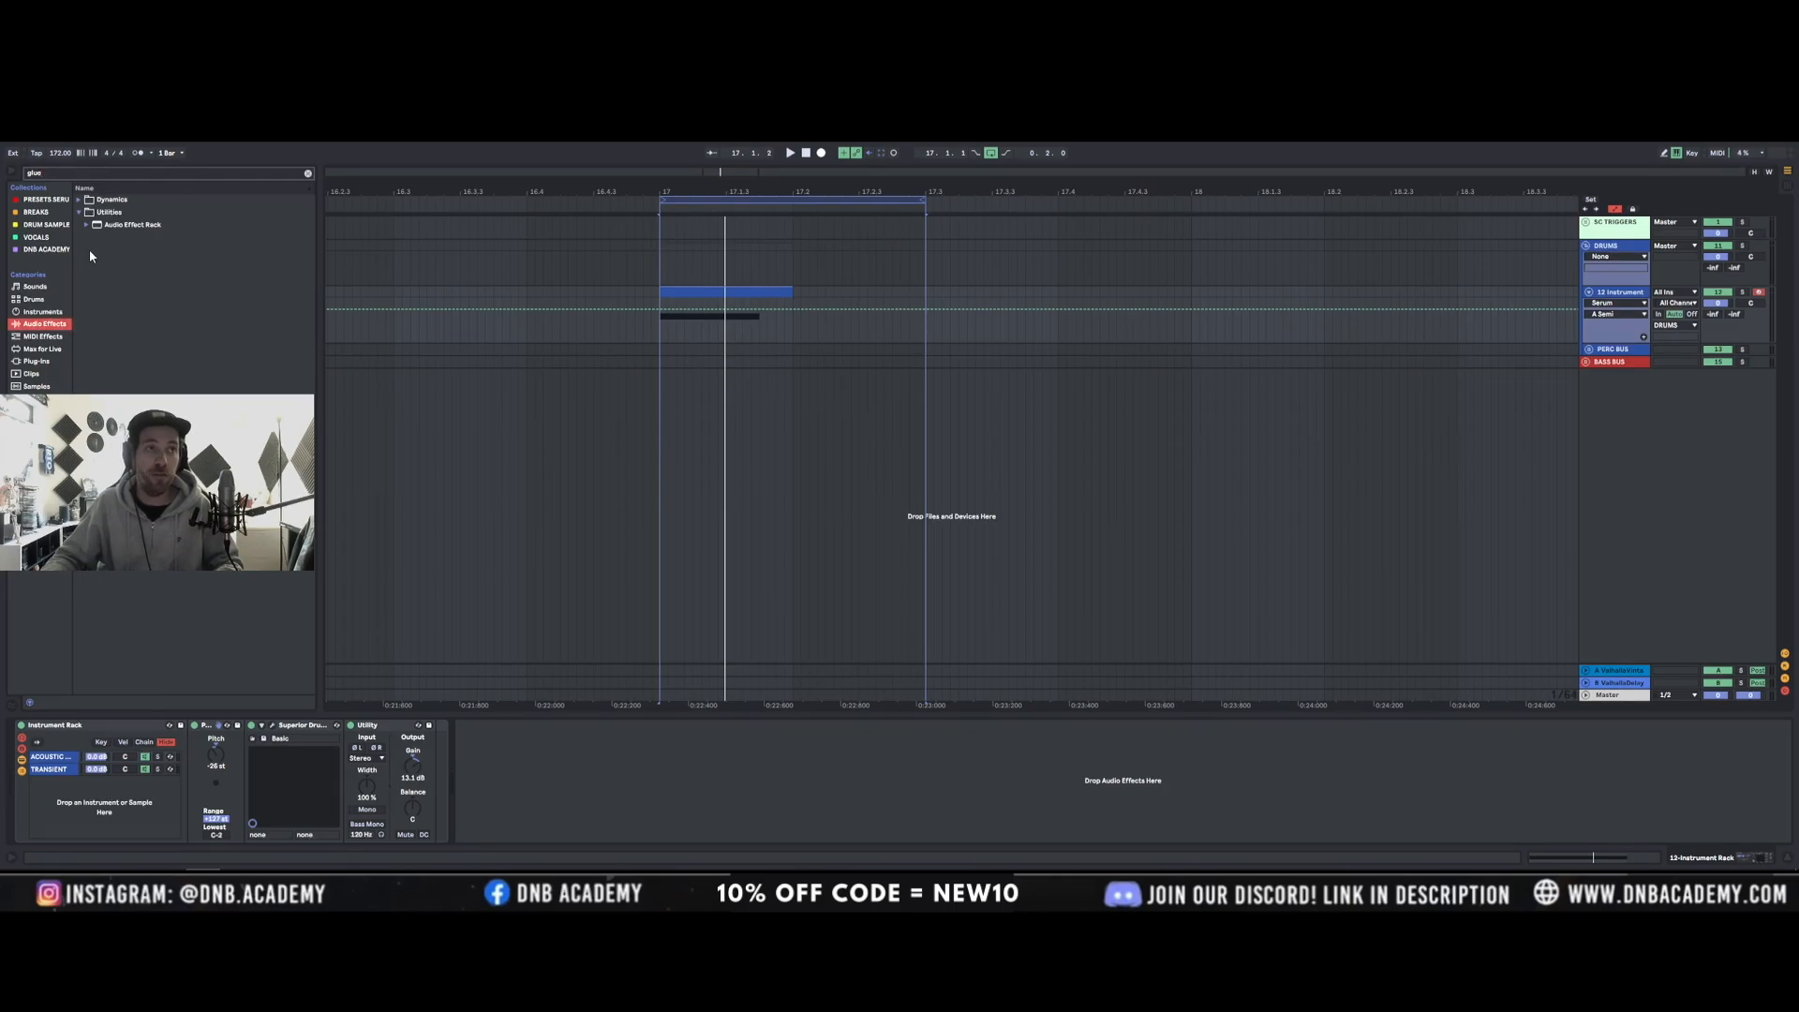
pyautogui.click(88, 228)
pyautogui.click(79, 201)
pyautogui.moveTo(105, 213); pyautogui.dragTo(514, 755)
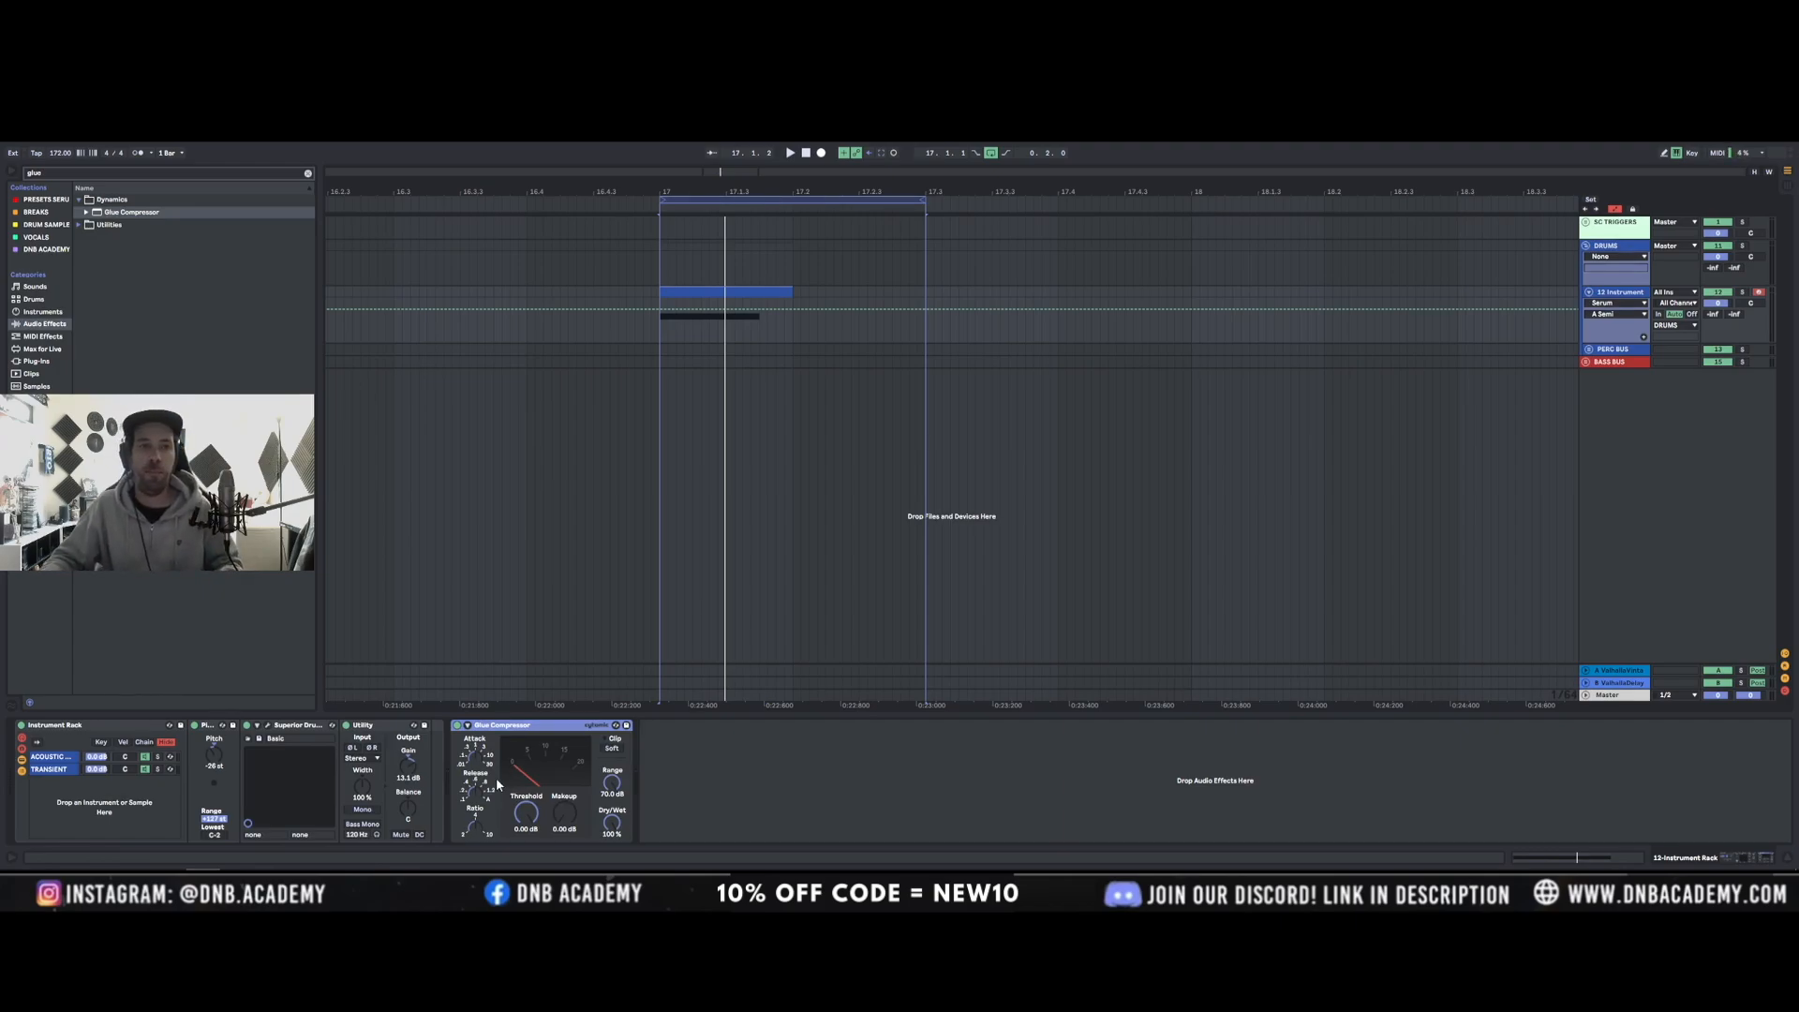
# Add an EQ Eight between the Instrument Rack and the Glue Compressor, and collapse the rack.
pyautogui.click(44, 174)
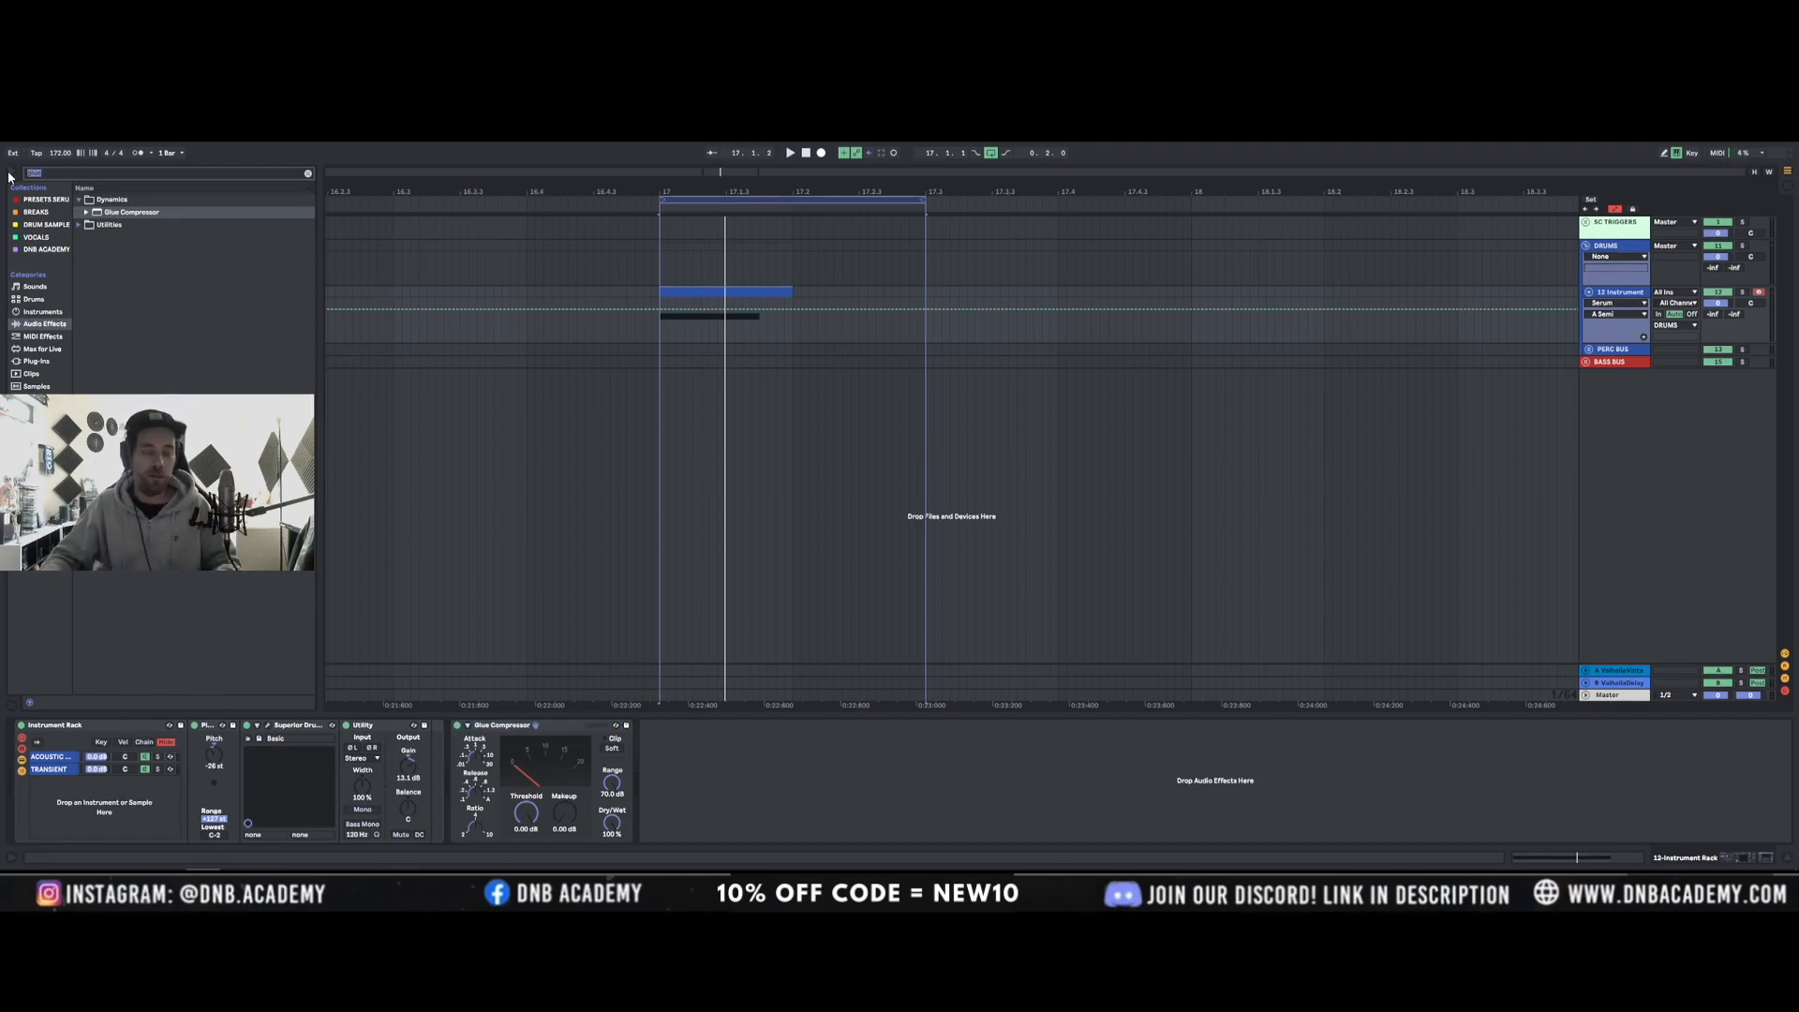
pyautogui.write('eq')
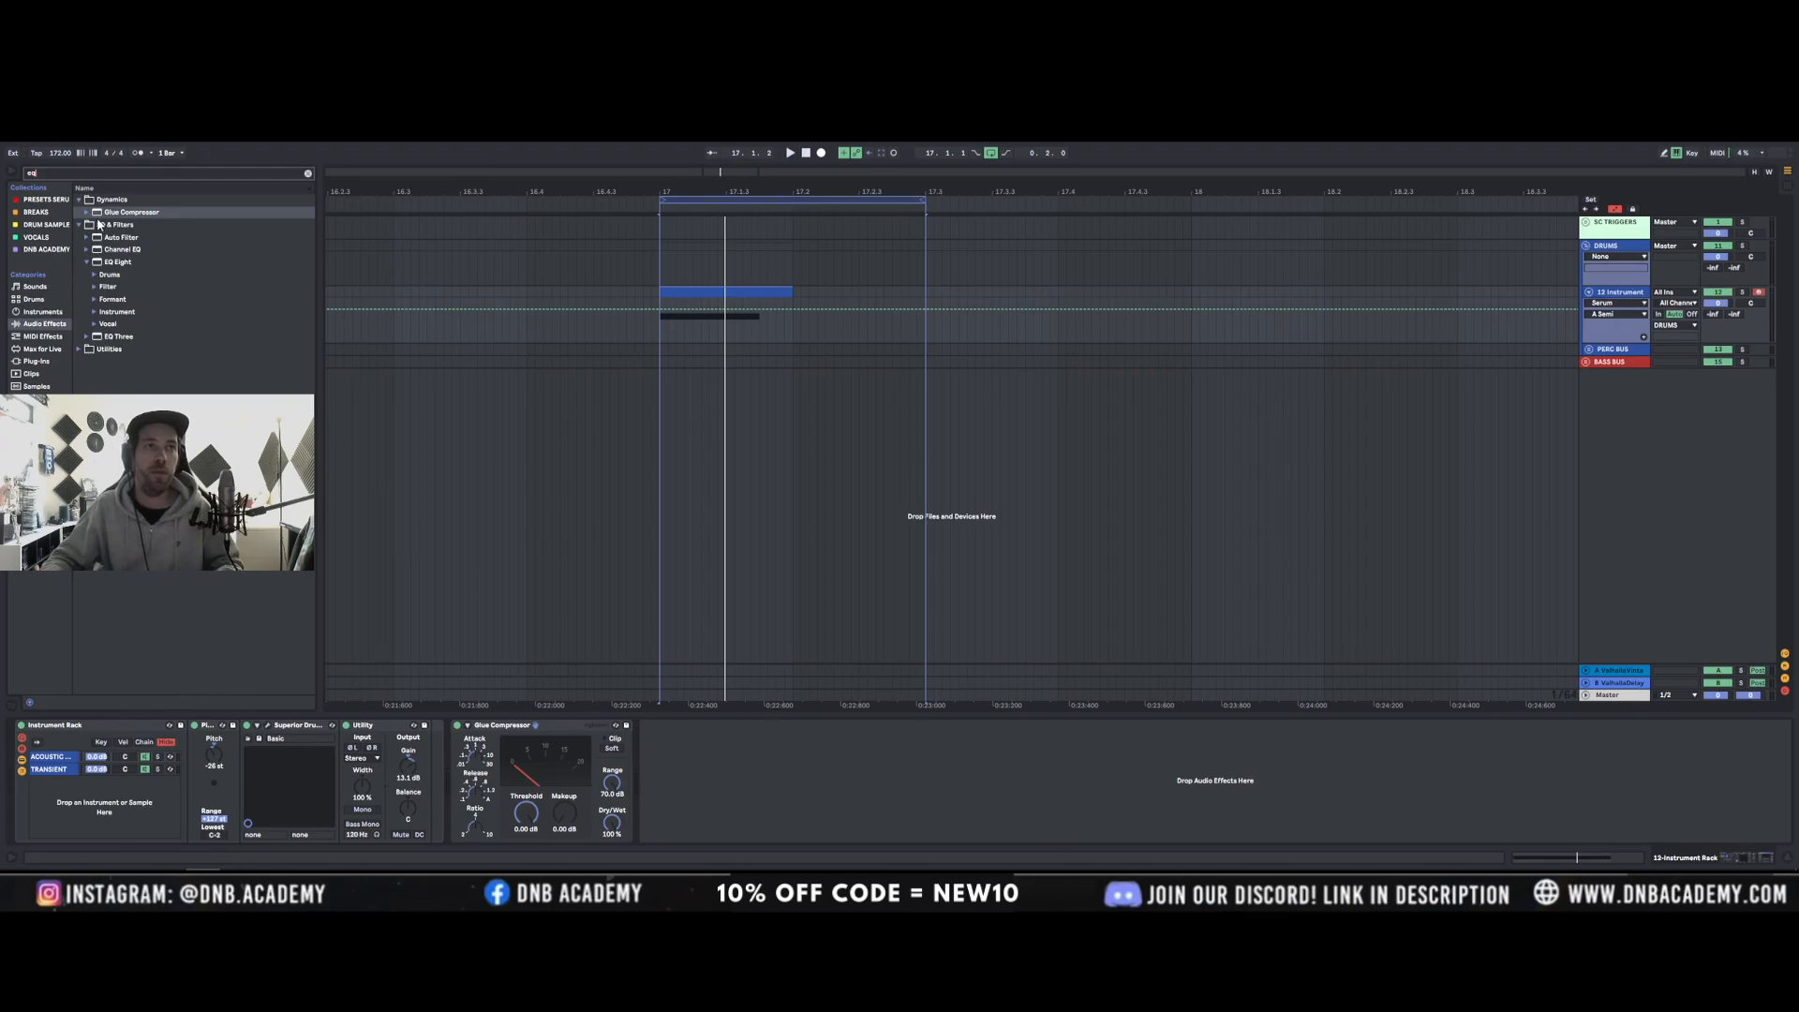
pyautogui.moveTo(110, 263); pyautogui.dragTo(450, 764)
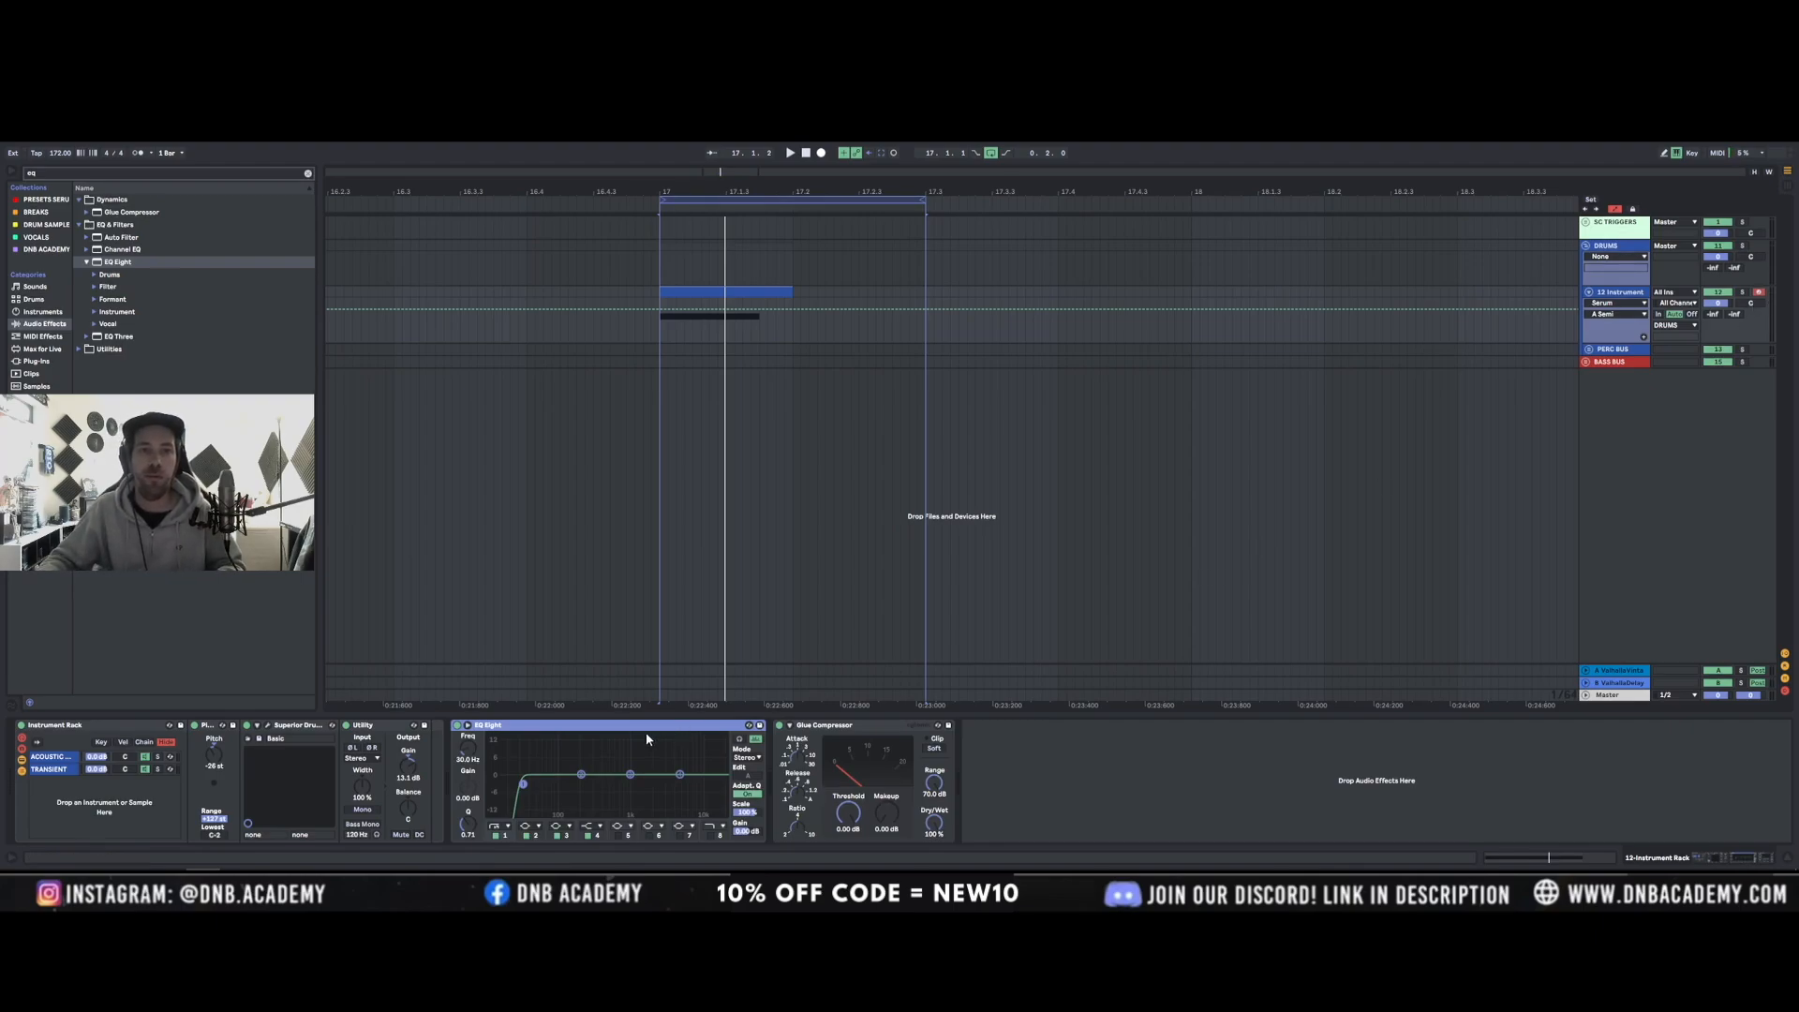
pyautogui.click(23, 767)
pyautogui.doubleClick(43, 730)
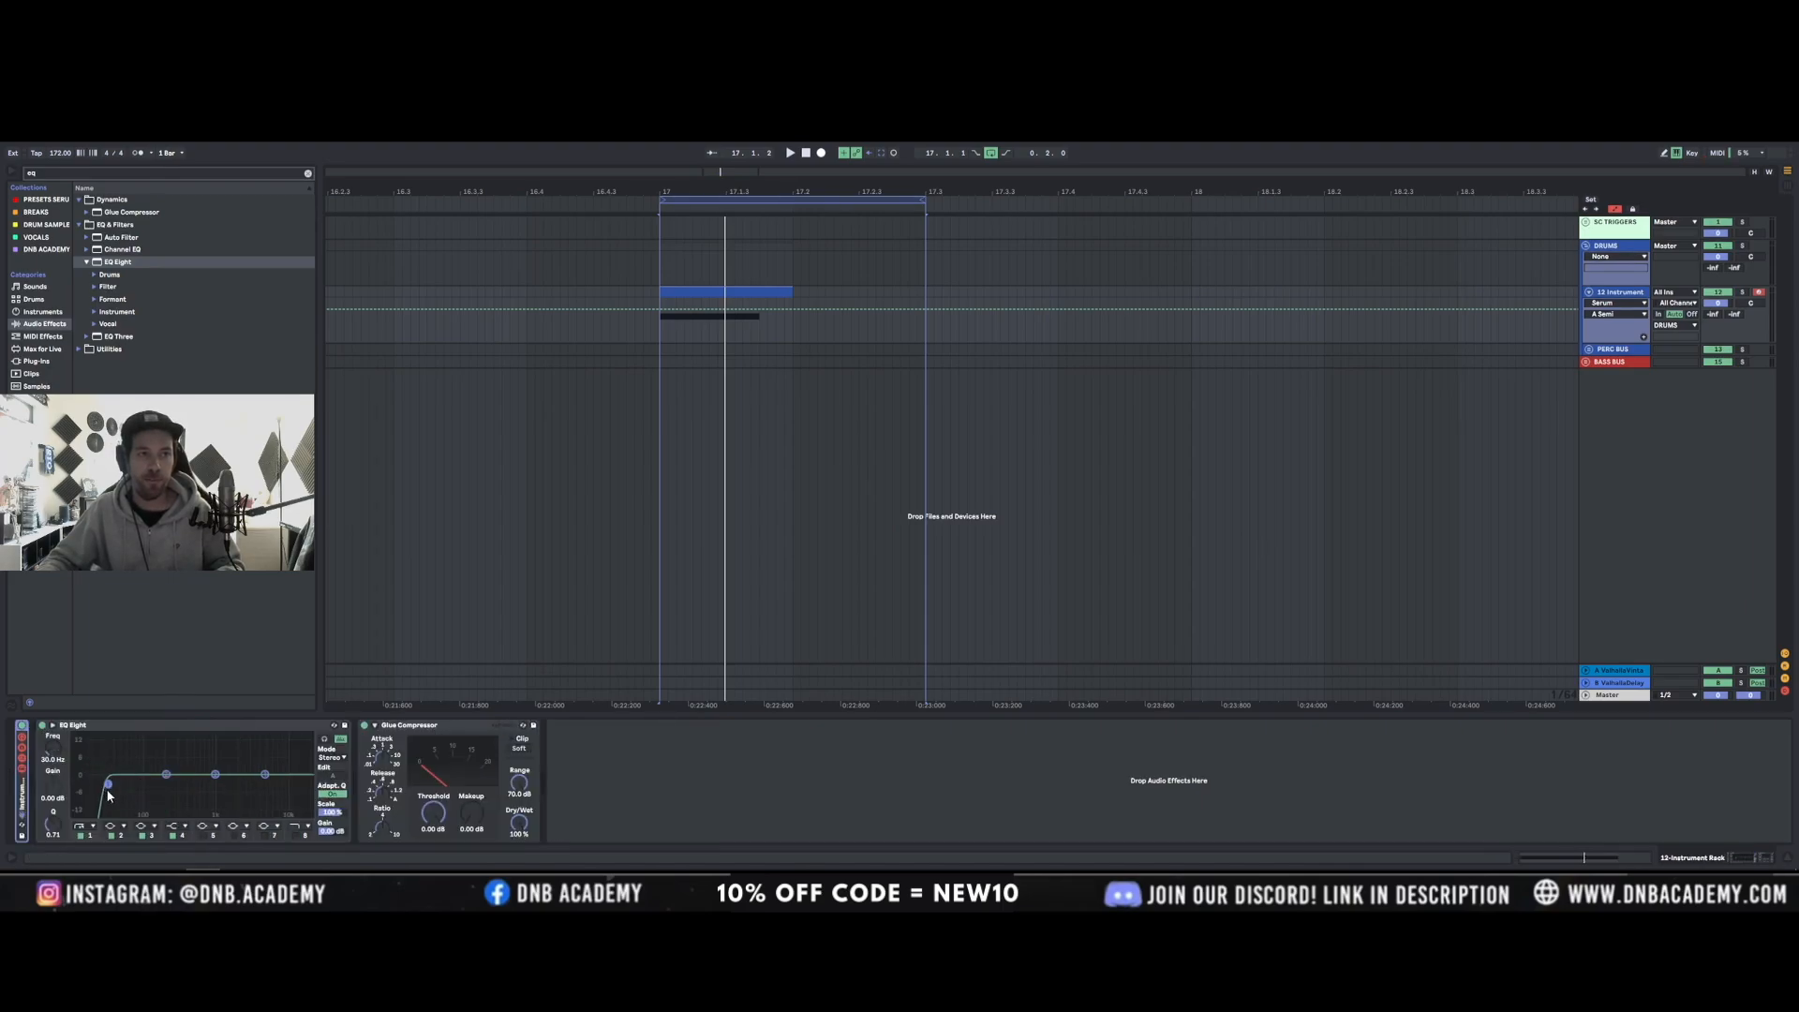
# With the loop playing, raise EQ Eight's low-cut band to about 188 Hz and soften its Q to 0.63.
pyautogui.press('space')
pyautogui.moveTo(108, 786); pyautogui.dragTo(162, 788)
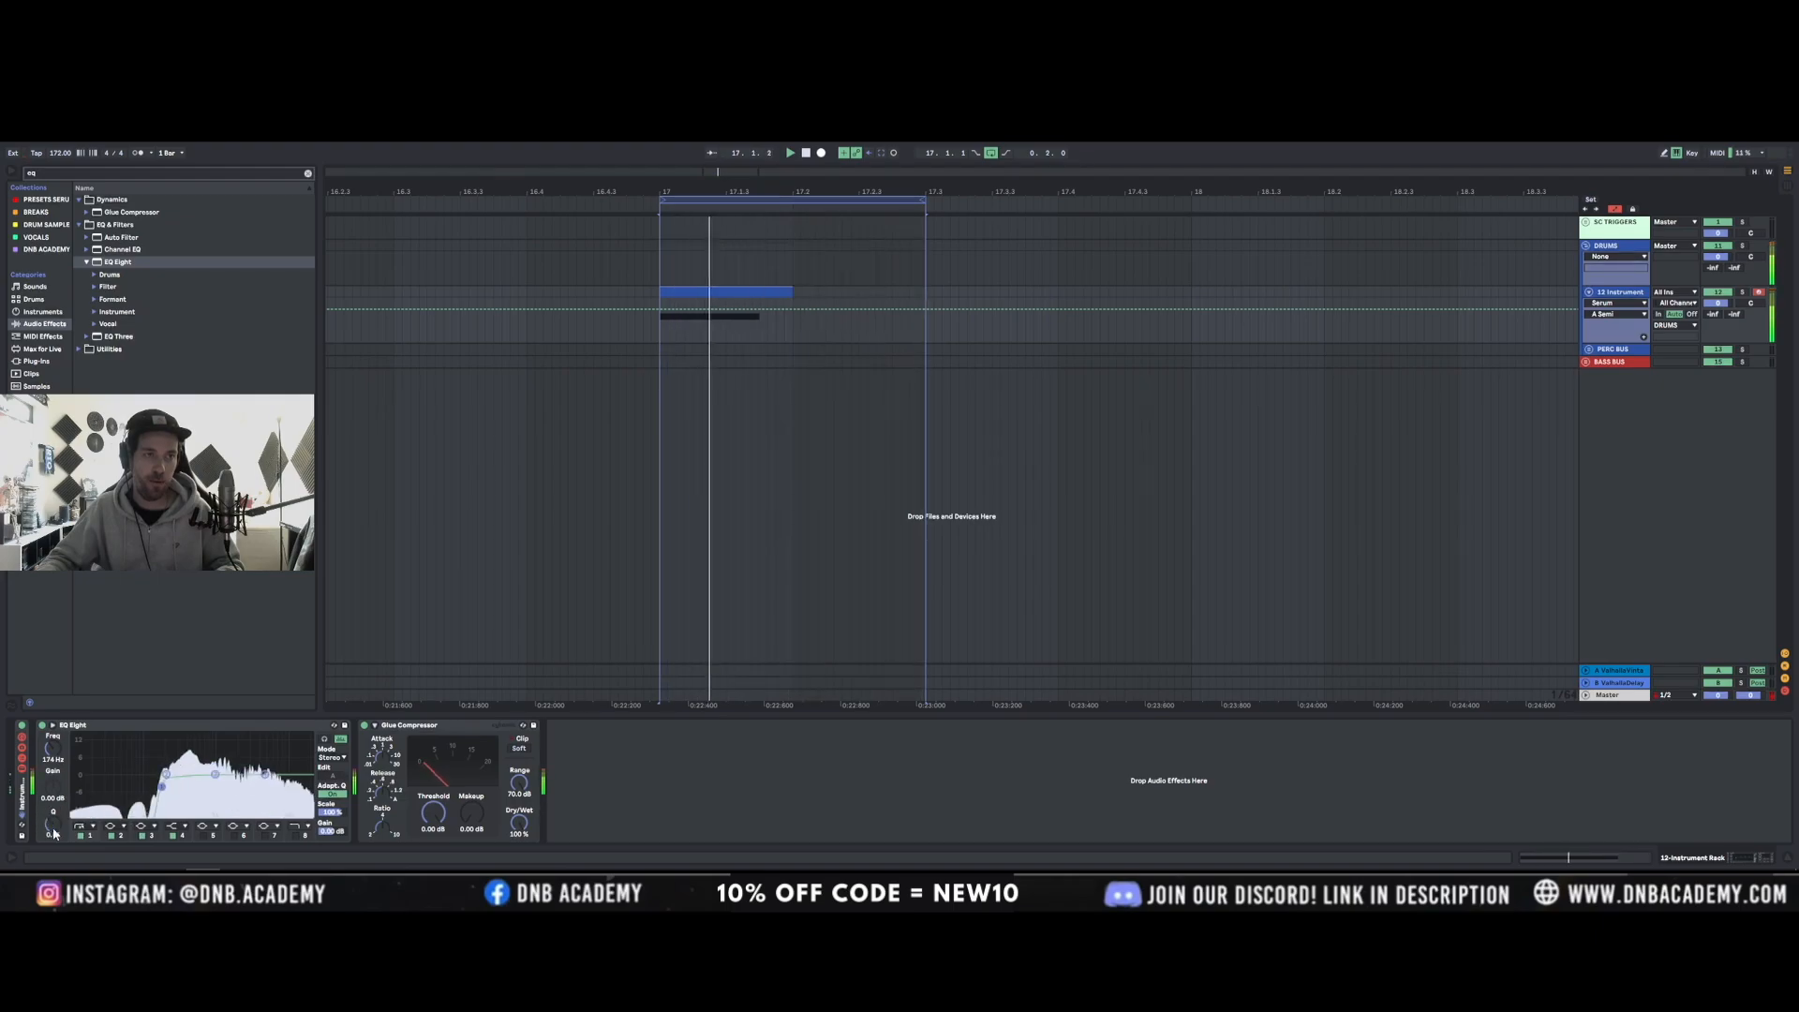
pyautogui.moveTo(159, 790); pyautogui.dragTo(164, 786)
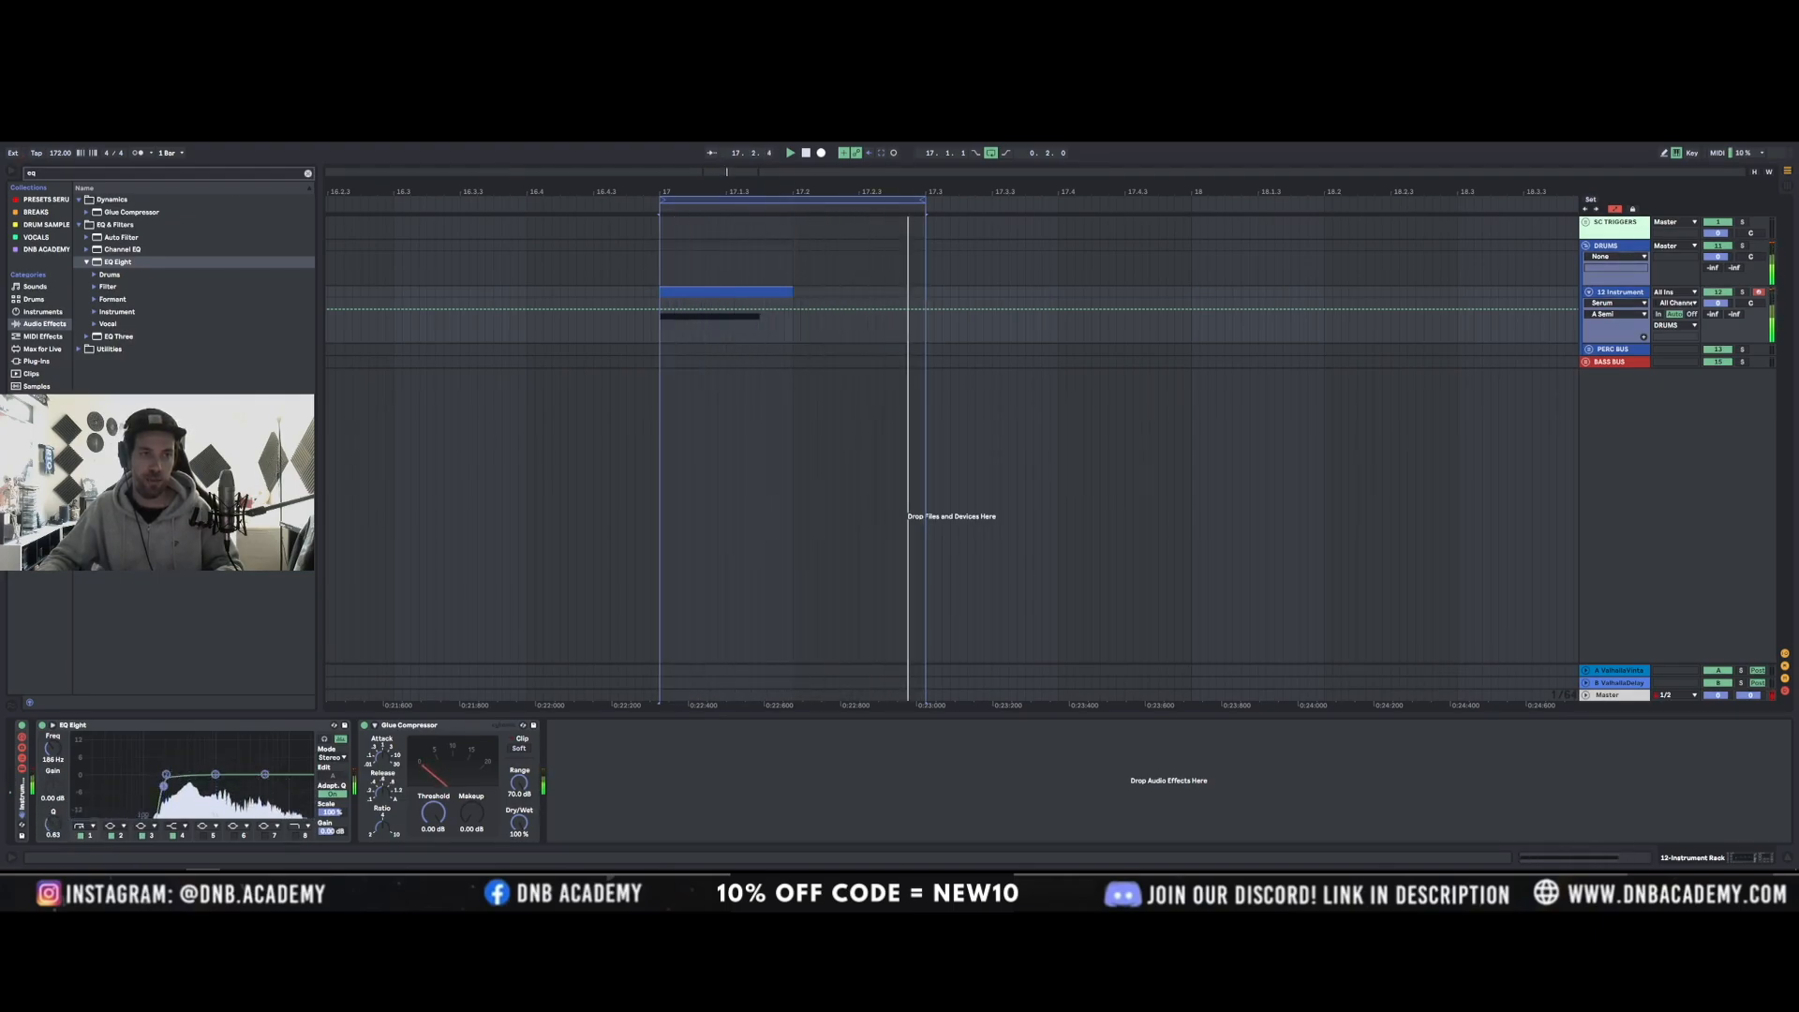
# Enable soft clipping on the Glue Compressor, lengthen its attack and shorten its release.
pyautogui.click(521, 749)
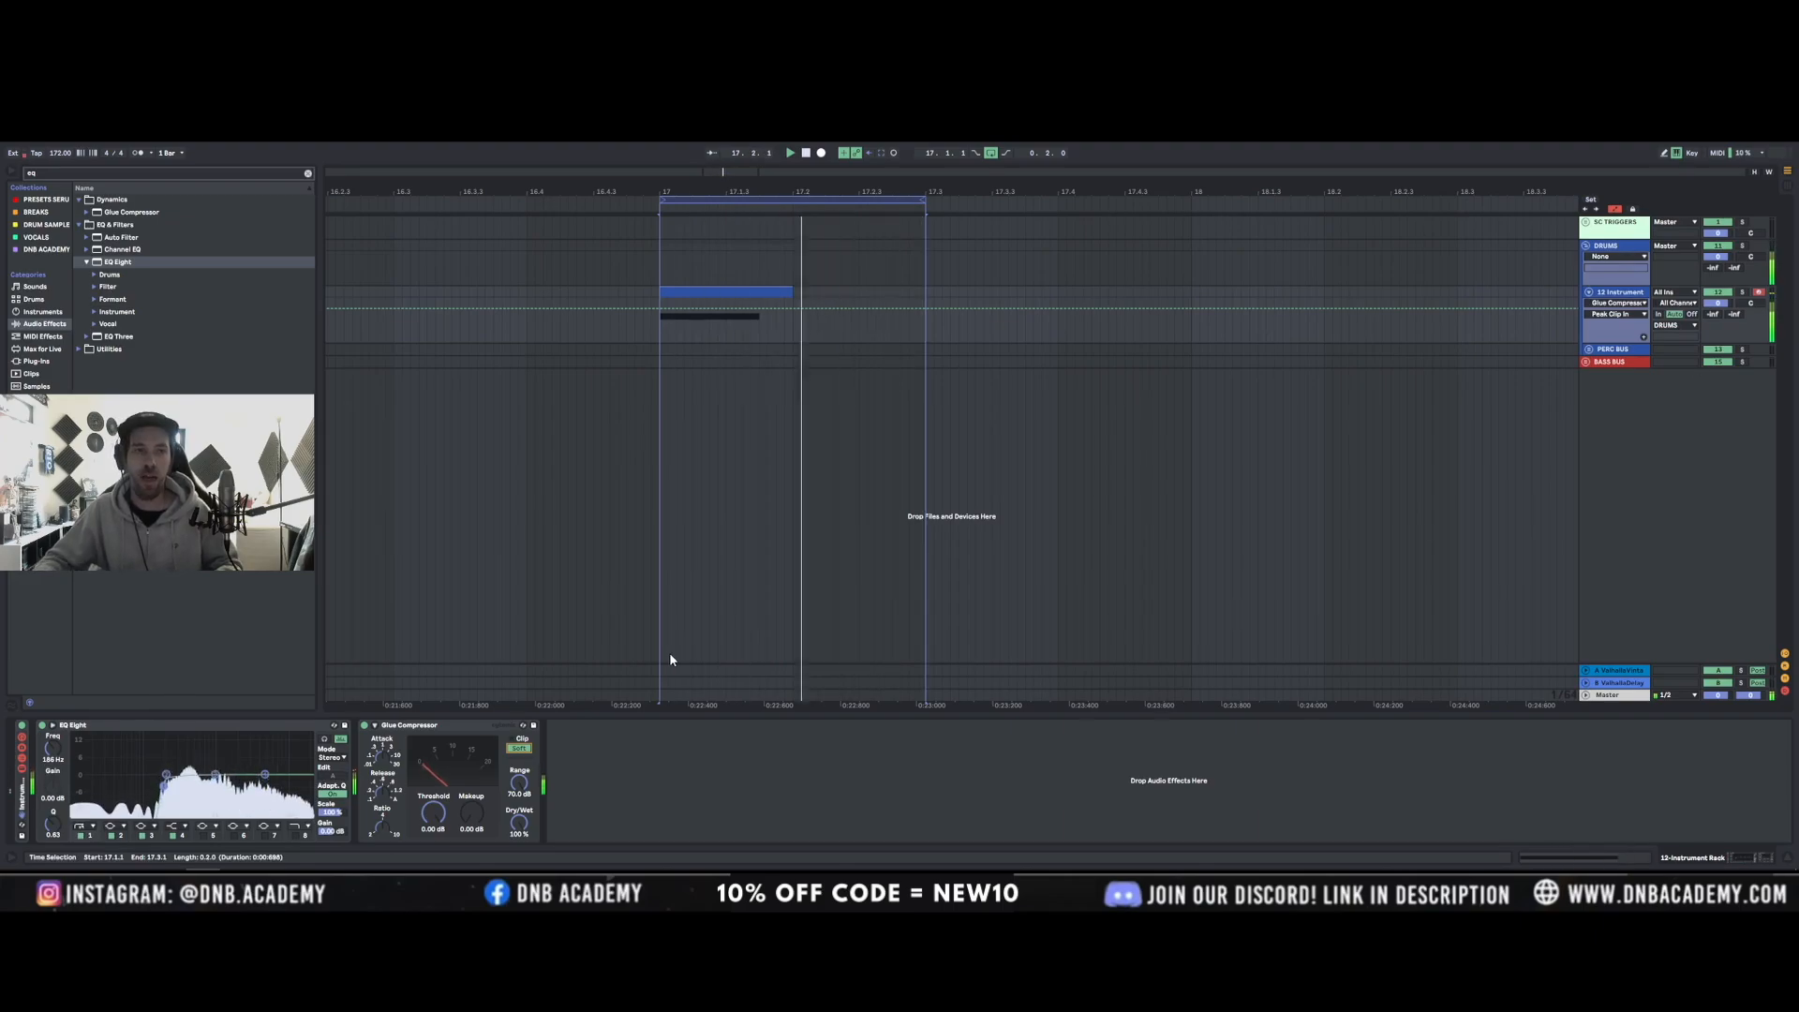
pyautogui.click(381, 764)
pyautogui.moveTo(381, 762); pyautogui.dragTo(381, 745)
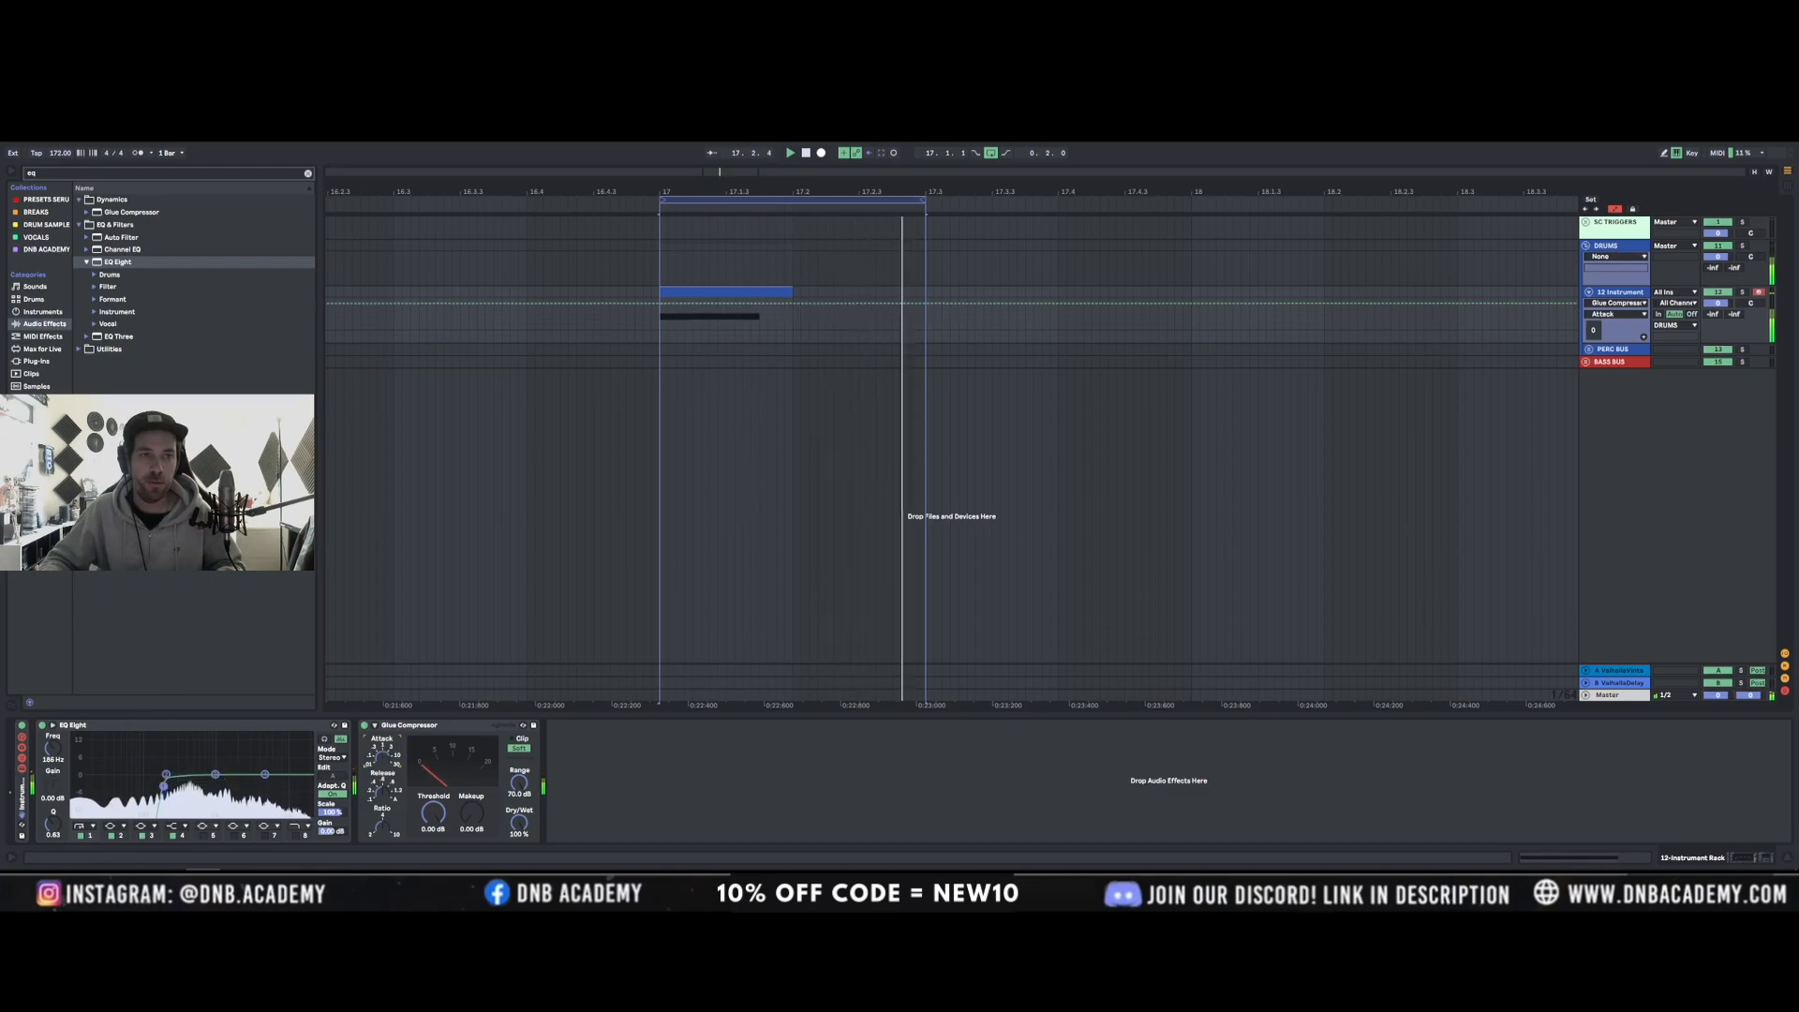
pyautogui.click(382, 795)
pyautogui.moveTo(386, 792); pyautogui.dragTo(386, 804)
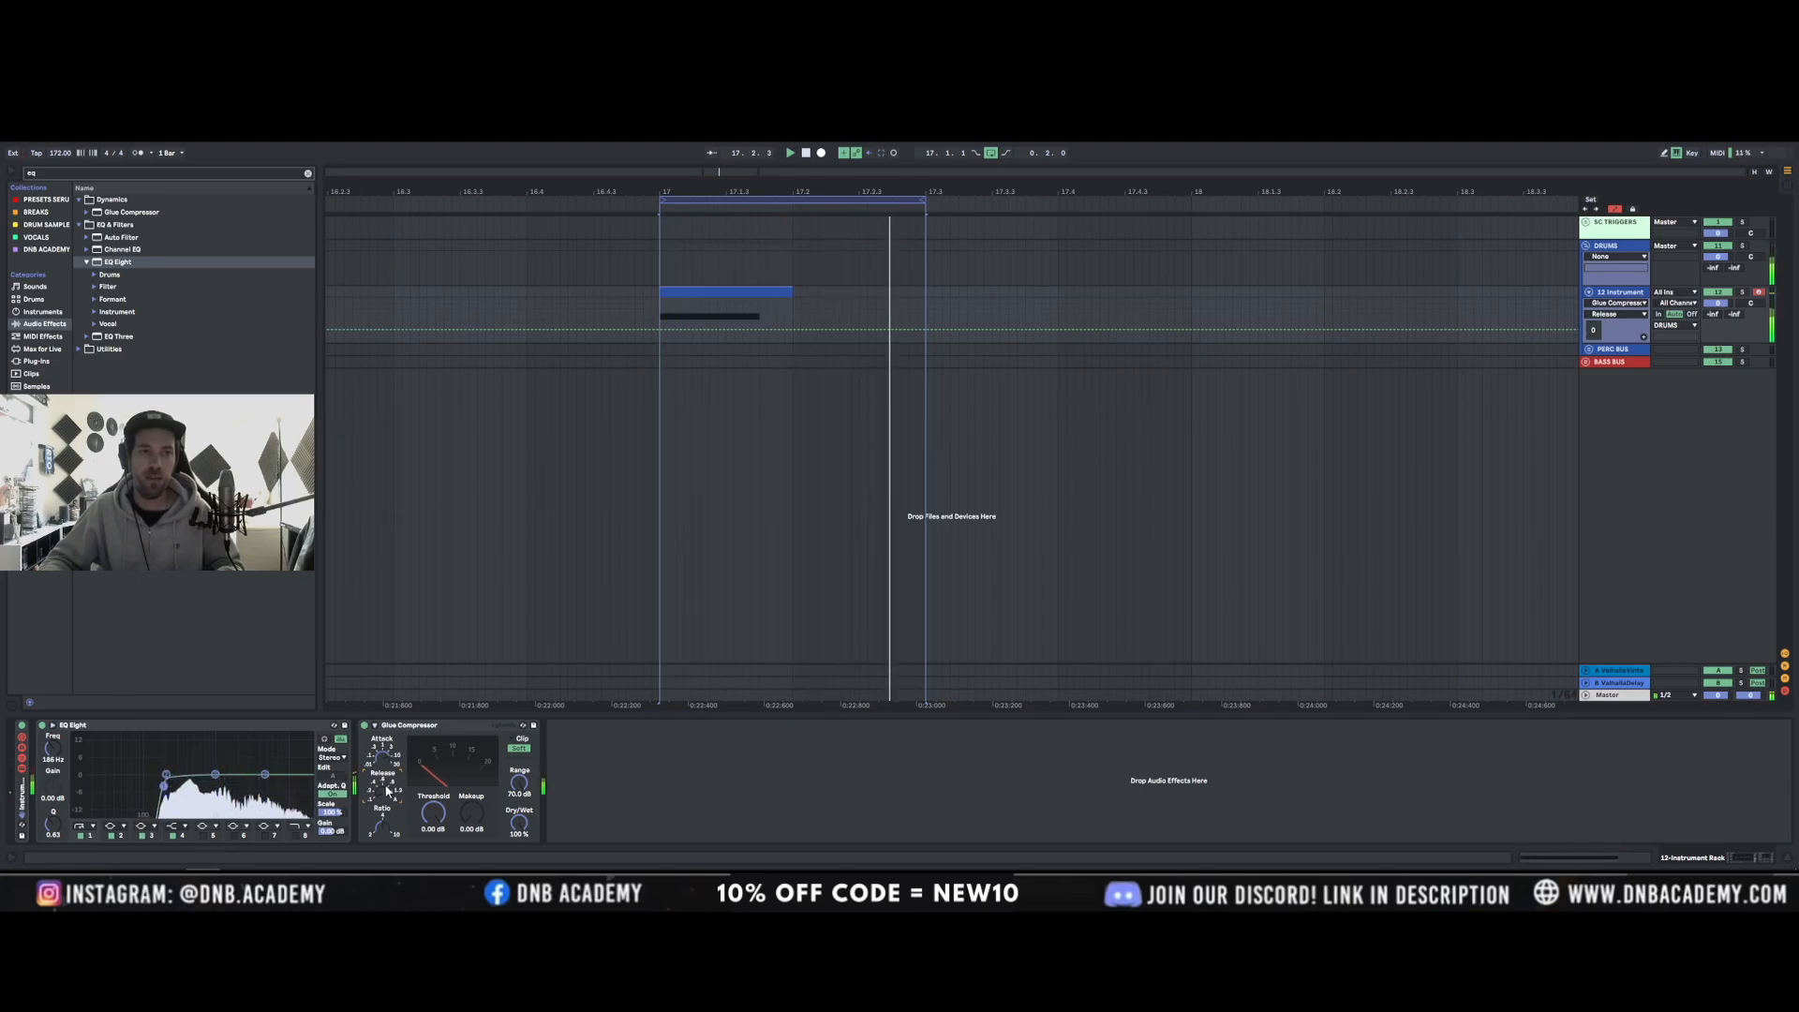
# Adjust the Glue Compressor's ratio and lower its threshold to about -18.4 dB.
pyautogui.click(380, 834)
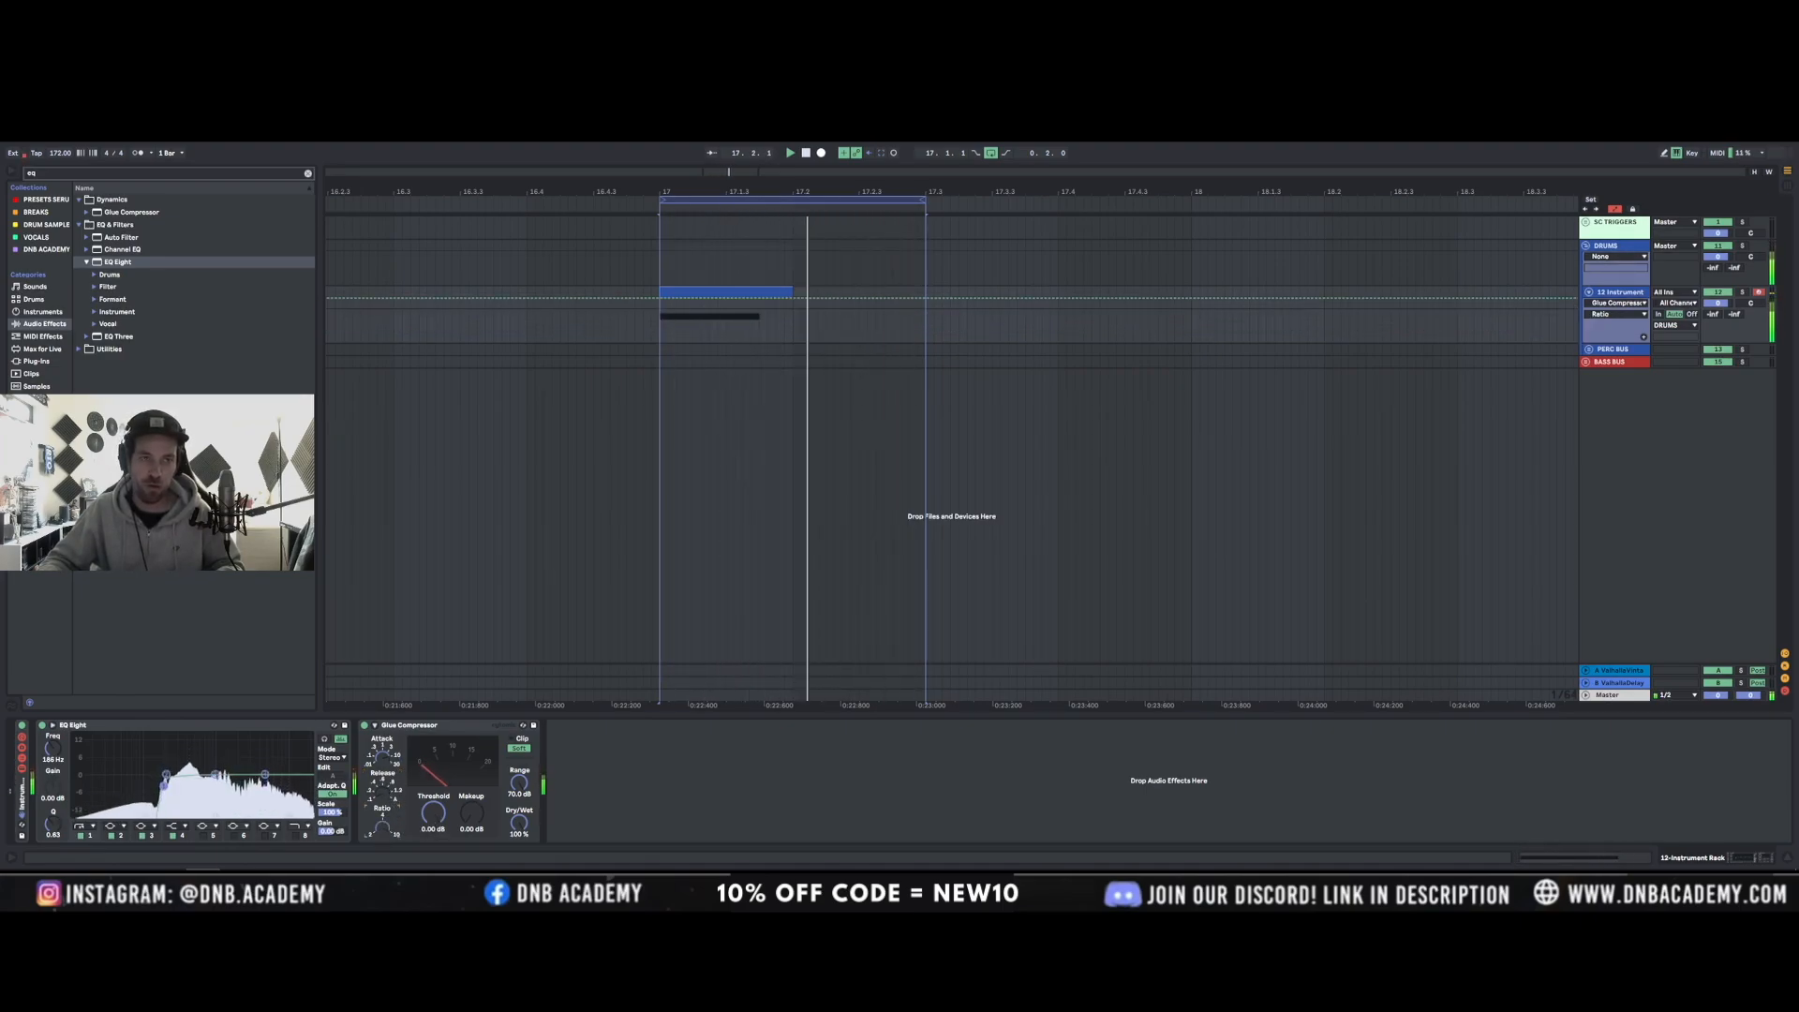
pyautogui.moveTo(379, 829); pyautogui.dragTo(382, 834)
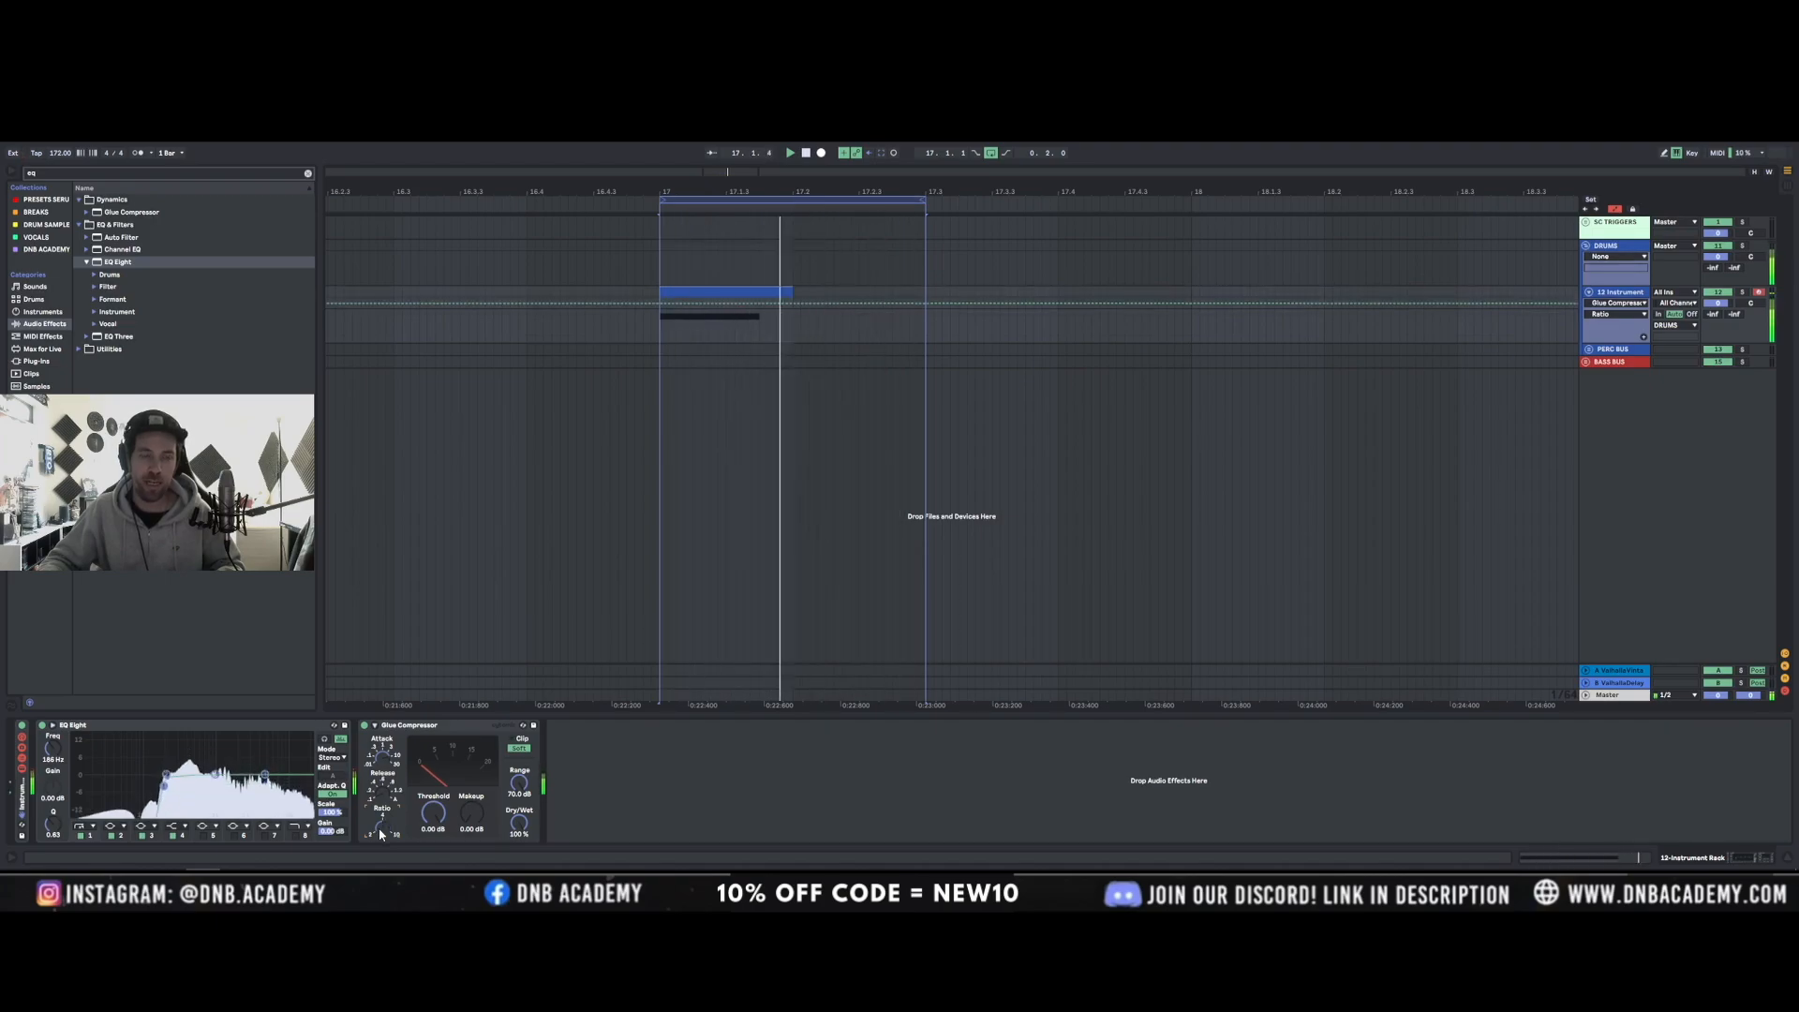
pyautogui.moveTo(433, 815); pyautogui.dragTo(433, 866)
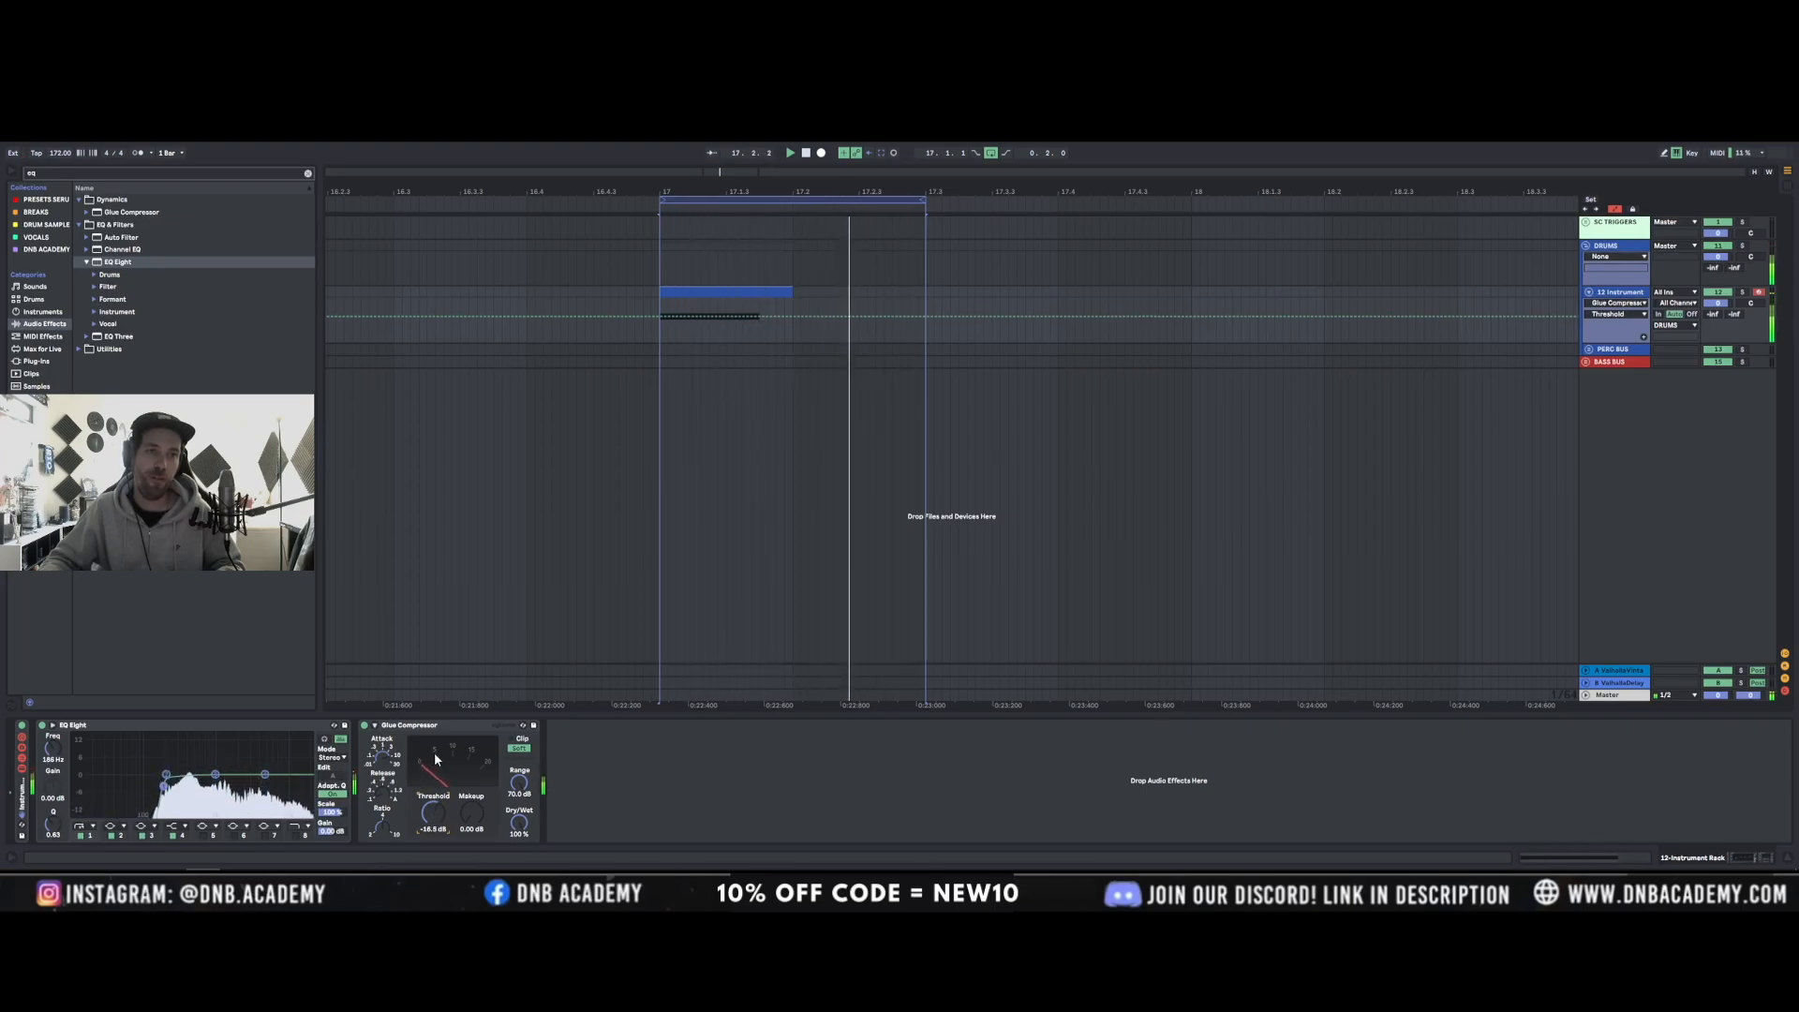
pyautogui.moveTo(436, 759); pyautogui.dragTo(436, 764)
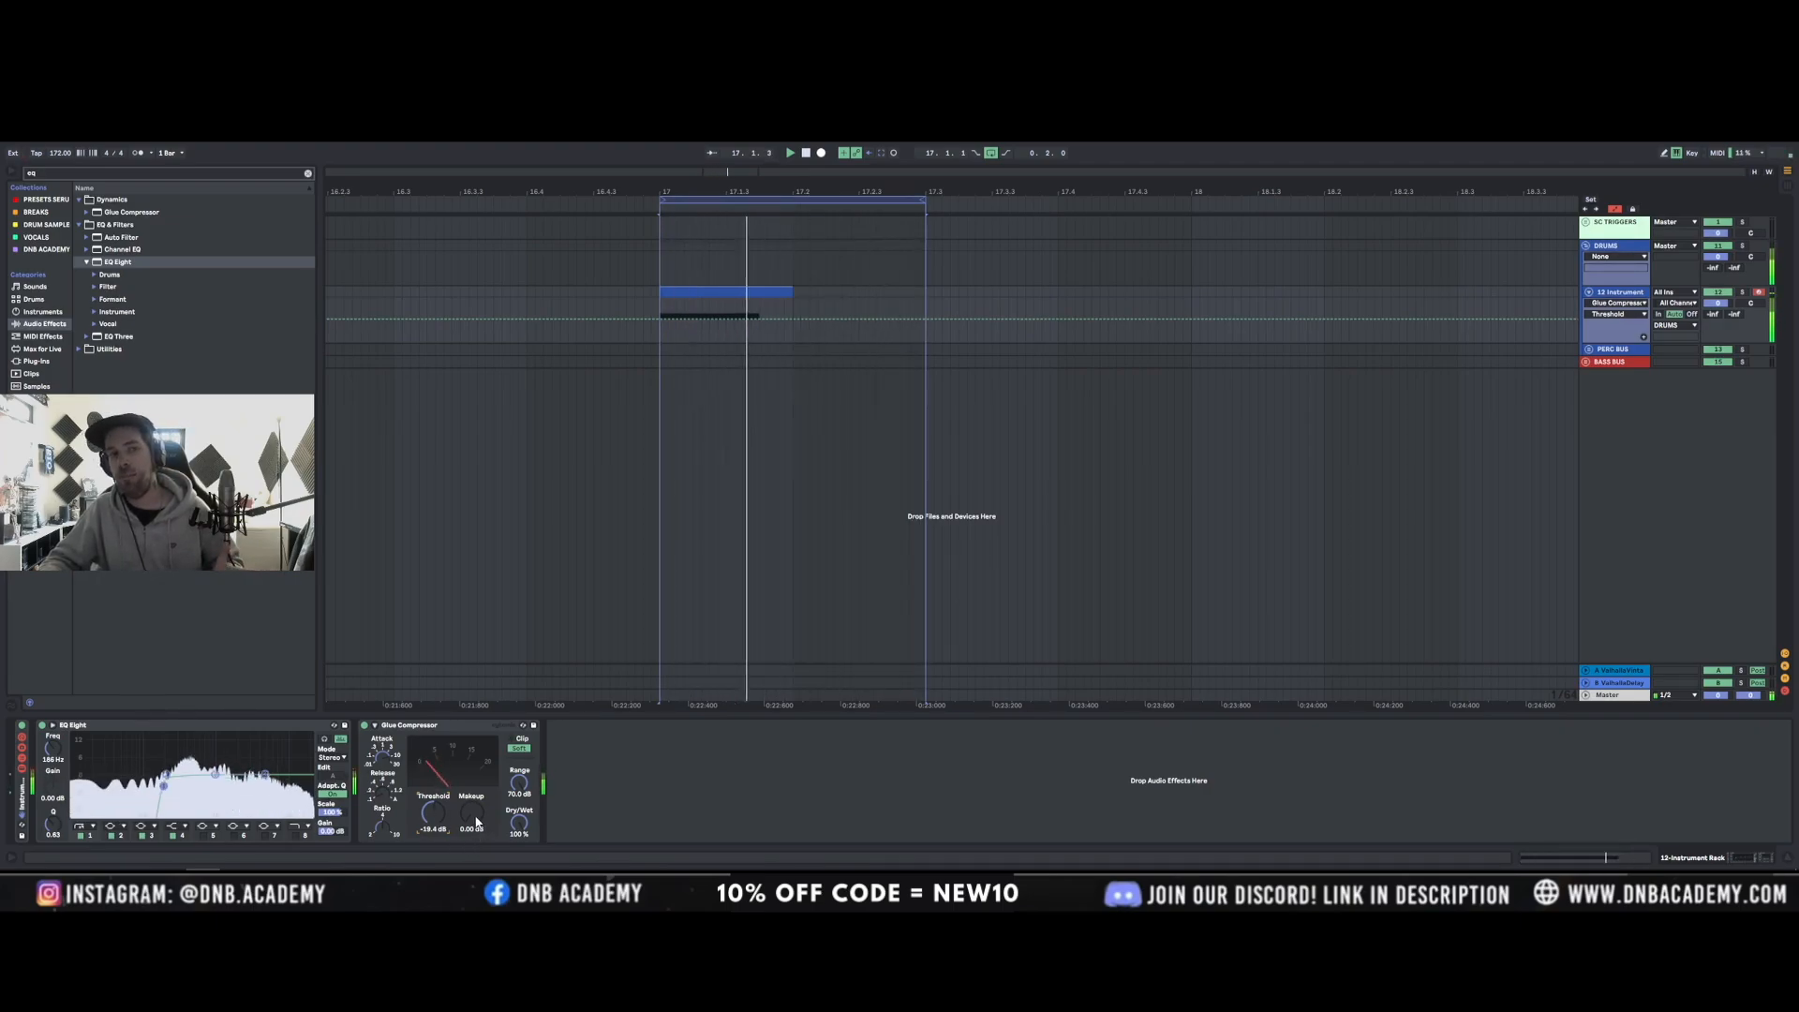
# Raise the Glue Compressor's makeup gain to 13.0 dB and freeze the snare's Instrument Rack track.
pyautogui.moveTo(477, 822); pyautogui.dragTo(477, 759)
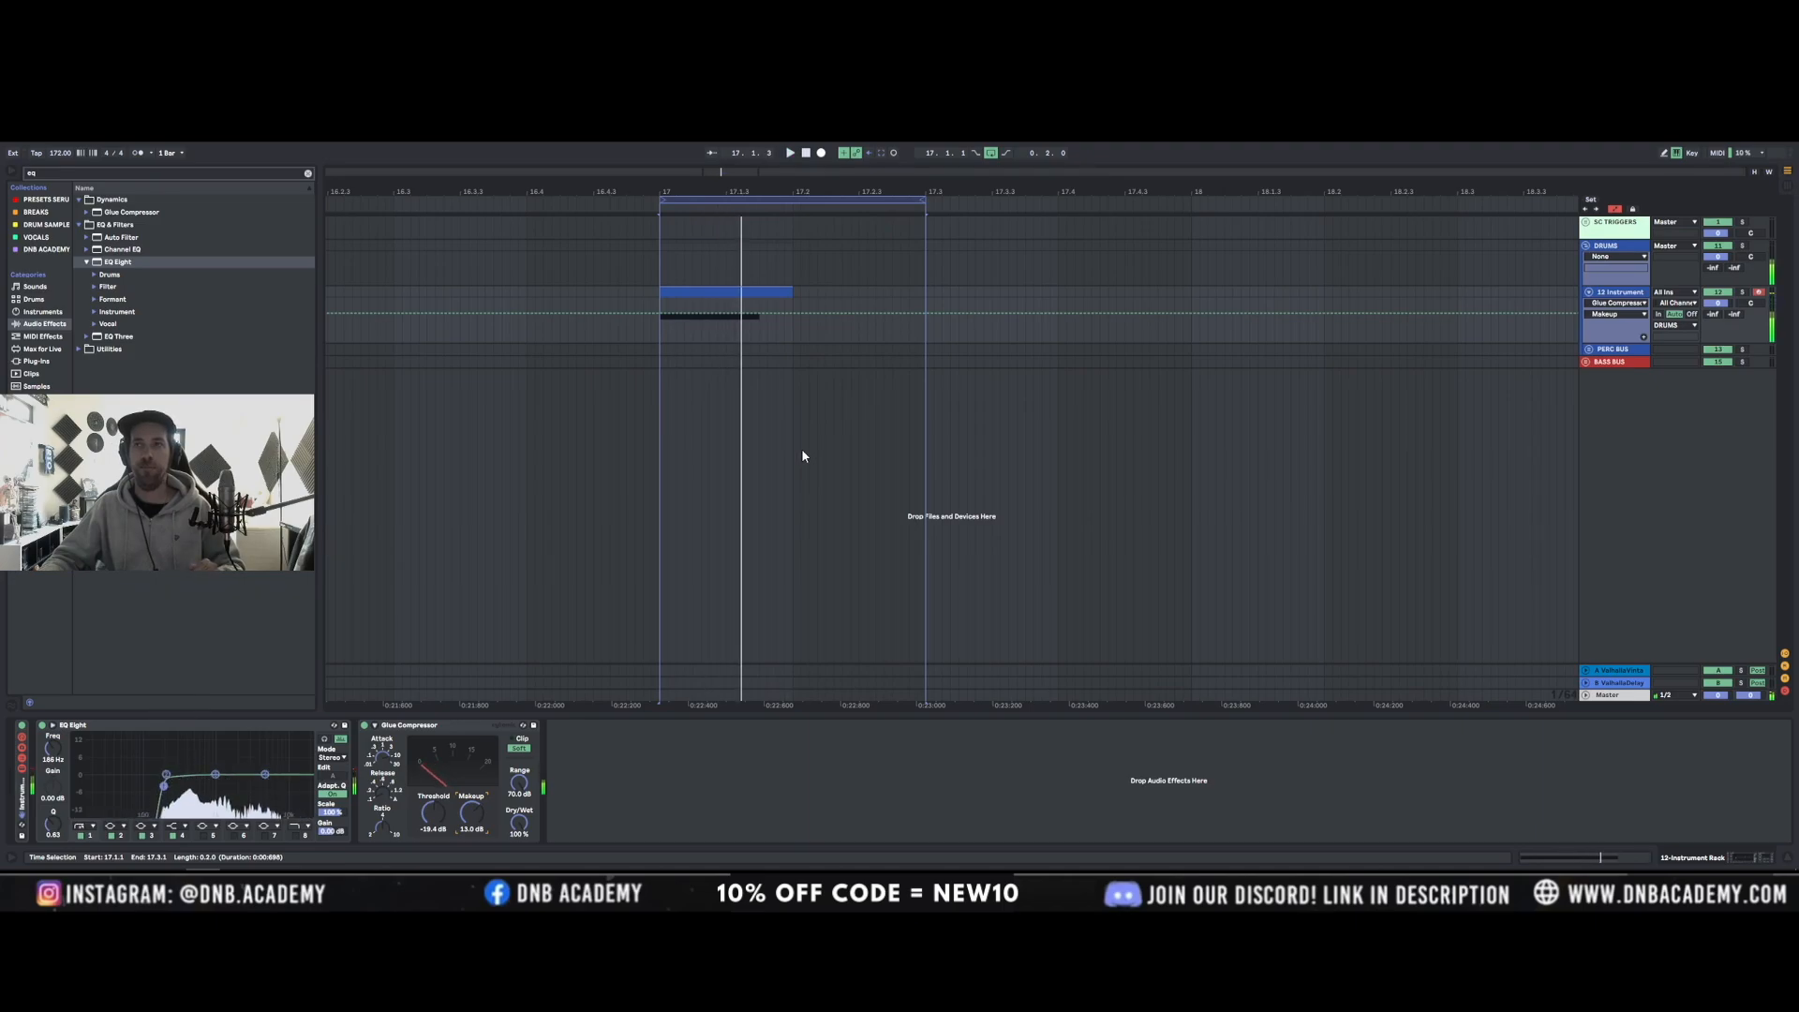
pyautogui.rightClick(1620, 296)
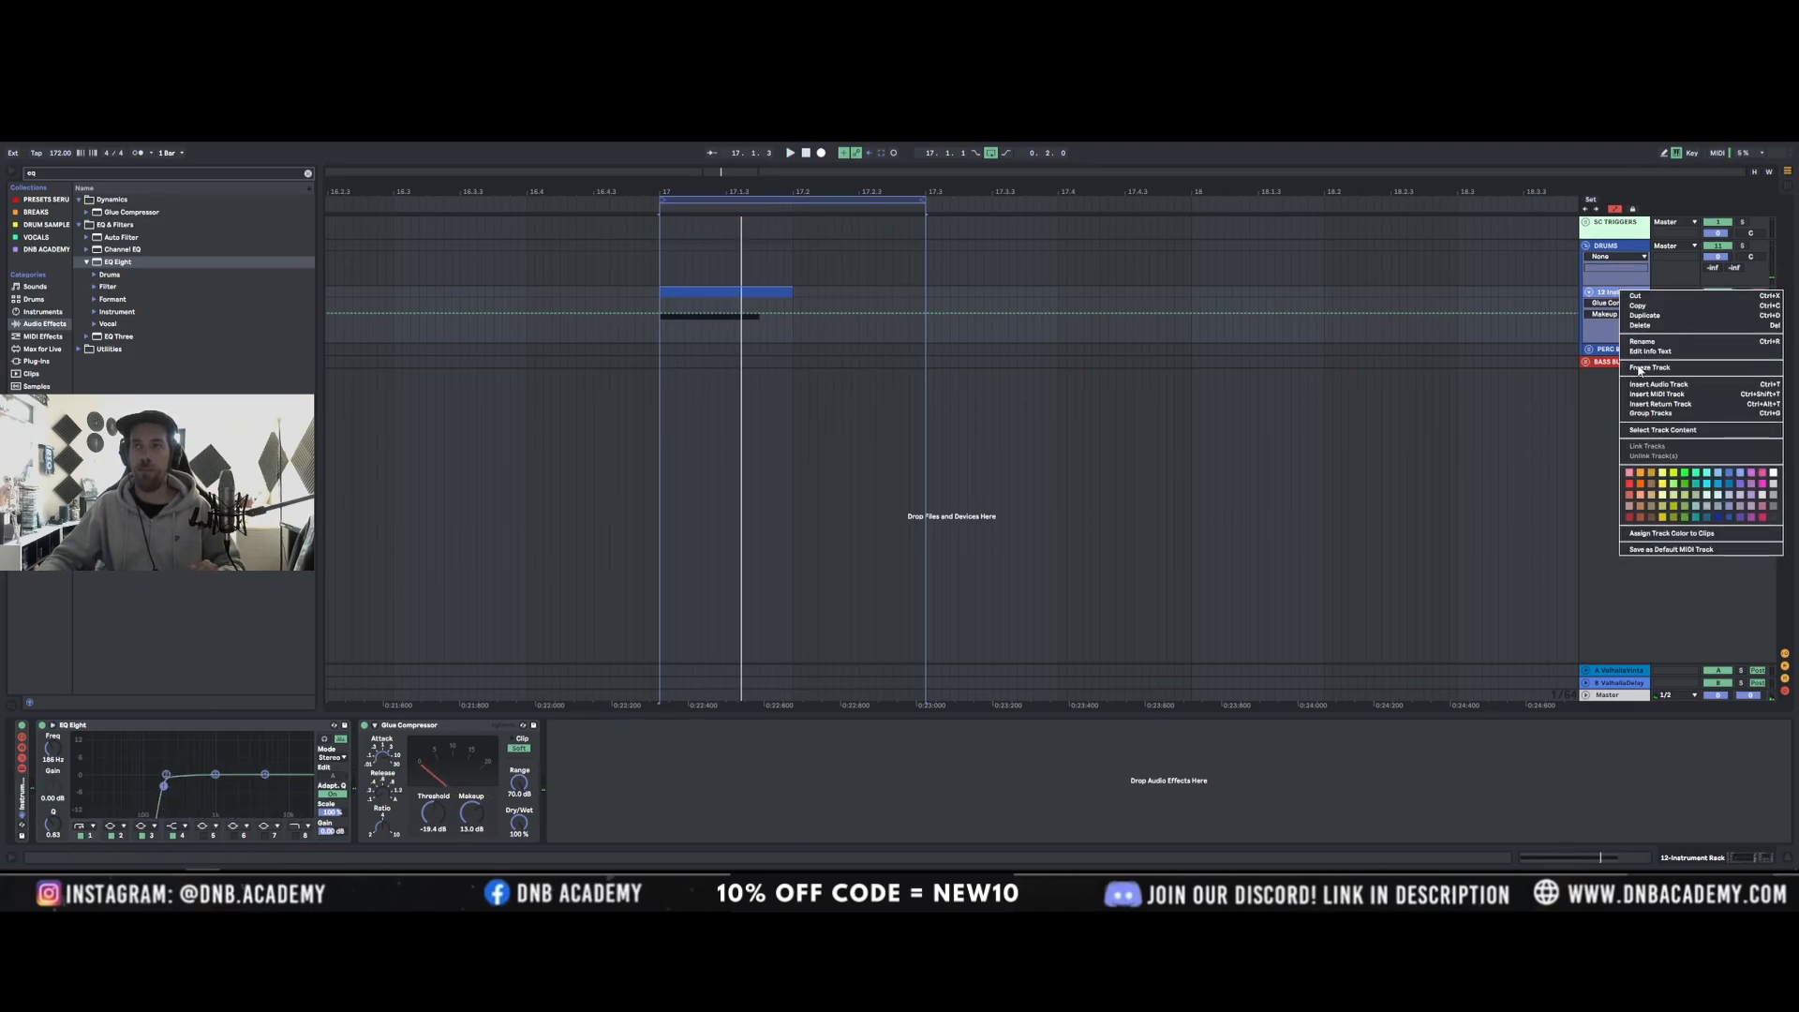
pyautogui.click(1650, 372)
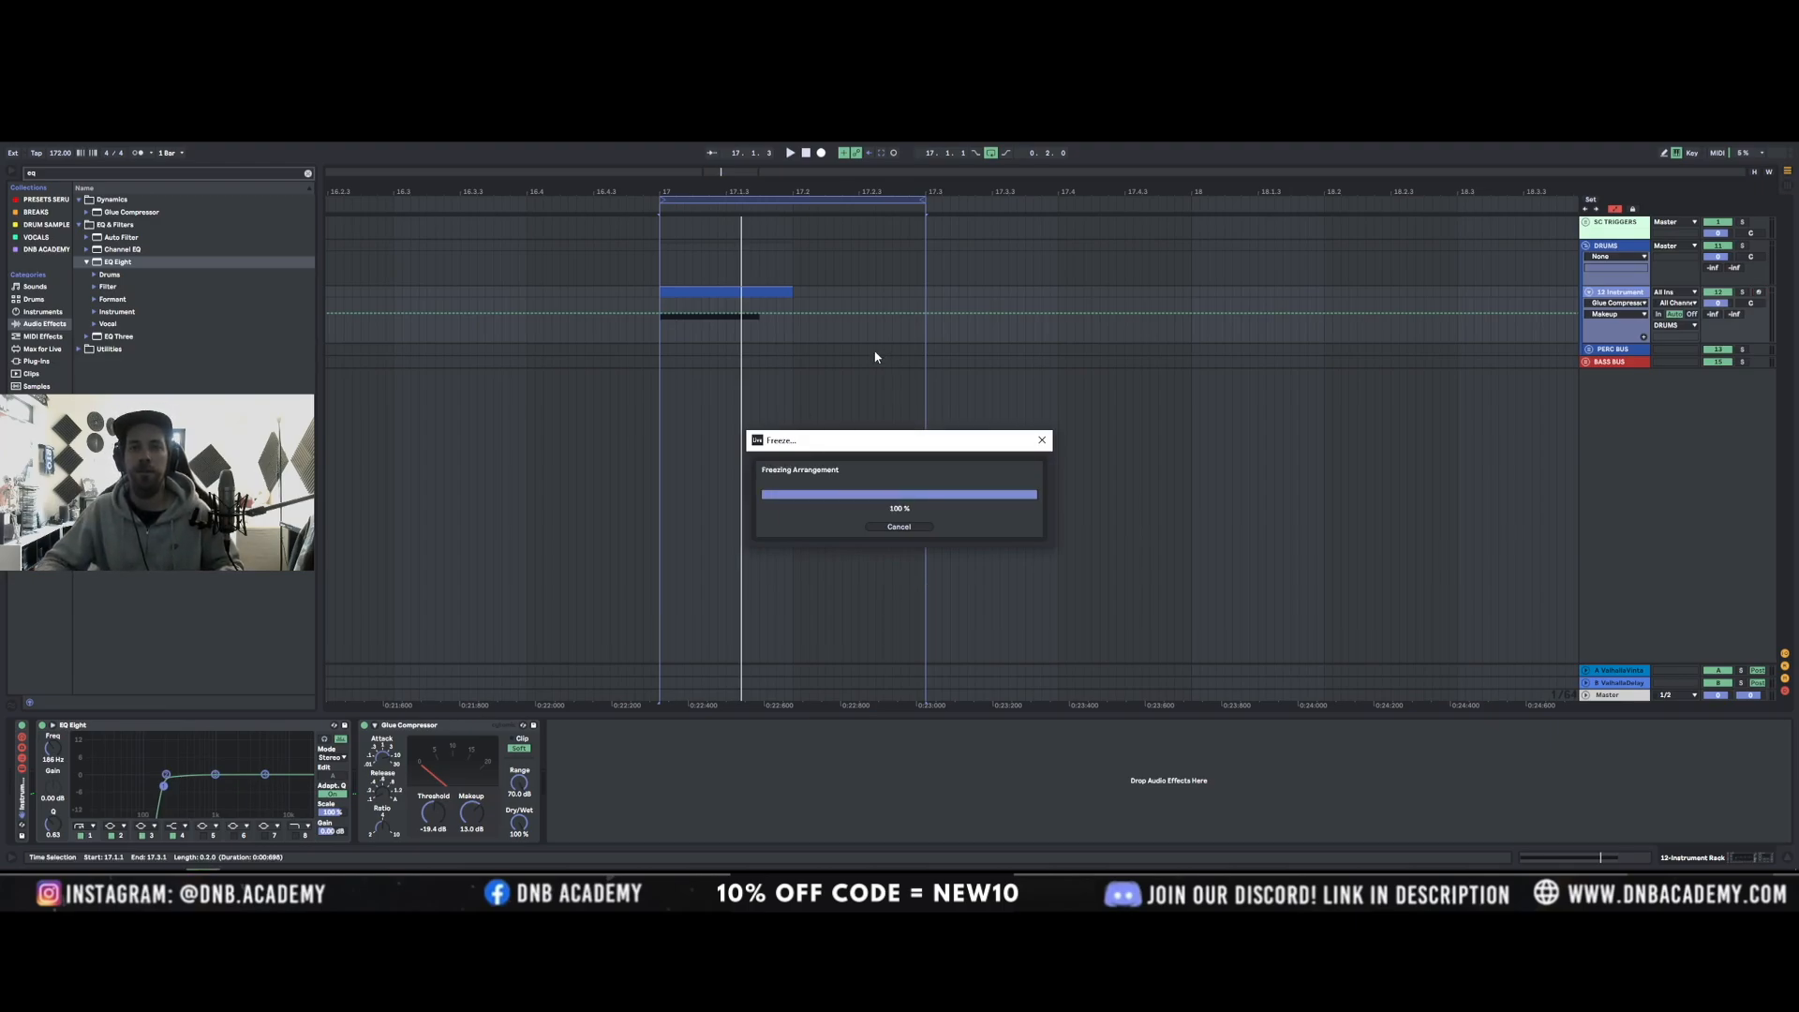
# Copy the frozen snare clip onto a new audio track at bar 17 and solo that track.
pyautogui.click(767, 296)
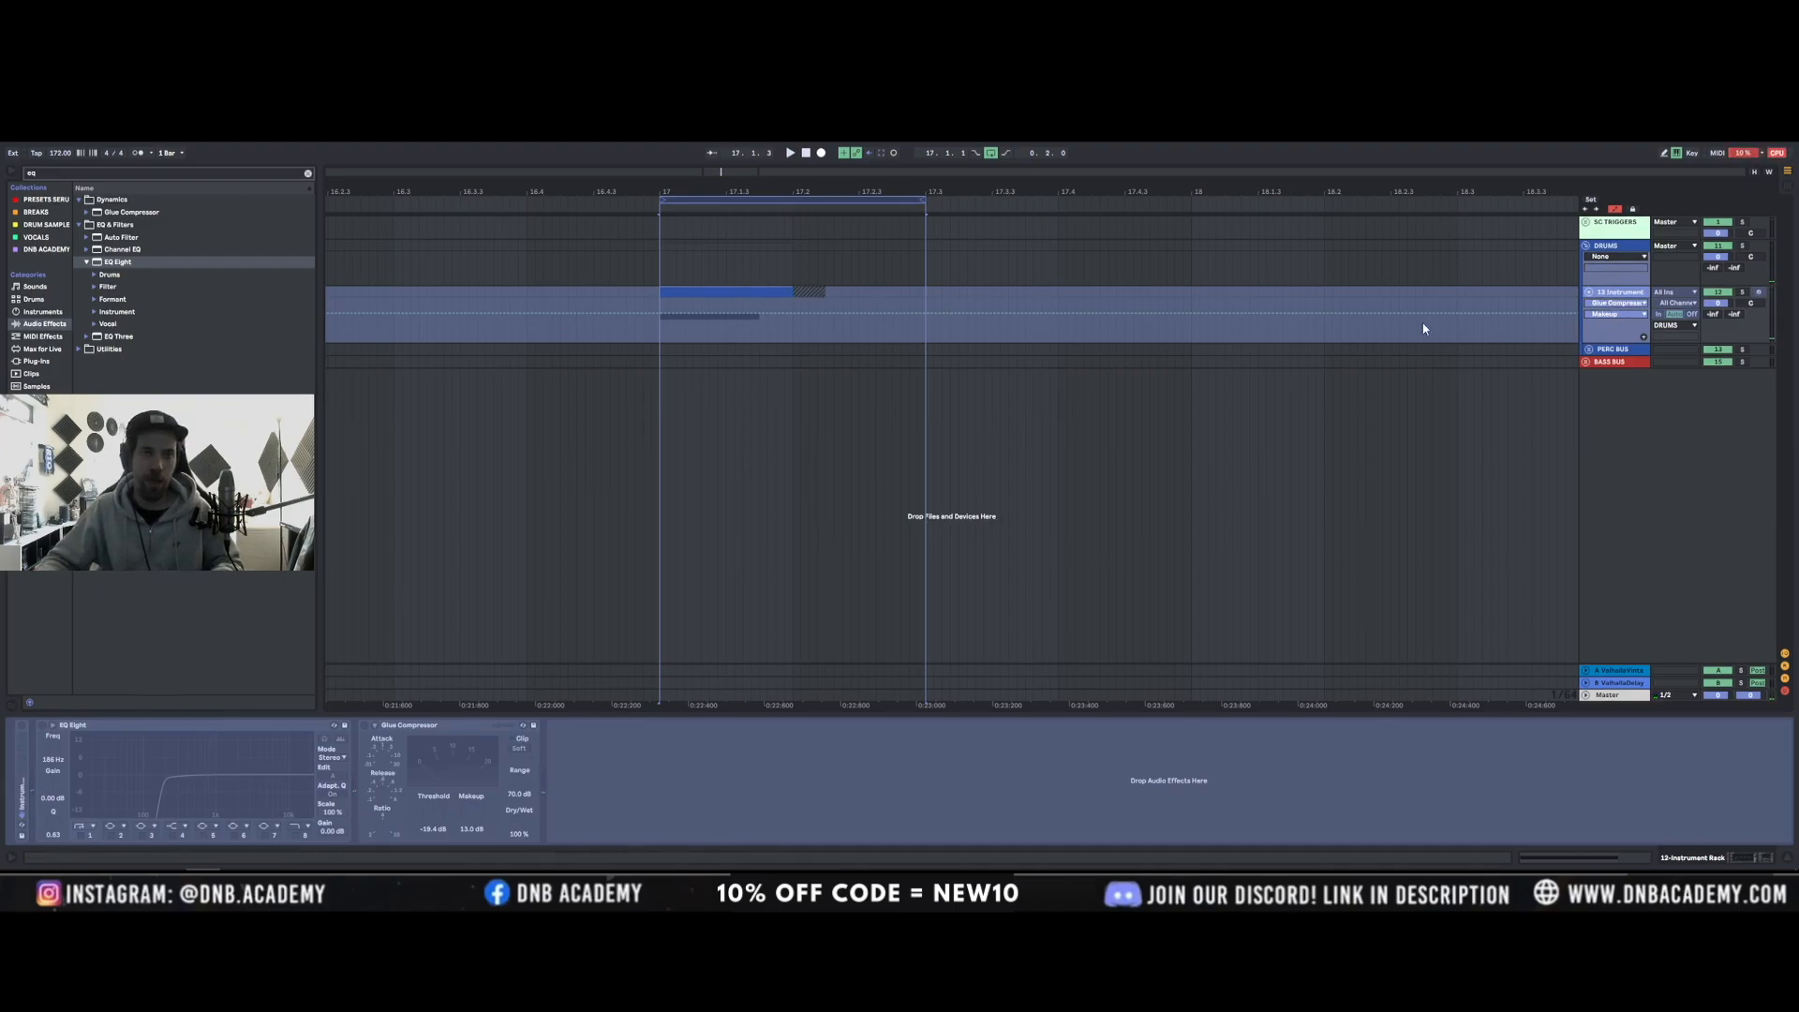
pyautogui.hotkey('ctrl', 't')
pyautogui.click(723, 293)
pyautogui.moveTo(718, 347); pyautogui.dragTo(723, 362)
pyautogui.click(1742, 349)
pyautogui.click(751, 361)
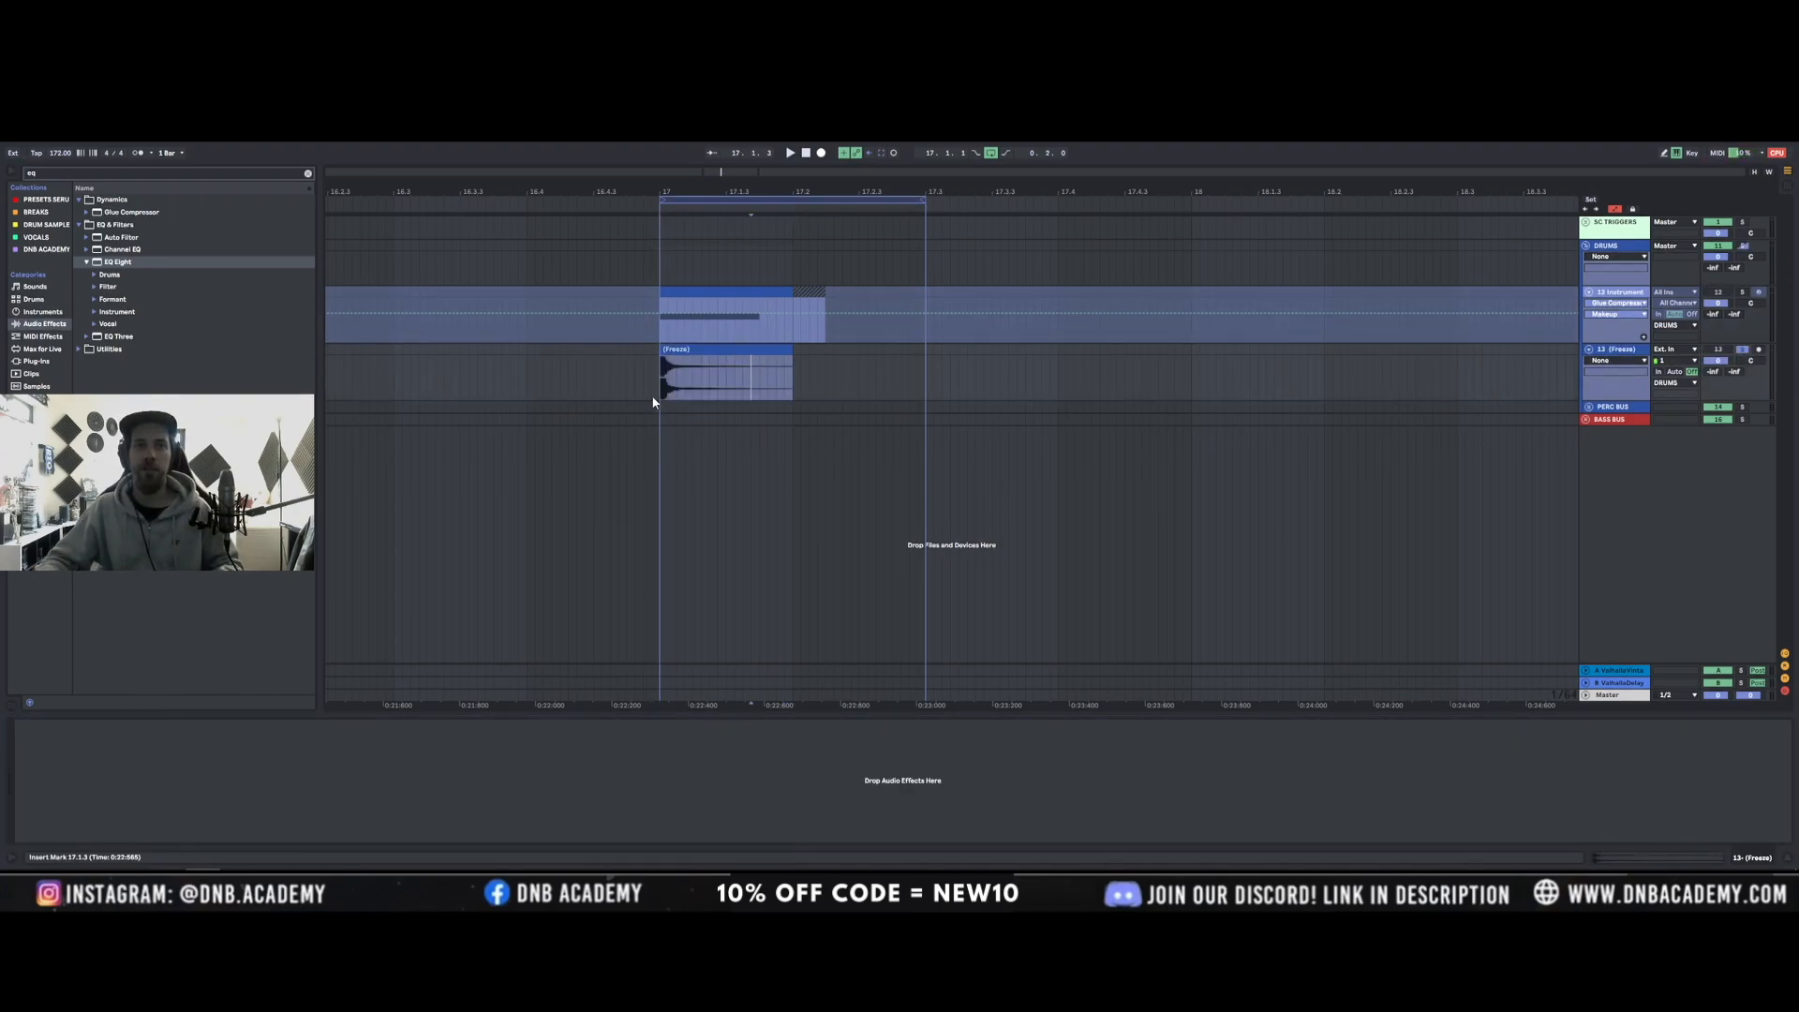
# Turn off transient looping for the bounced snare clip in Beats warp mode, reduce its transient envelope, and transpose it up 2 semitones.
pyautogui.scroll(12, 666, 400)
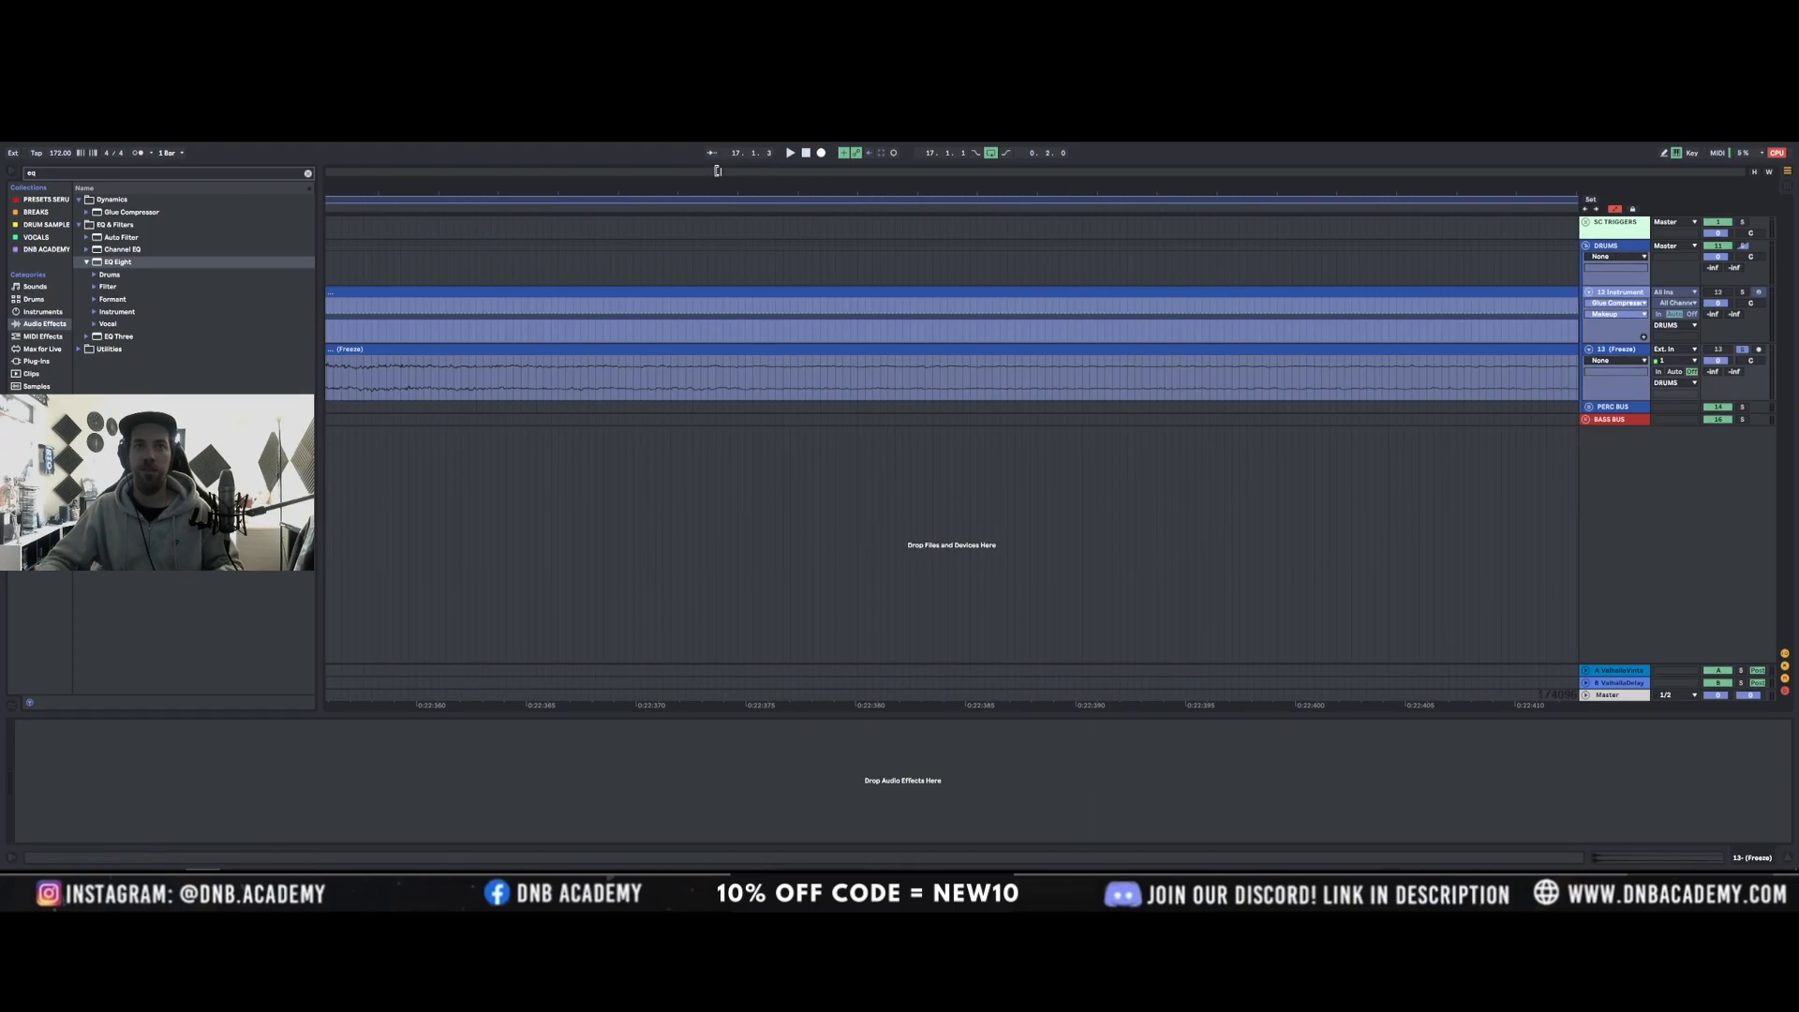
pyautogui.scroll(3, 720, 173)
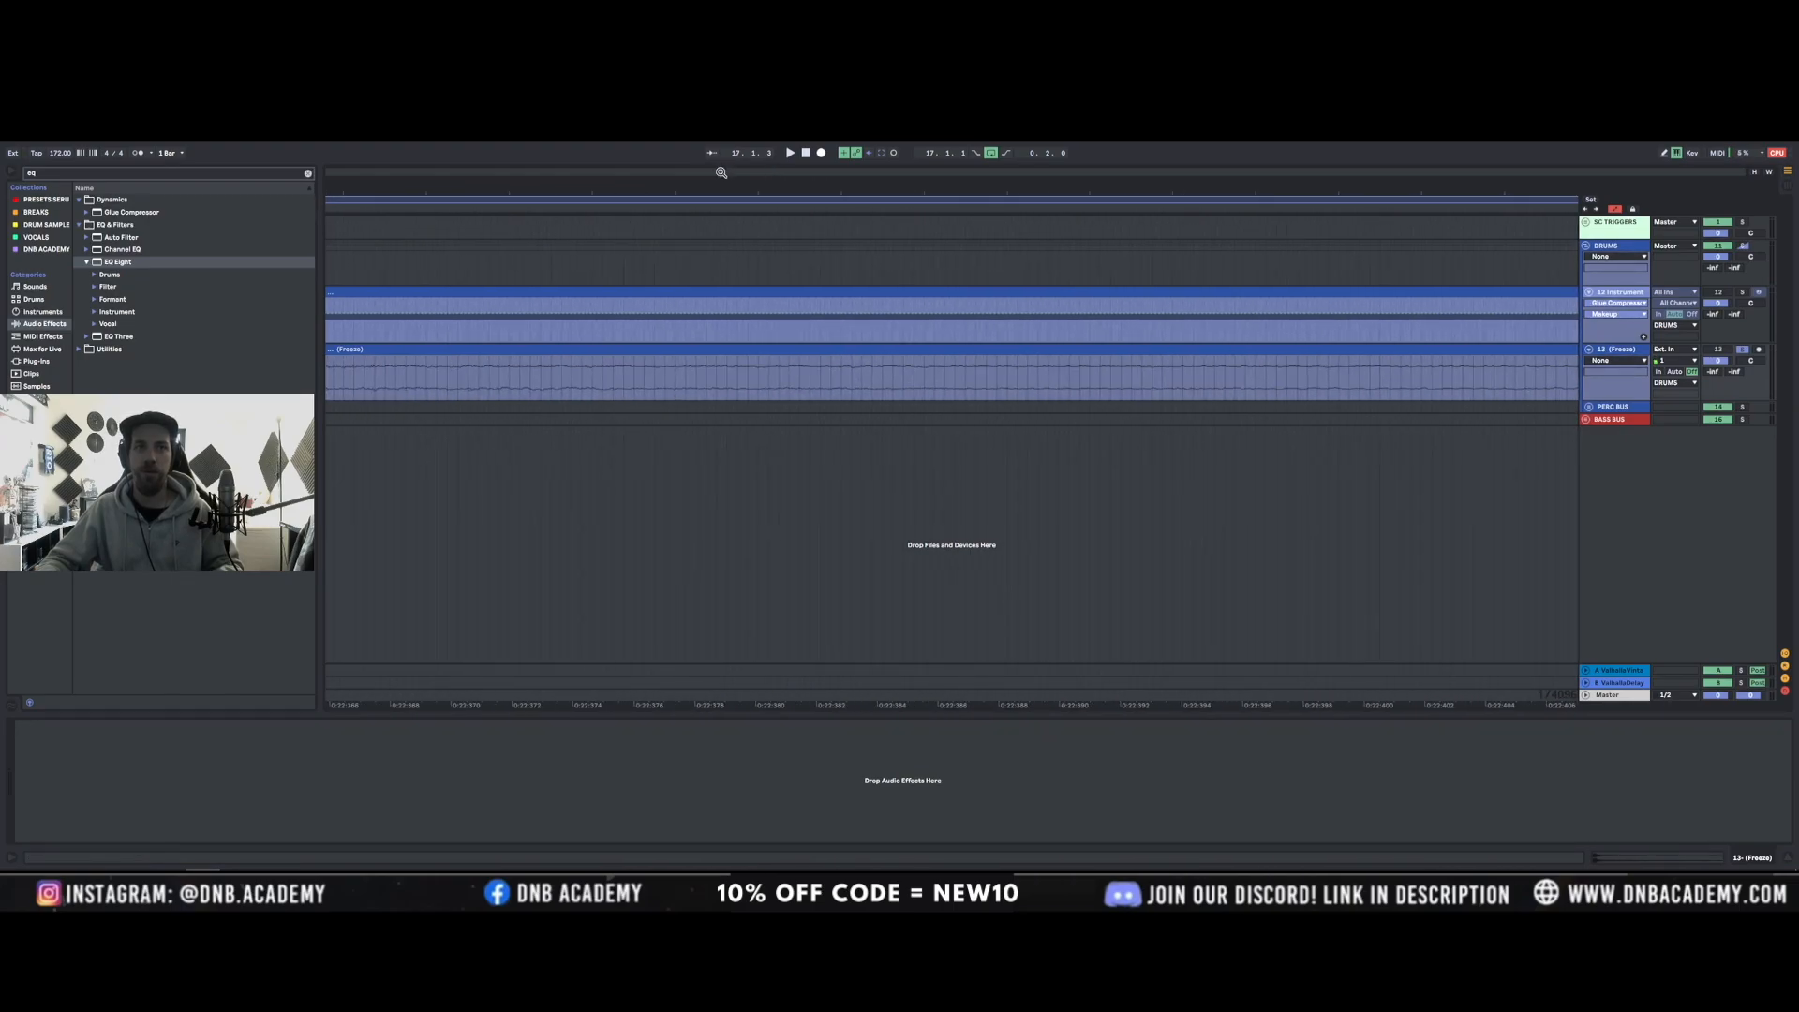
pyautogui.moveTo(720, 172); pyautogui.dragTo(721, 172)
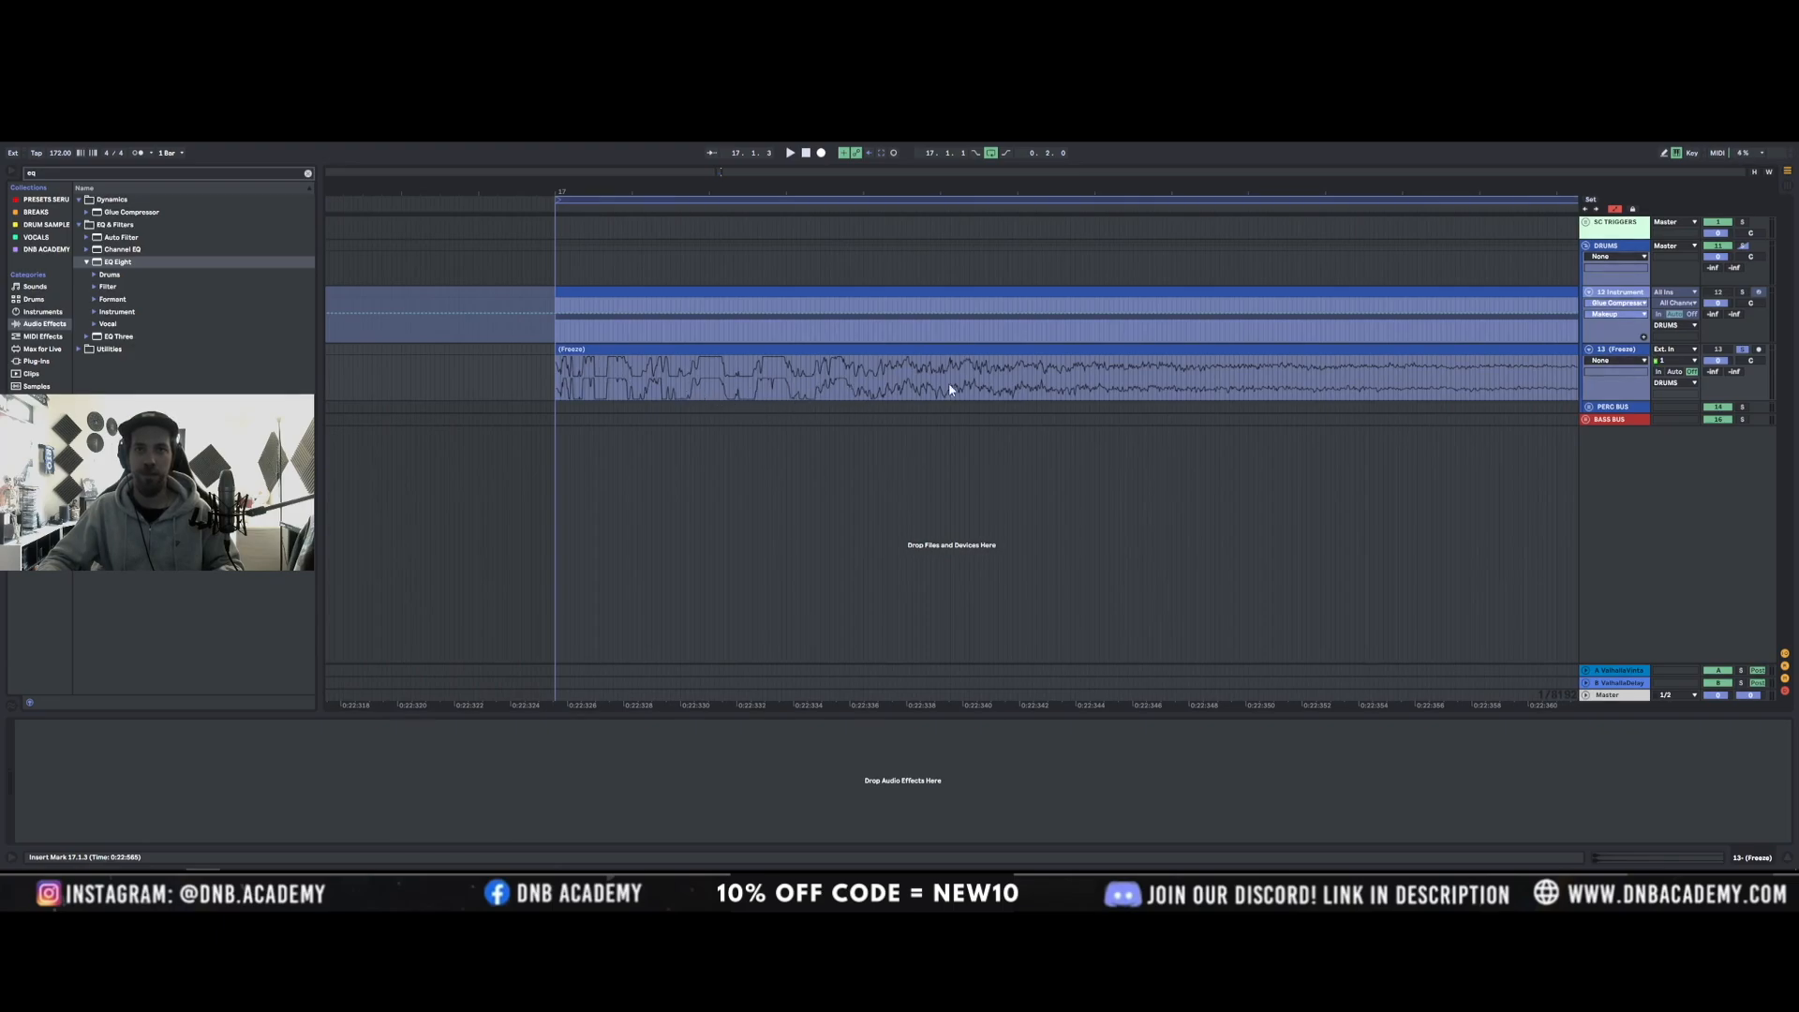
pyautogui.scroll(4, 887, 380)
pyautogui.scroll(-12, 884, 382)
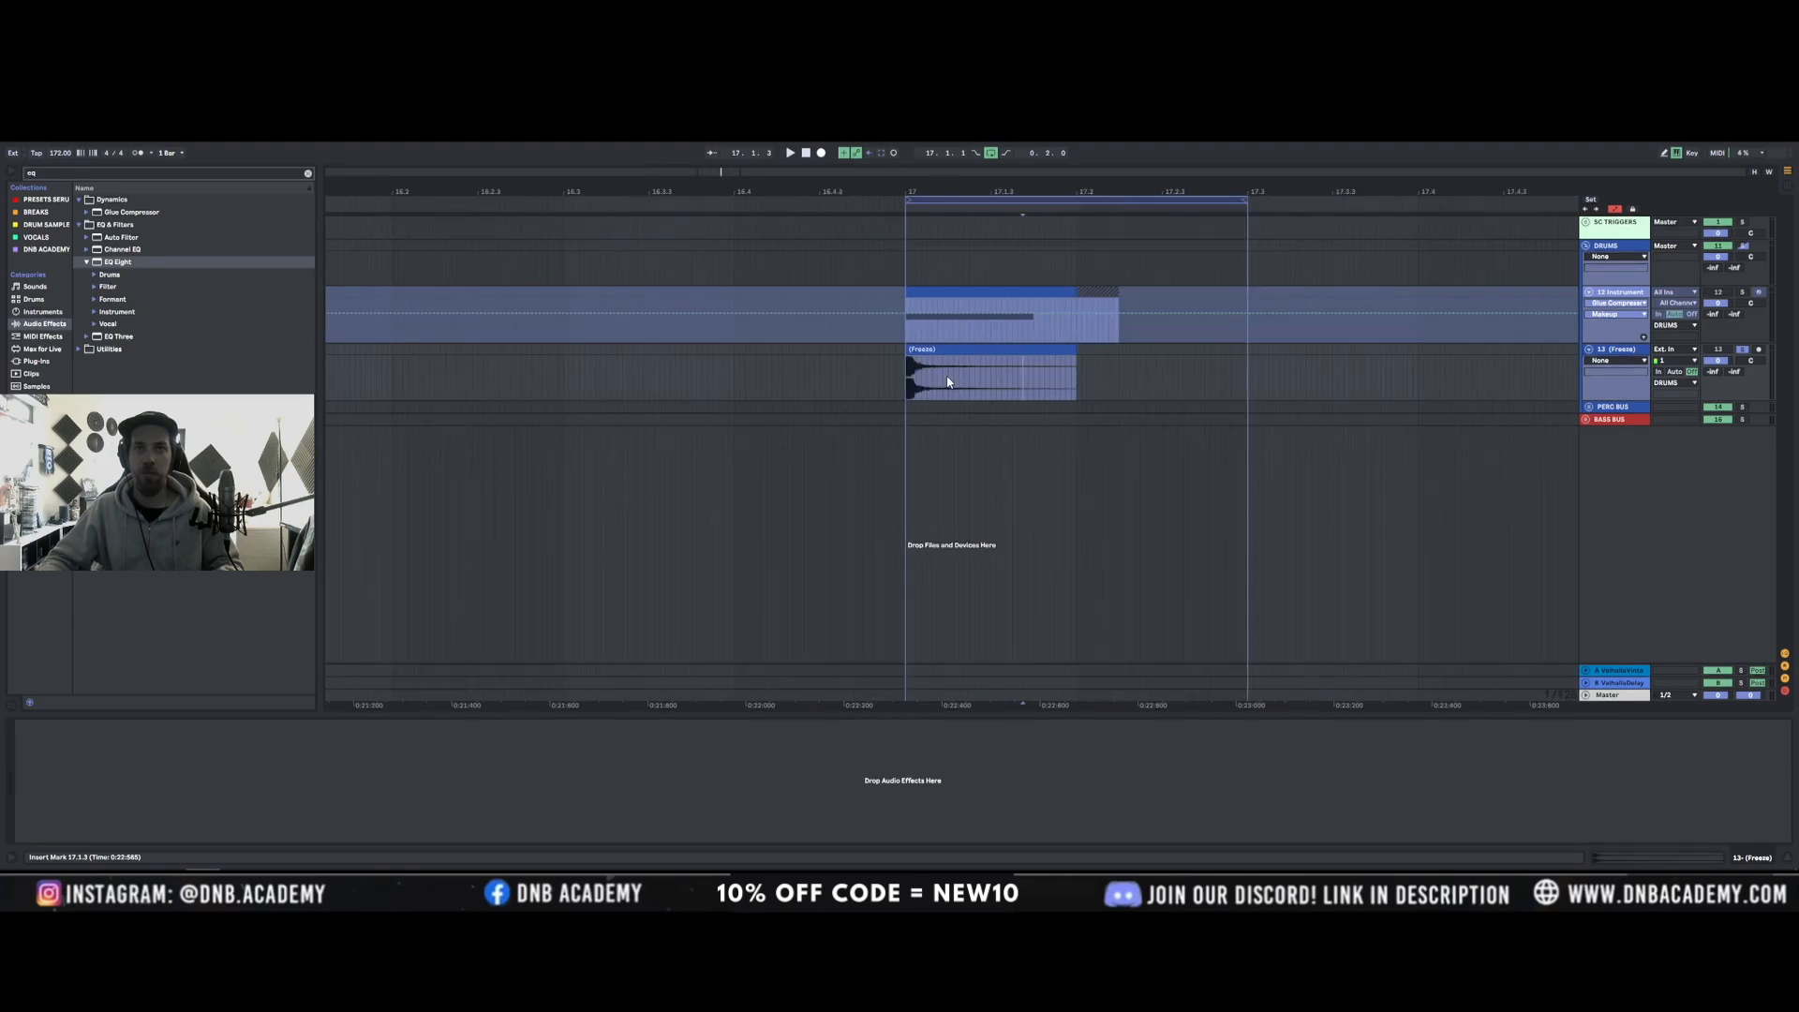
pyautogui.scroll(10, 899, 373)
pyautogui.doubleClick(1128, 350)
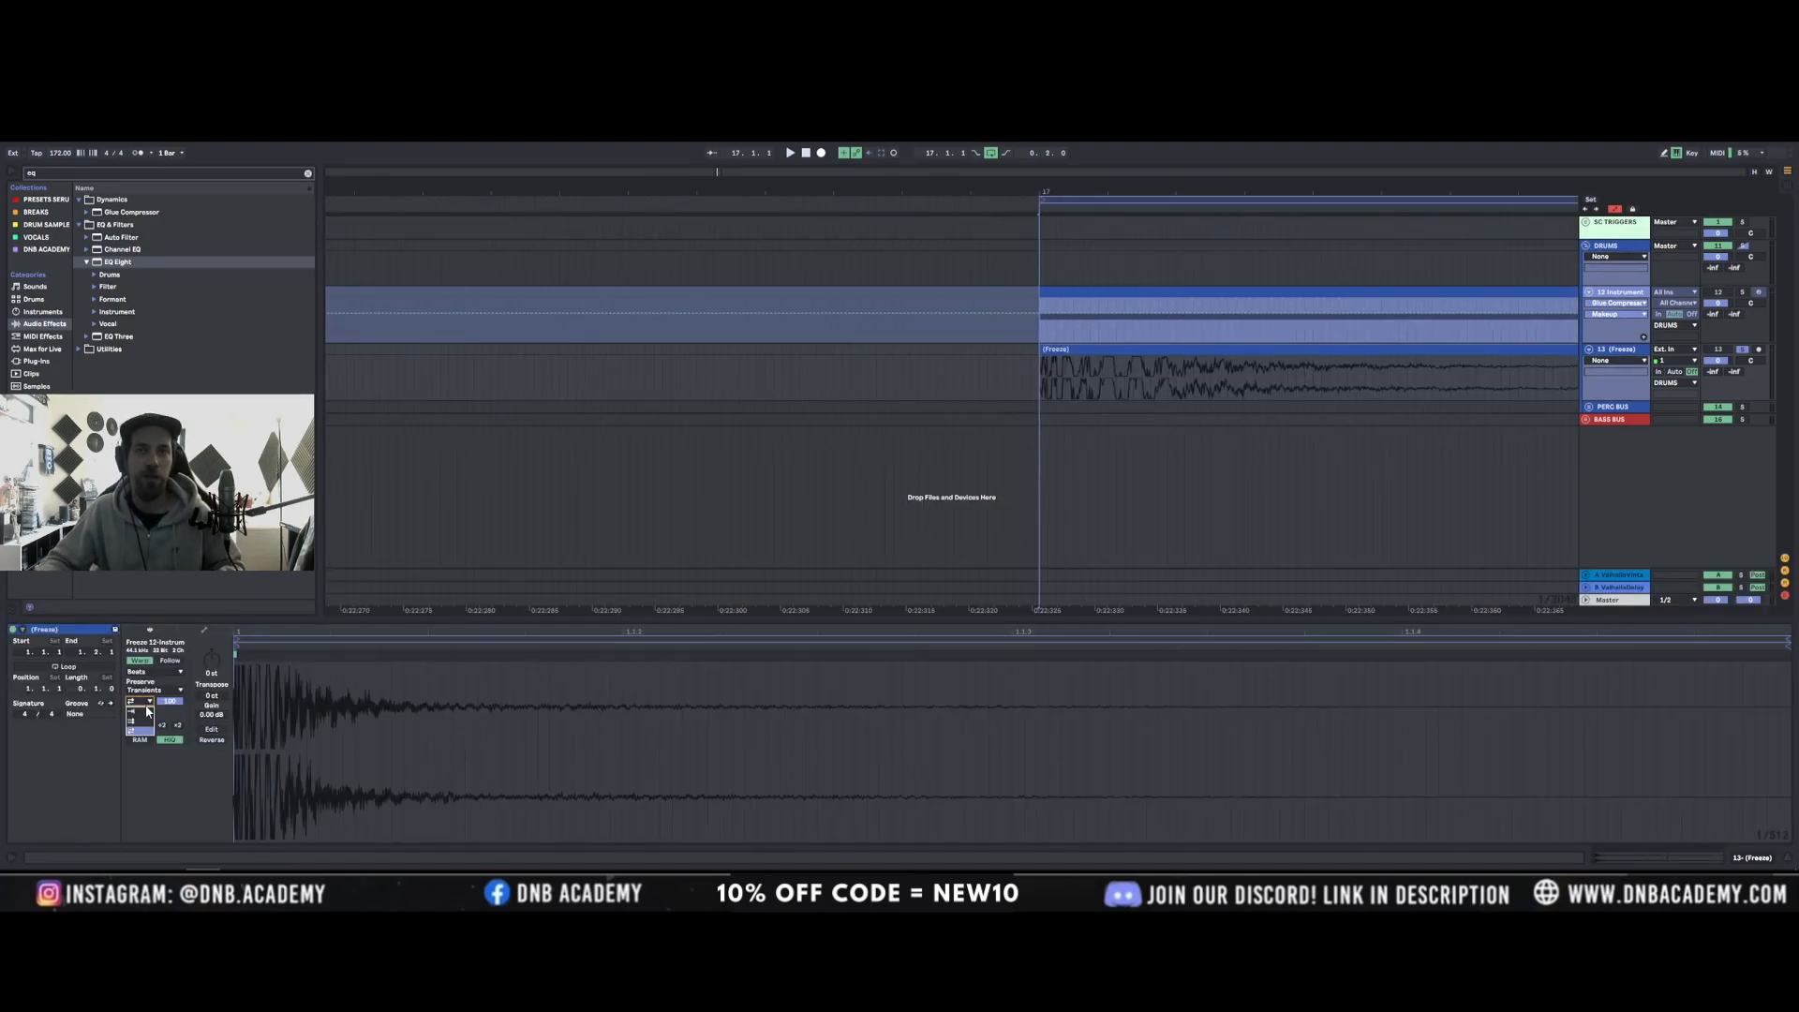
pyautogui.click(1207, 203)
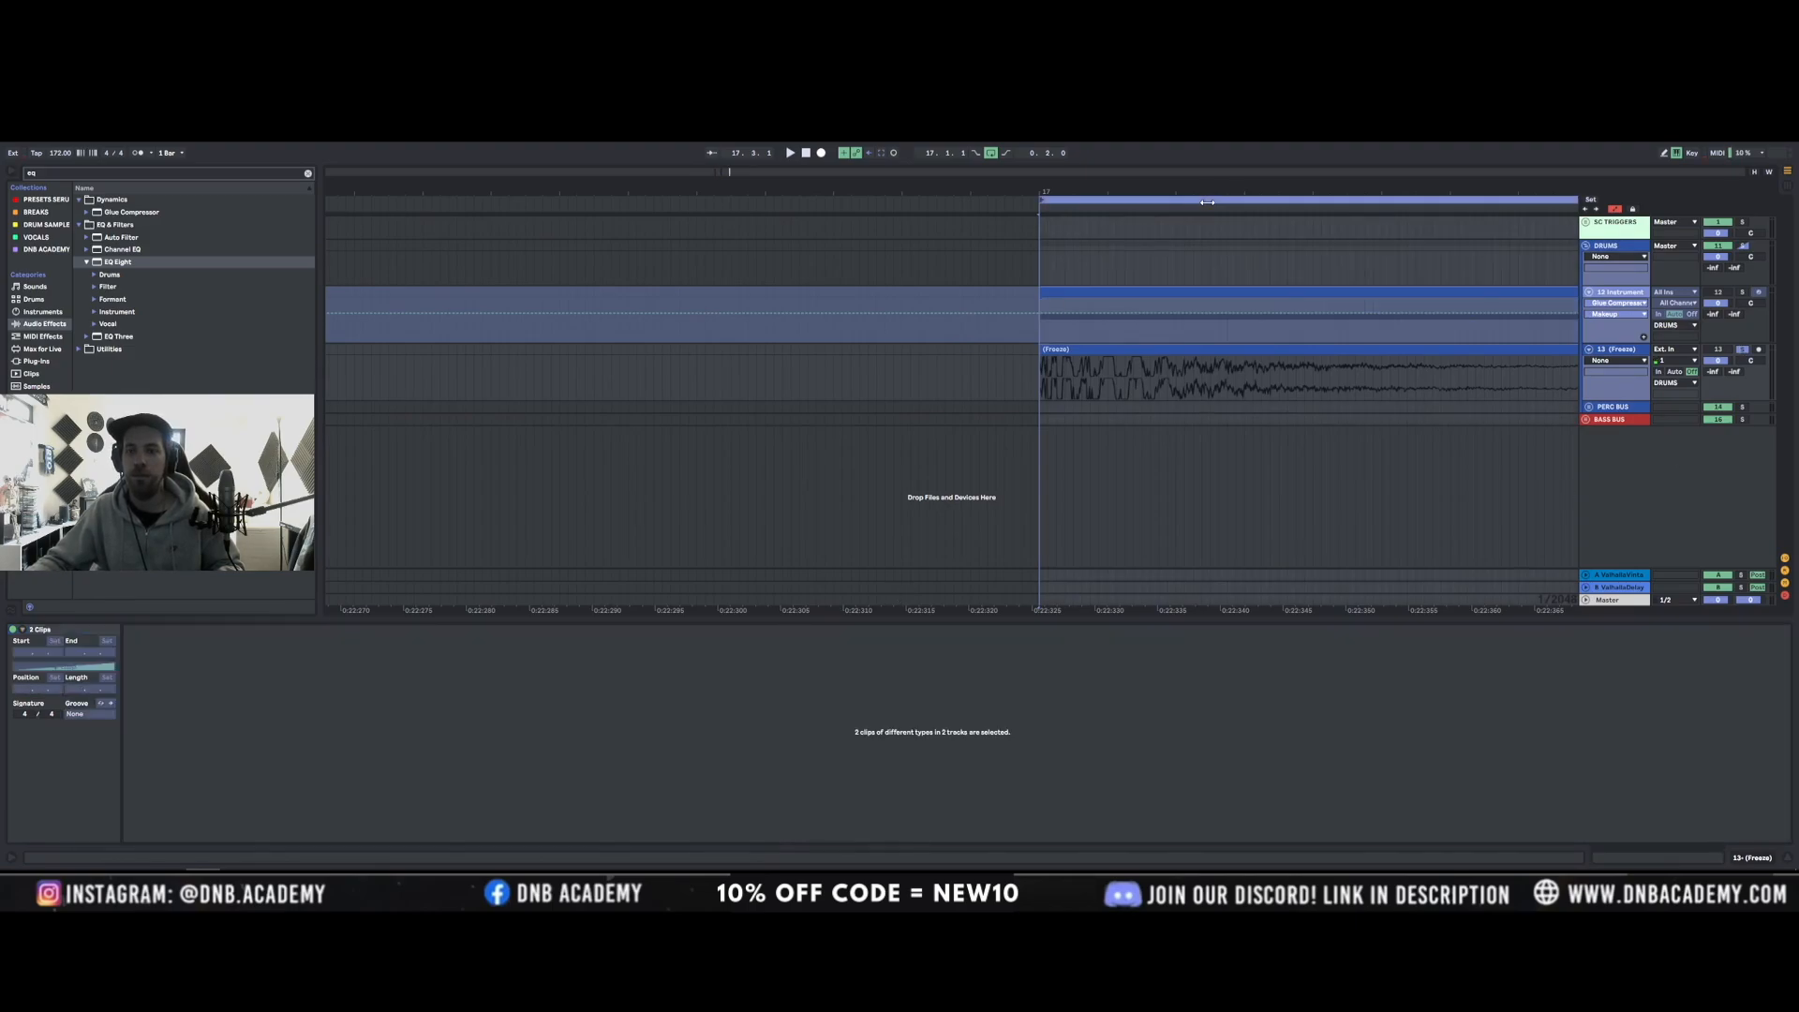
pyautogui.click(1045, 349)
pyautogui.click(147, 703)
pyautogui.click(168, 703)
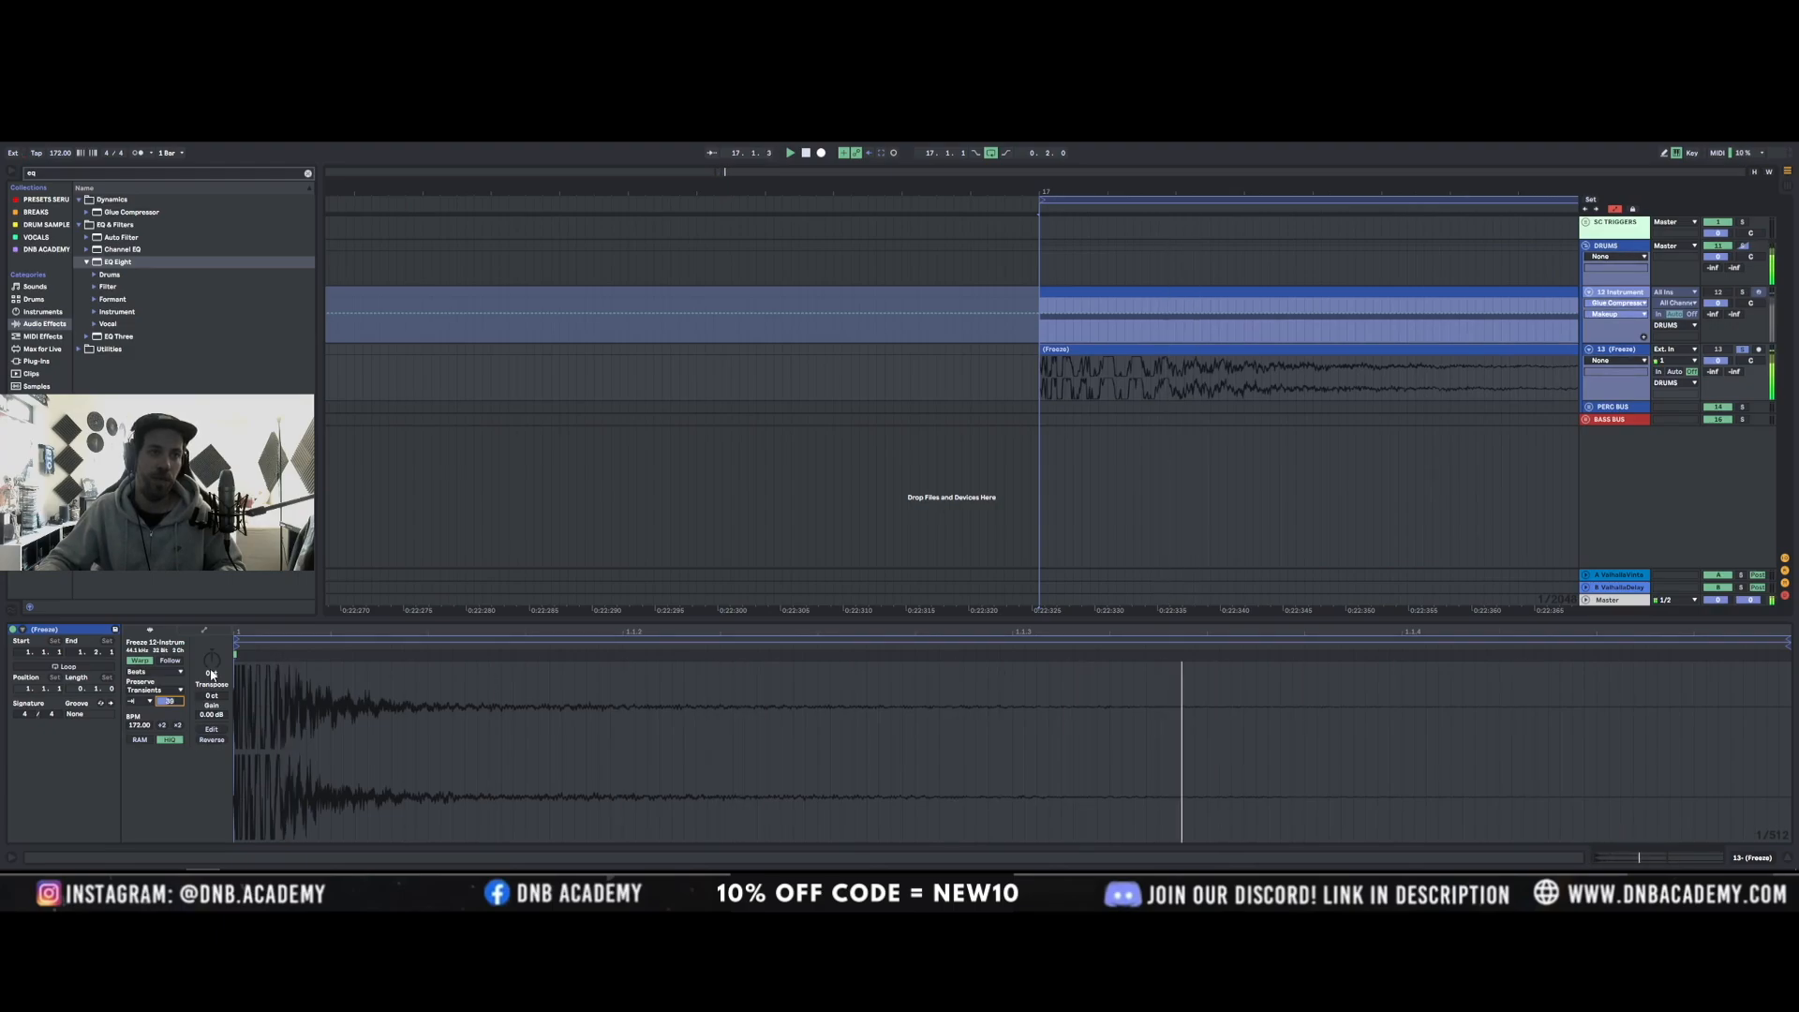
pyautogui.moveTo(212, 660); pyautogui.dragTo(211, 648)
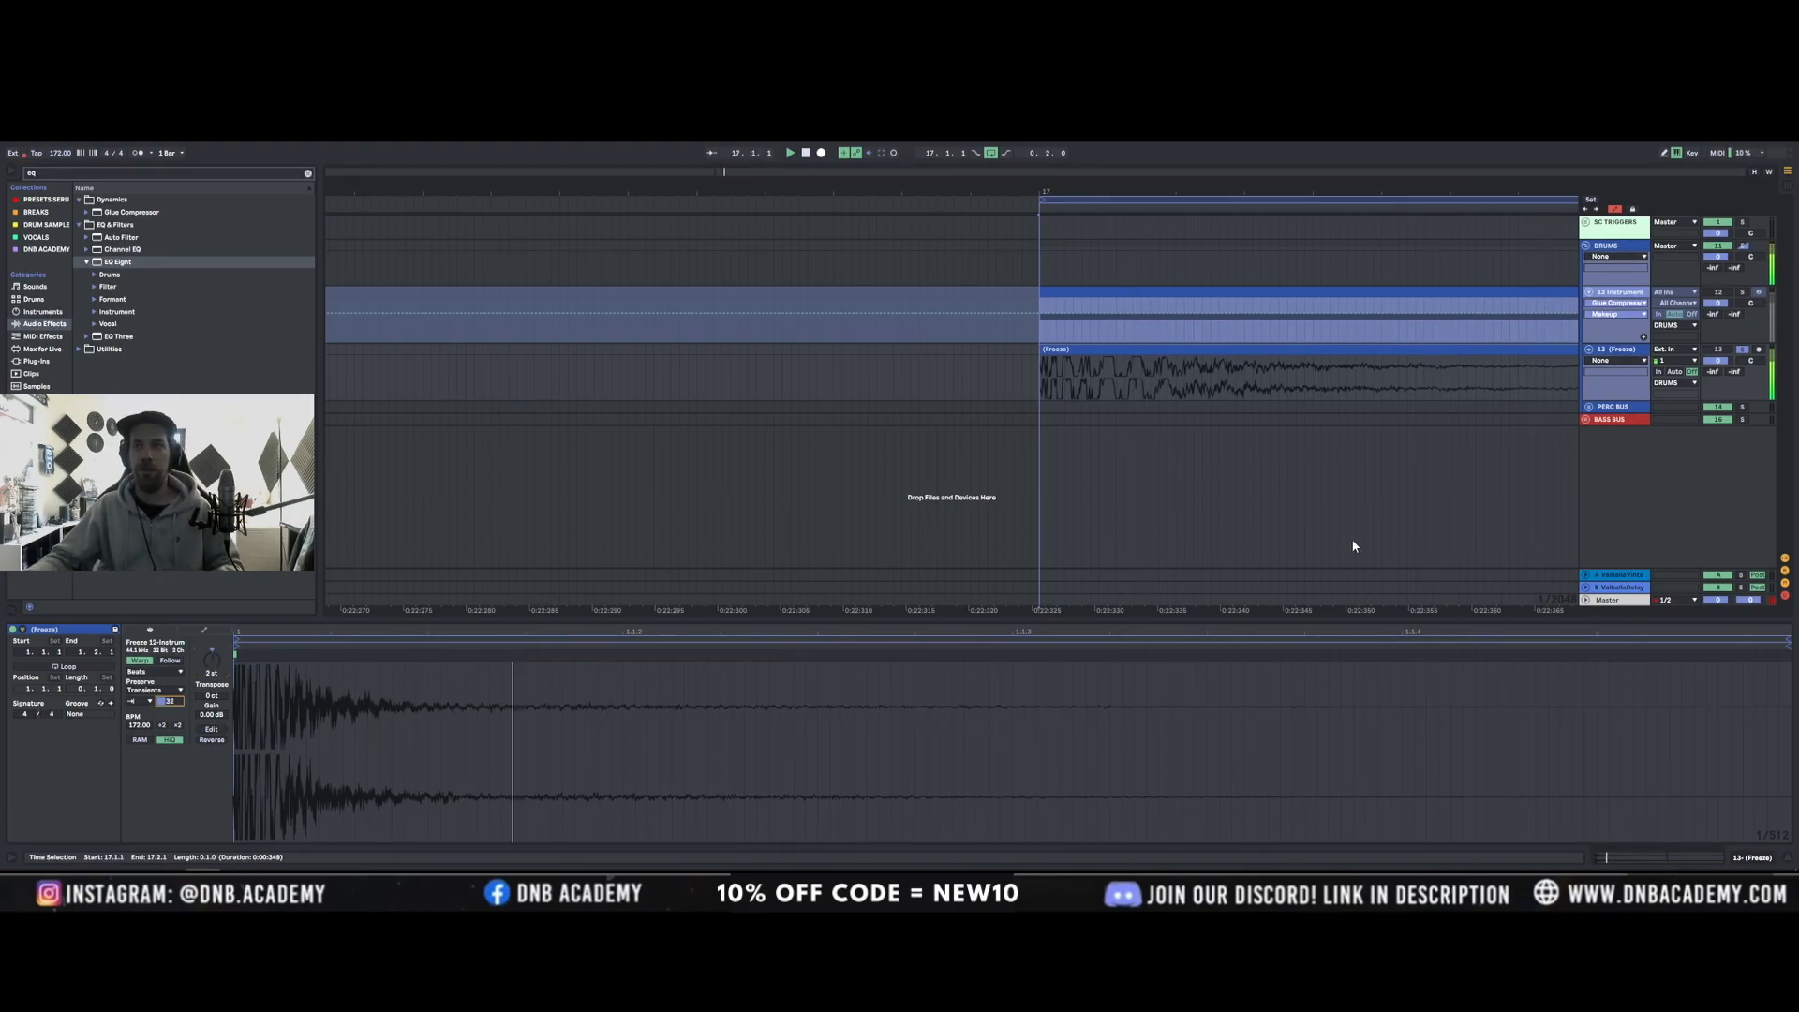
# Send a small amount of the bounced snare track to the ValhallaVintageVerb return during loop playback.
pyautogui.moveTo(1714, 372); pyautogui.dragTo(1714, 371)
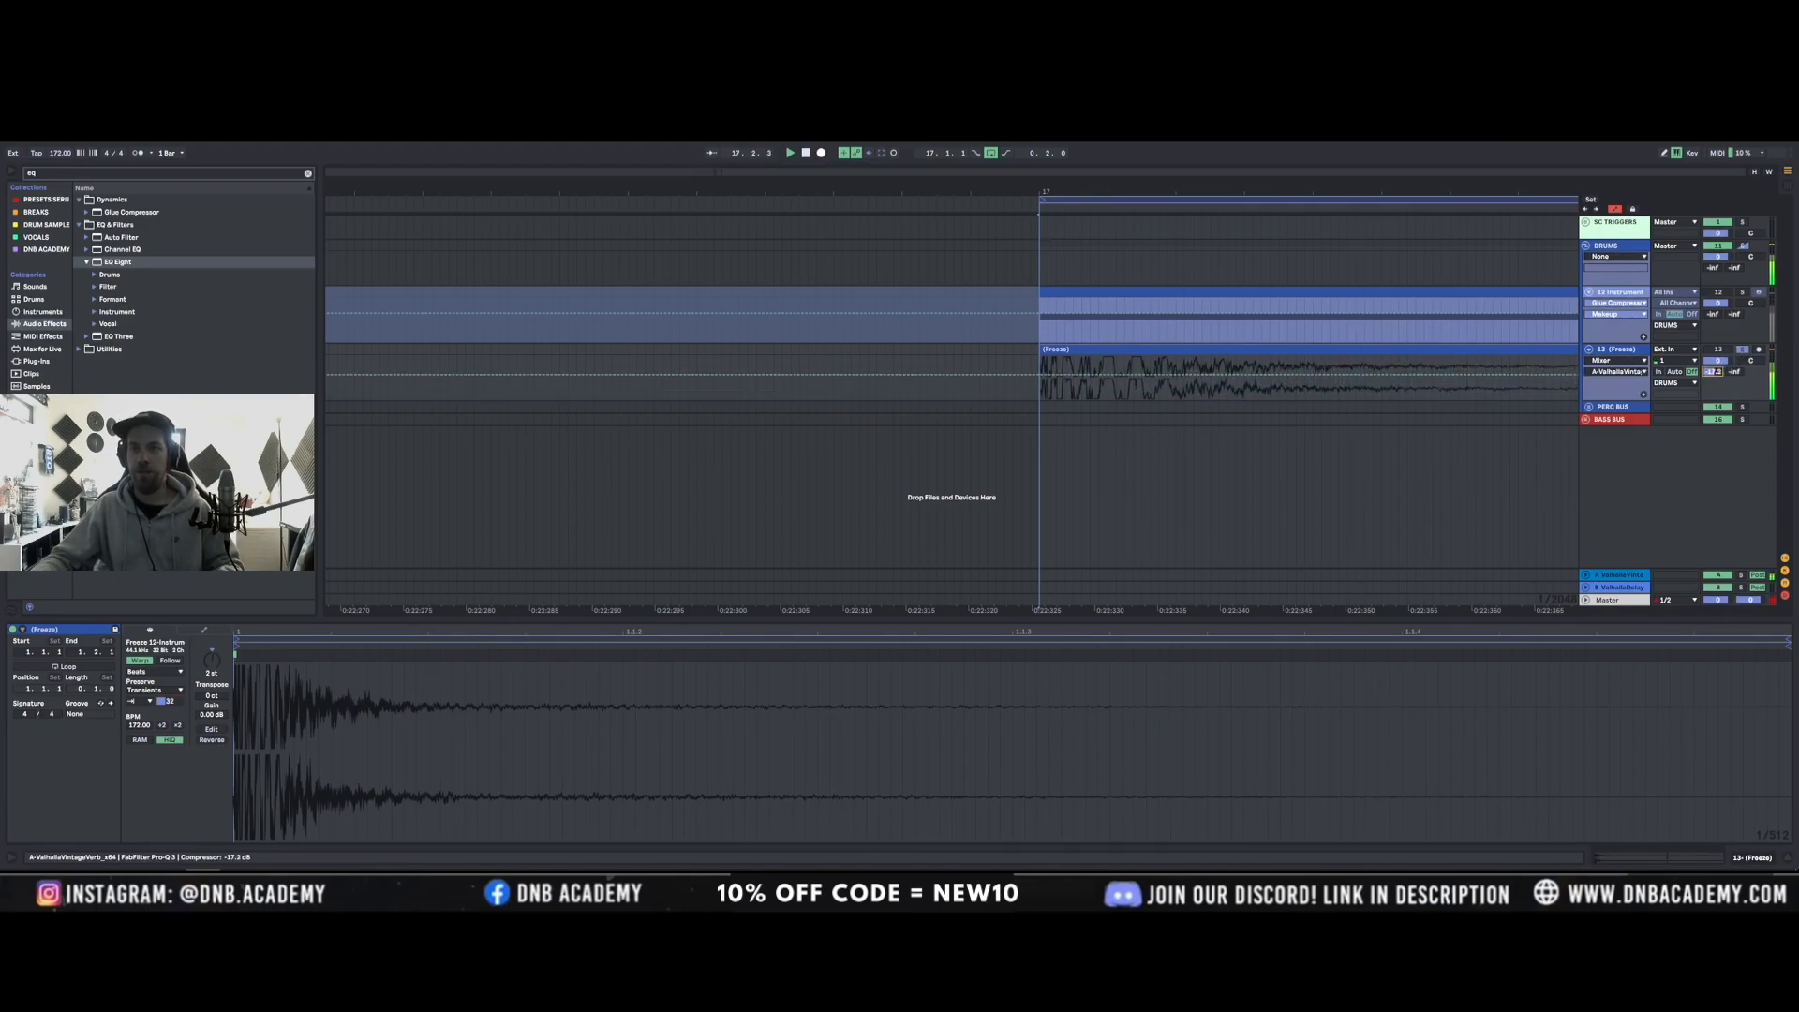
pyautogui.moveTo(1714, 372); pyautogui.dragTo(1714, 391)
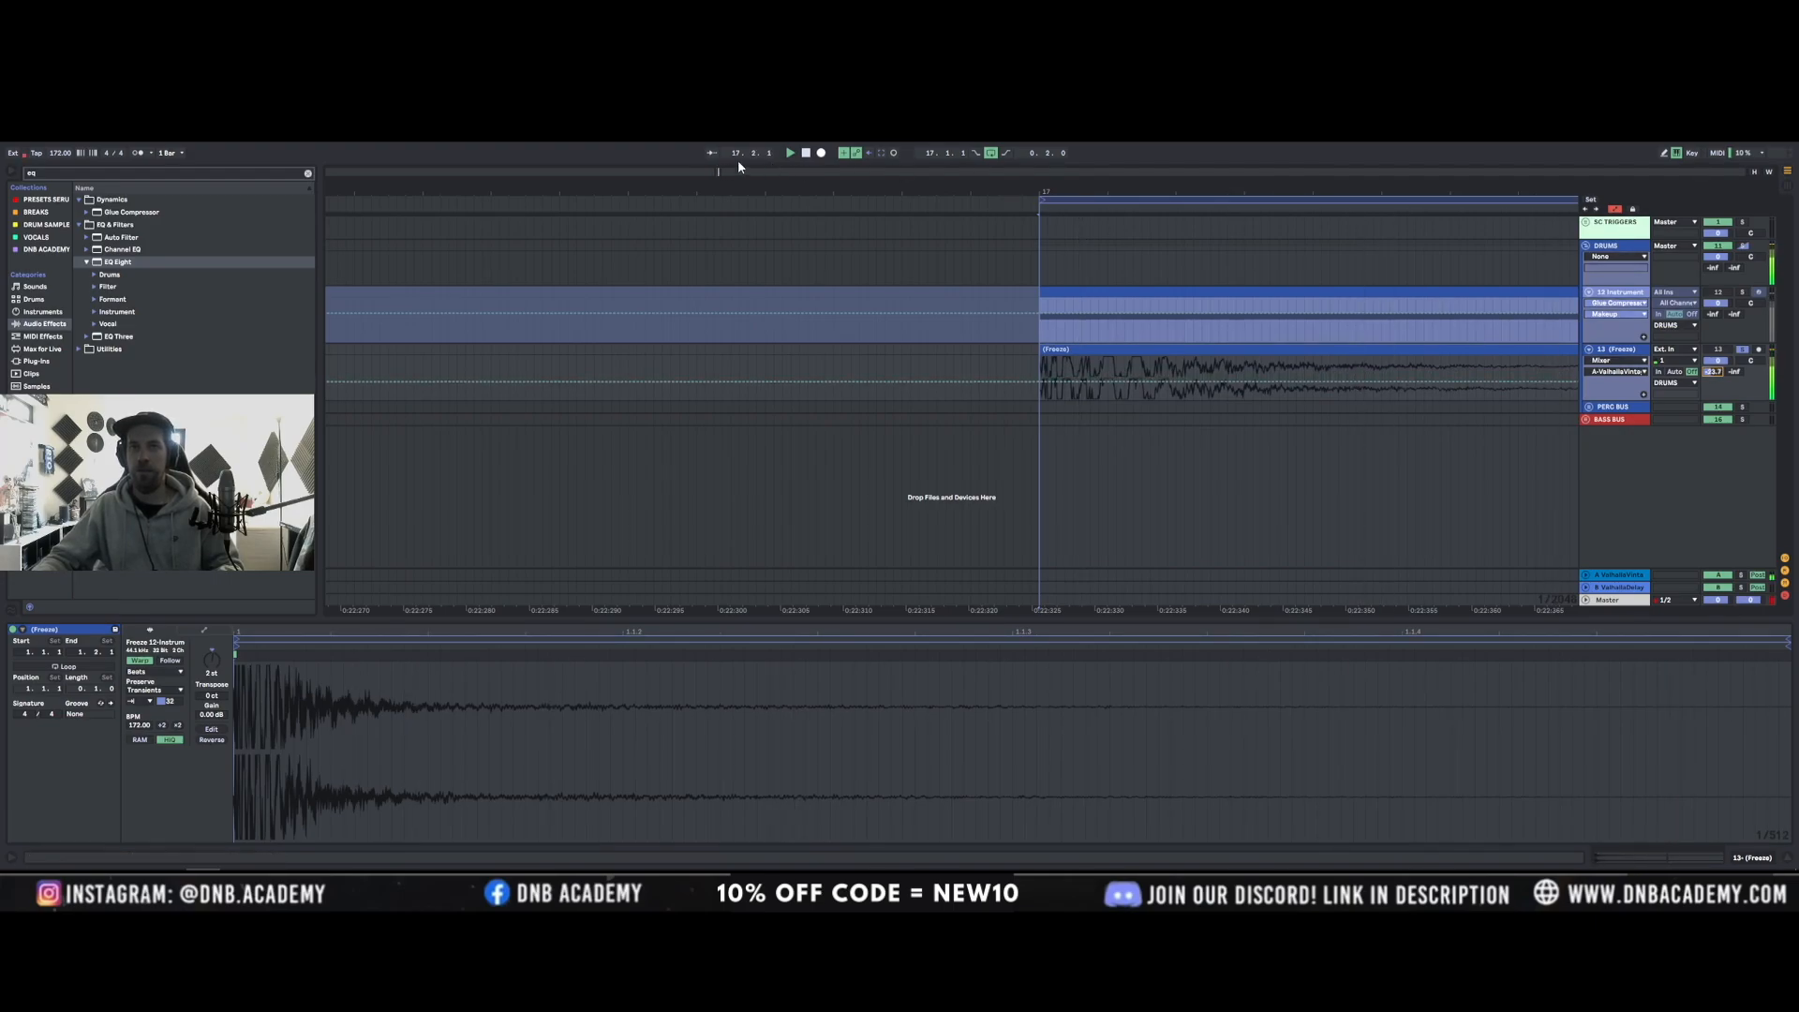
pyautogui.moveTo(719, 171); pyautogui.dragTo(719, 119)
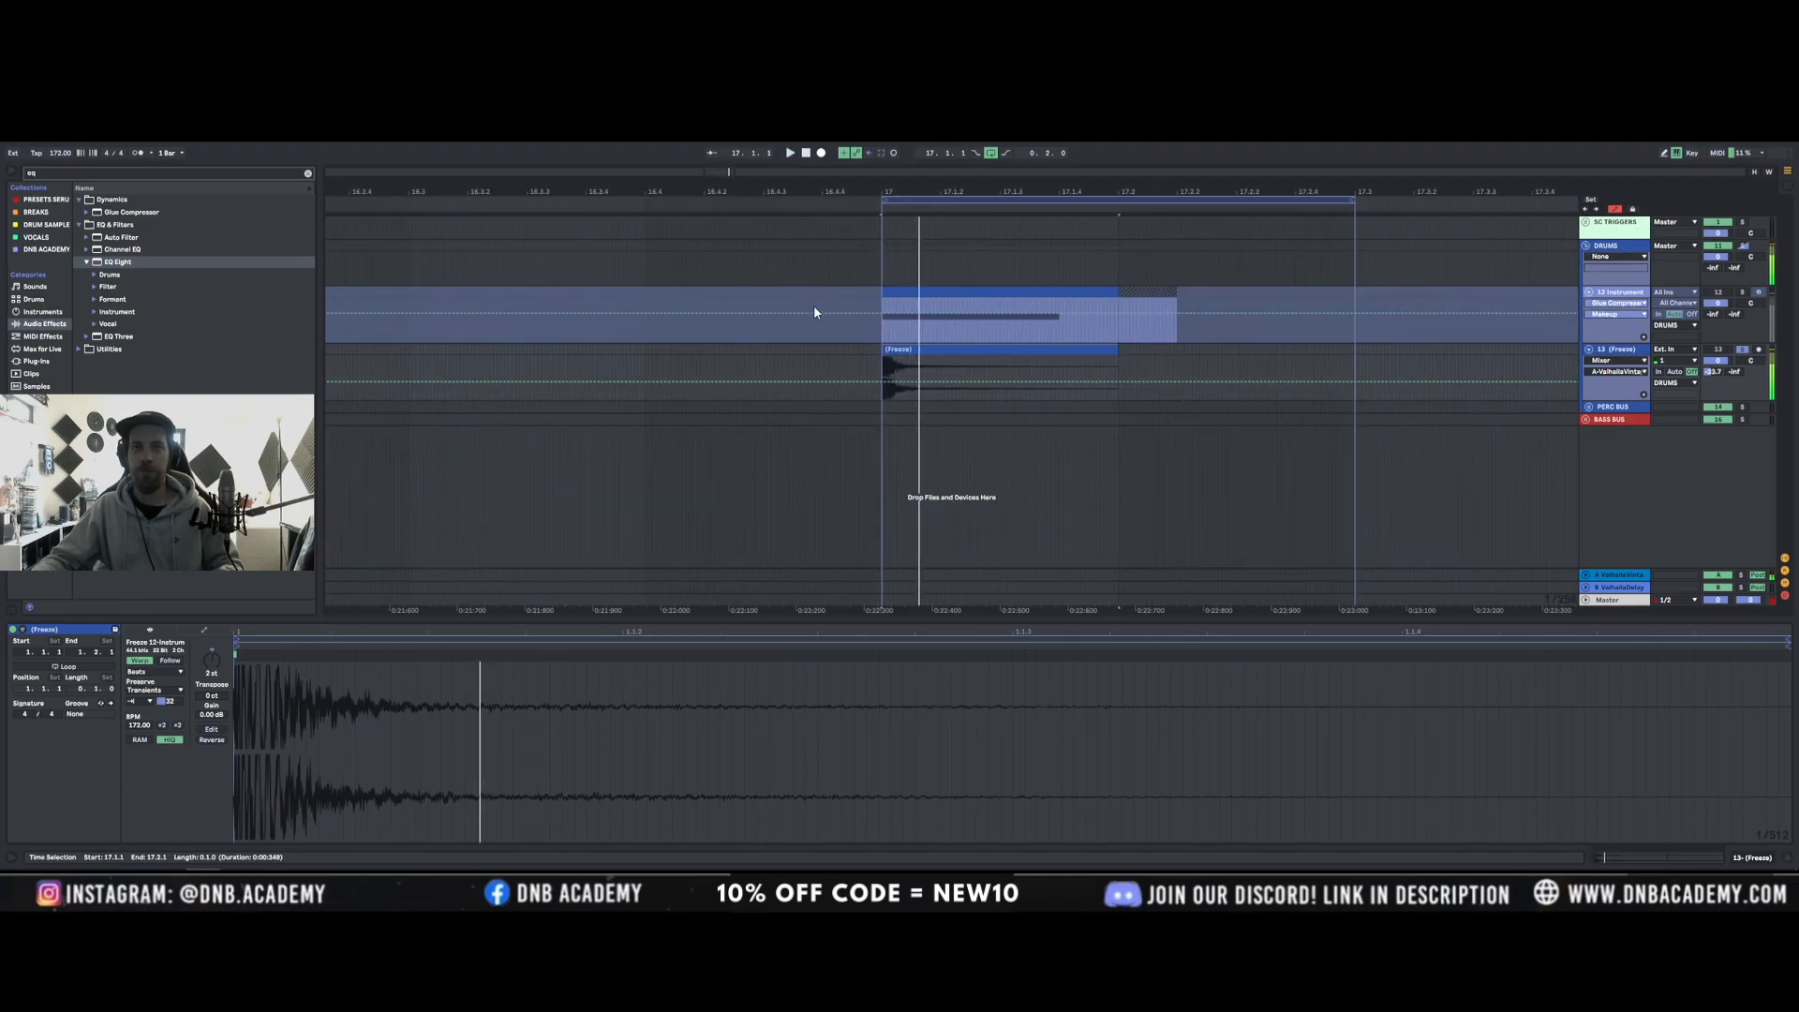